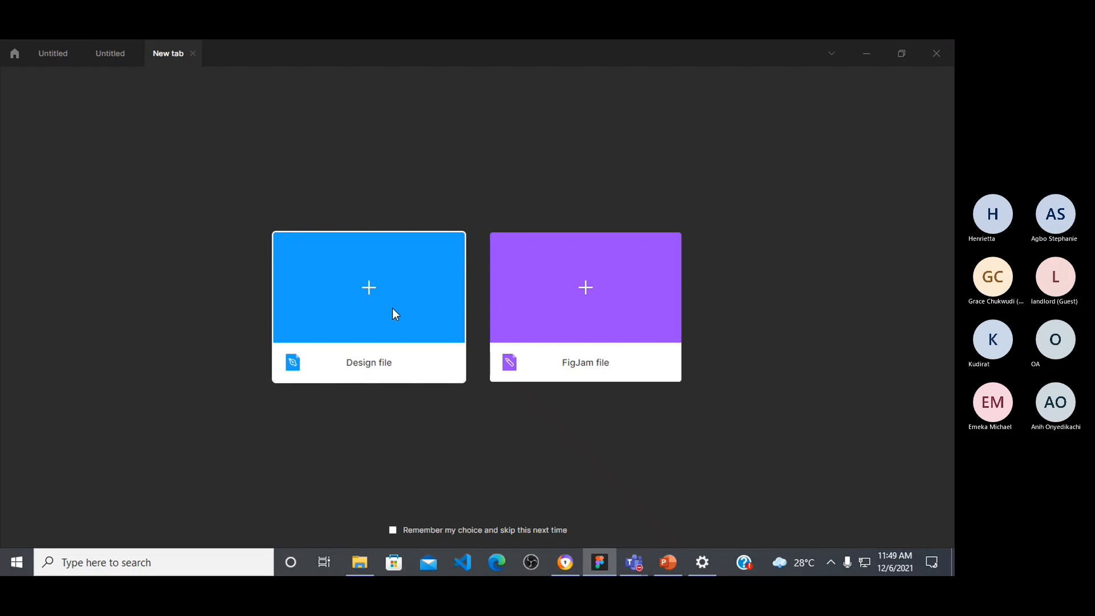
Step: Create a new blank design file and return to the User personas template page in the Community
click(380, 281)
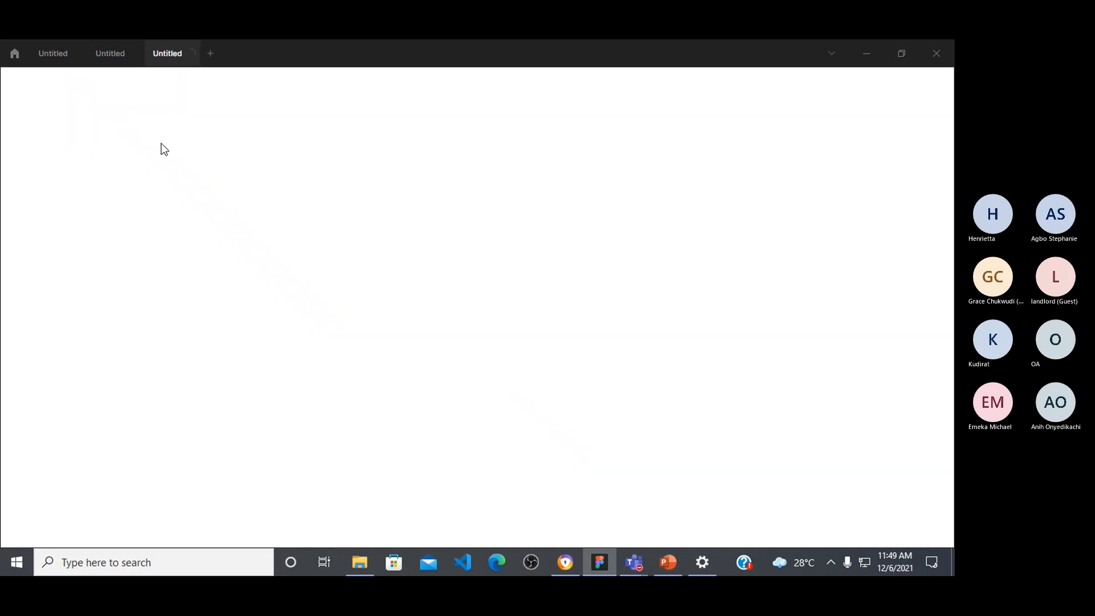
click(14, 53)
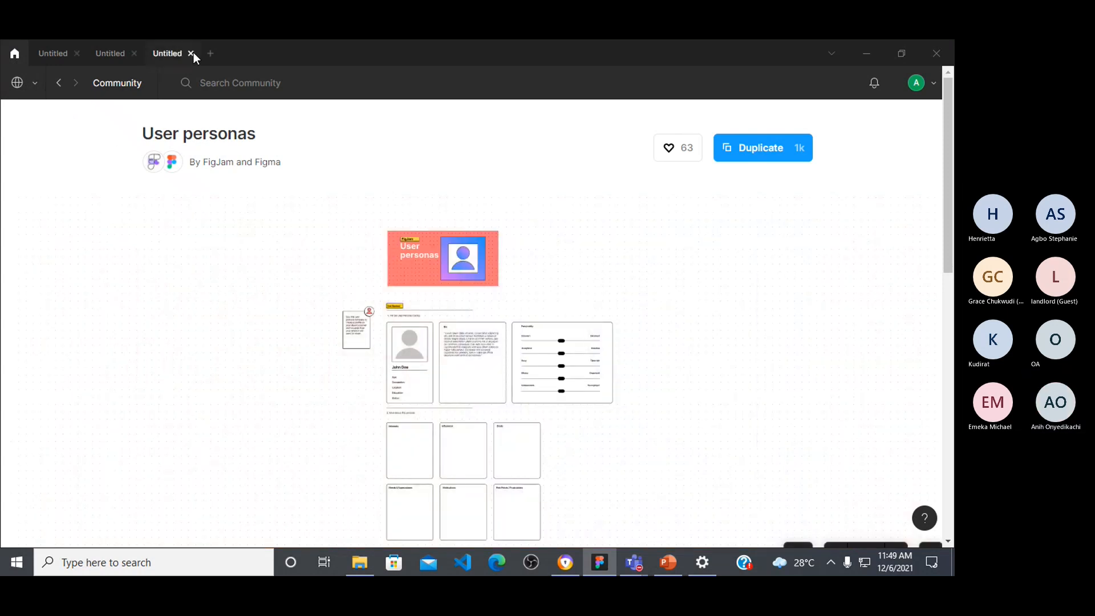
click(169, 53)
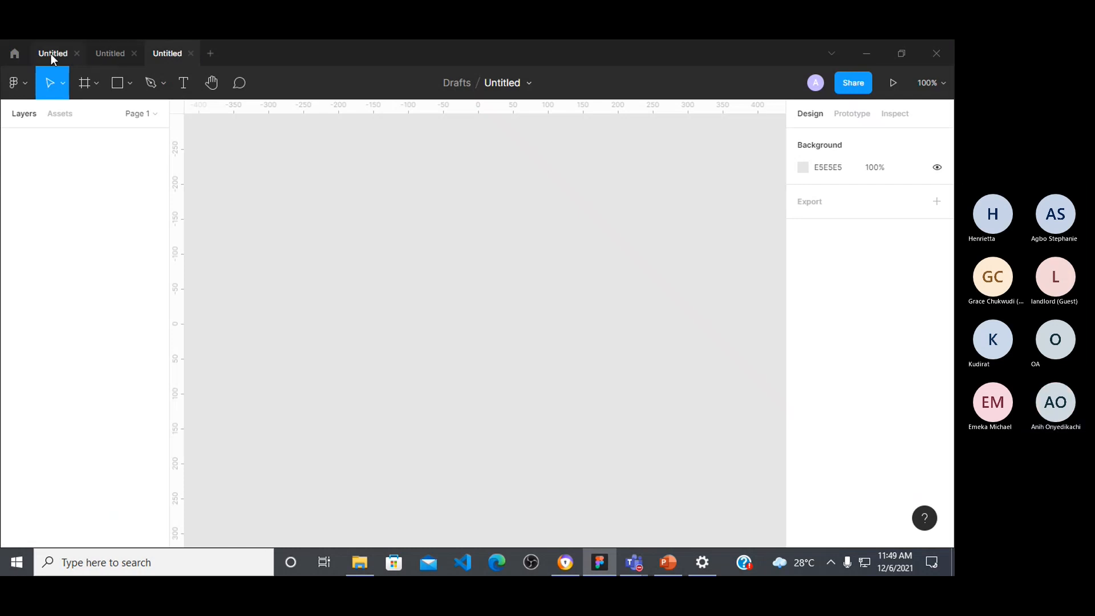
click(15, 54)
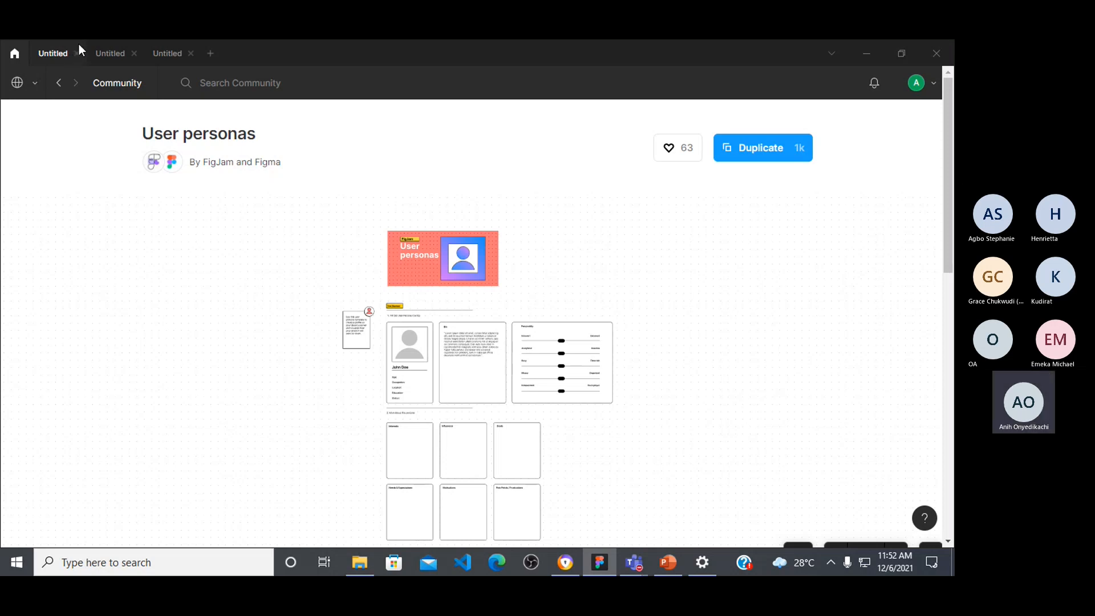
Step: Switch to the Microsoft Teams meeting window and admit the guest waiting in the lobby
mouse_move(647, 563)
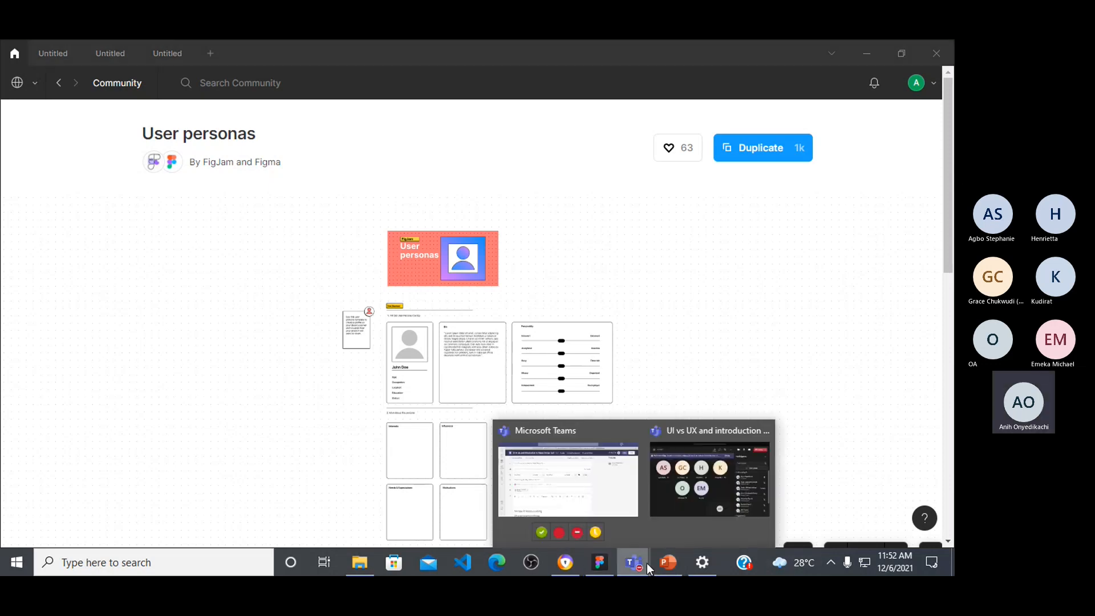
click(680, 478)
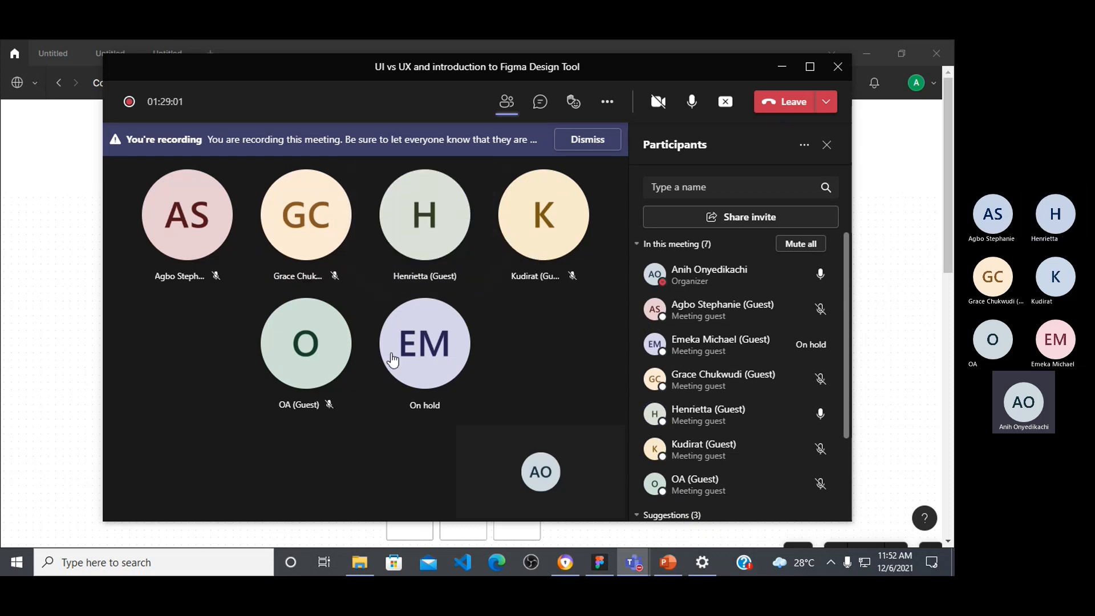
mouse_move(411, 285)
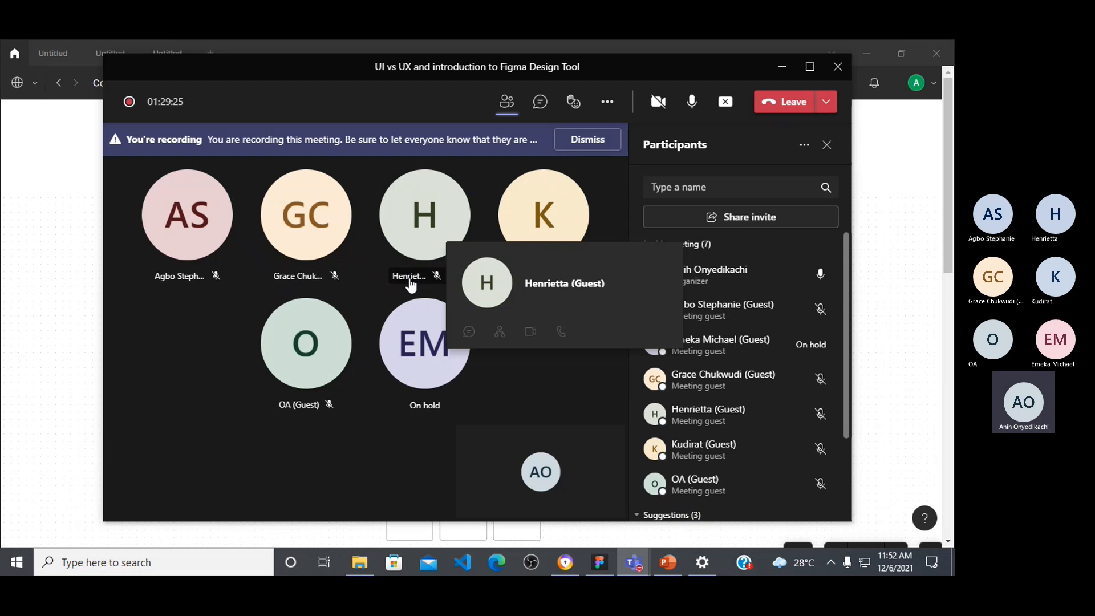
click(245, 41)
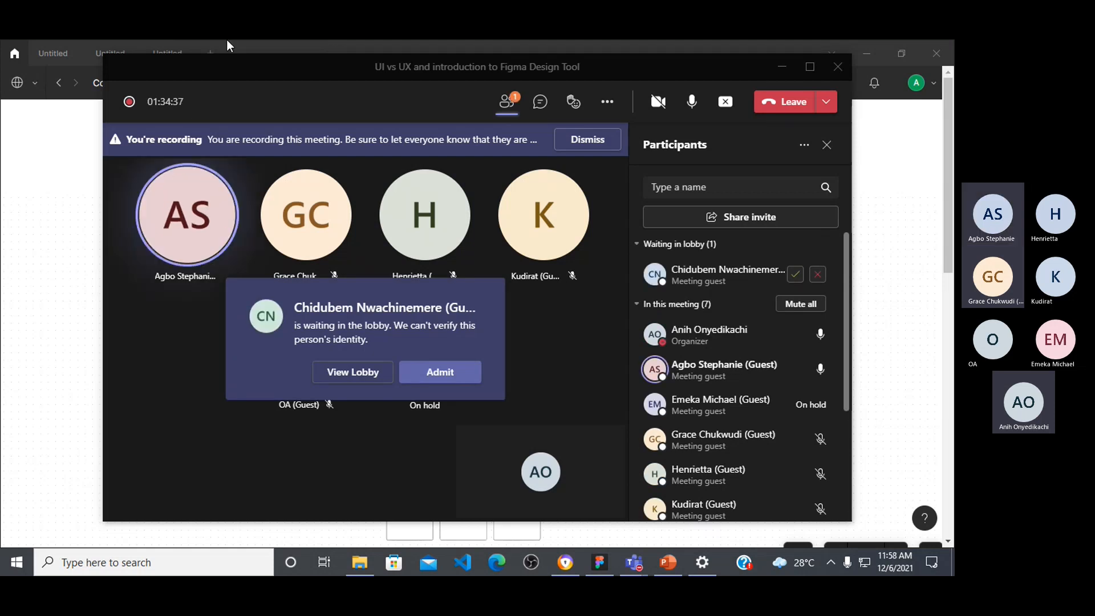
click(441, 372)
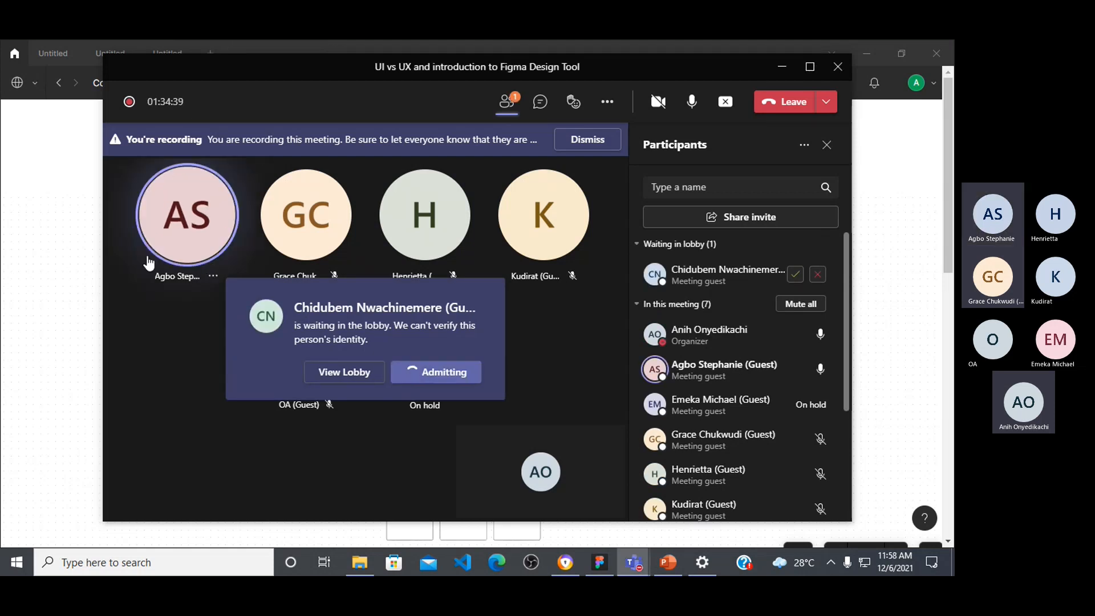
mouse_move(153, 254)
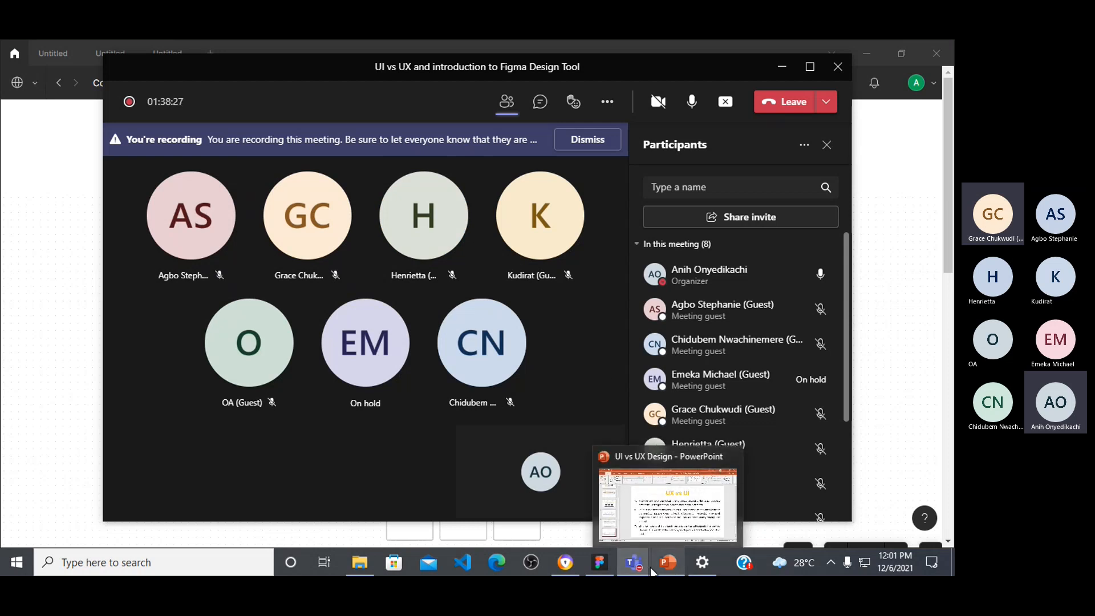
mouse_move(639, 549)
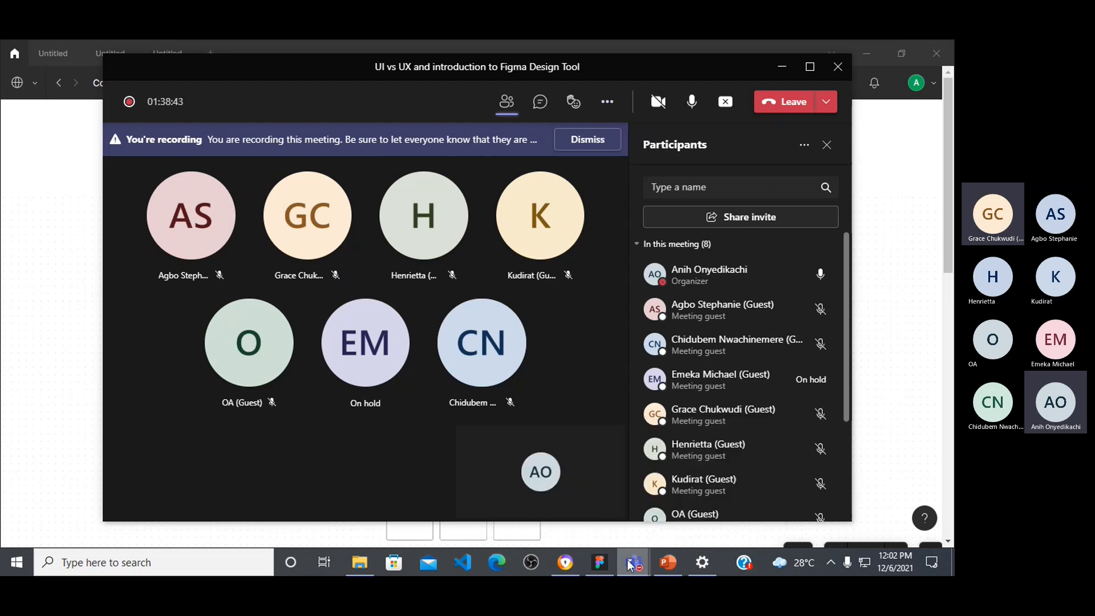
Step: Switch back to Figma and look through the three open untitled files
click(605, 560)
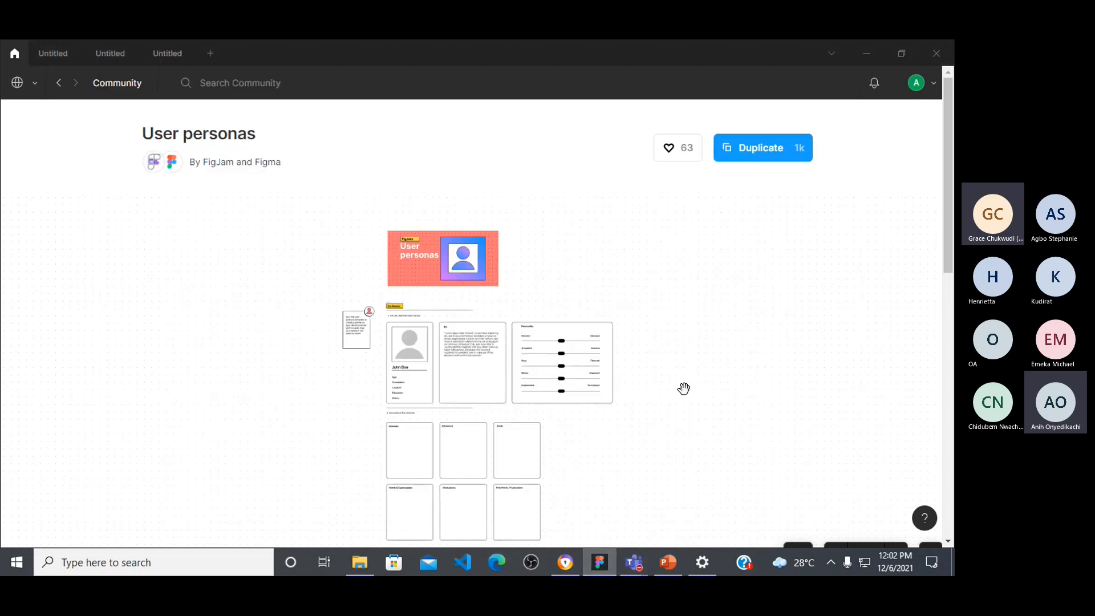
click(165, 58)
click(138, 57)
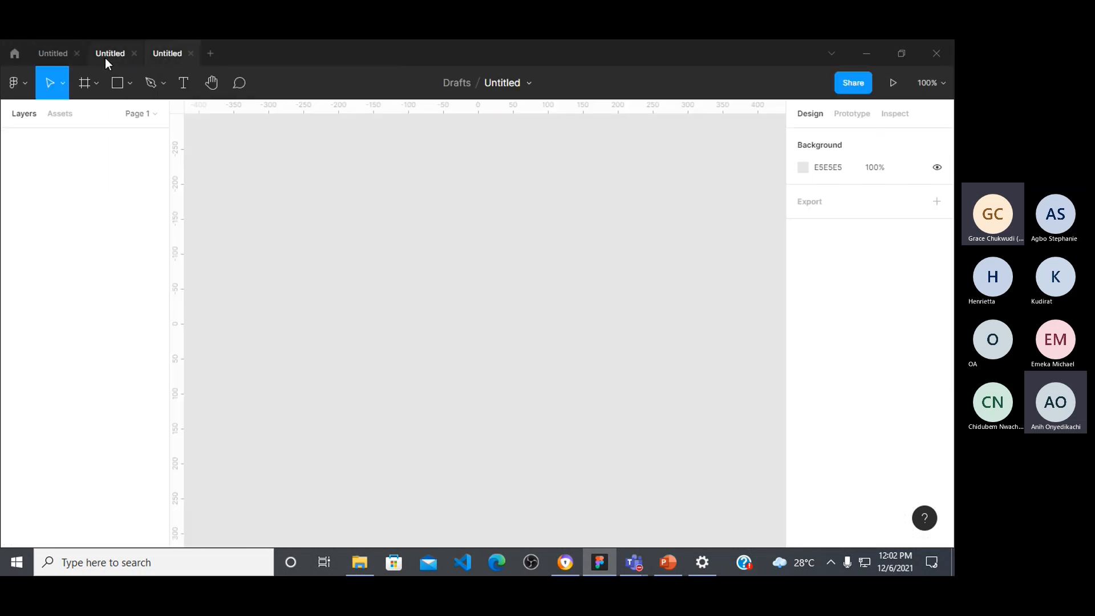
click(55, 53)
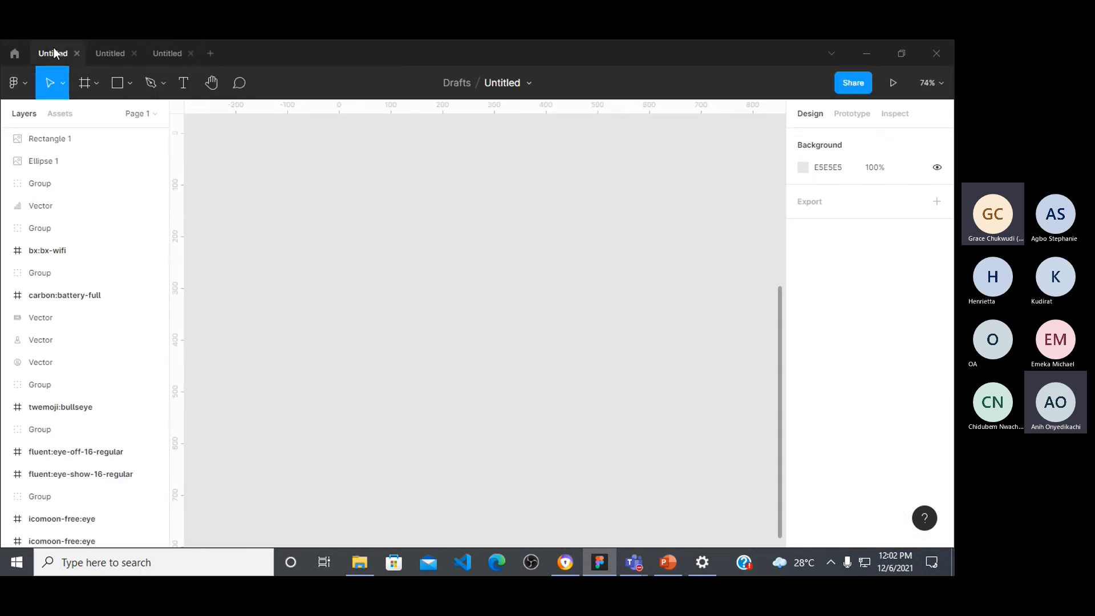
click(102, 52)
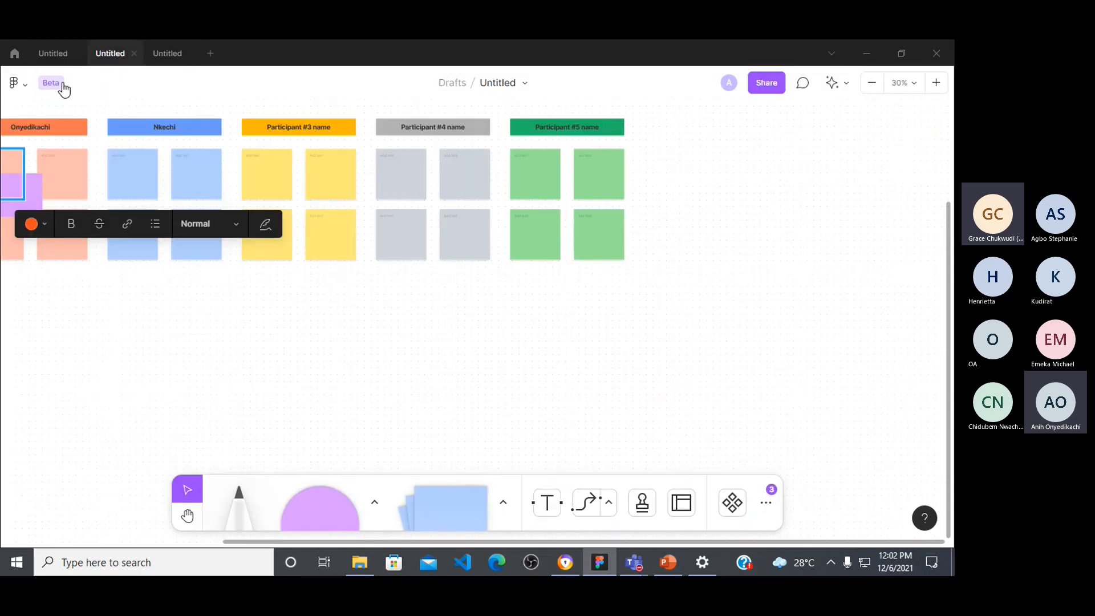
Step: Create a new FigJam file and dismiss its template chooser to get a blank board
click(209, 54)
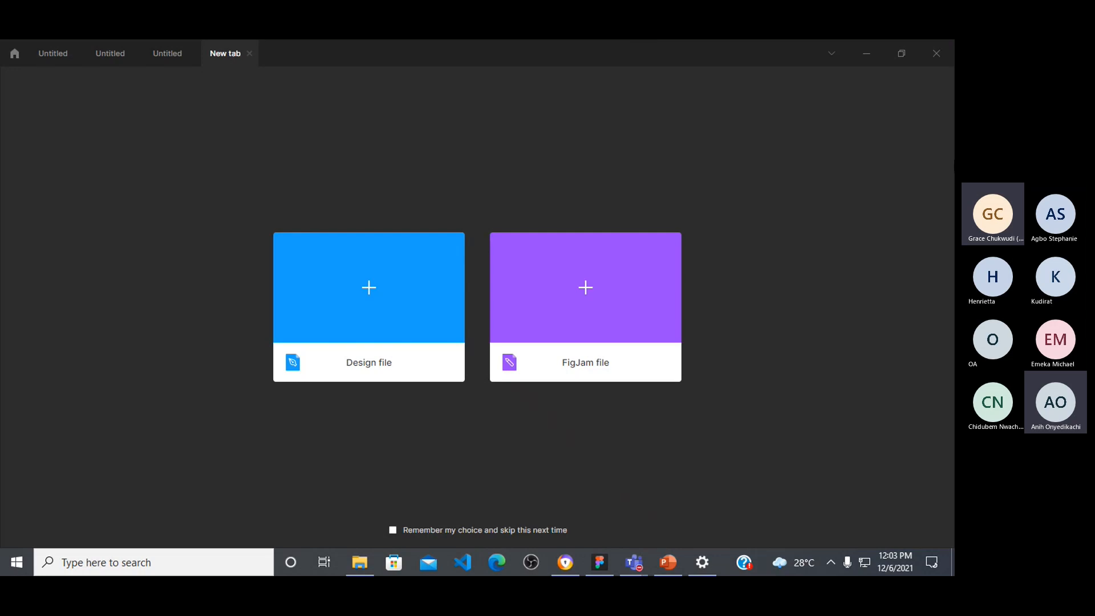
click(596, 290)
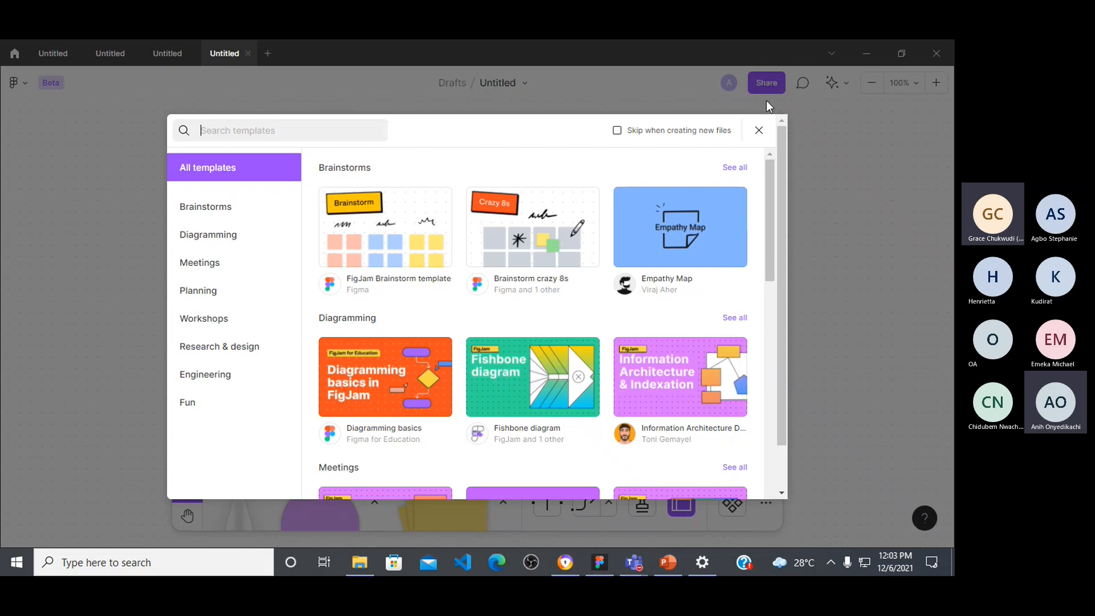
click(759, 131)
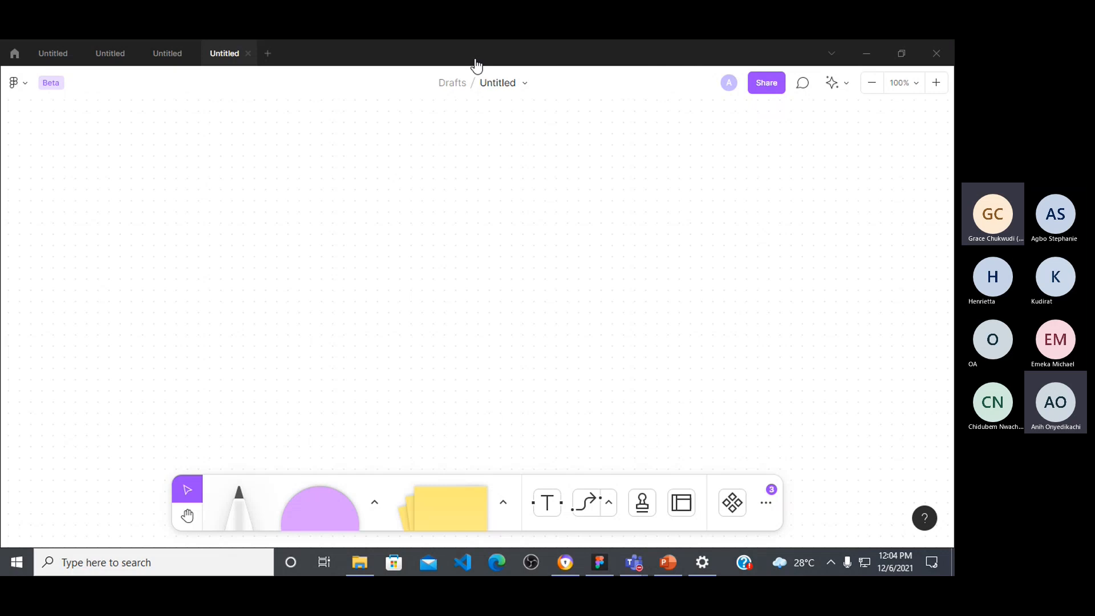
Step: Close all open untitled files and create a new blank design file
click(190, 54)
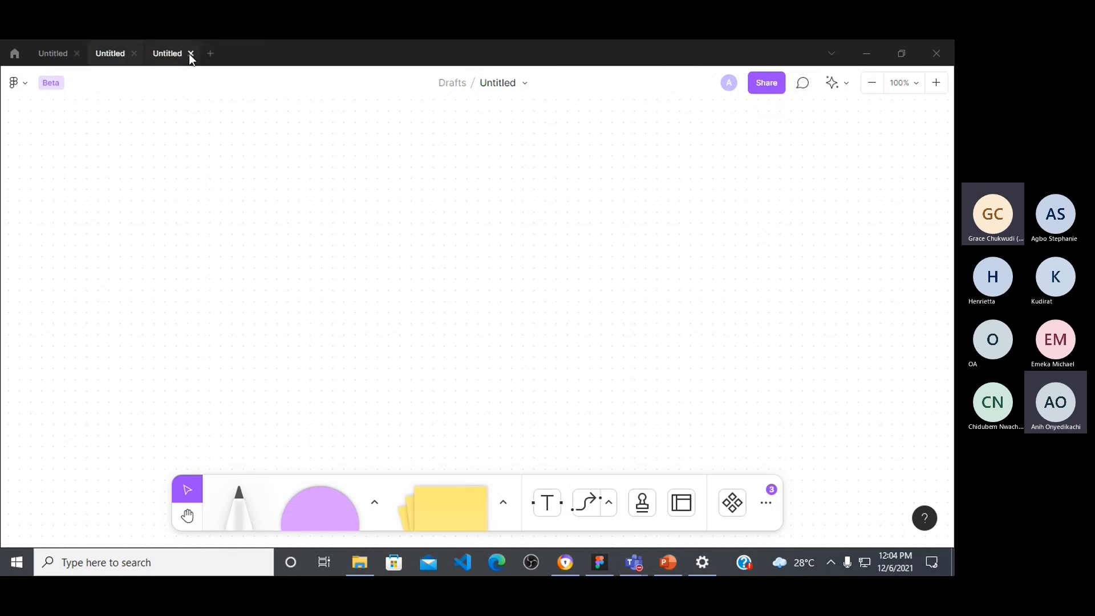
click(191, 54)
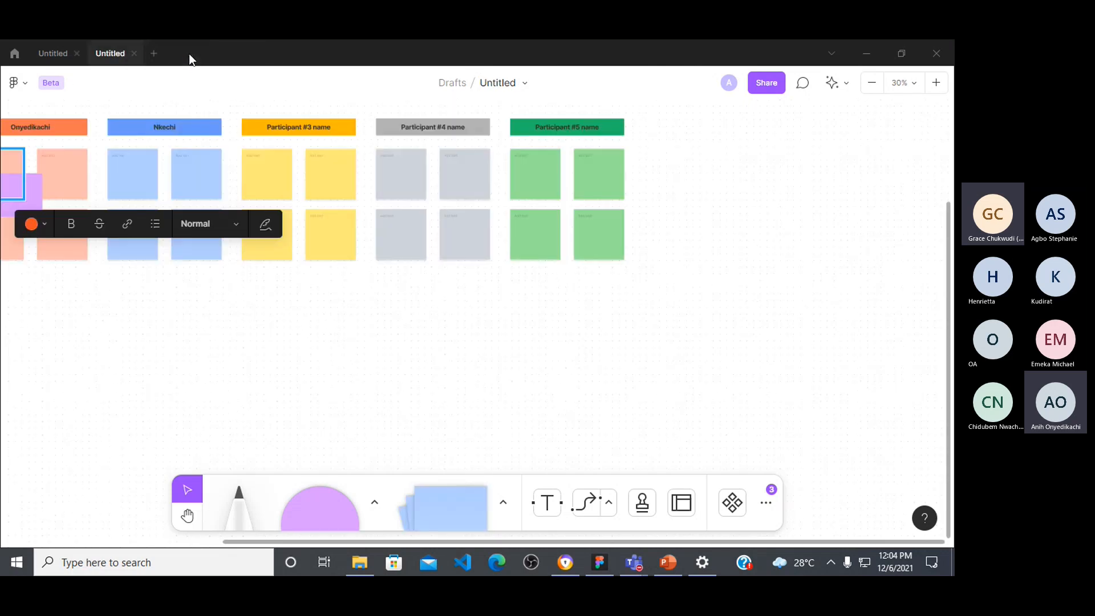
click(135, 53)
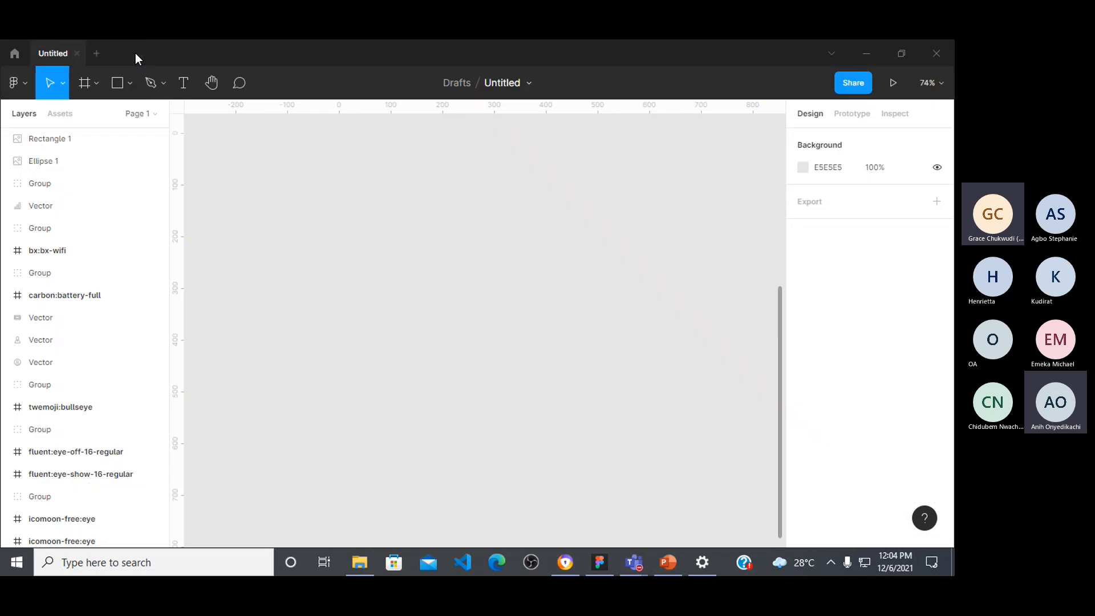
click(77, 53)
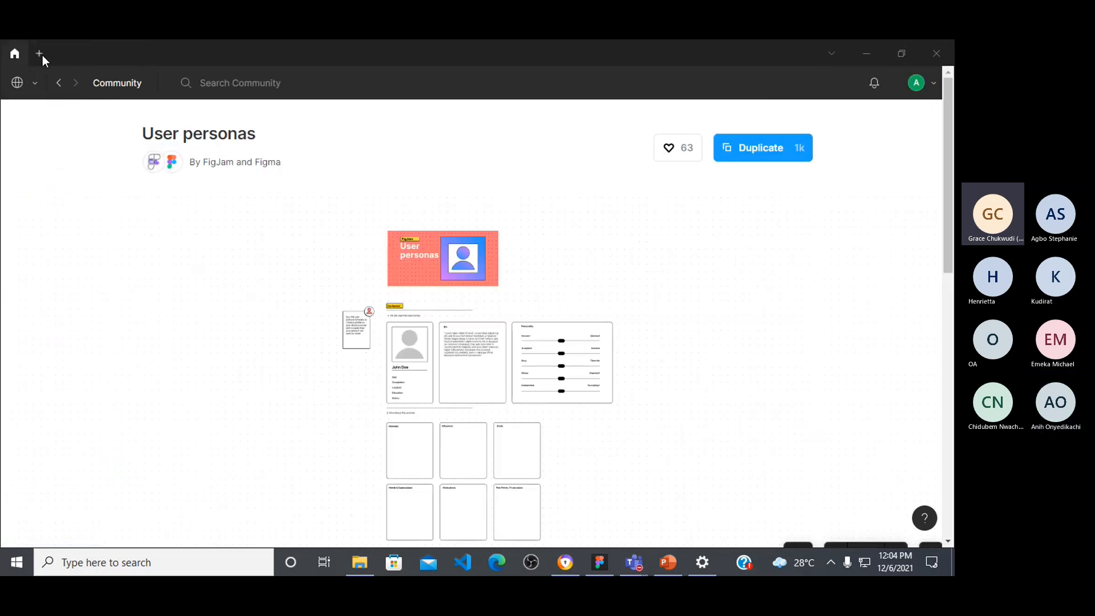
click(41, 55)
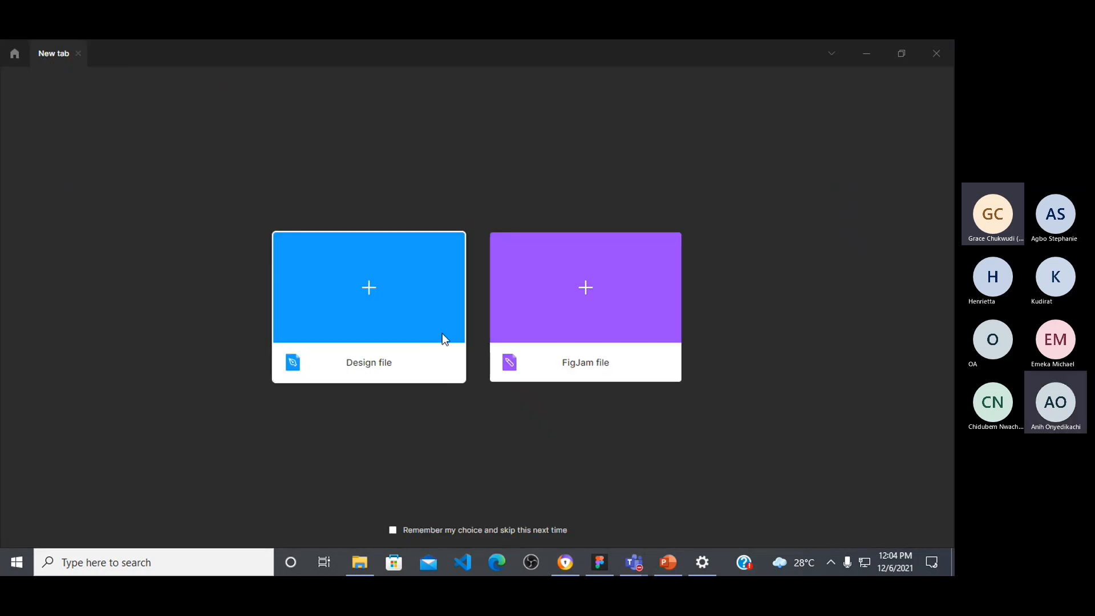
click(351, 291)
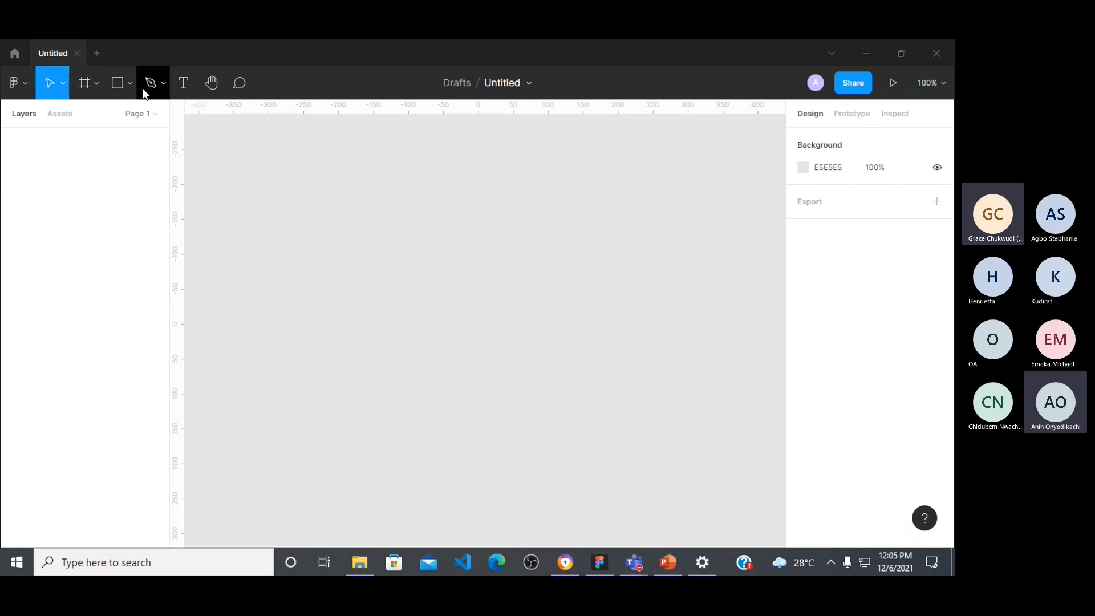
Step: Draw a rectangle about 319 × 210 on the empty canvas and delete it again
click(120, 90)
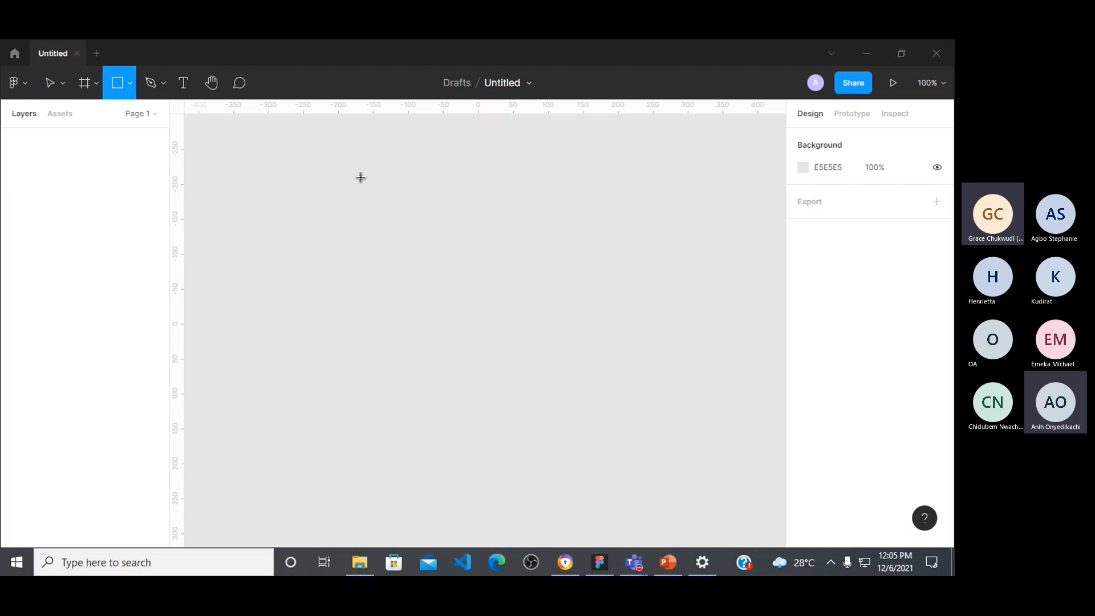
mouse_move(340, 175)
mouse_down()
mouse_move(409, 196)
mouse_move(564, 323)
mouse_up()
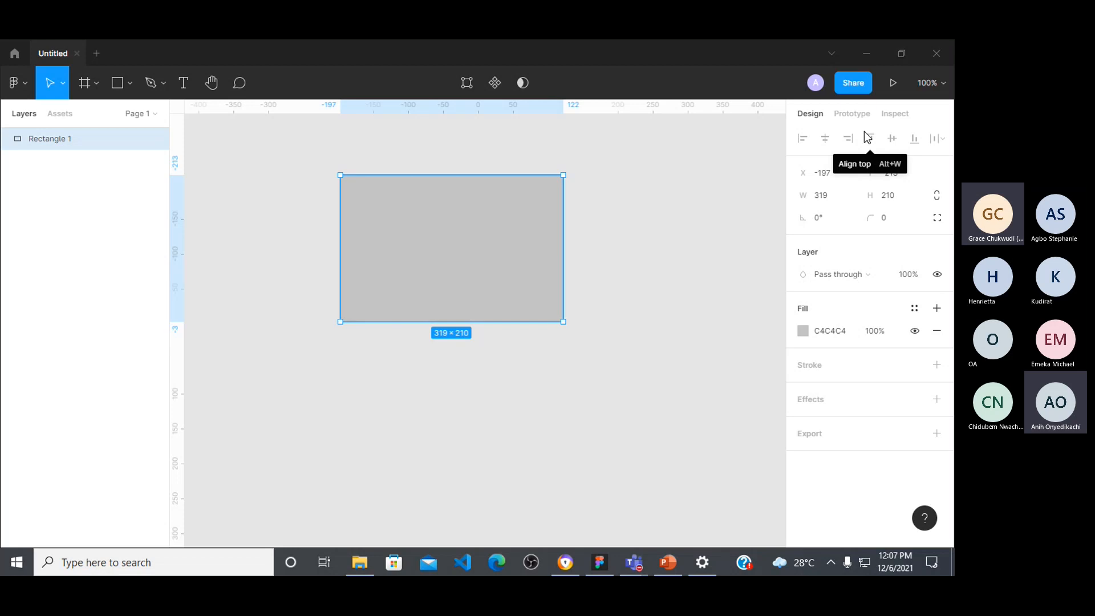
click(368, 415)
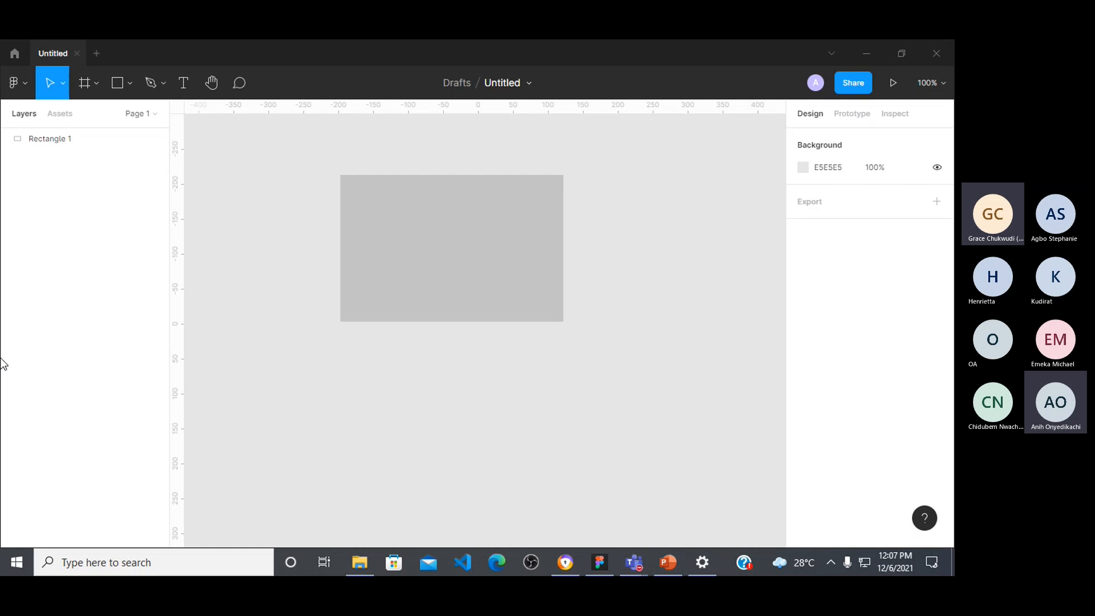
click(419, 261)
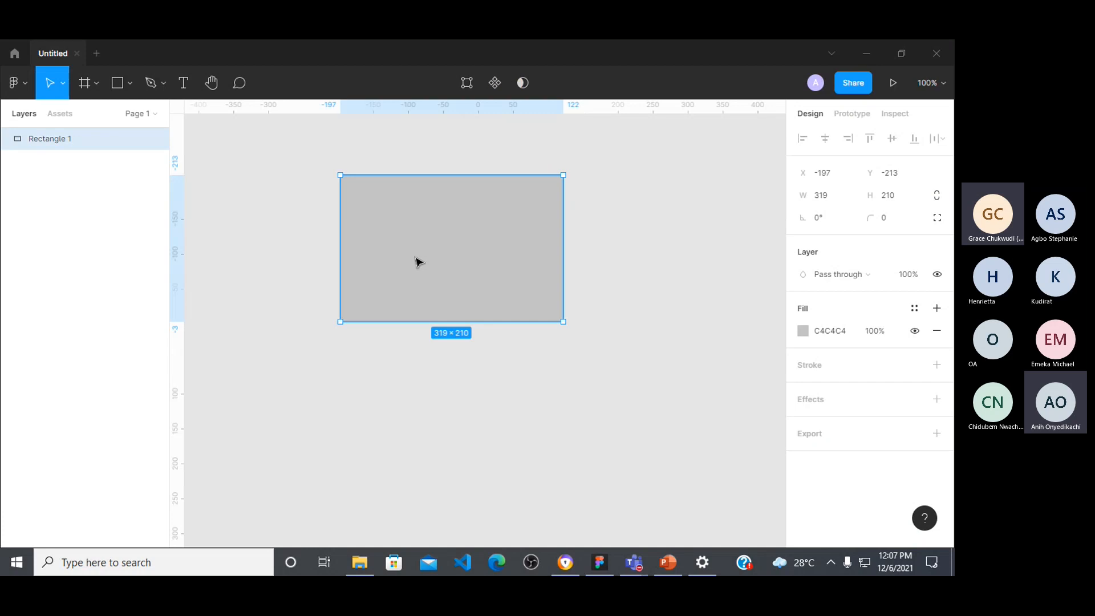
key(Delete)
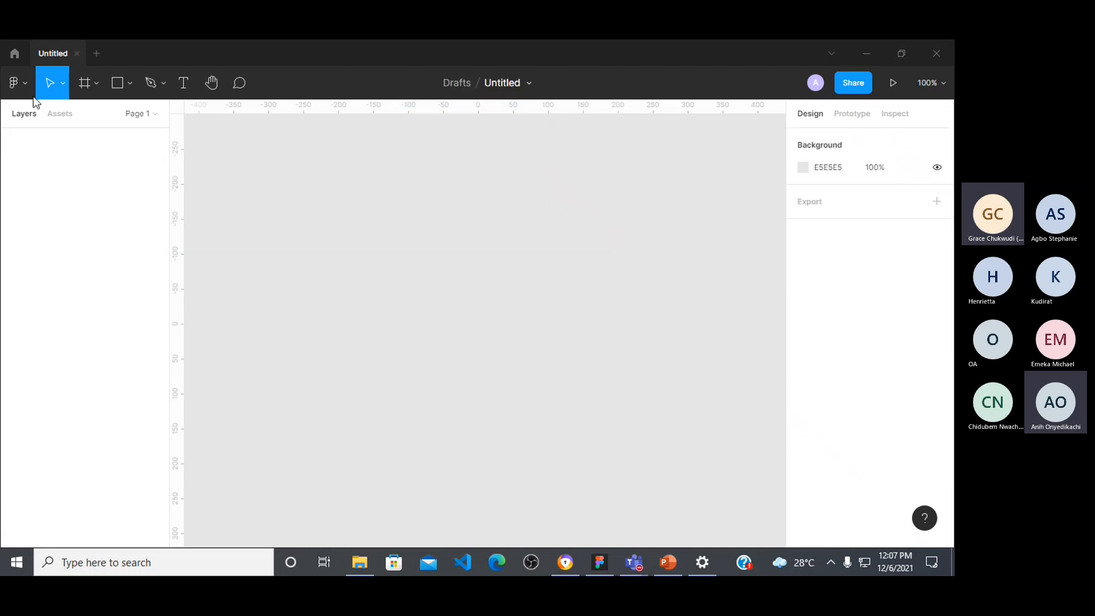
Step: Expand the list of pages in the design file
click(153, 115)
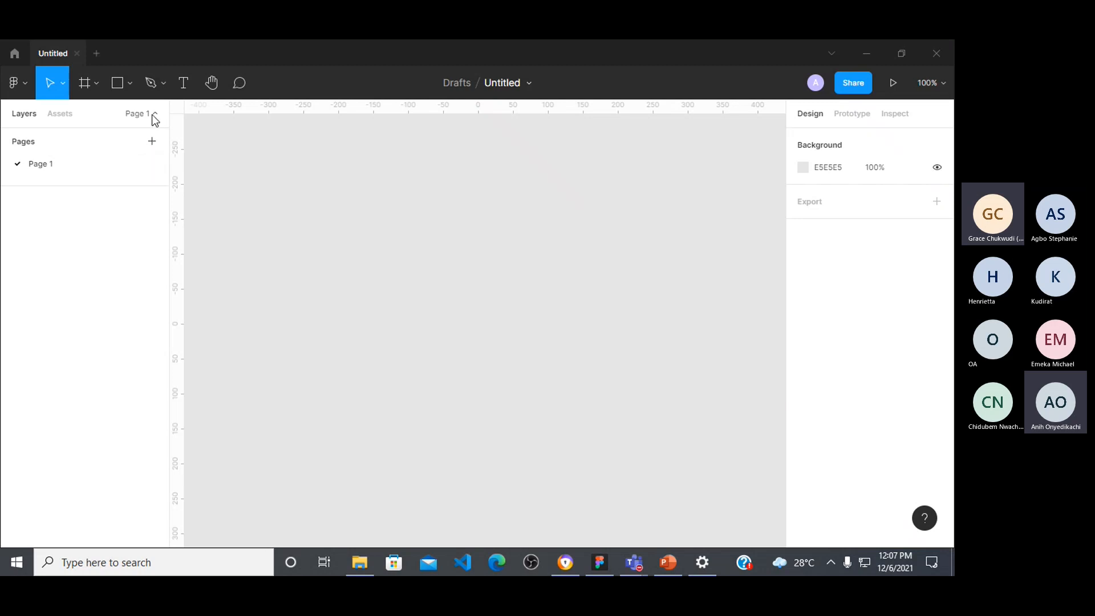
click(154, 117)
click(156, 115)
Step: Admit the guest waiting in the Microsoft Teams meeting lobby and switch back to Figma
mouse_move(633, 564)
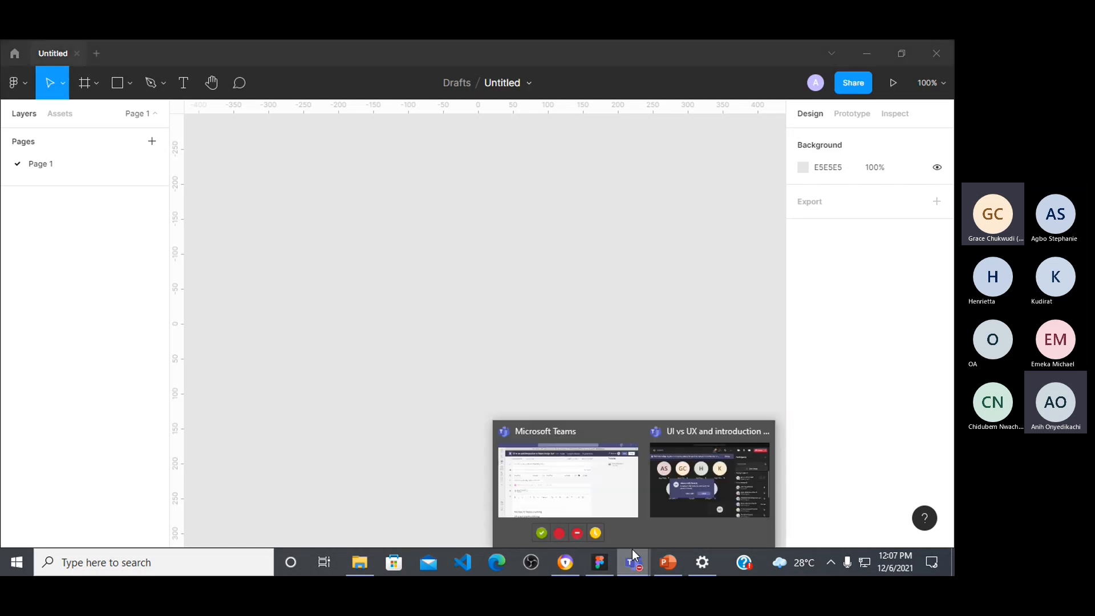
click(706, 482)
click(454, 374)
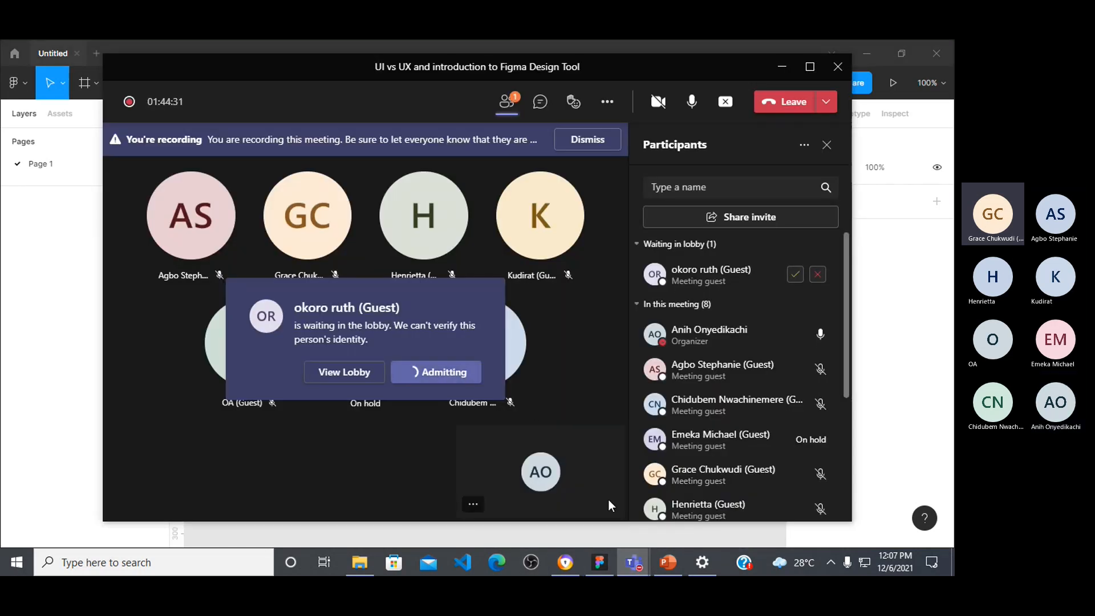
click(672, 556)
click(599, 559)
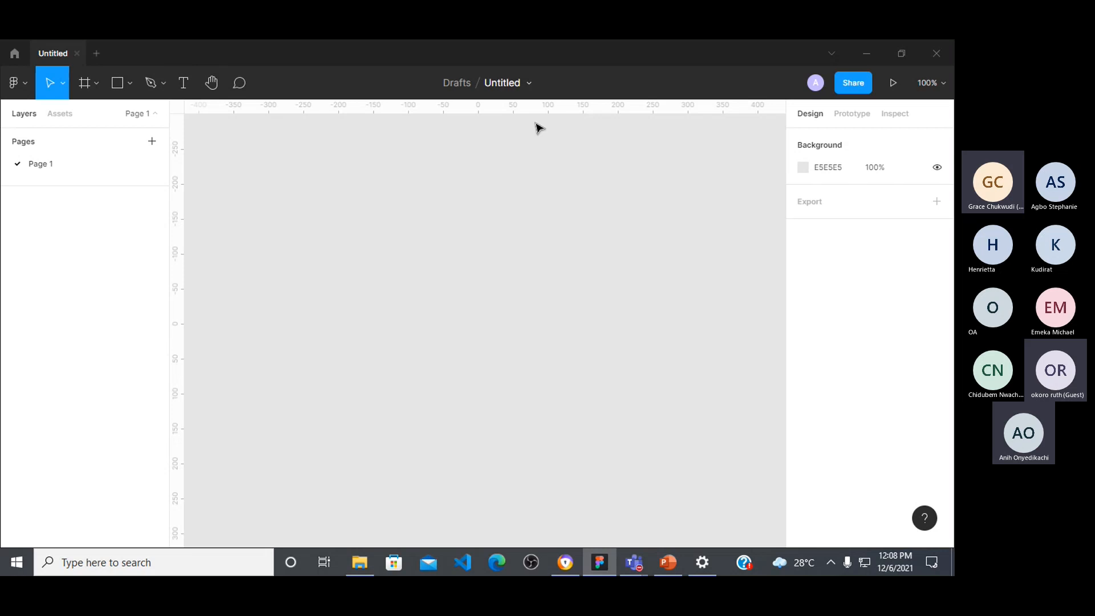
Step: Examine the commands in Figma's main menu, from File, Object, Vector, Text and Arrange through the installed plugins
click(20, 85)
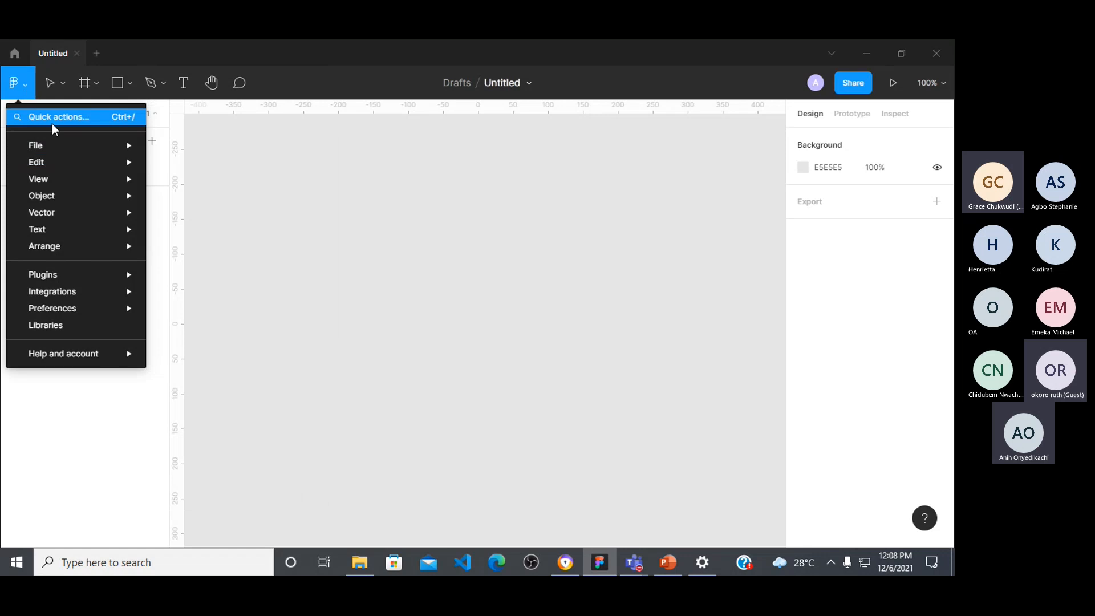
mouse_move(60, 149)
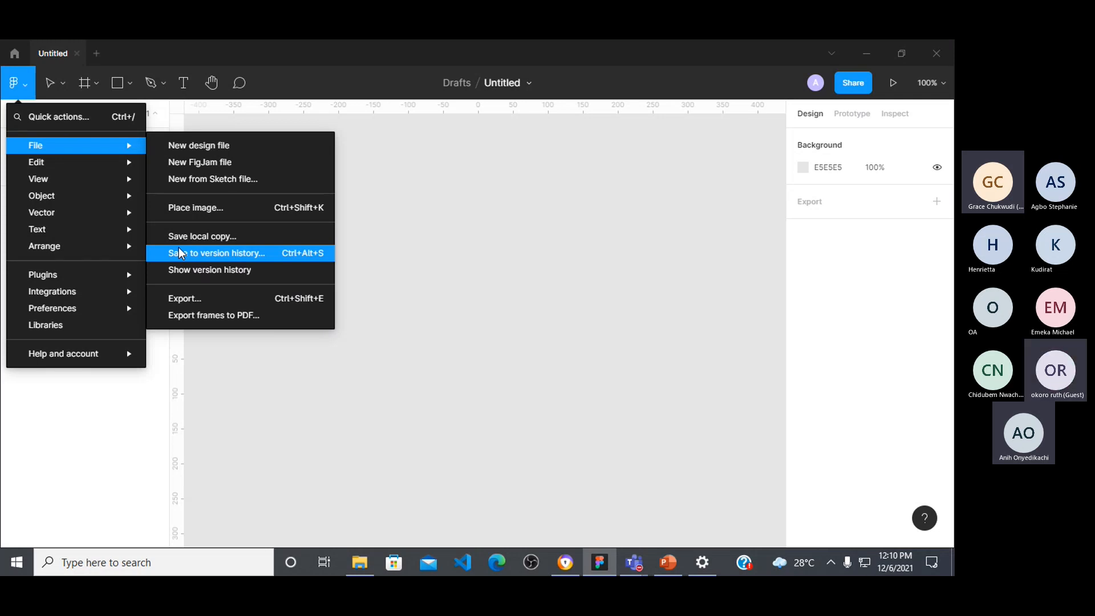
mouse_move(53, 182)
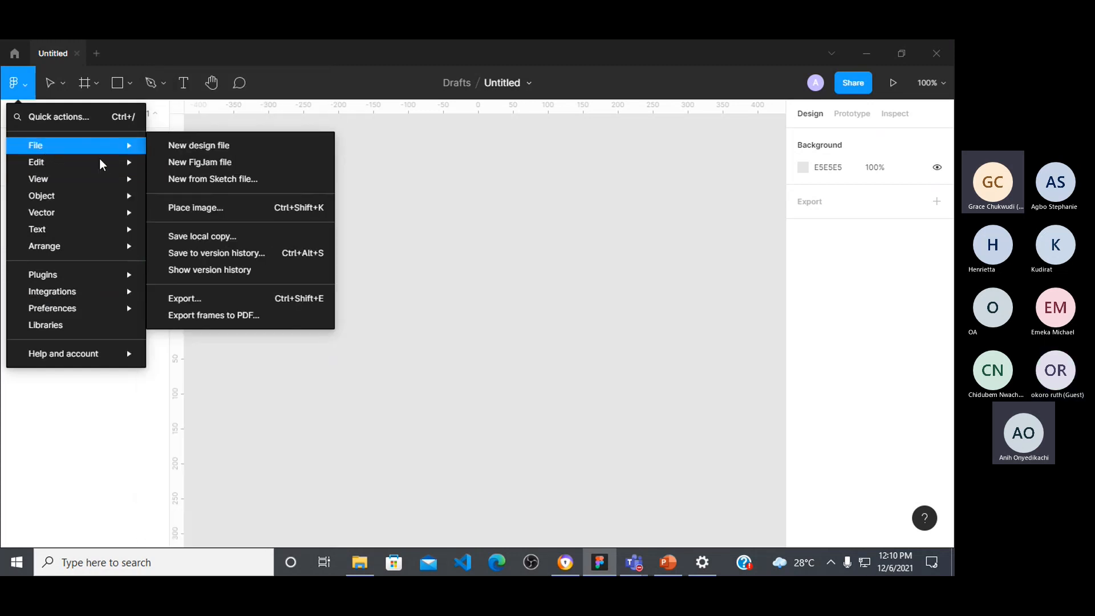
mouse_move(77, 153)
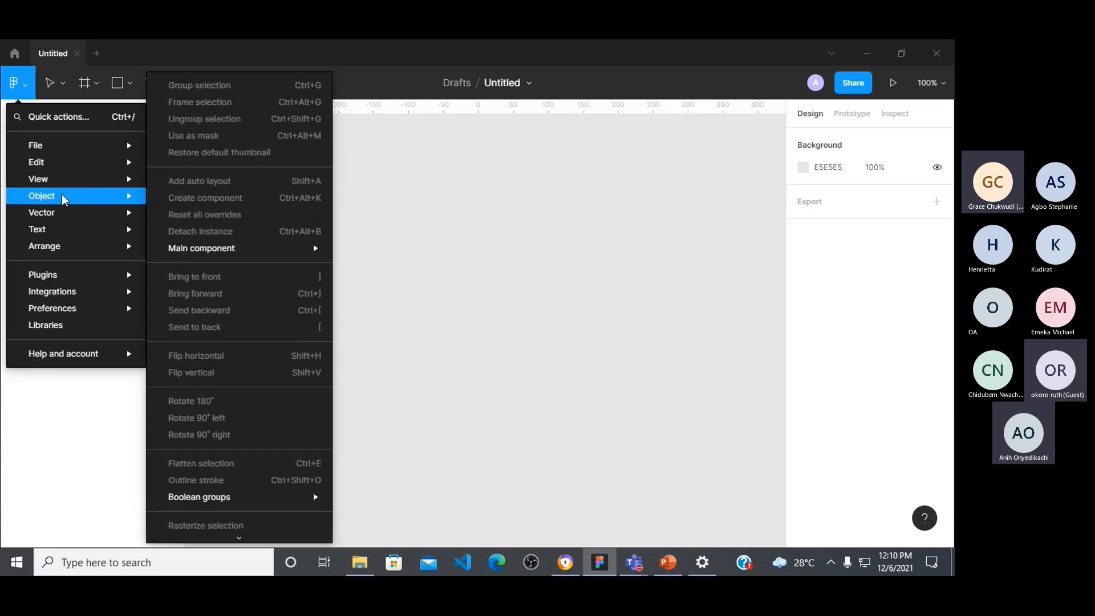
mouse_move(50, 214)
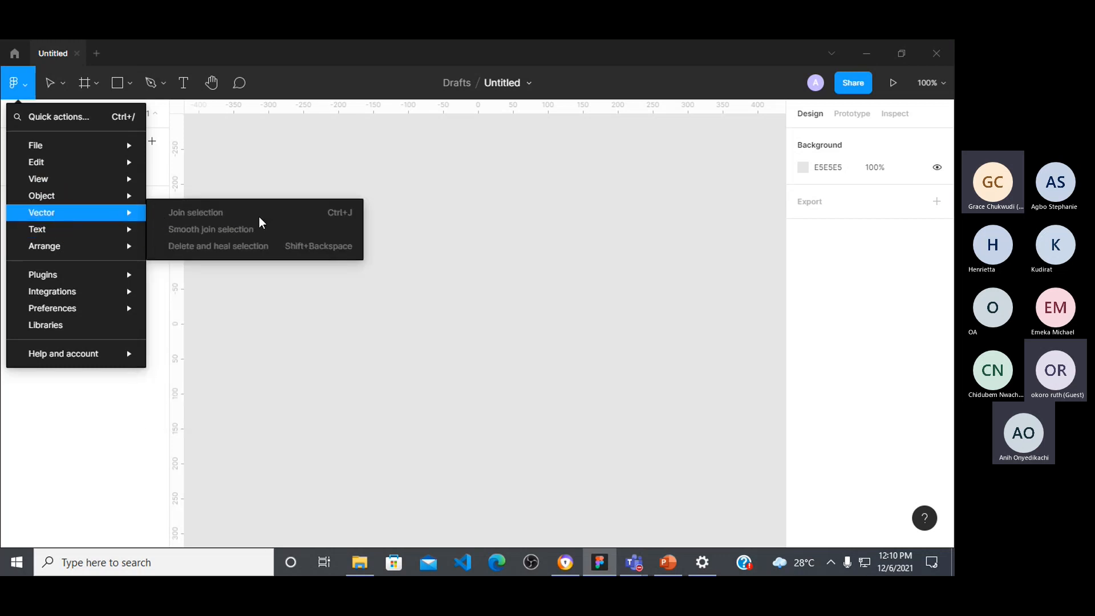
mouse_move(104, 200)
mouse_move(81, 230)
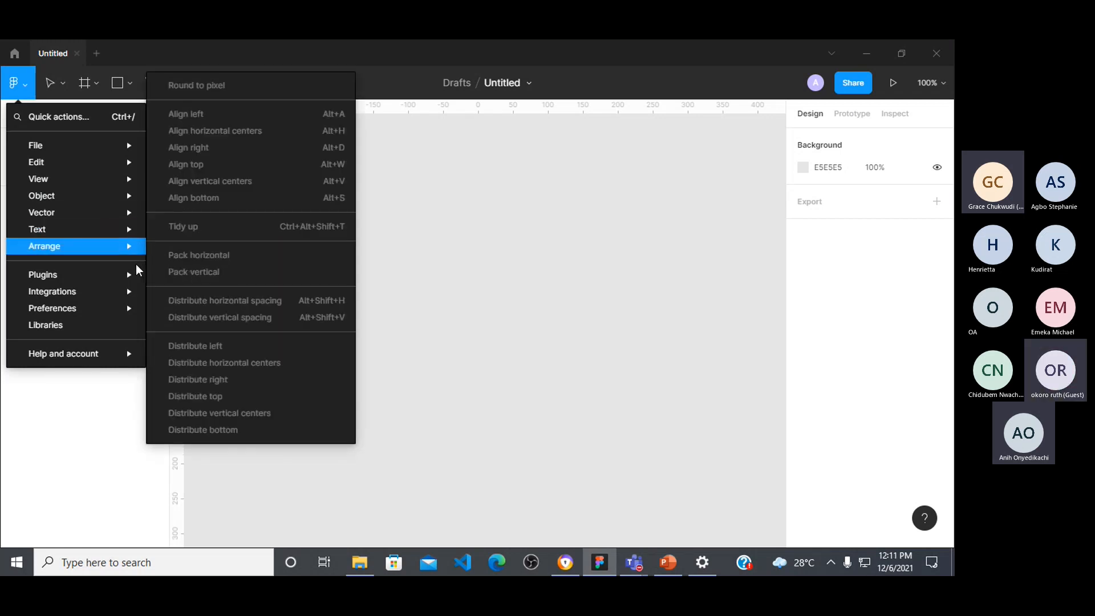
mouse_move(85, 251)
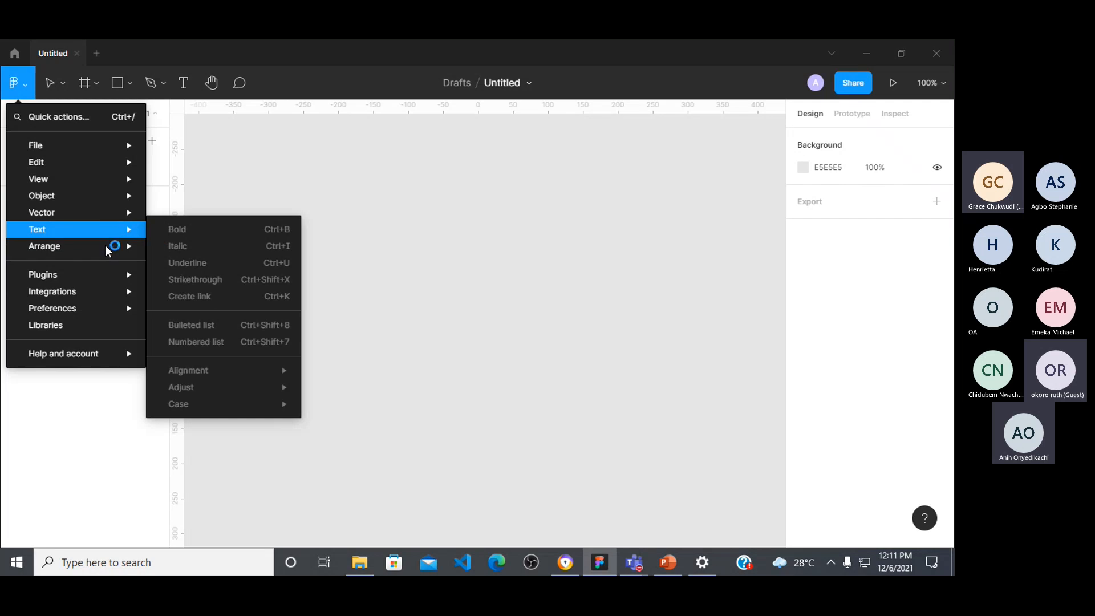
mouse_move(110, 276)
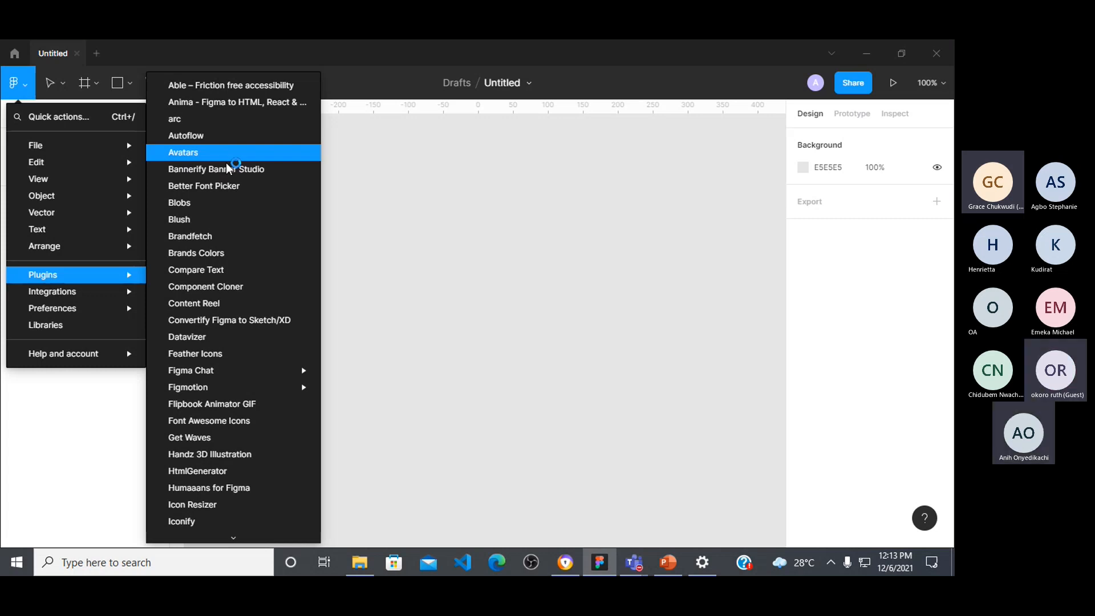
click(375, 163)
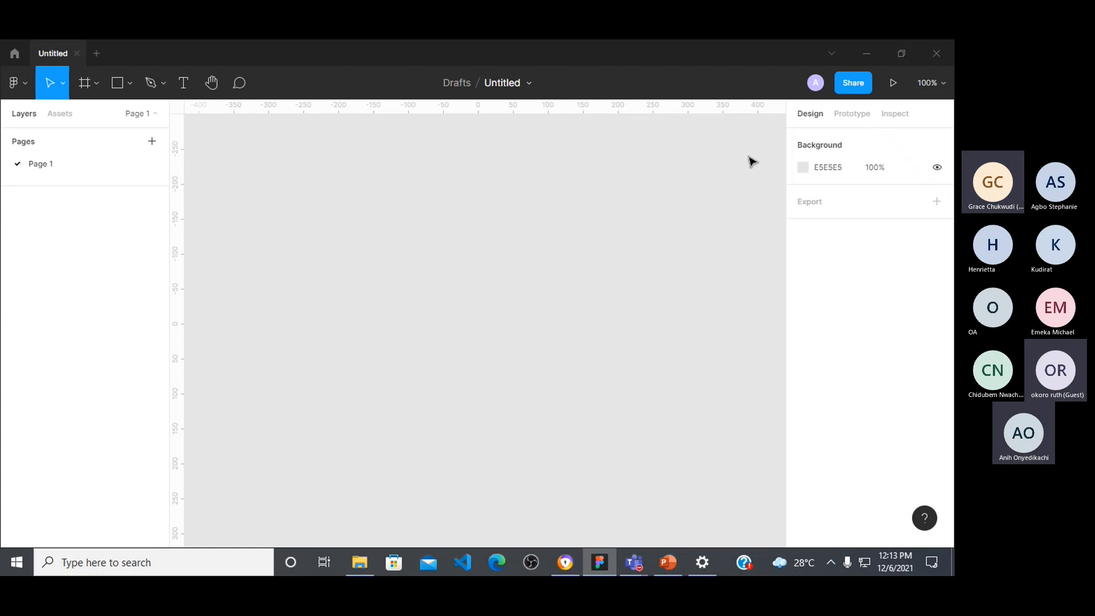
Step: Clear the Figma, PowerPoint, File Explorer and Teams windows out of the way and switch to Avast Secure Browser
click(877, 51)
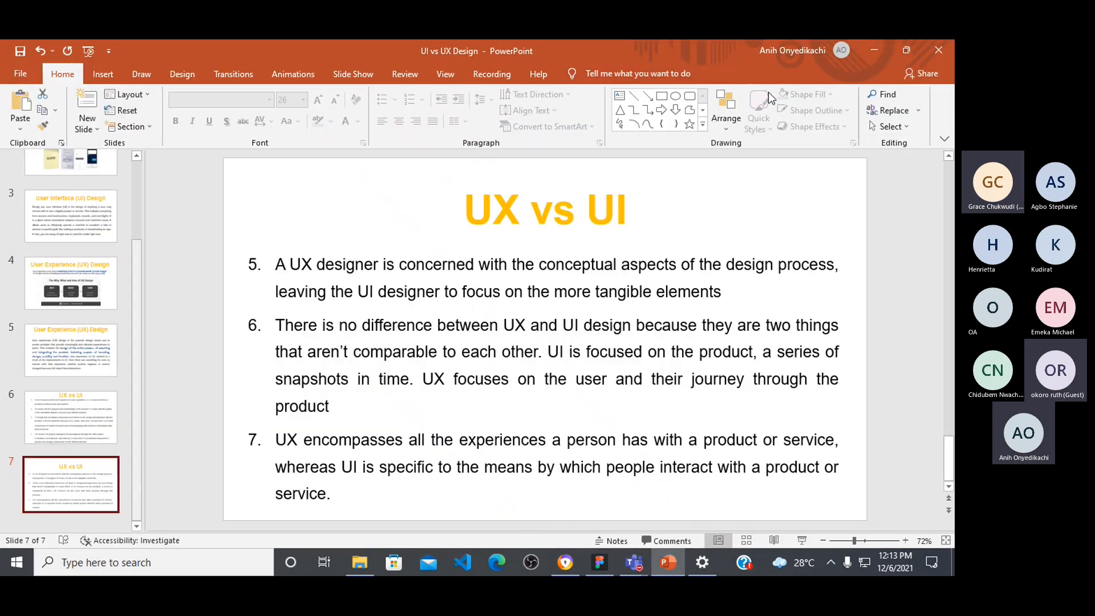
click(868, 50)
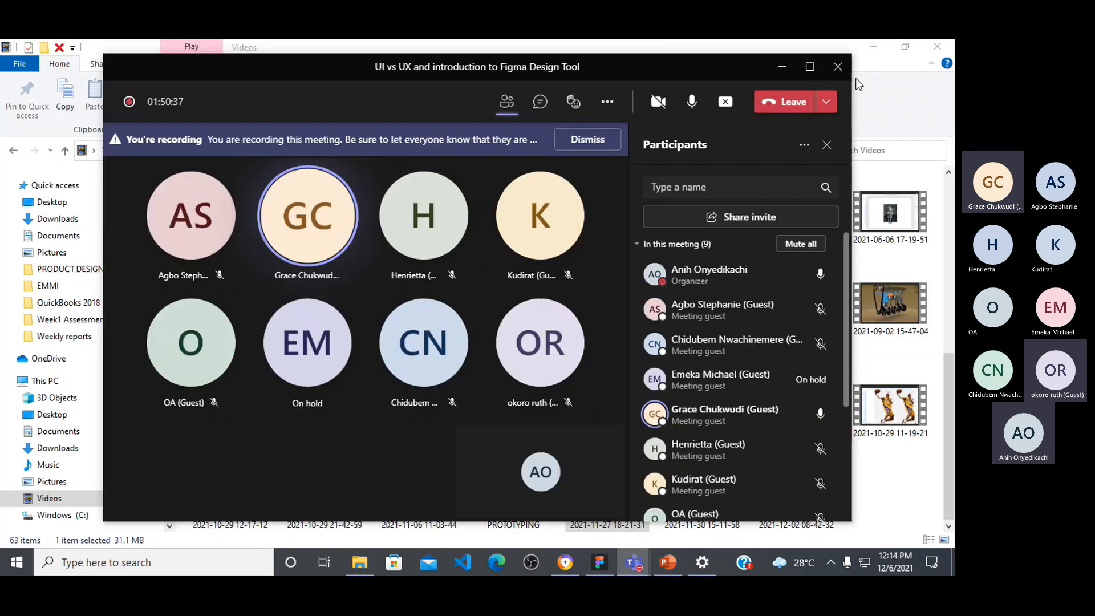
click(934, 45)
click(871, 50)
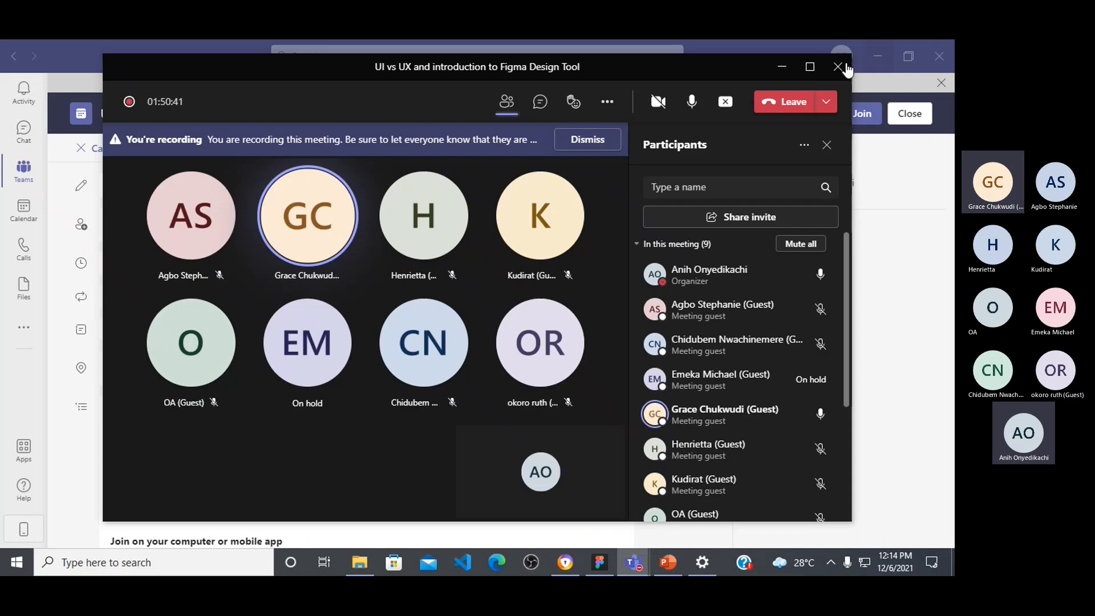
click(873, 56)
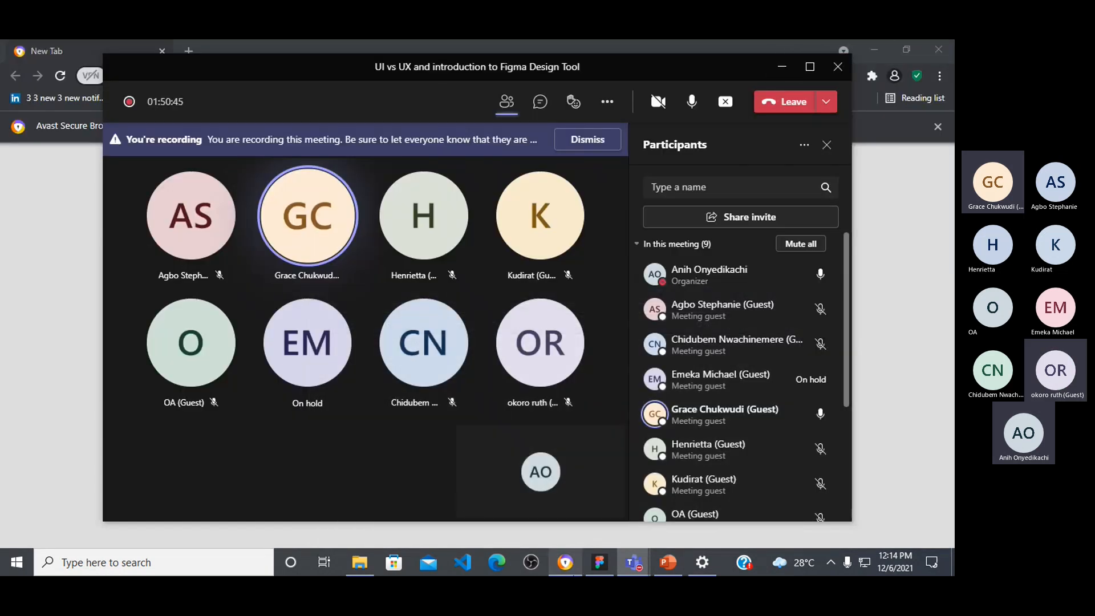
click(565, 565)
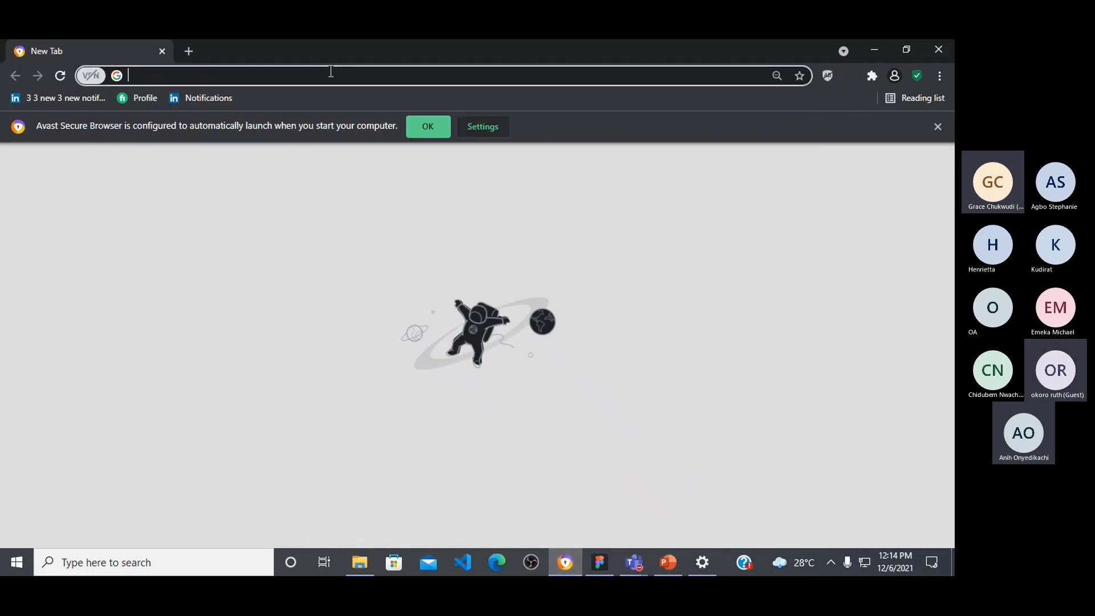
Step: Open google.com and search for "picture of a man"
text(good)
key(BackSpace)
text(gle.com)
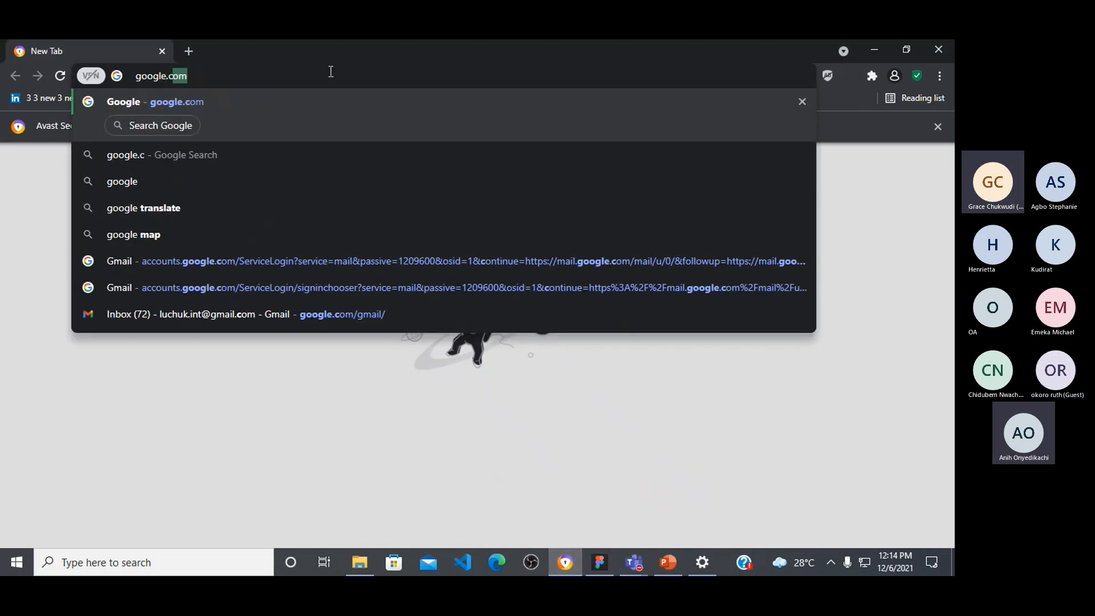
key(Return)
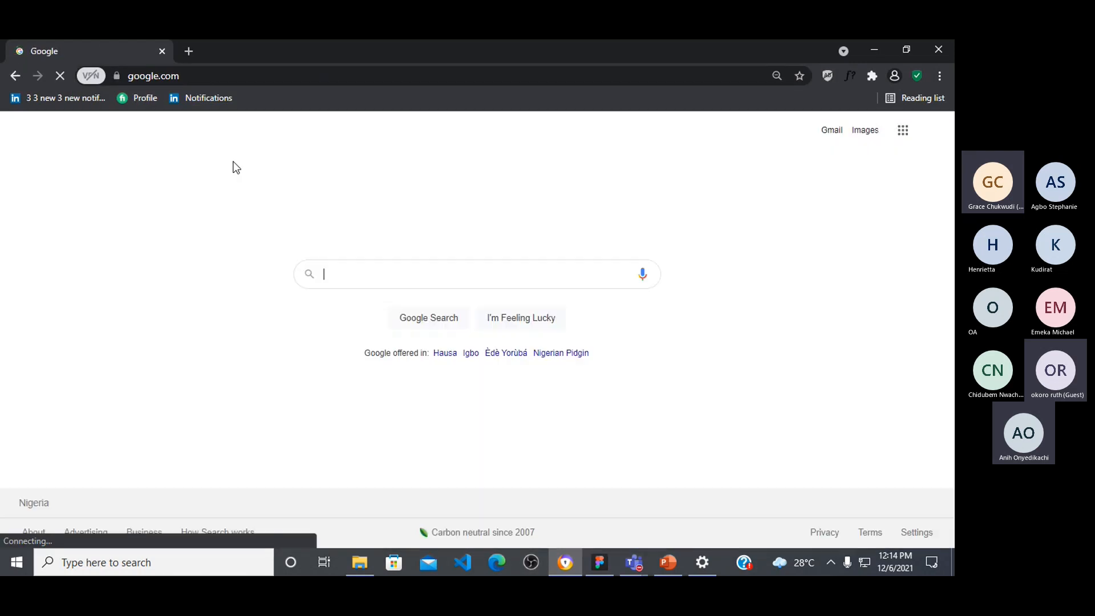
text(p)
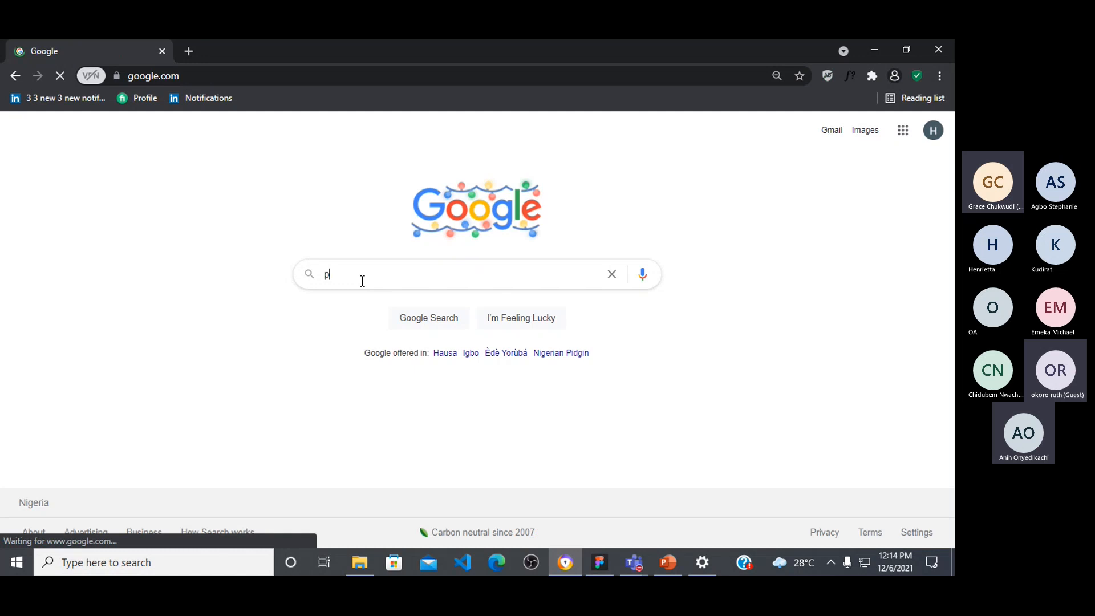
text(icture of am)
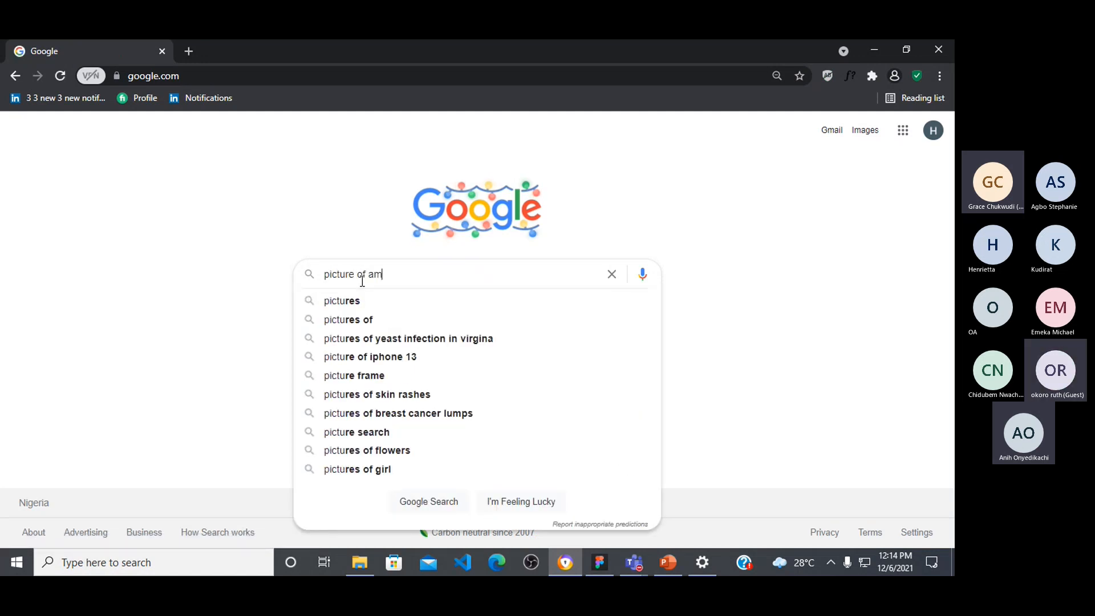
key(BackSpace)
key(BackSpace)
text(a man)
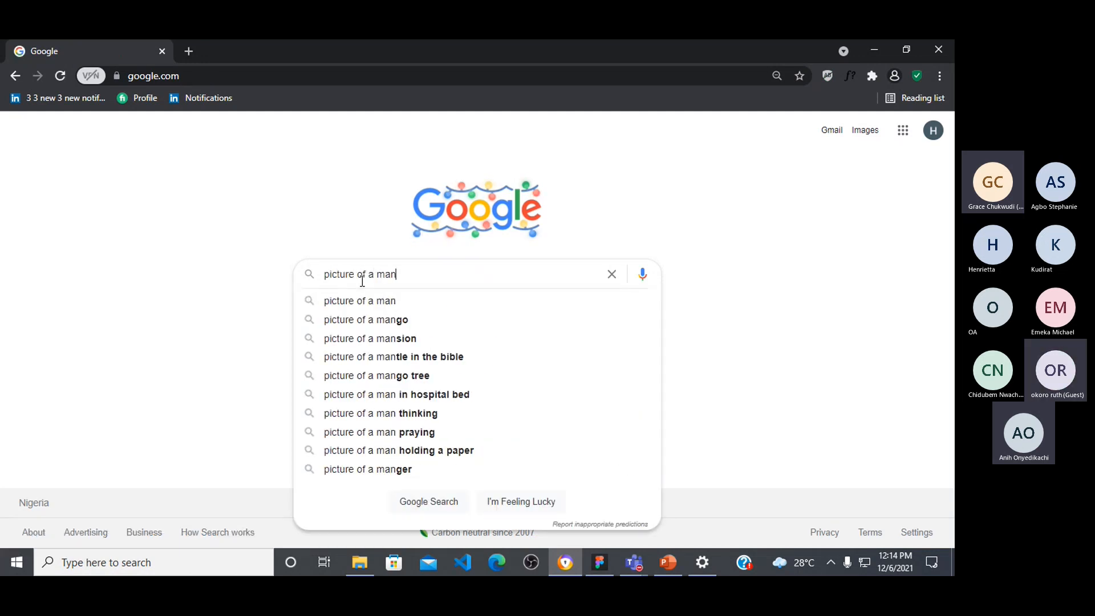
key(Return)
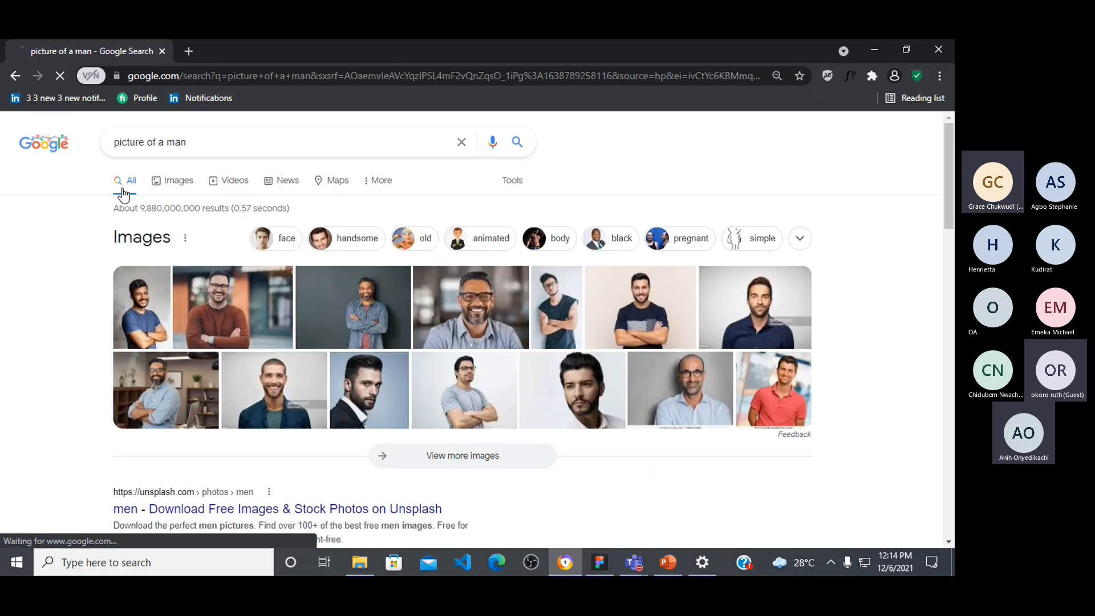
Step: From the image results, preview and copy the iStock photo of the bearded man with crossed arms in a light blue shirt
click(652, 318)
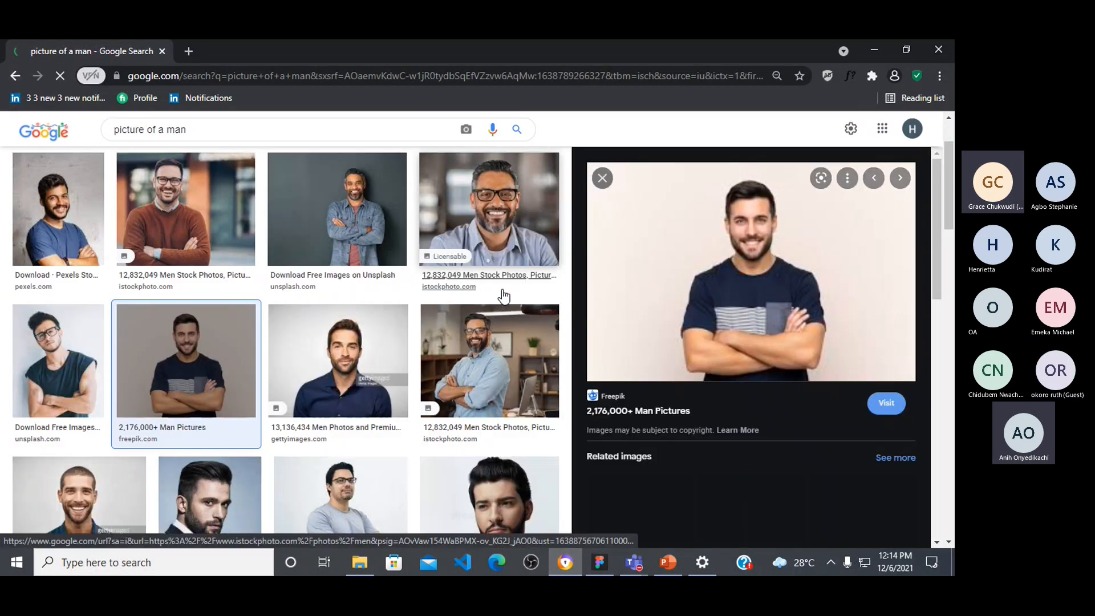
click(502, 291)
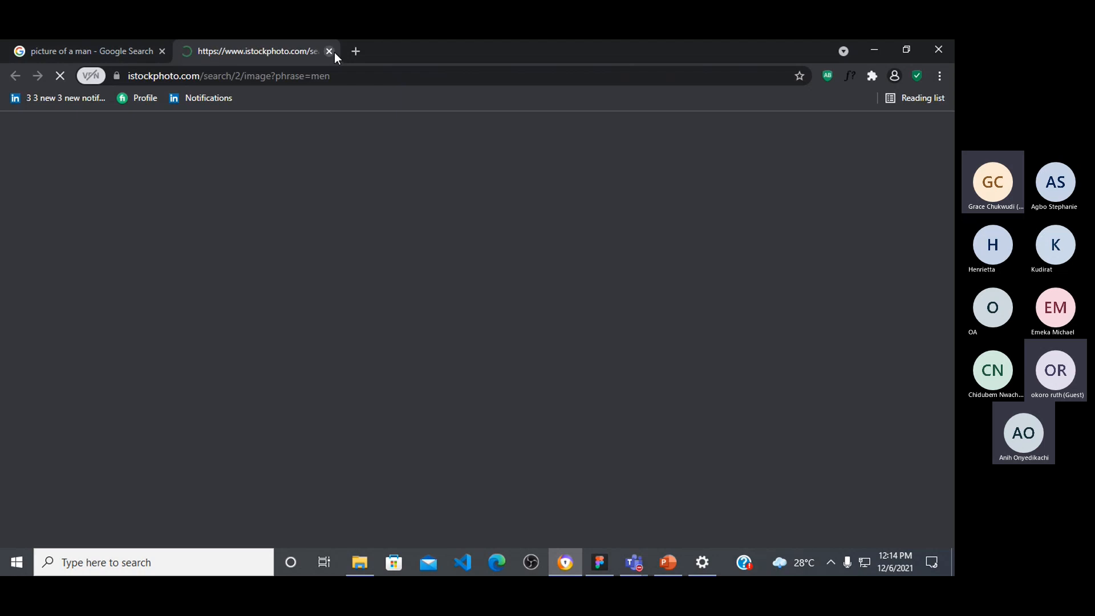
click(329, 52)
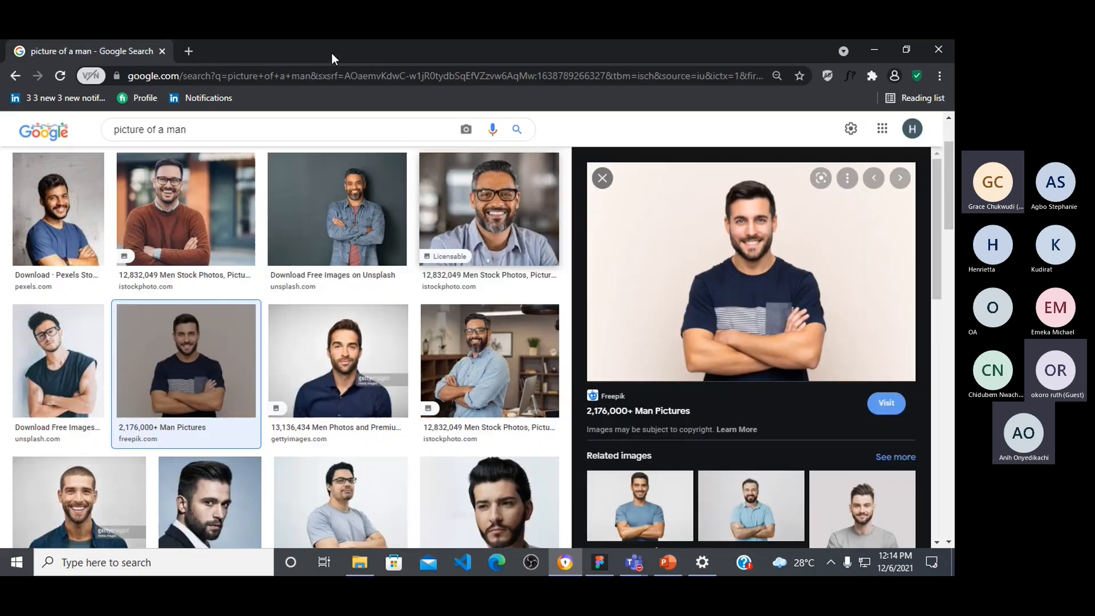
click(467, 363)
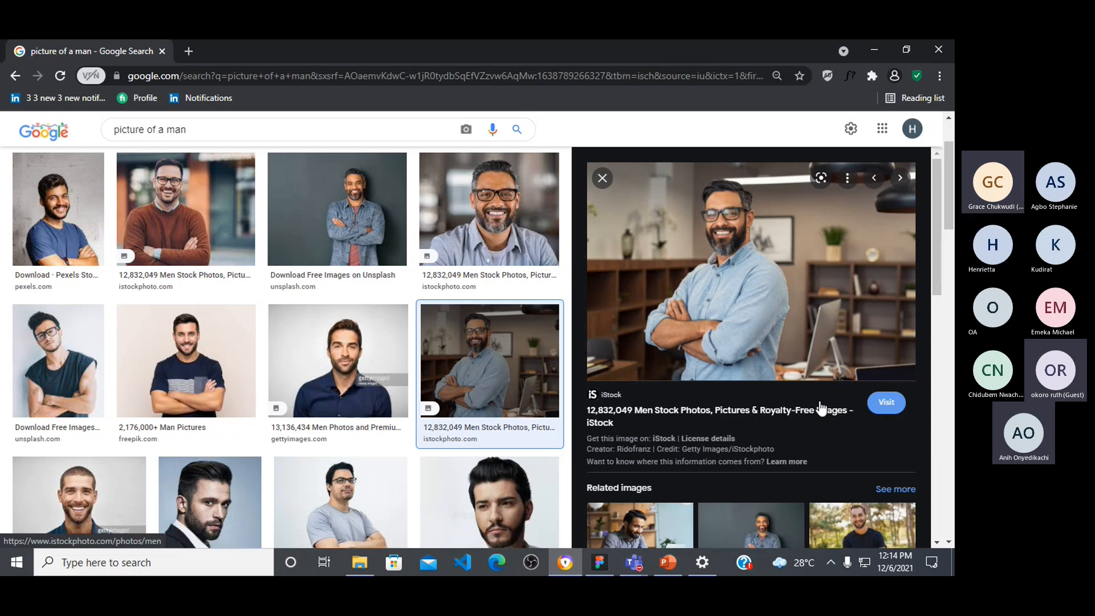
right_click(772, 290)
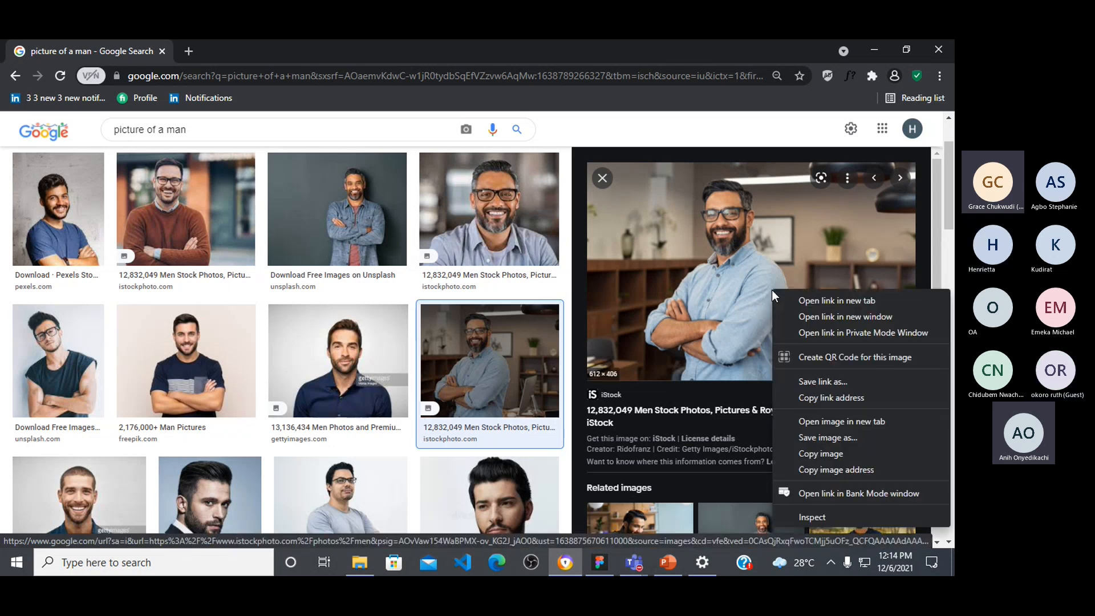
click(816, 470)
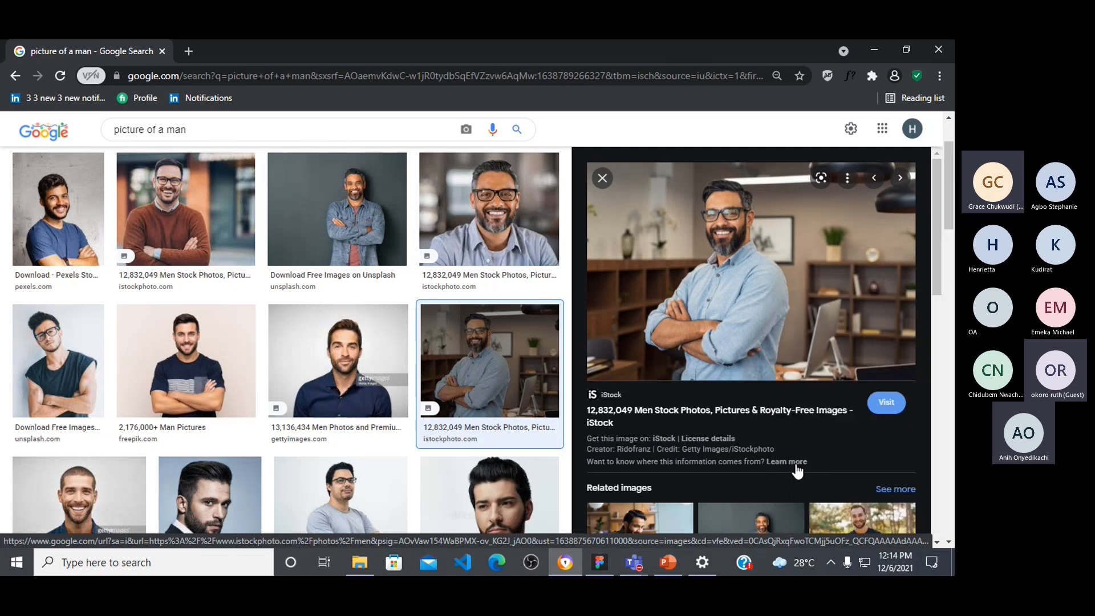
Step: Switch to Figma, paste the copied photo onto the blank canvas and select it
click(593, 570)
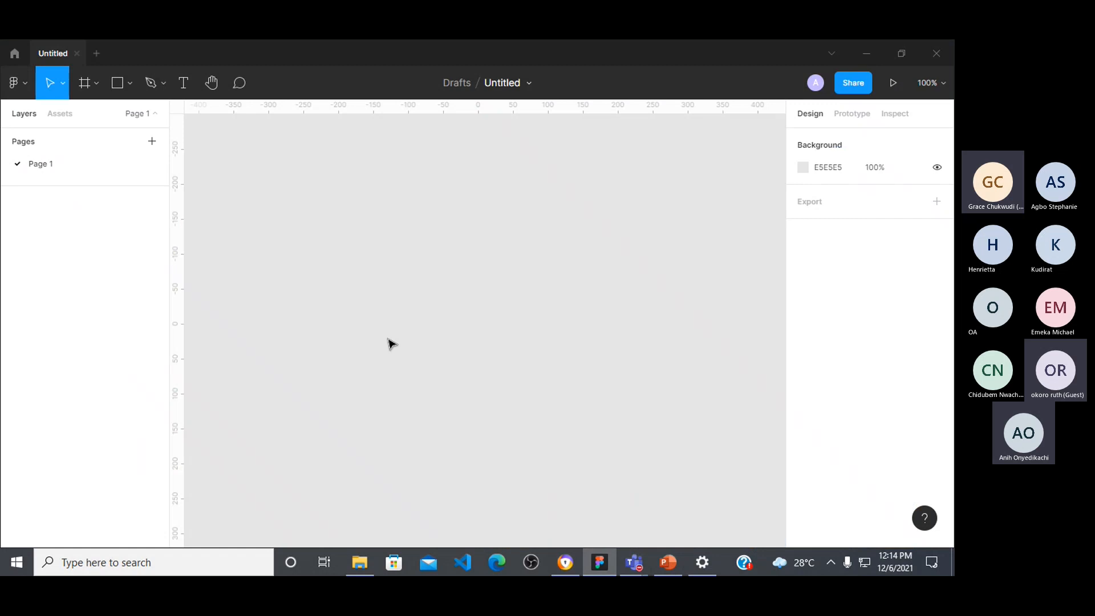
key(ctrl+v)
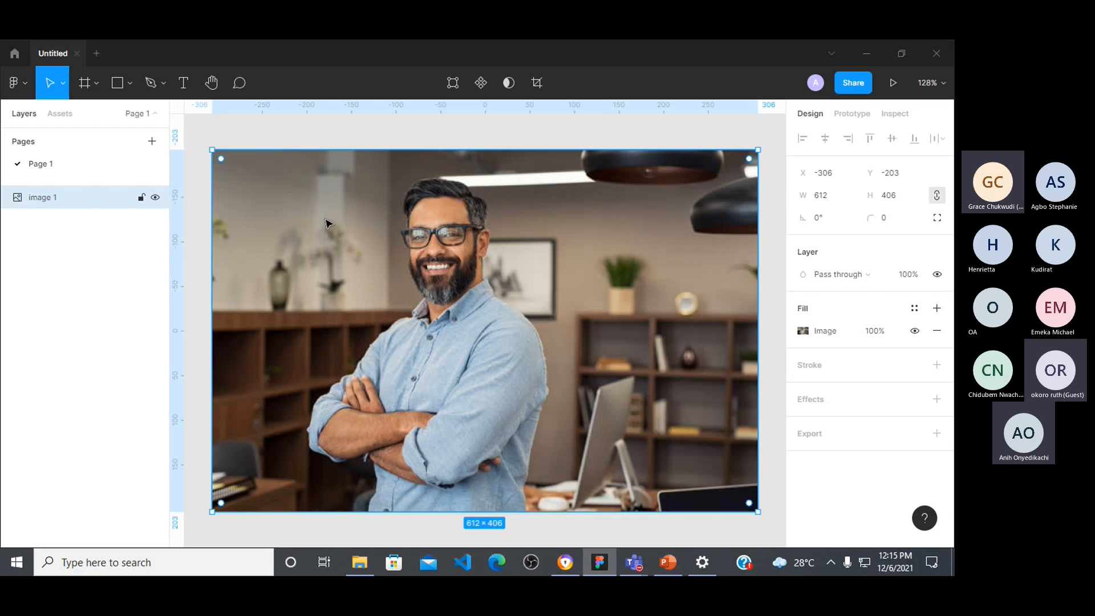
click(235, 127)
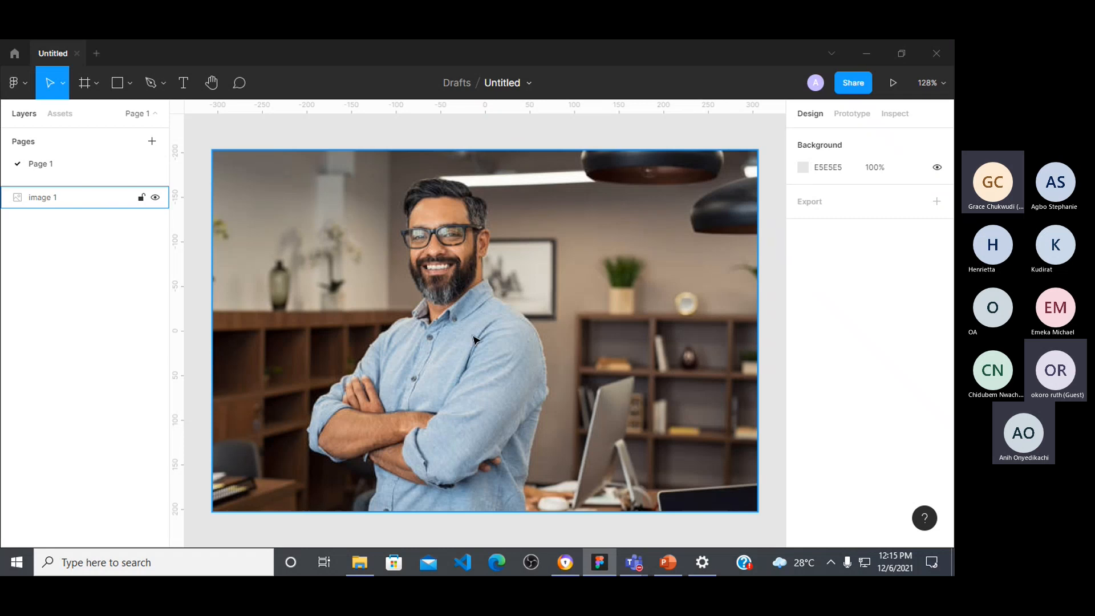
click(197, 144)
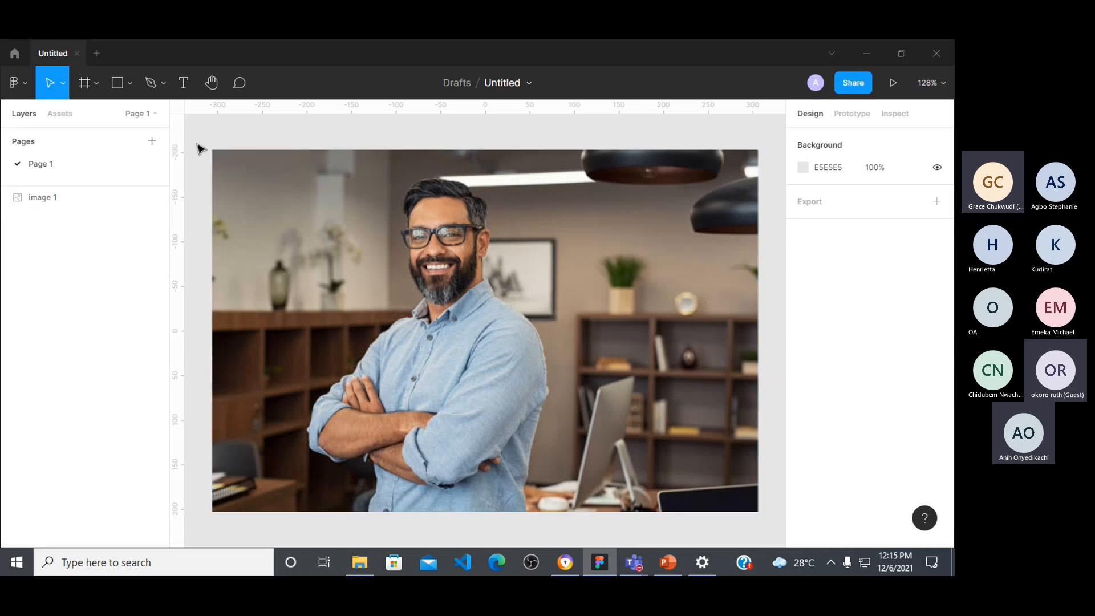
click(598, 284)
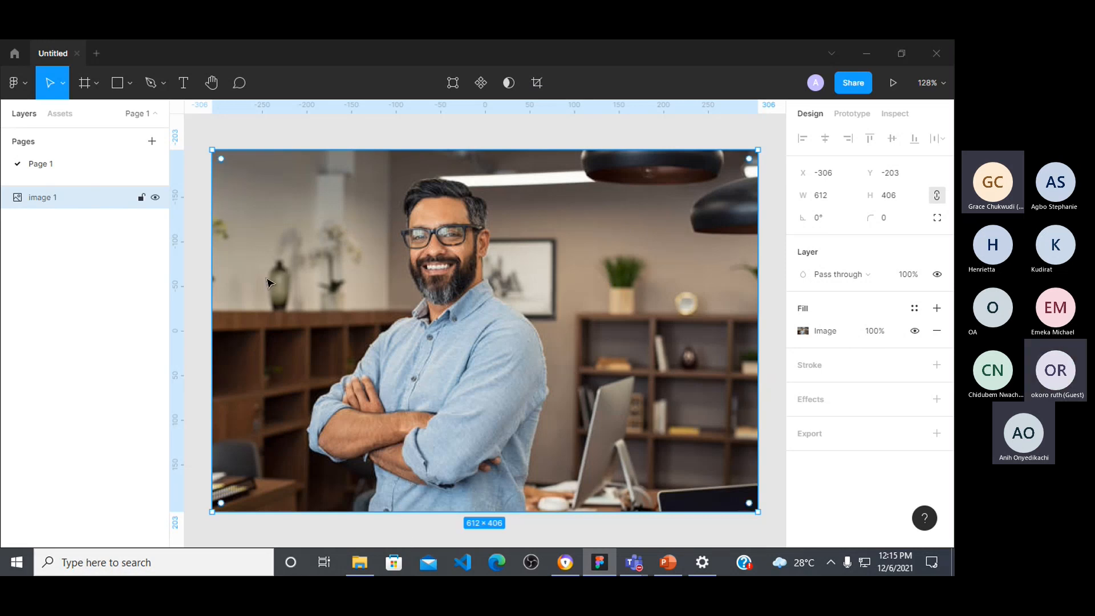
Step: Trace the man's outline with the Pen tool from the top of his hair past his ear to his neck
click(150, 83)
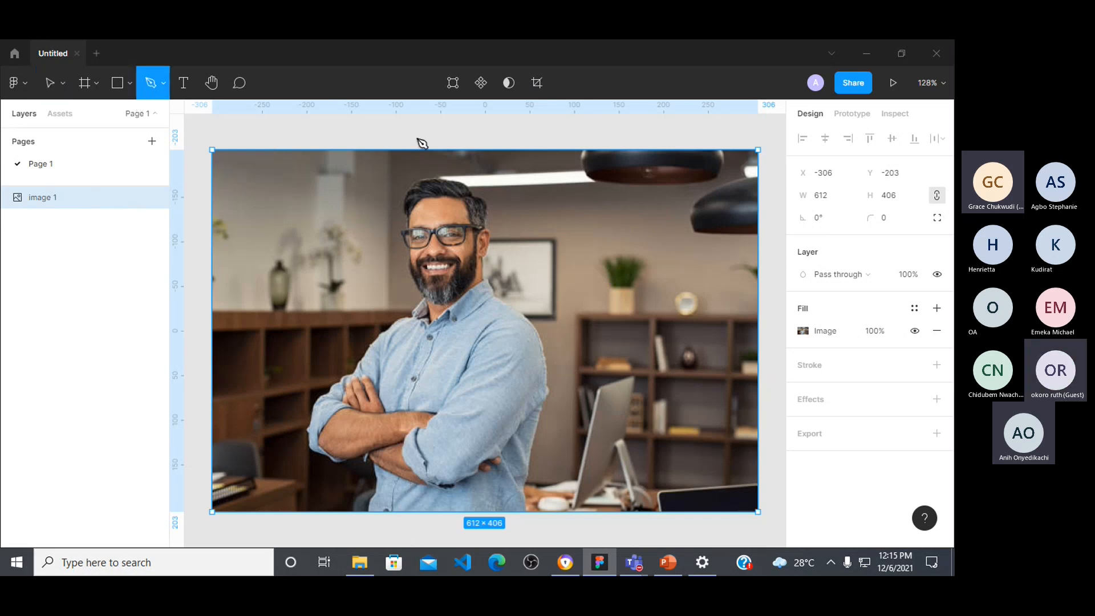
click(407, 185)
drag(446, 178, 478, 199)
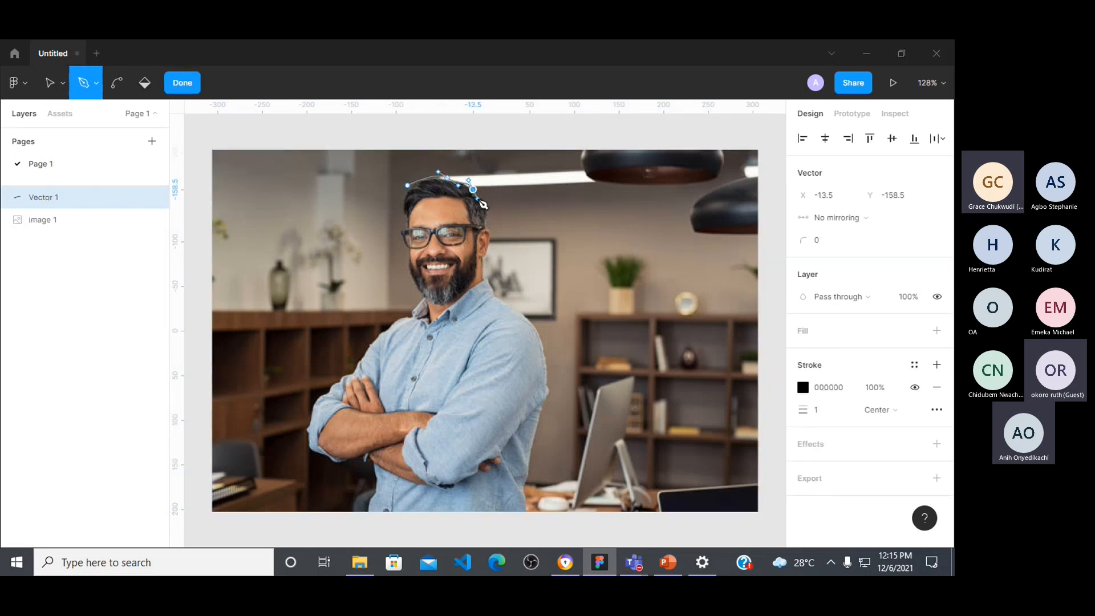
click(488, 200)
drag(484, 226, 492, 250)
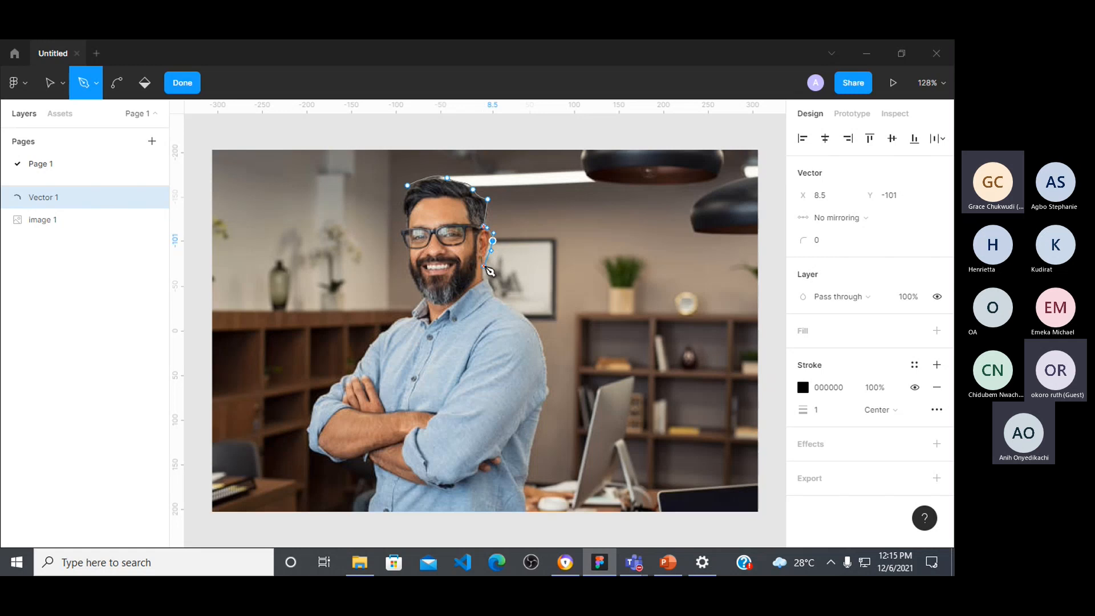
click(484, 277)
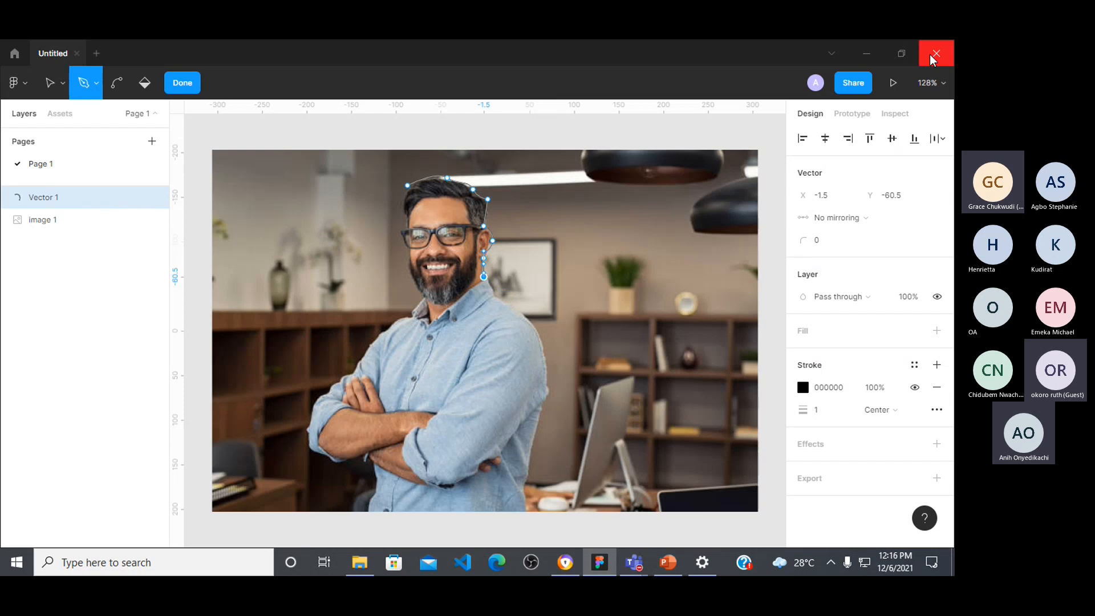
Step: Undo the most recent anchor points of the pen outline around the man's head
key(ctrl+z)
key(ctrl+z)
key(ctrl+z)
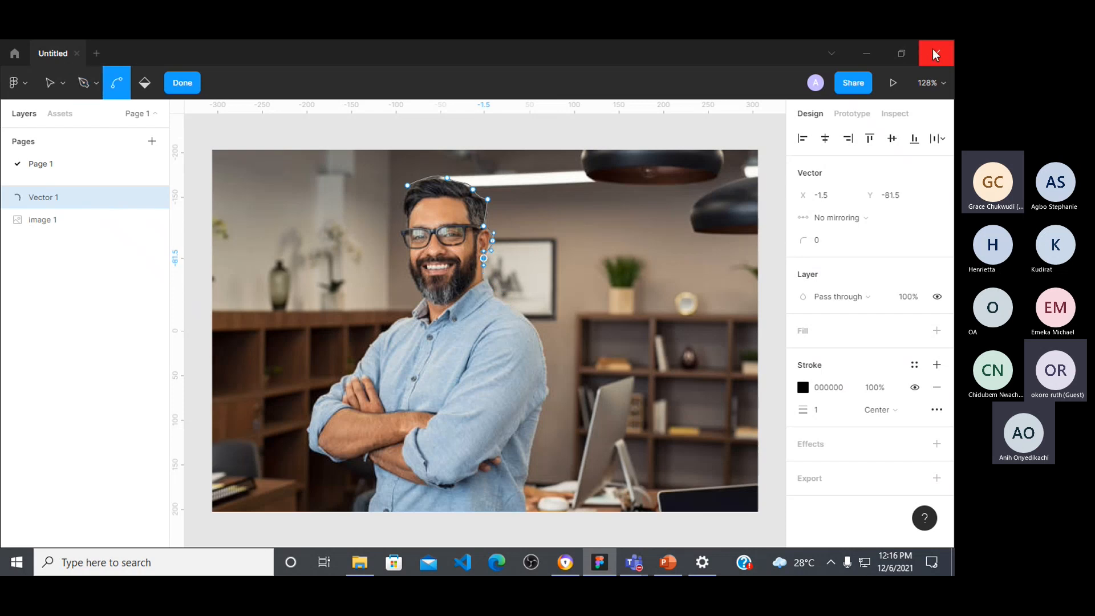
Step: Undo the rest of the pen outline around the man's head and return to the Move tool
key(ctrl+z)
key(ctrl+z)
key(ctrl+z)
key(ctrl+z)
key(ctrl+z)
key(ctrl+z)
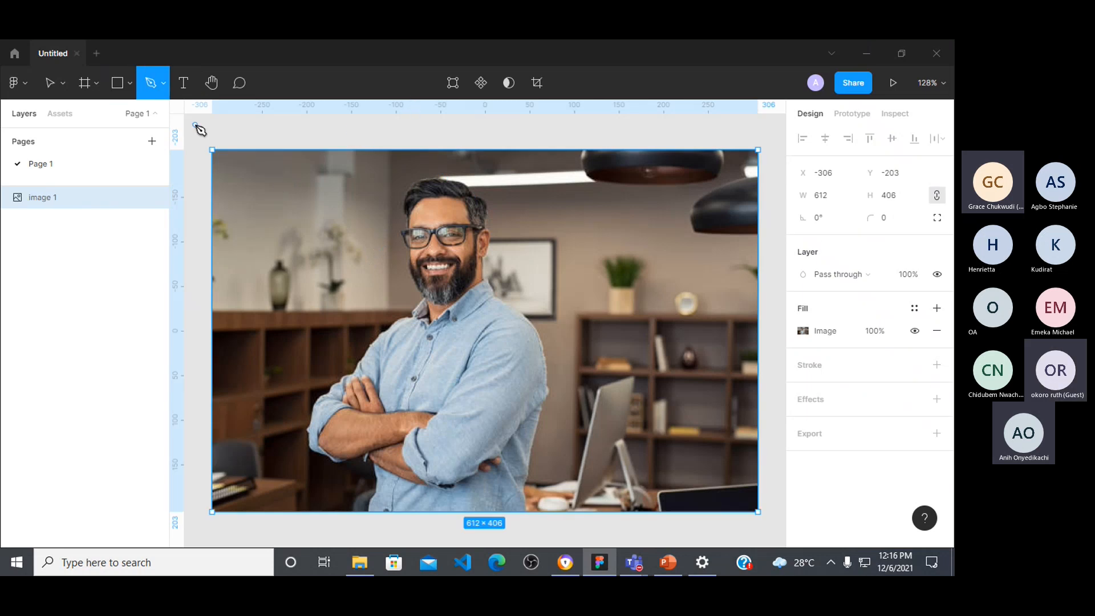
key(v)
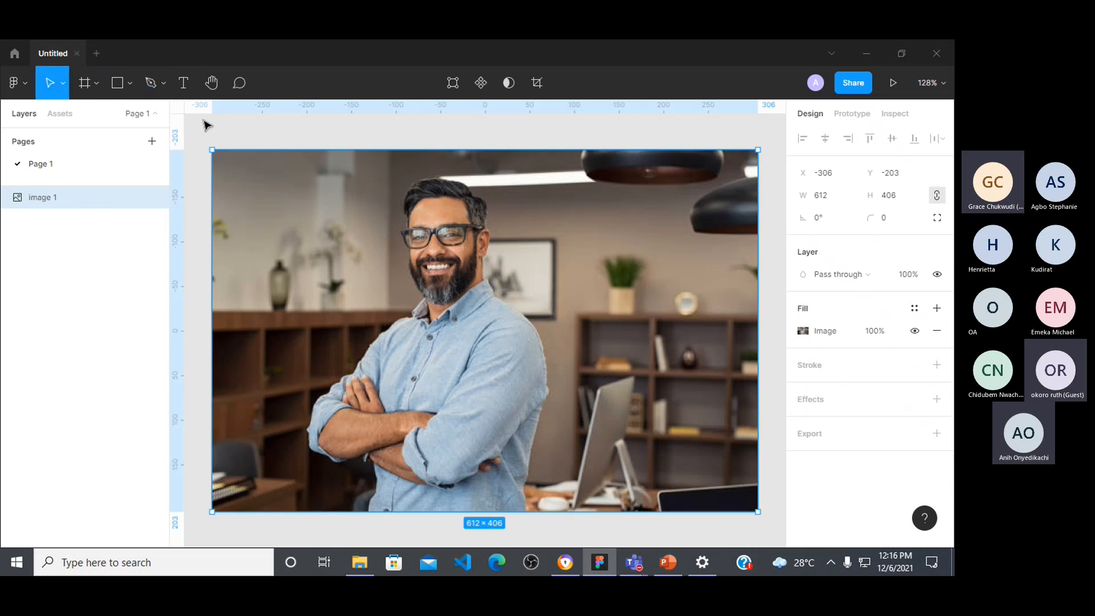
Step: Run the Remove BG plugin on the selected photo of the bearded man
click(29, 88)
mouse_move(80, 278)
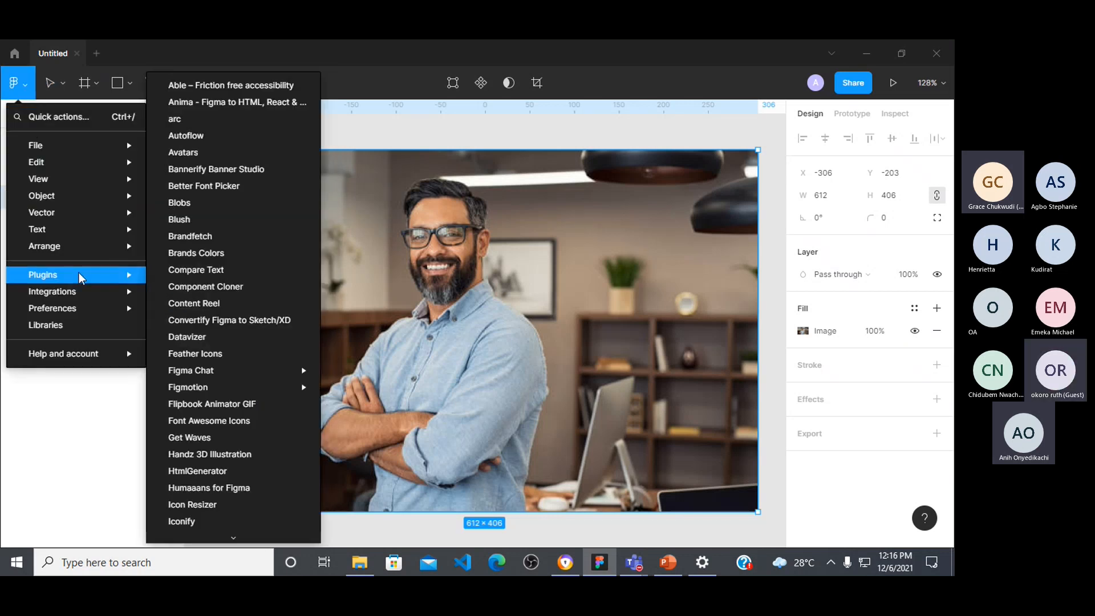
scroll(245, 451, down, 8)
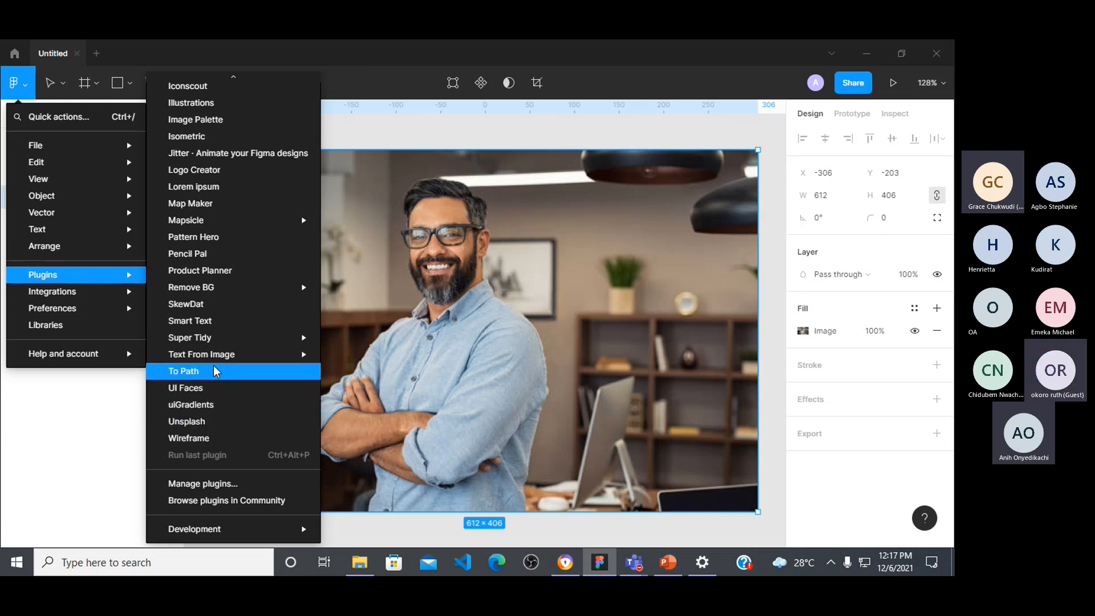
mouse_move(221, 293)
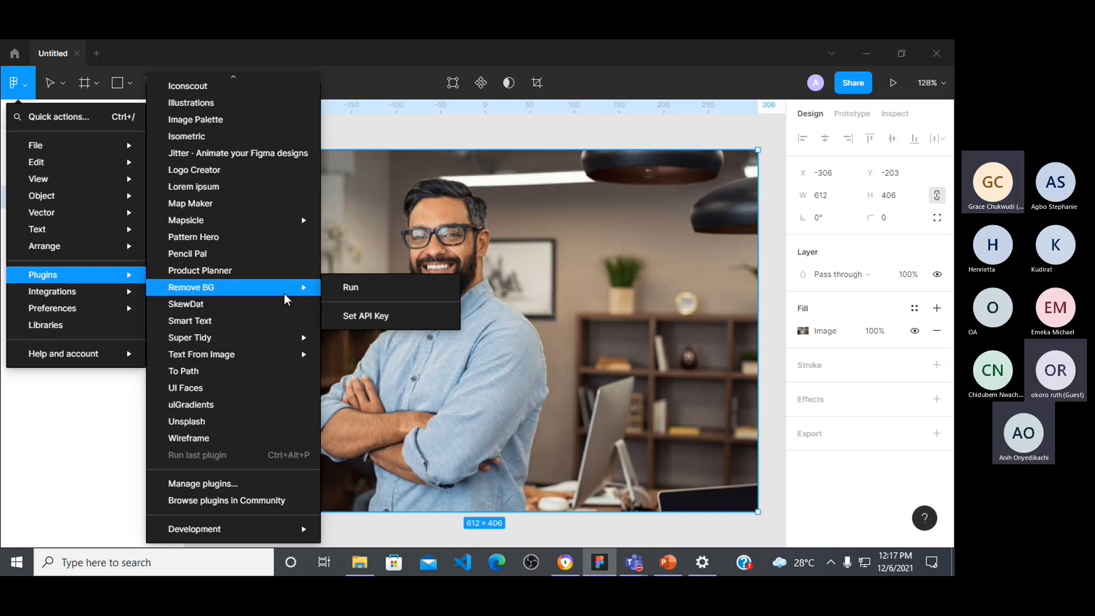
click(363, 292)
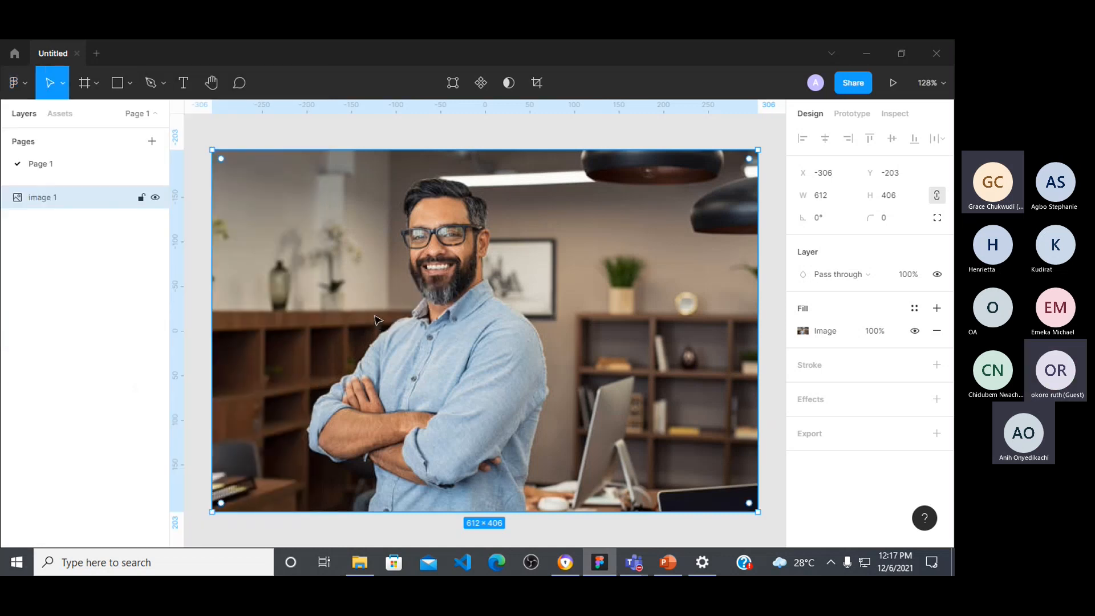
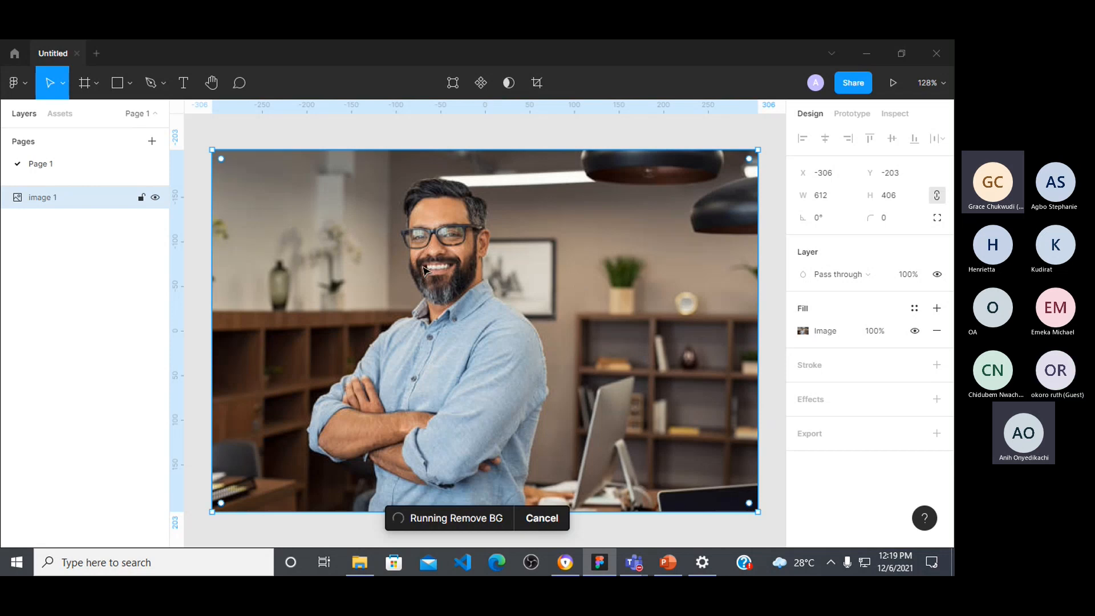
Step: Cancel the running Remove BG plugin and discard the bearded man's photo along with its Untitled file
click(545, 519)
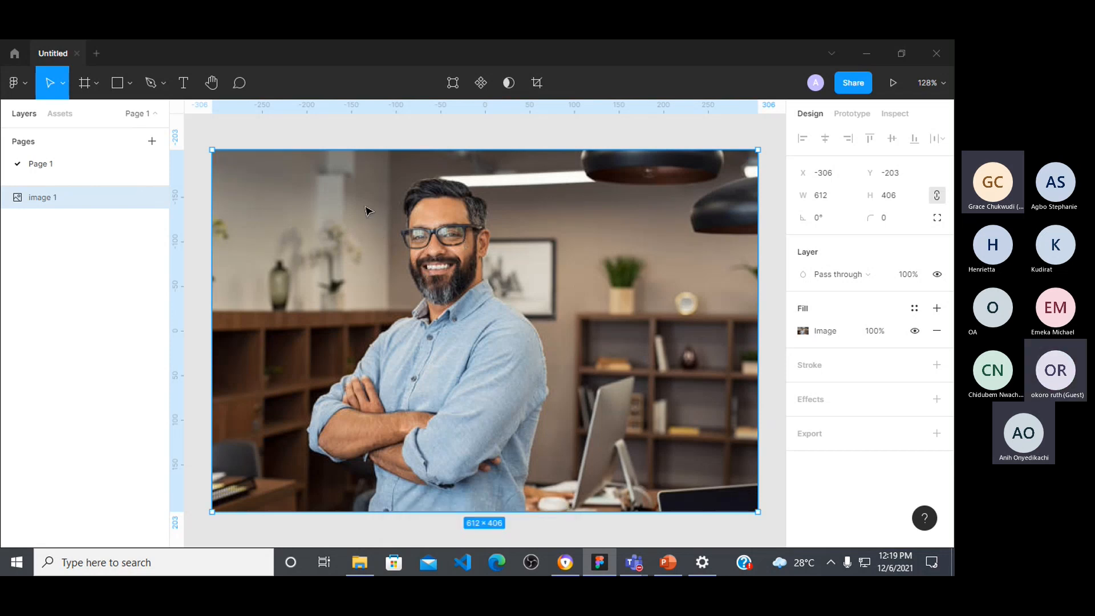
key(Delete)
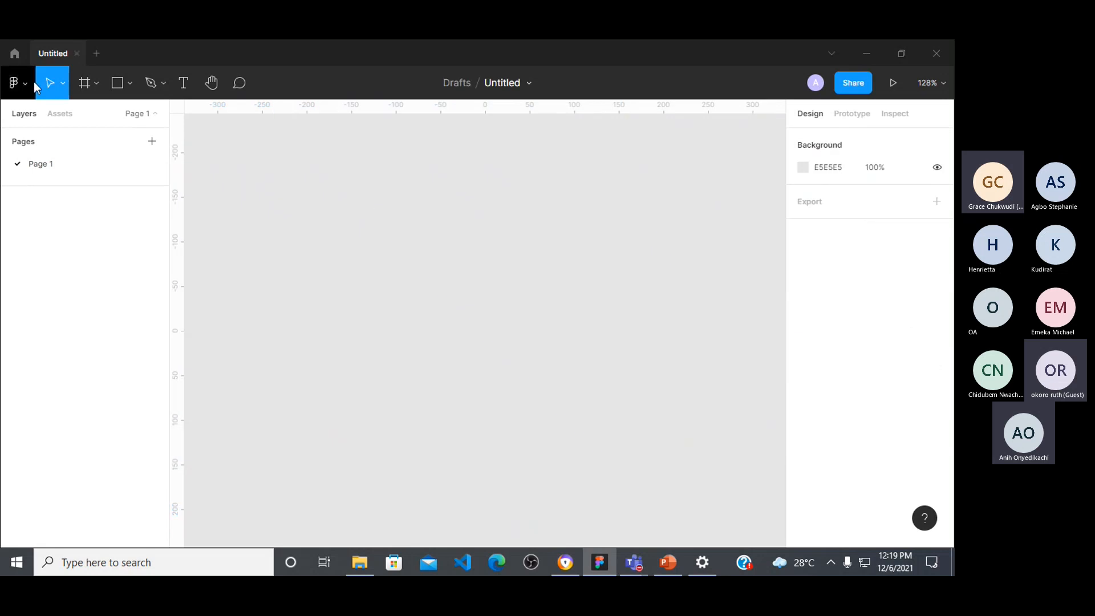
click(78, 53)
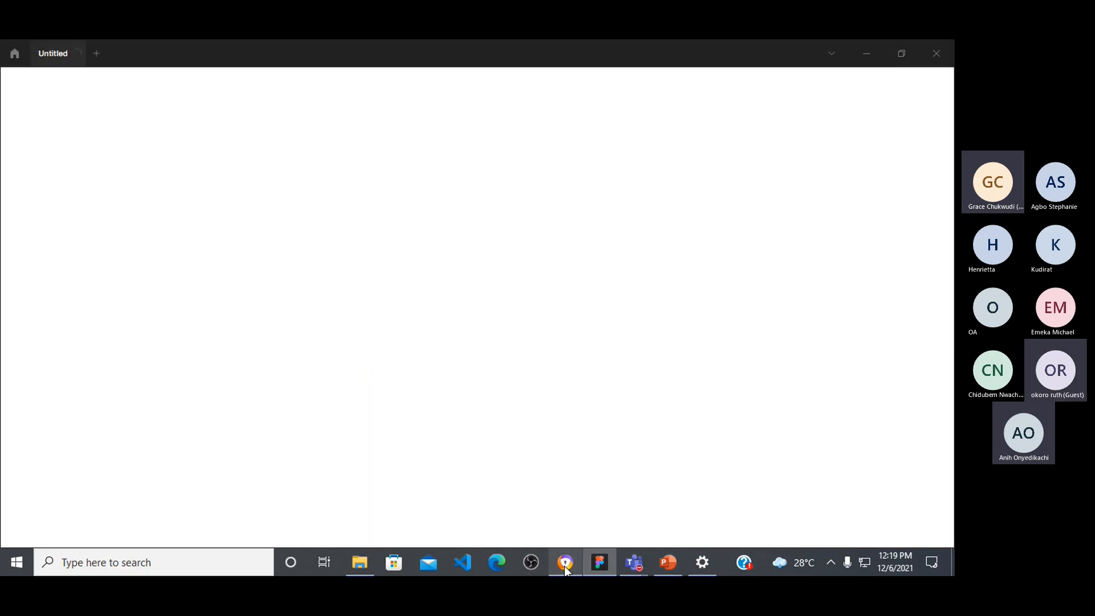
Step: Switch to the browser and copy the Unsplash photo of the man in a denim shirt against a dark wall
click(565, 562)
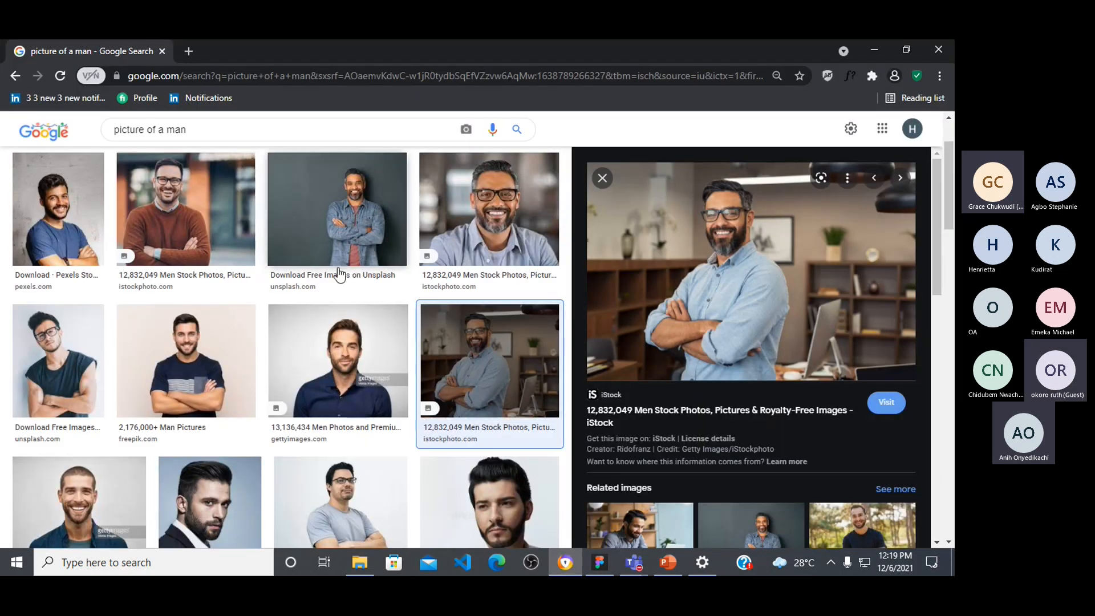
click(219, 212)
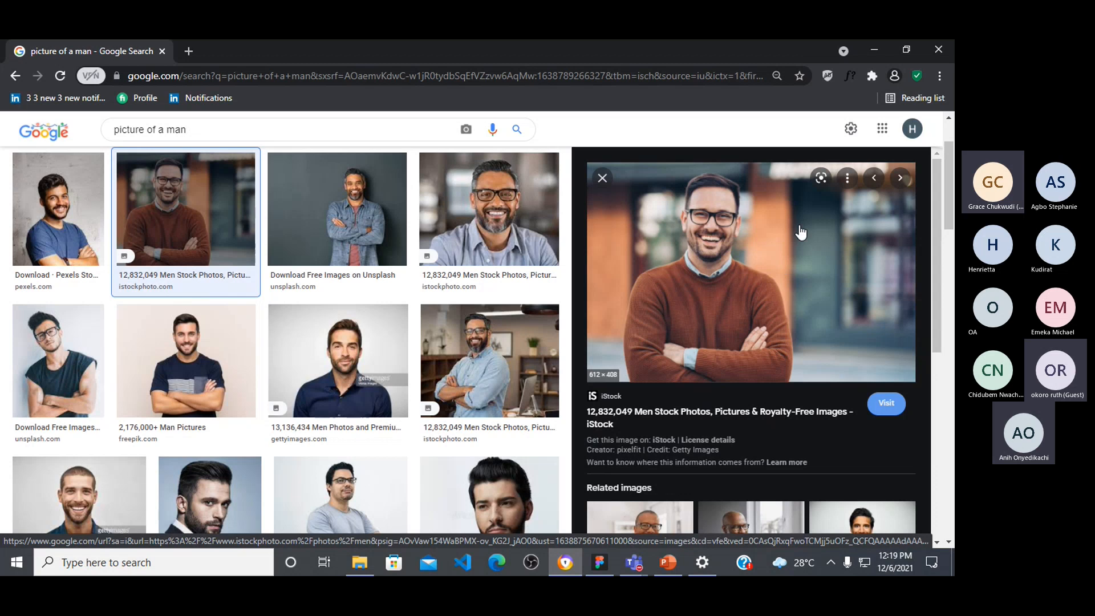
click(347, 201)
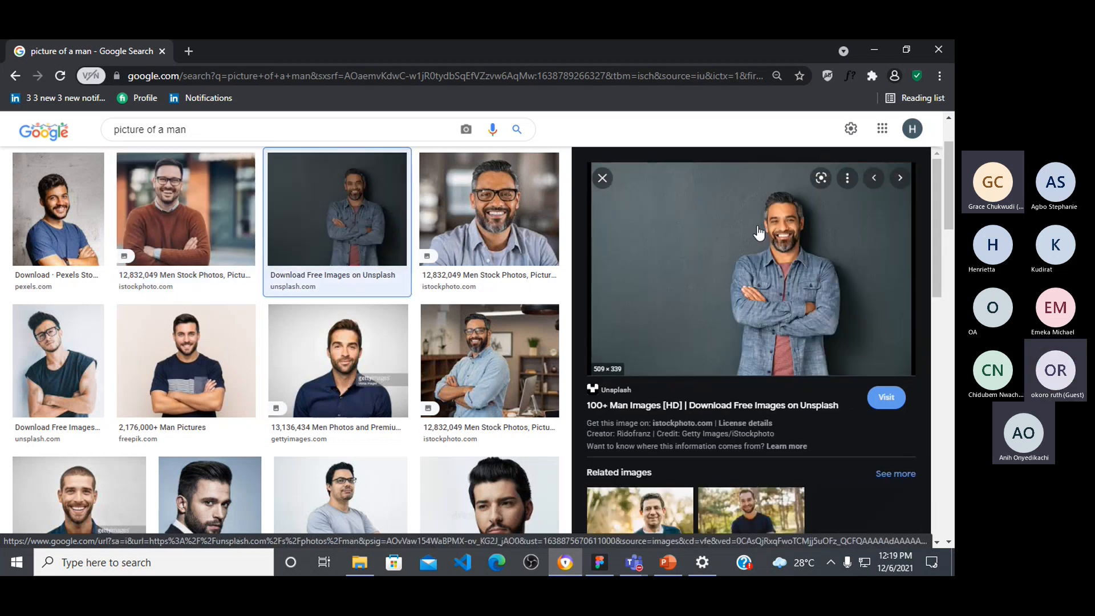
right_click(777, 247)
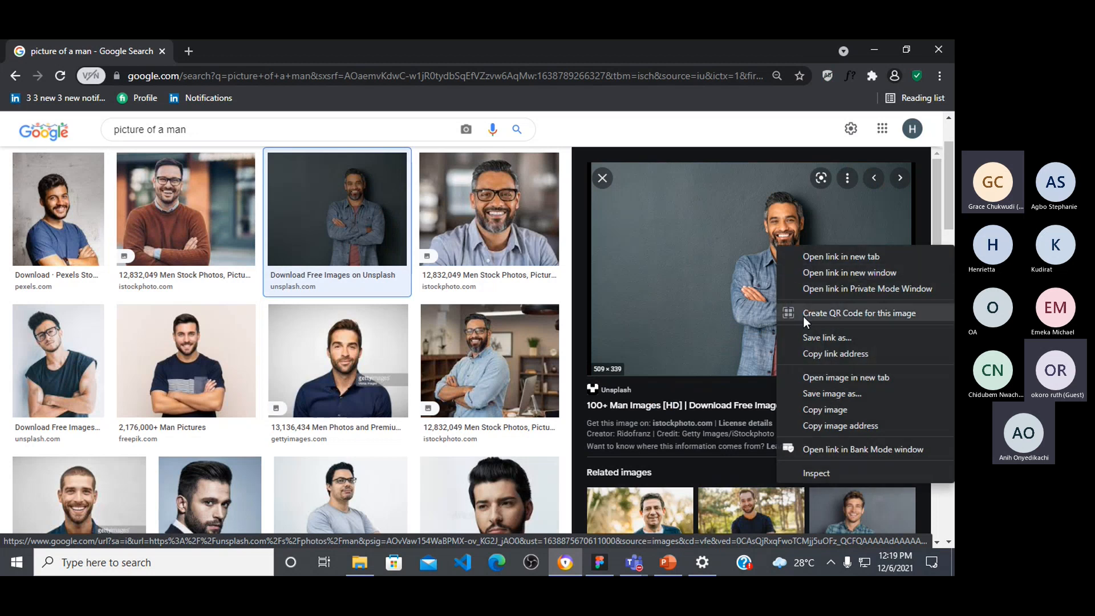
click(831, 412)
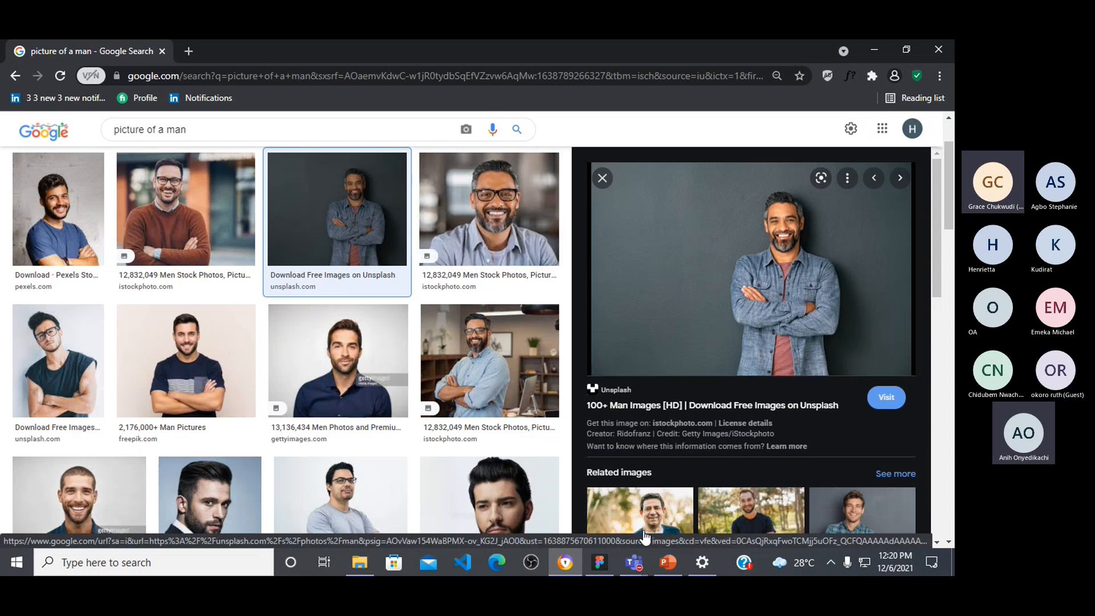
Step: Switch to Figma and paste the copied photo onto the empty canvas
click(599, 563)
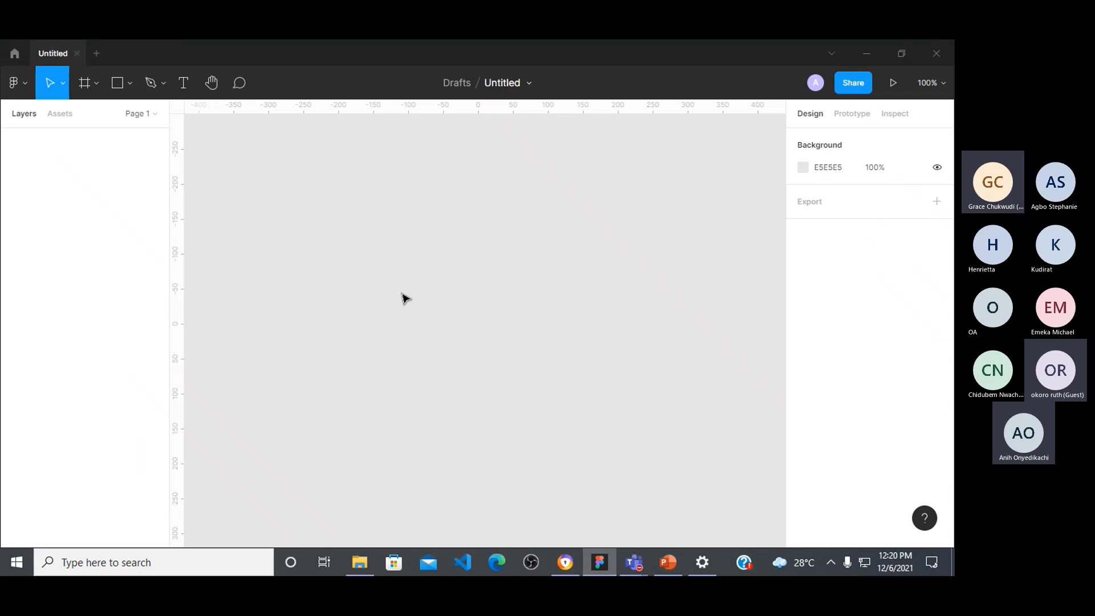
key(ctrl+v)
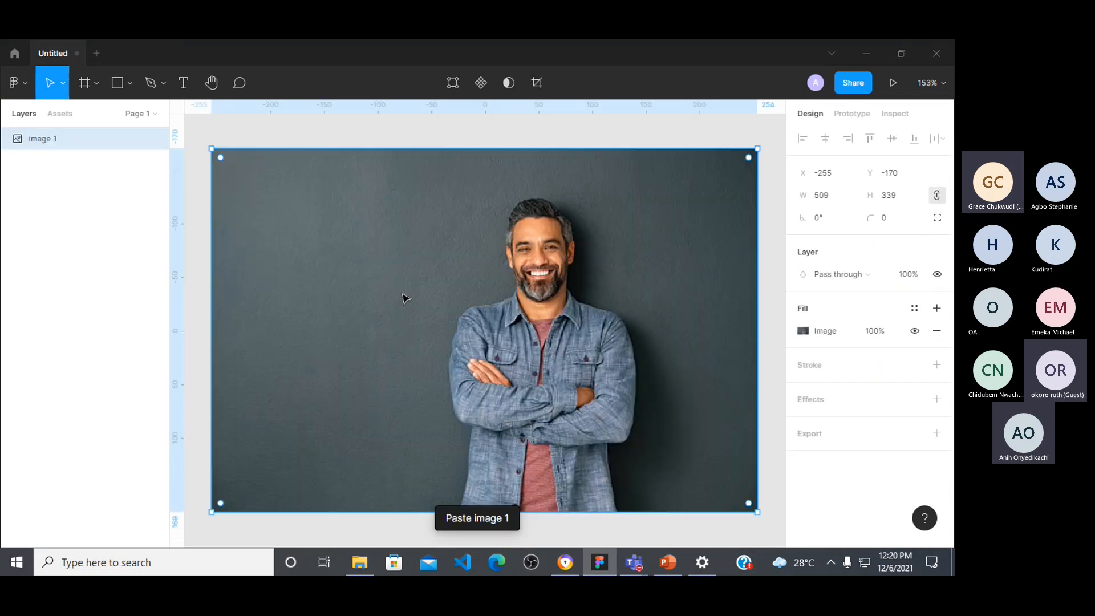
click(386, 139)
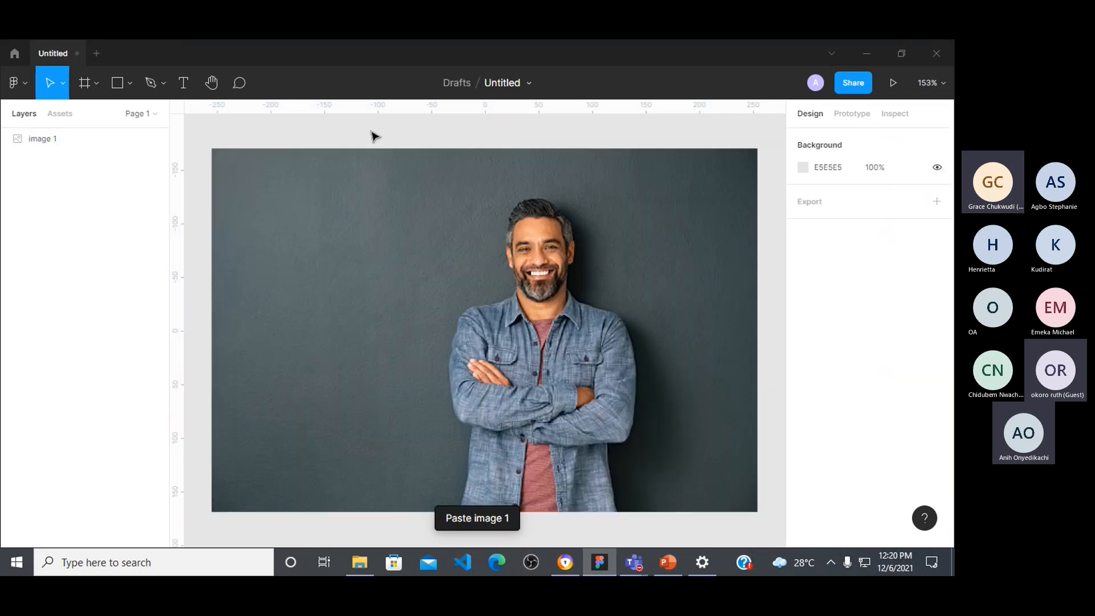
Step: Remove the background of the pasted denim-shirt photo with the Remove BG plugin and deselect the photo
click(485, 245)
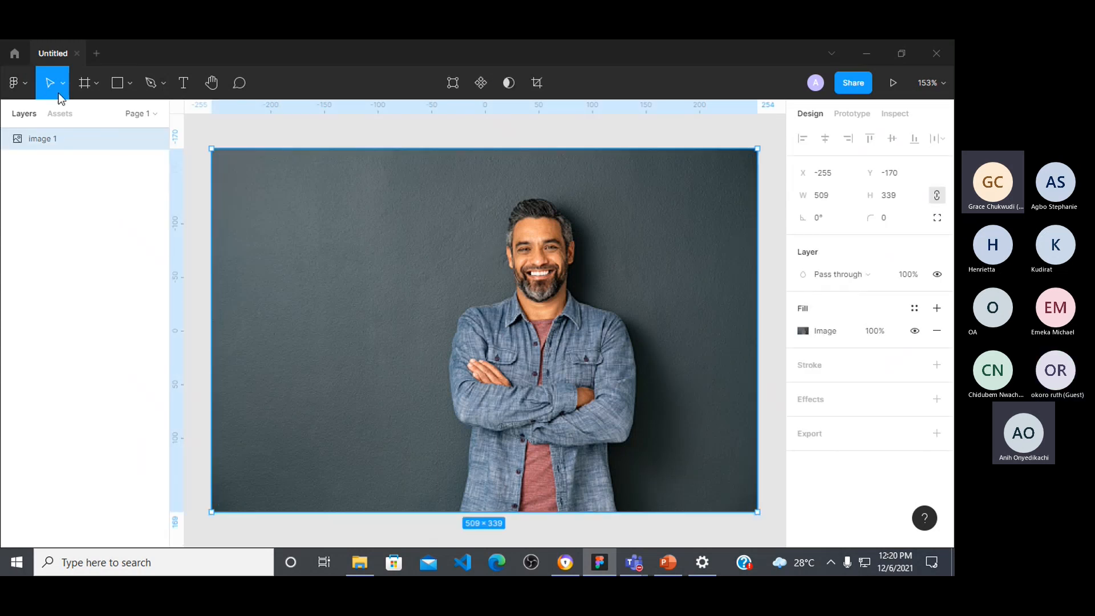
click(26, 84)
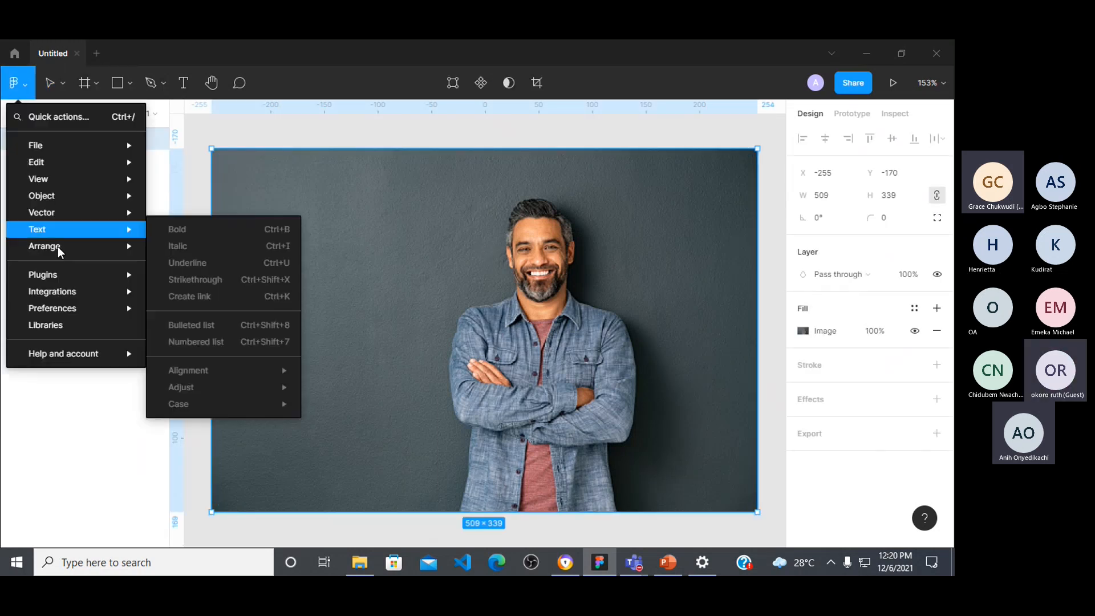
mouse_move(85, 274)
scroll(203, 439, down, 5)
mouse_move(211, 338)
mouse_move(249, 287)
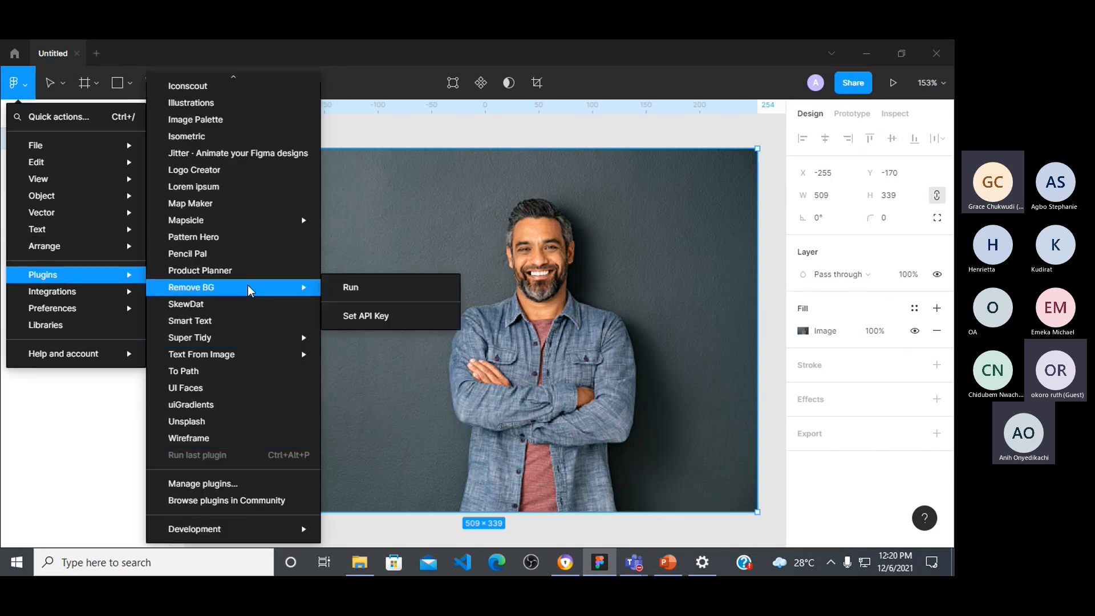
click(353, 288)
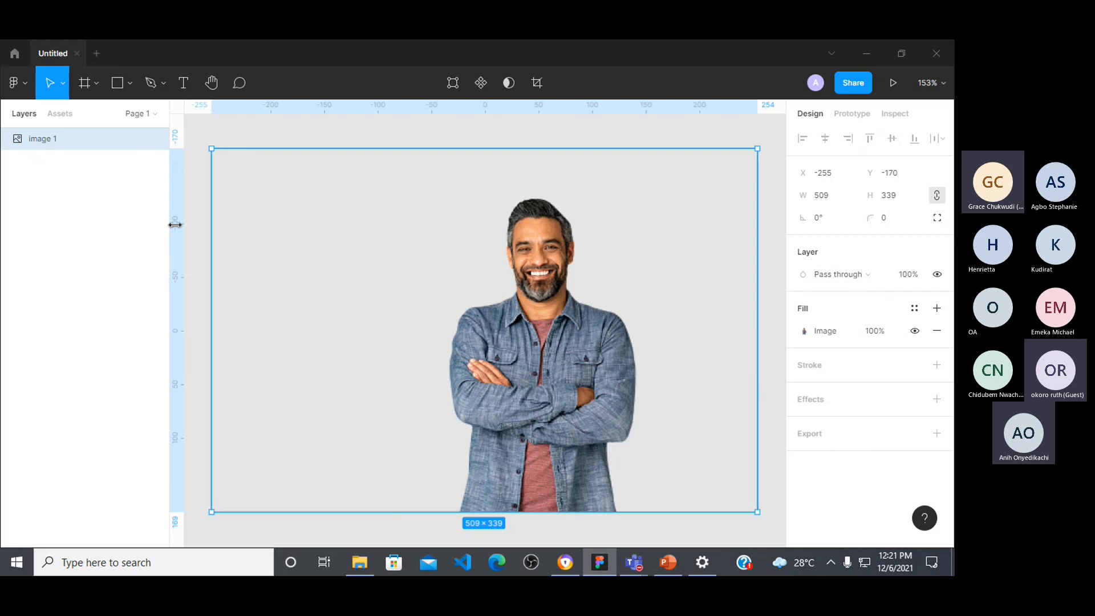
click(673, 132)
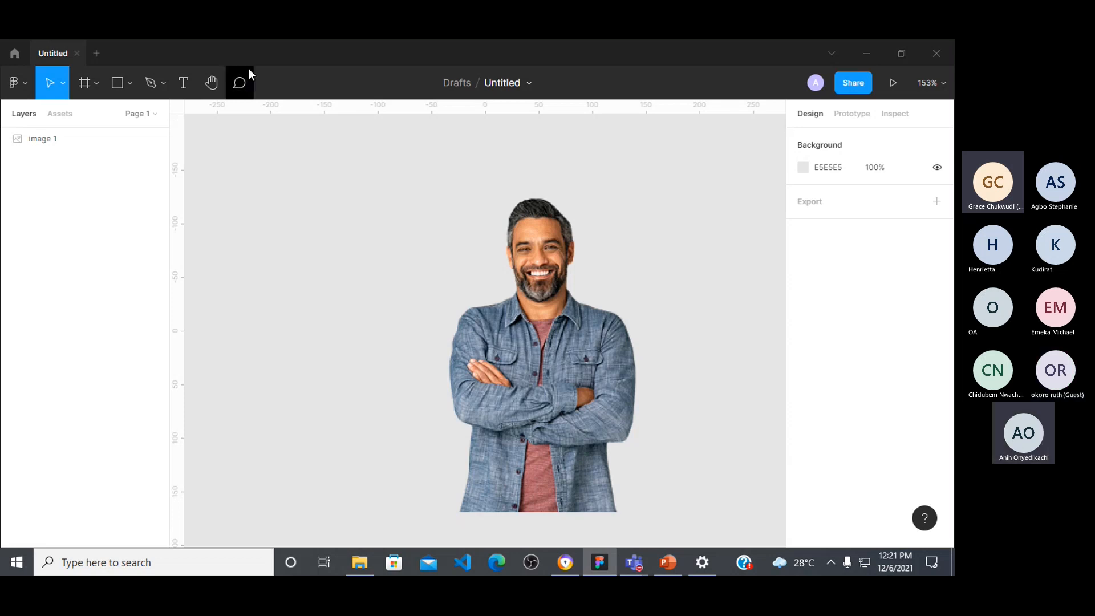
click(636, 563)
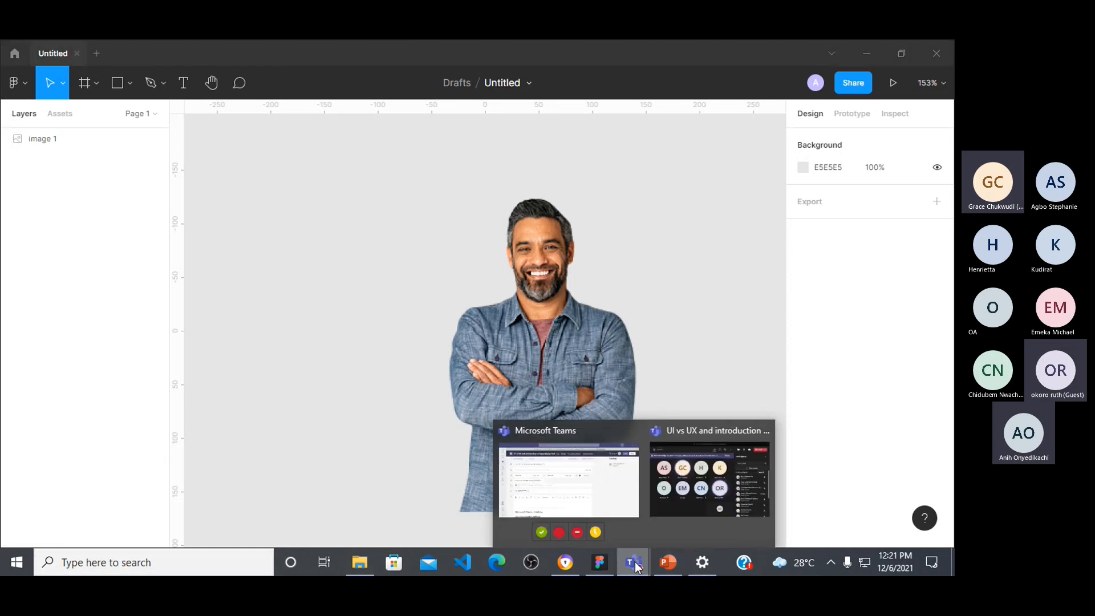
click(771, 289)
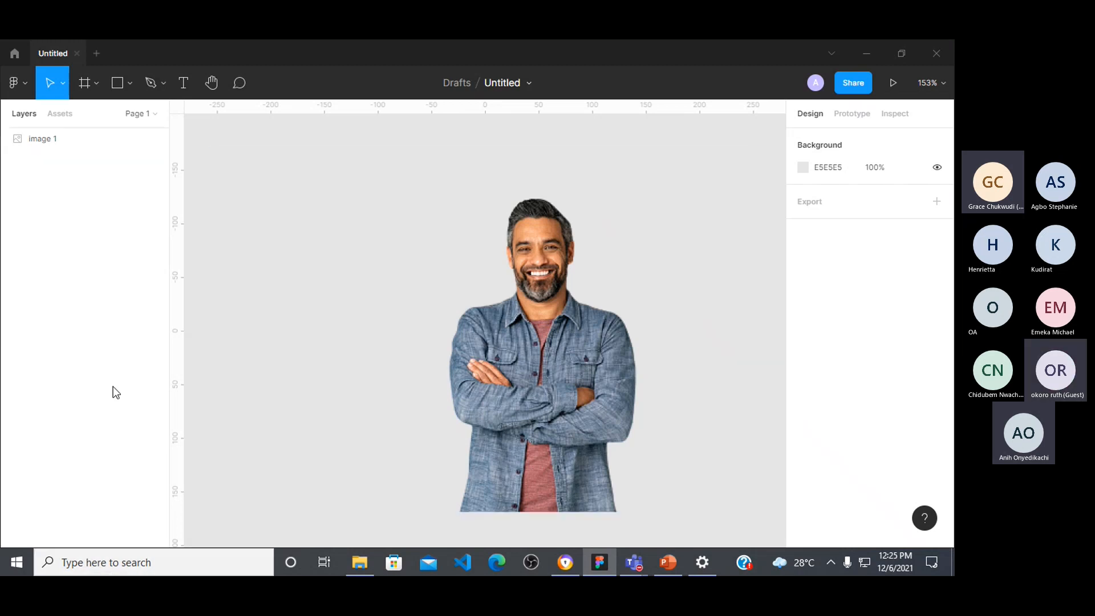
Step: Launch the Iconify plugin and browse its eye icons
click(31, 88)
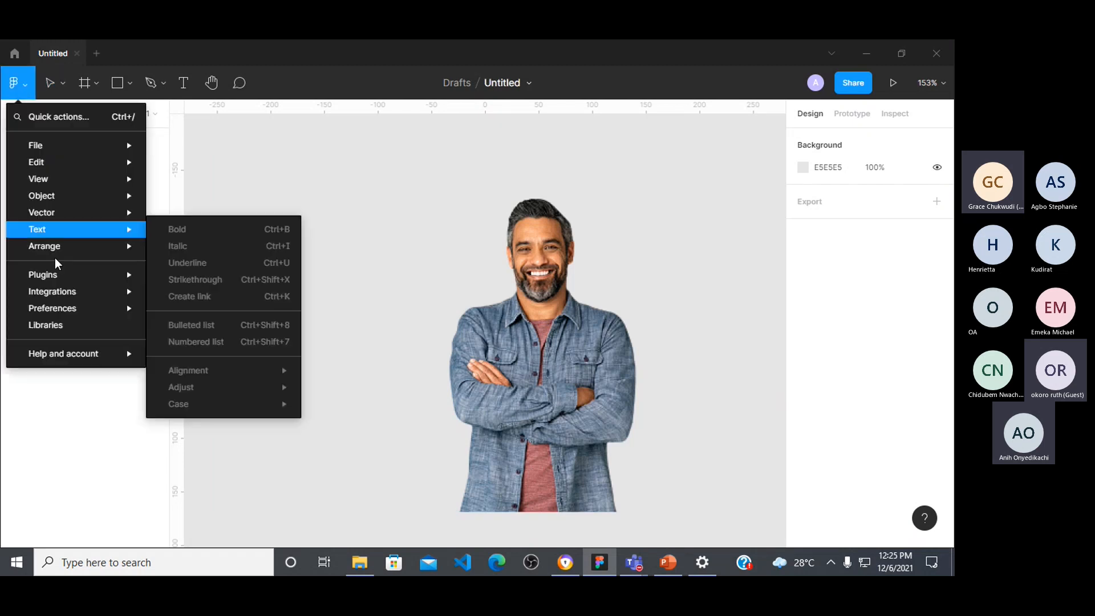
mouse_move(52, 277)
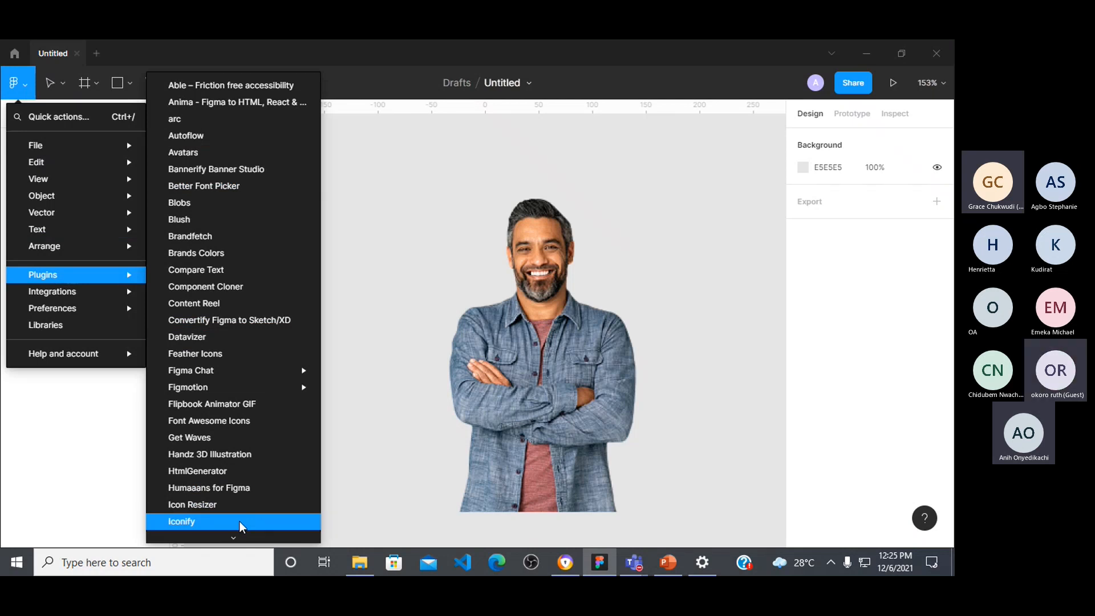
key(Escape)
click(375, 229)
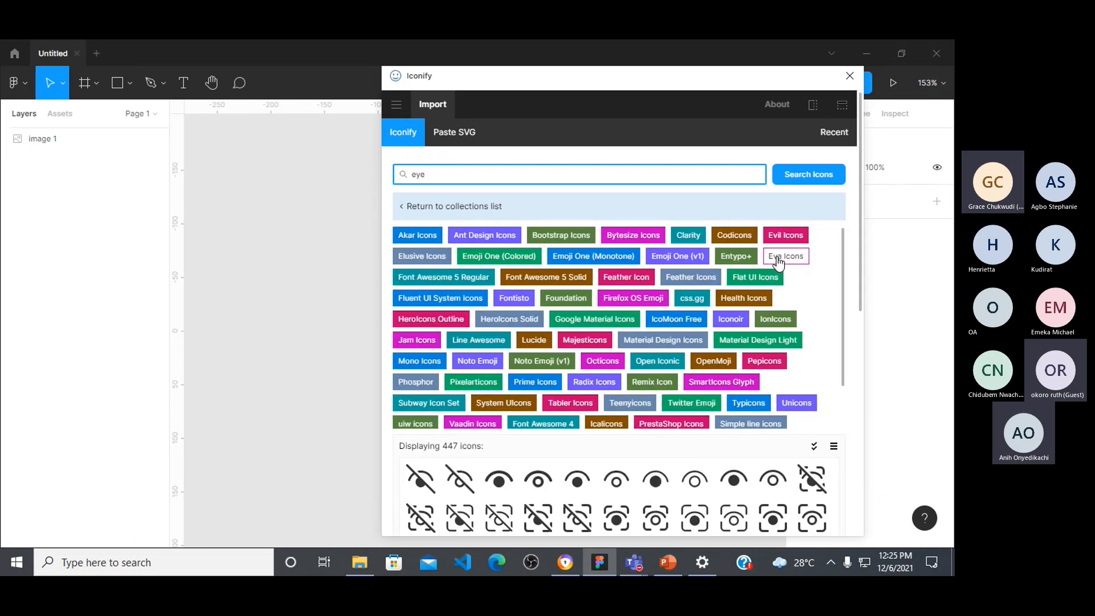
scroll(656, 473, down, 5)
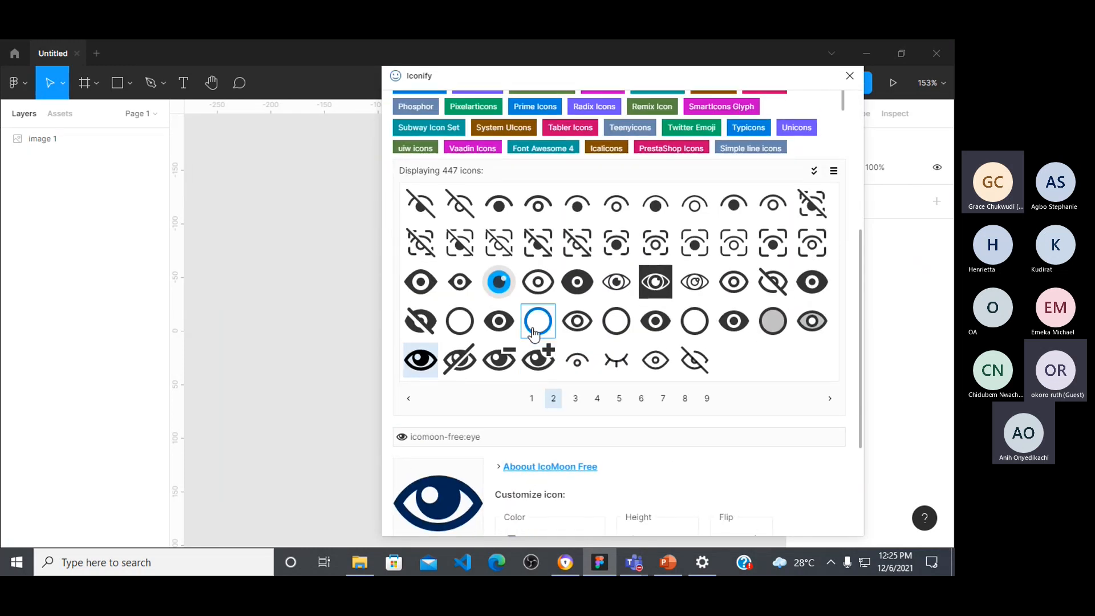
Step: Search Iconify for "facebook" and browse the matching icons
scroll(466, 228, up, 5)
key(BackSpace)
key(BackSpace)
key(BackSpace)
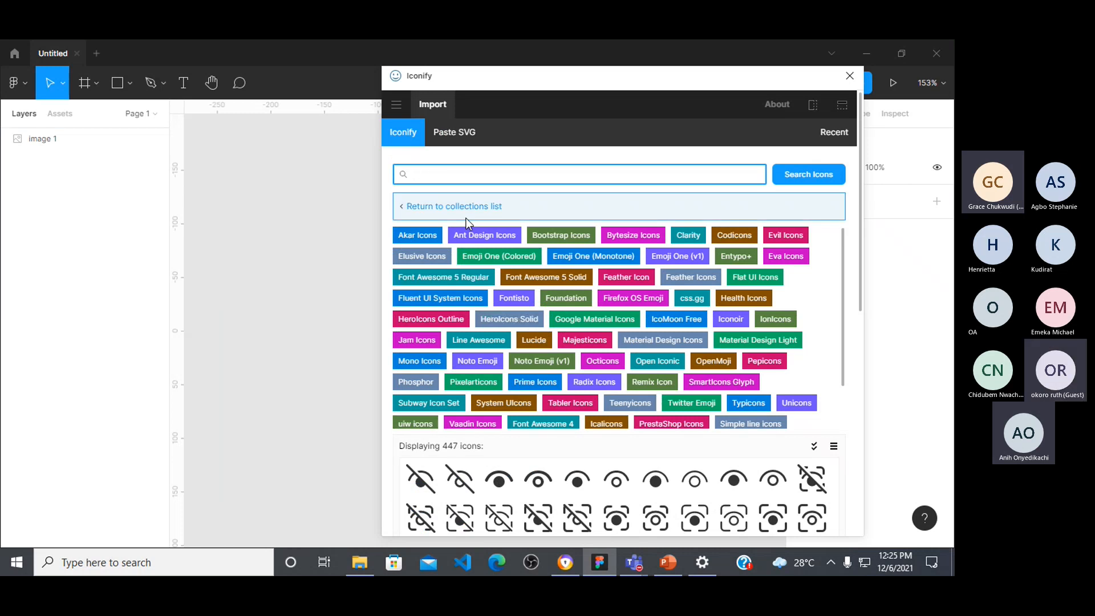
text(facebook)
key(Return)
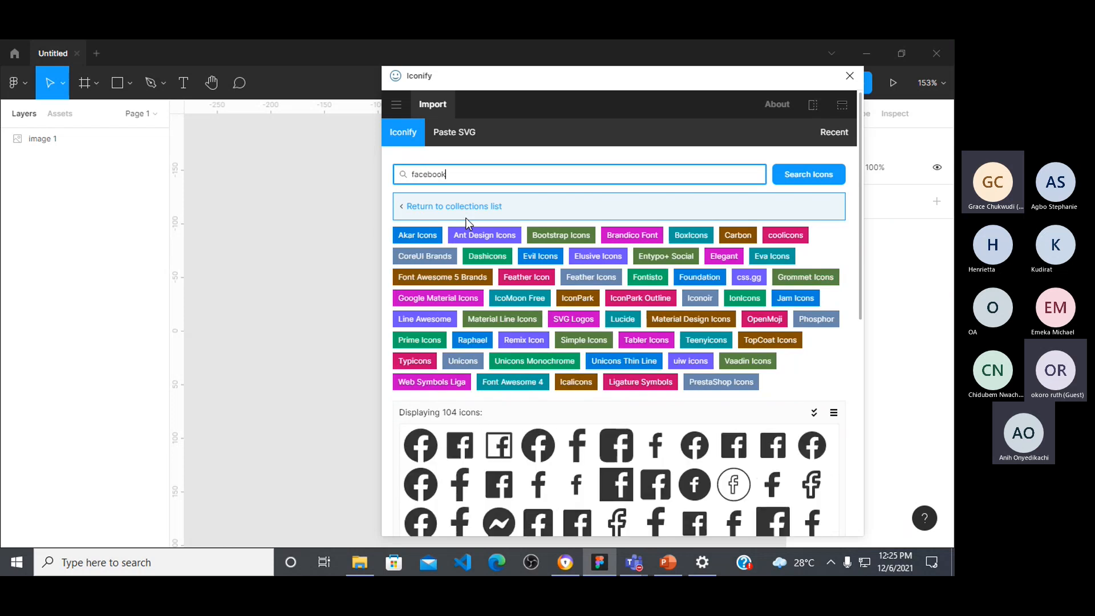
scroll(657, 290, down, 1)
scroll(657, 289, down, 5)
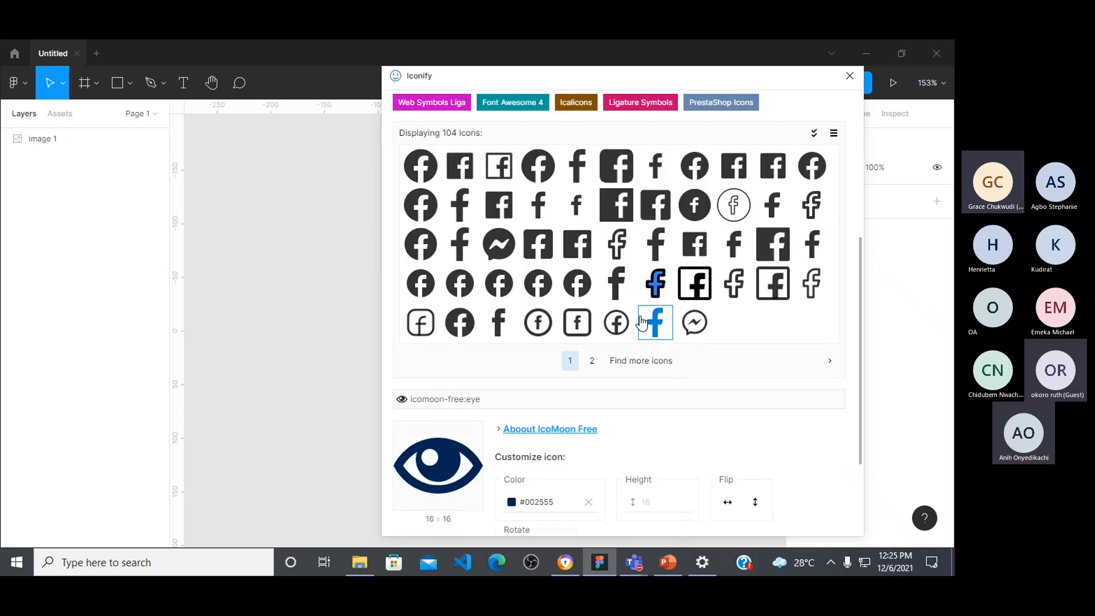
Step: Search Iconify for "twitter" icons
scroll(637, 309, up, 5)
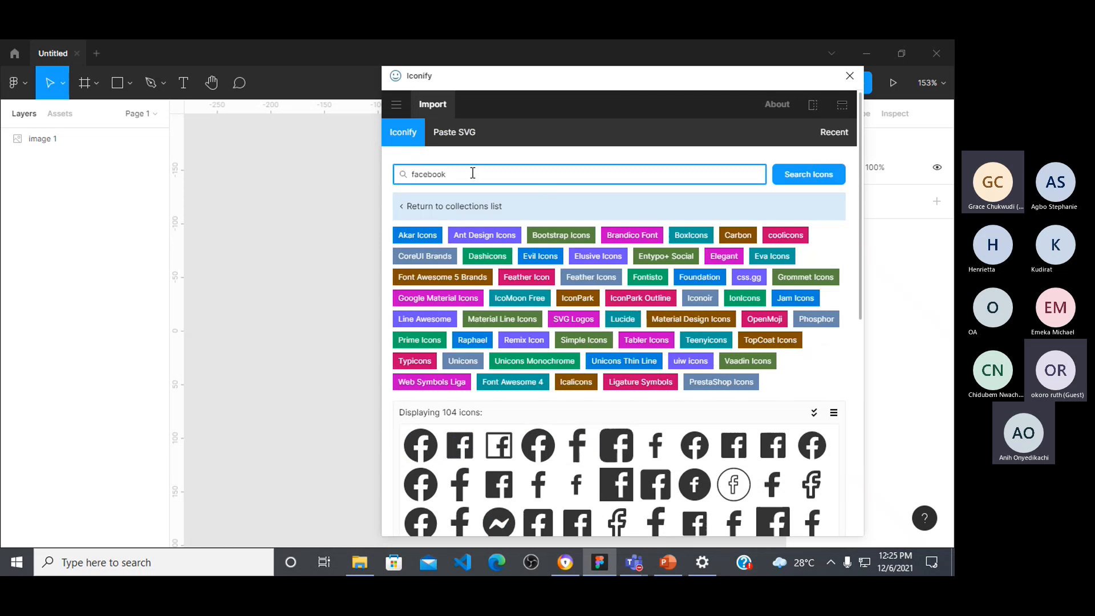
key(ctrl+a)
key(BackSpace)
text(twitter)
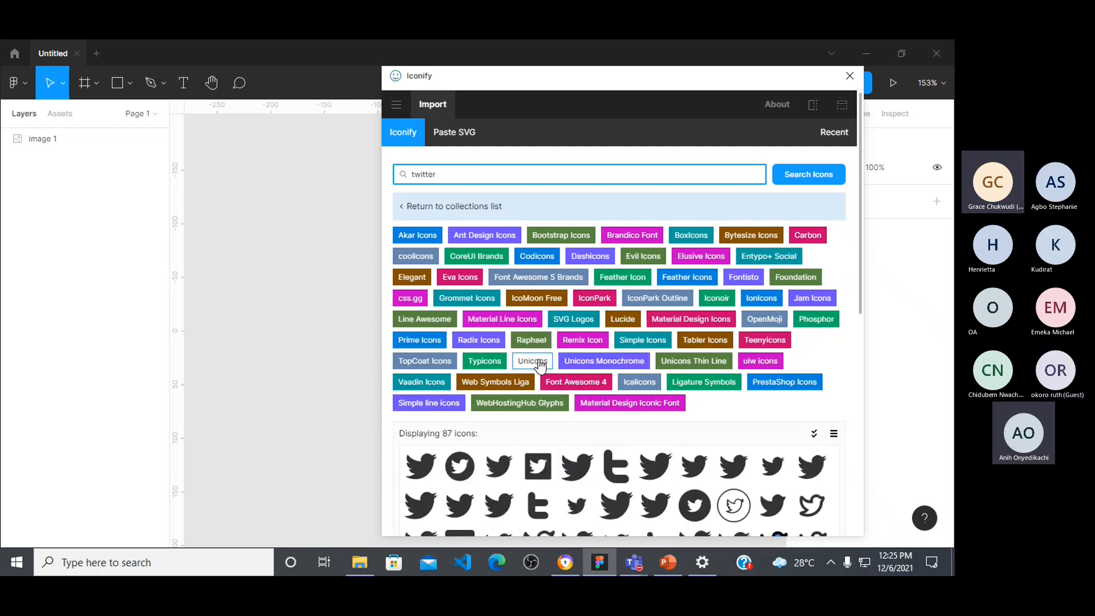
Step: Search Iconify for "instagram" and browse the matching icons
key(ctrl+a)
text(instra)
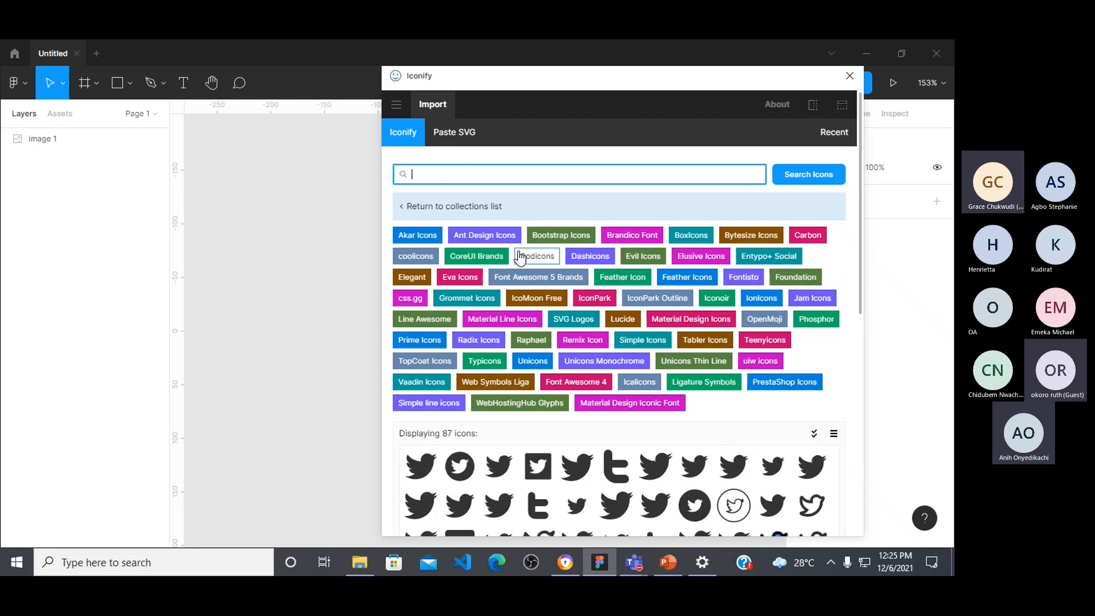
text(gram)
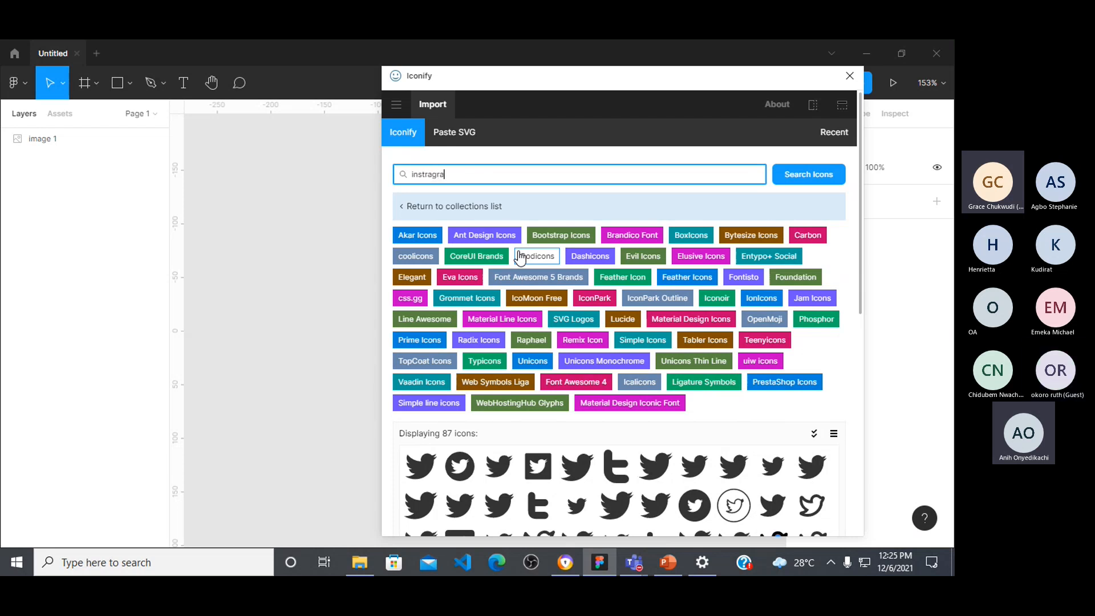
key(BackSpace)
key(BackSpace)
key(BackSpace)
key(BackSpace)
key(BackSpace)
key(BackSpace)
text(agram)
key(Return)
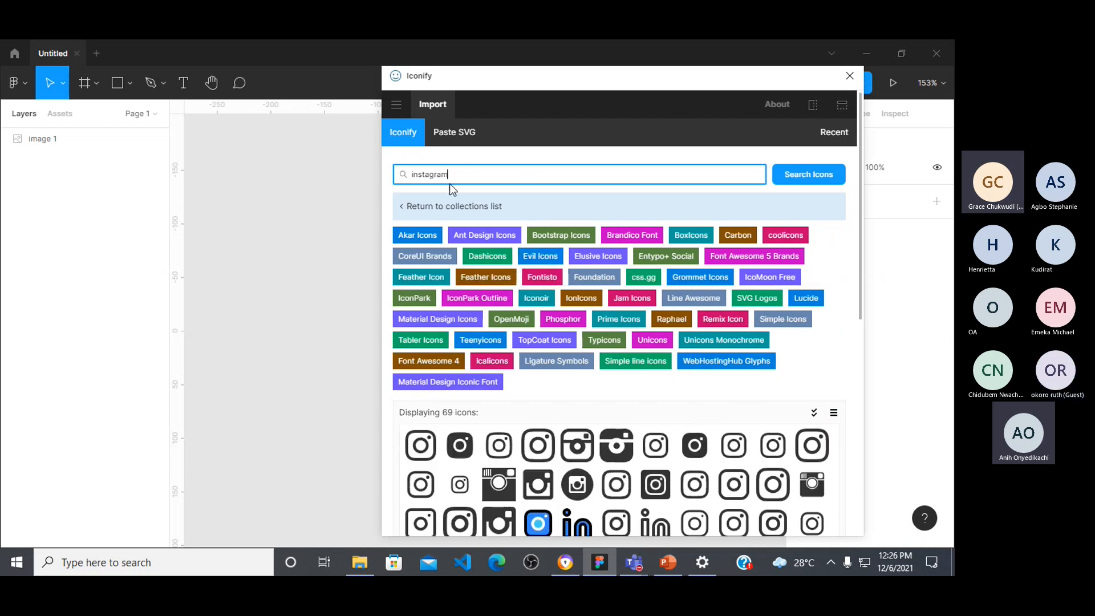
scroll(596, 382, down, 4)
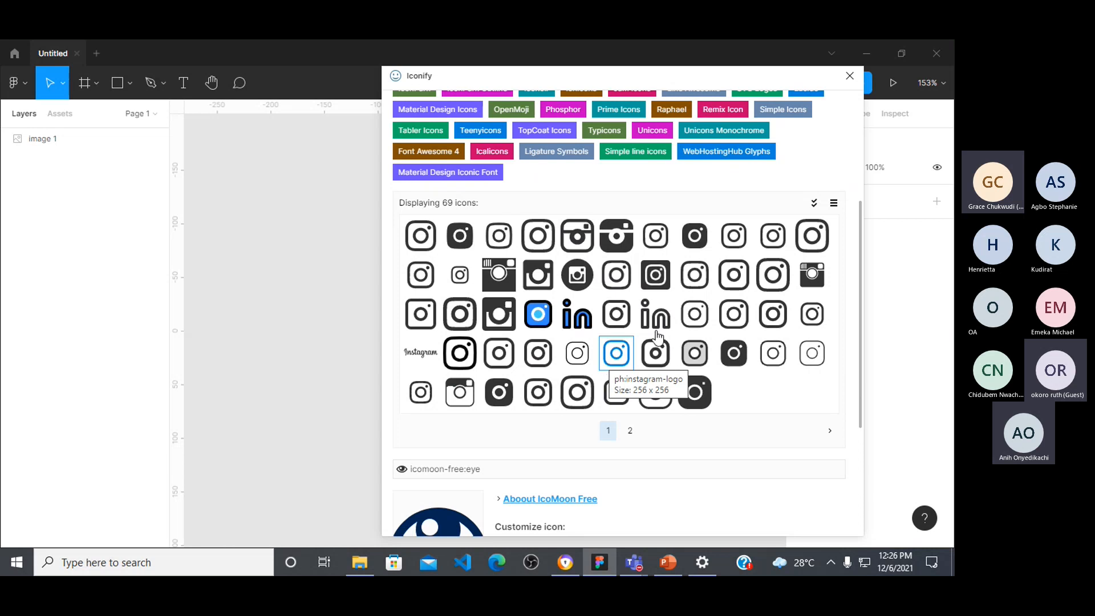
Step: Close the Iconify plugin and delete the man's cut-out photo from the canvas
click(851, 75)
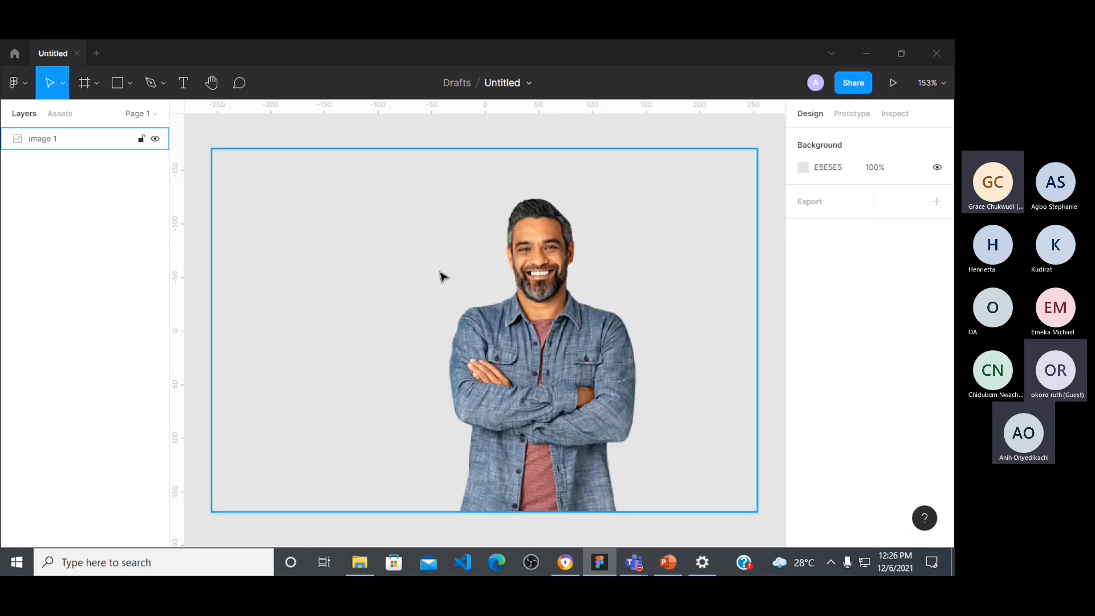
click(509, 285)
key(Delete)
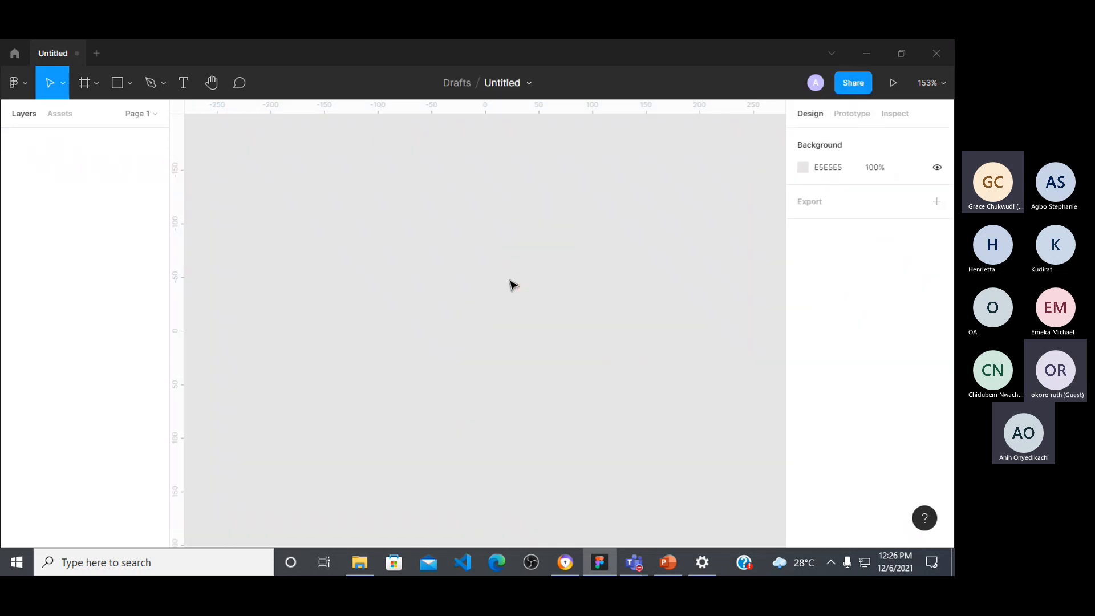
Step: Examine the Arrange, Integrations and Plugins entries of the main menu, including the full list of installed plugins
click(23, 88)
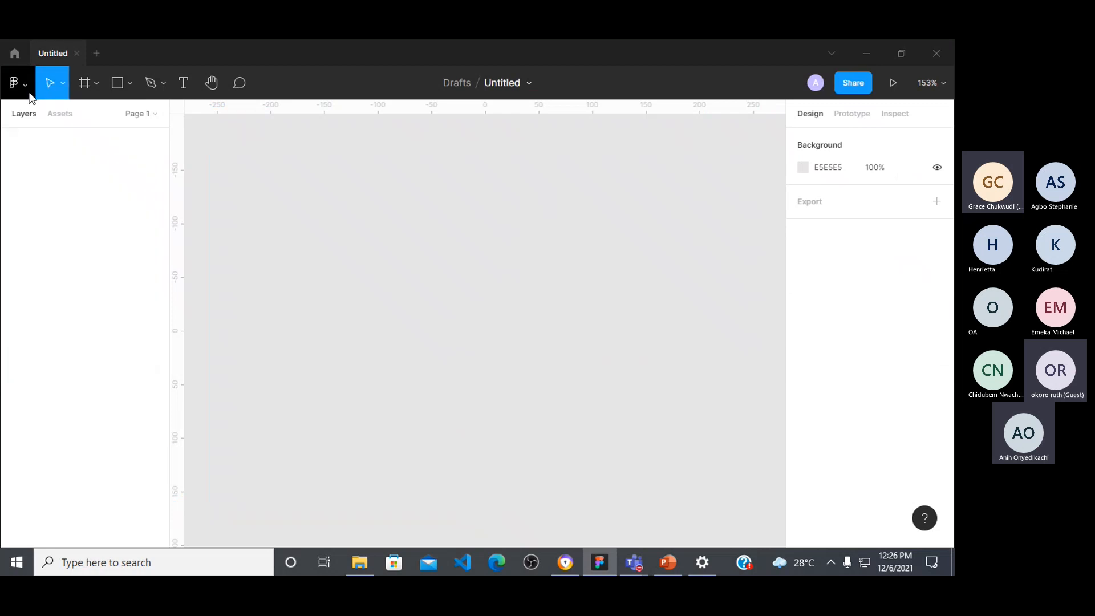
click(30, 84)
click(30, 83)
mouse_move(73, 259)
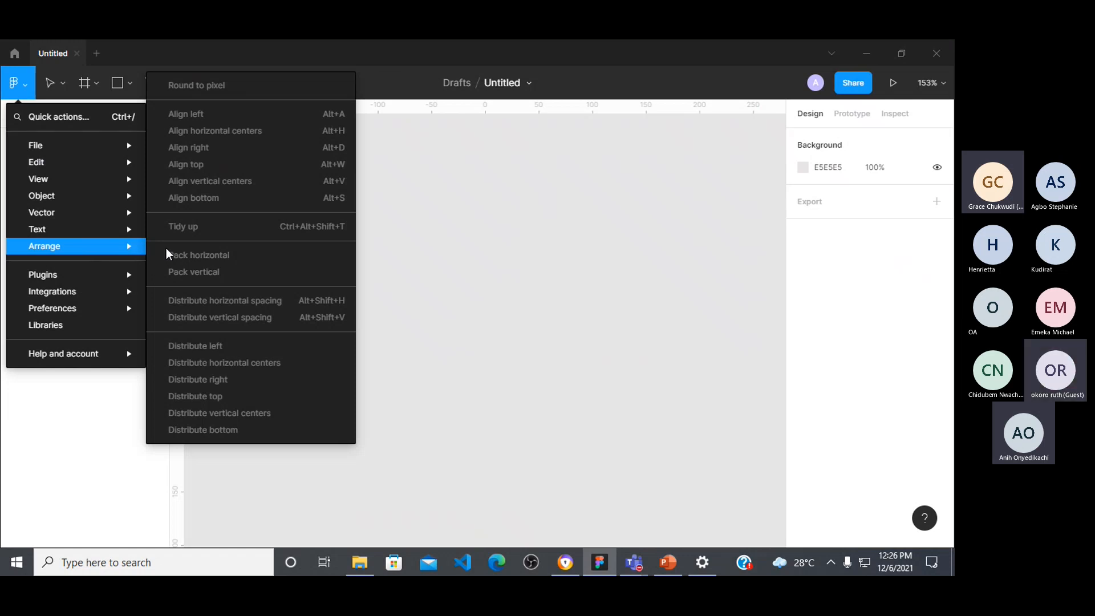
mouse_move(129, 308)
mouse_move(88, 279)
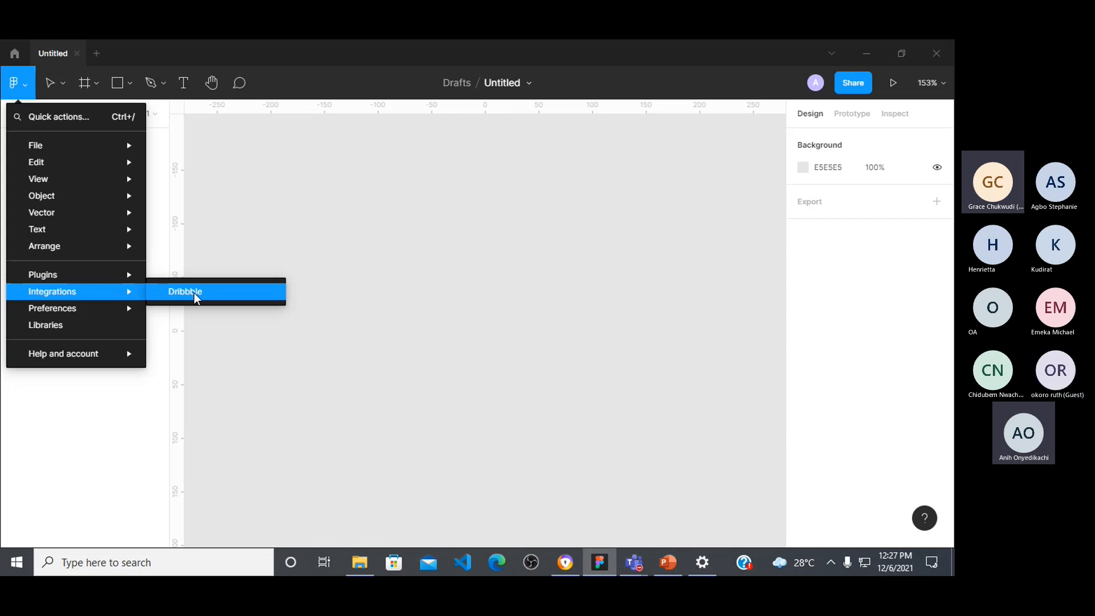
mouse_move(111, 354)
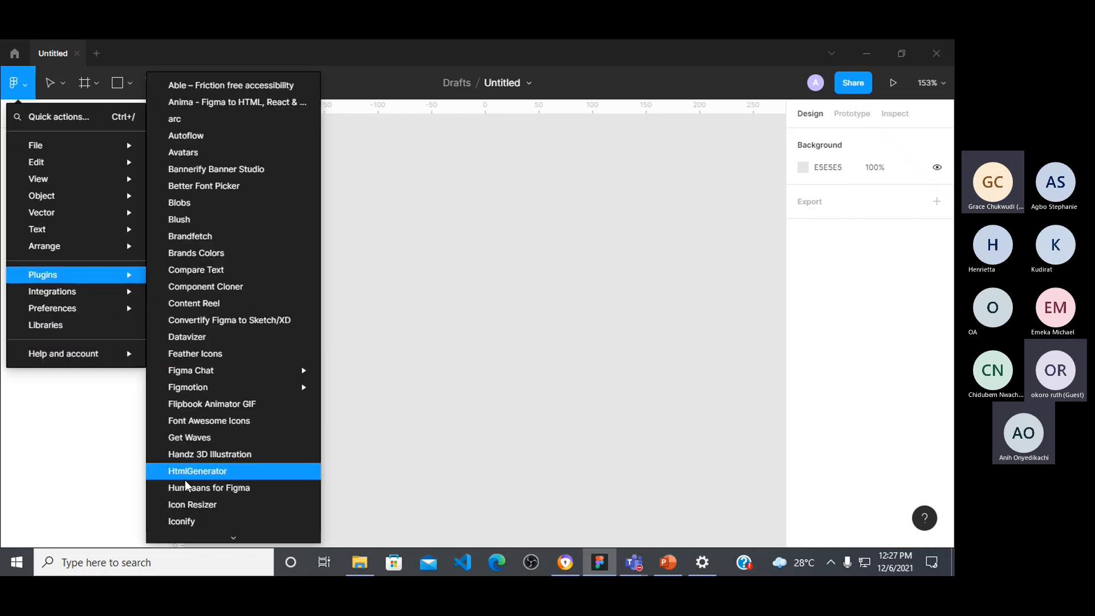
scroll(186, 486, down, 7)
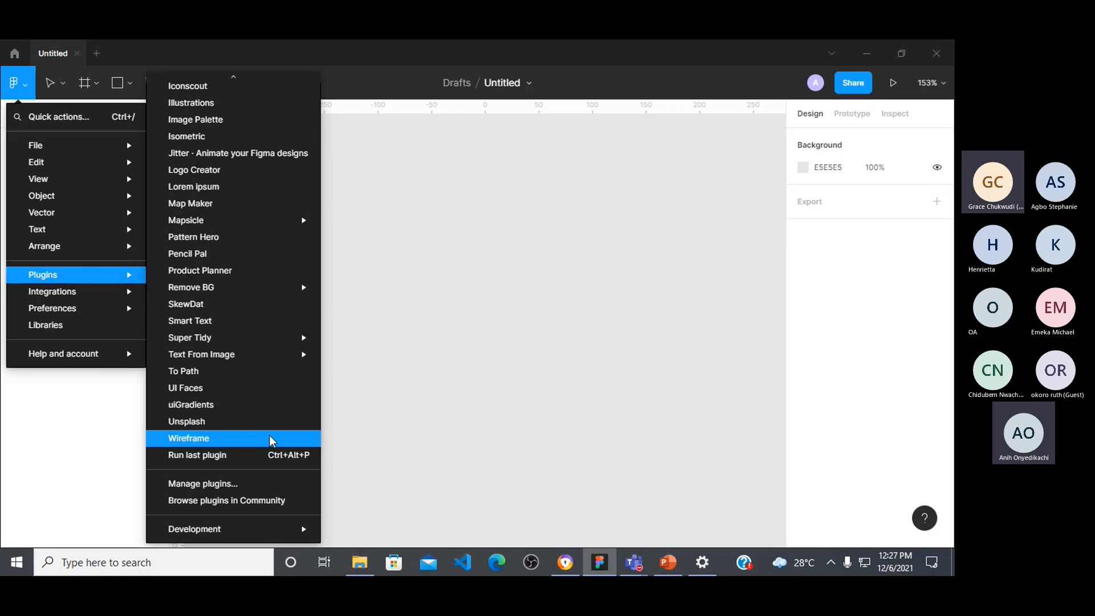
mouse_move(277, 341)
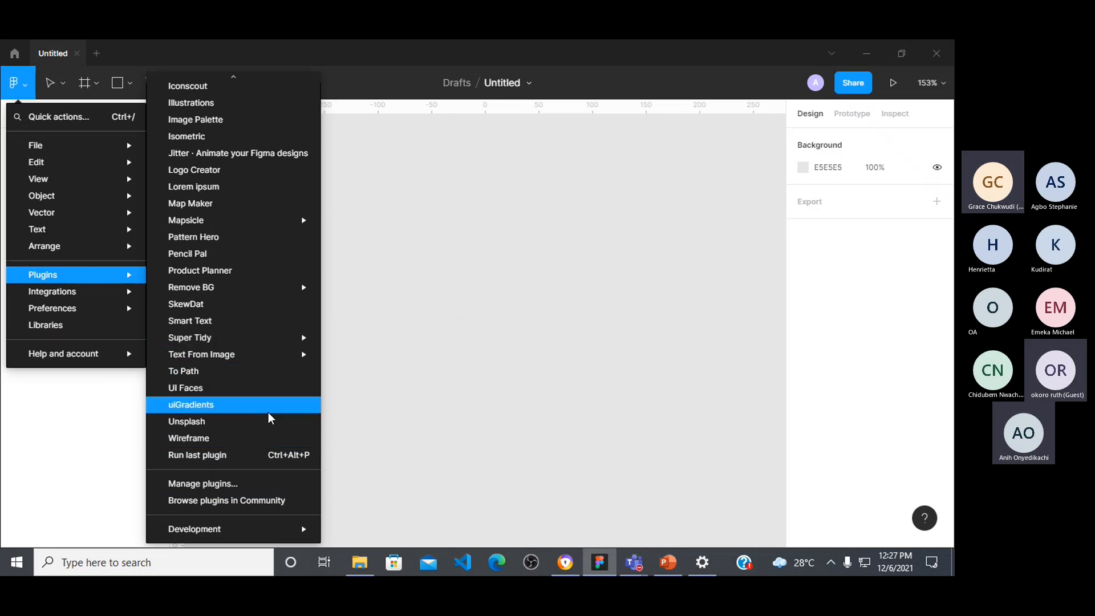
mouse_move(217, 530)
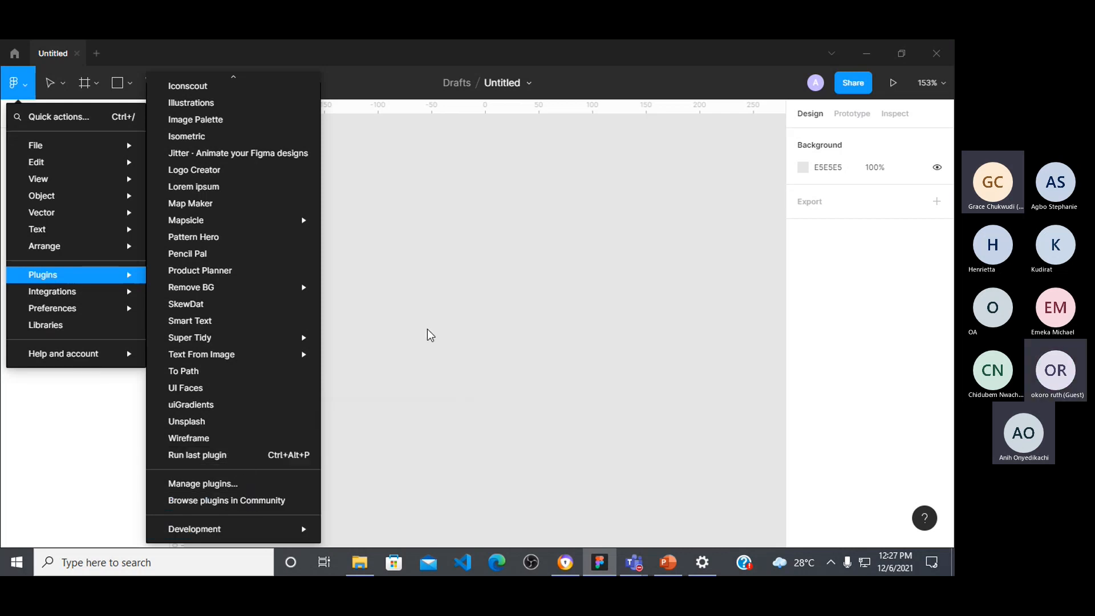
click(461, 293)
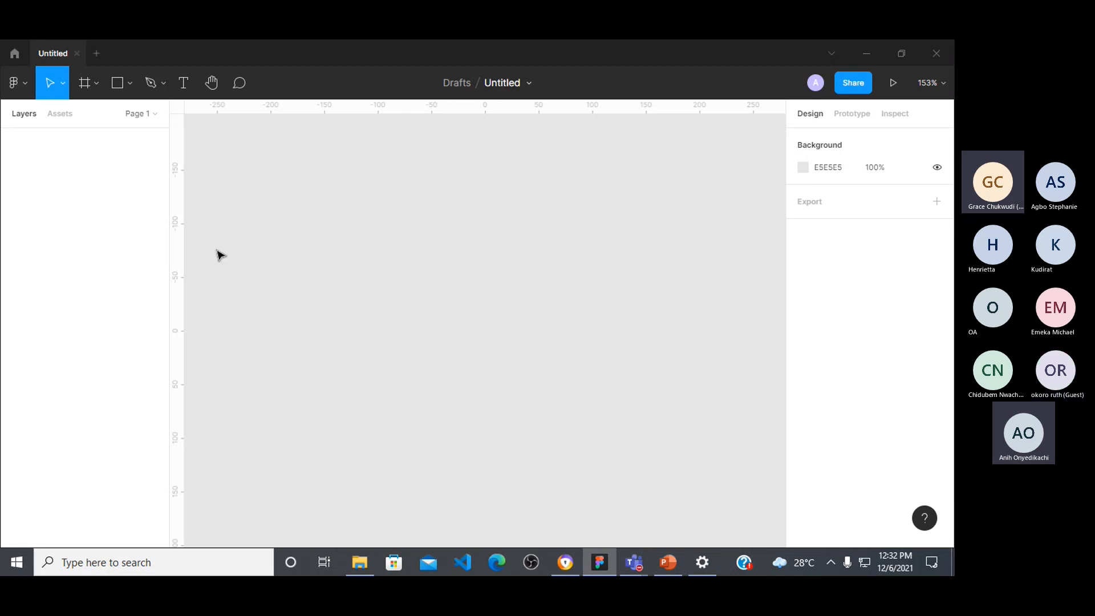
Step: Examine the User personas template page in the Figma Community, including its preview, related templates and comments
click(15, 53)
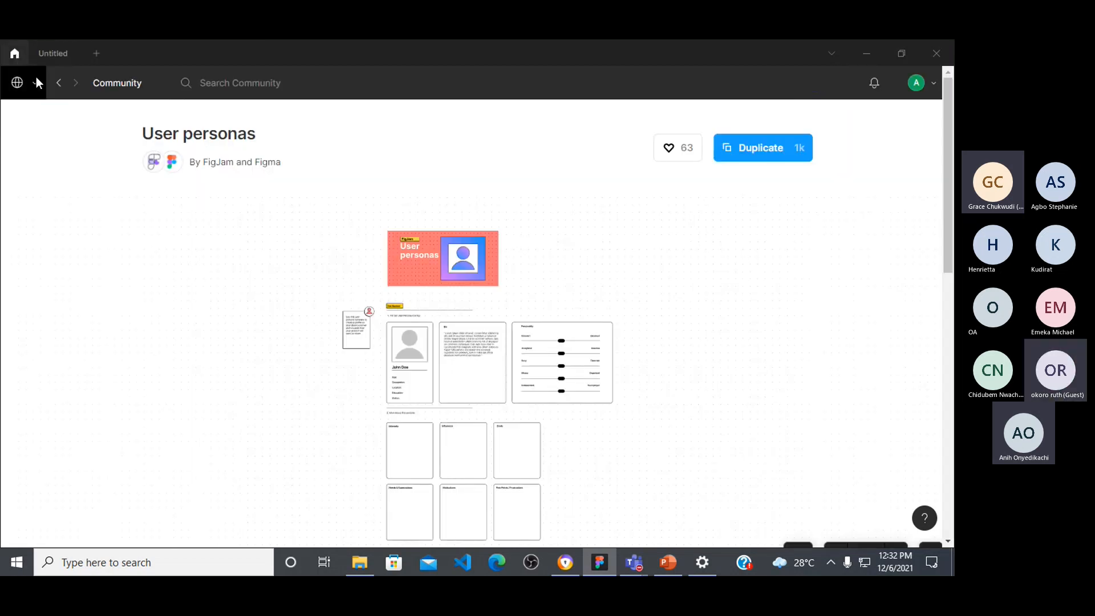
click(17, 84)
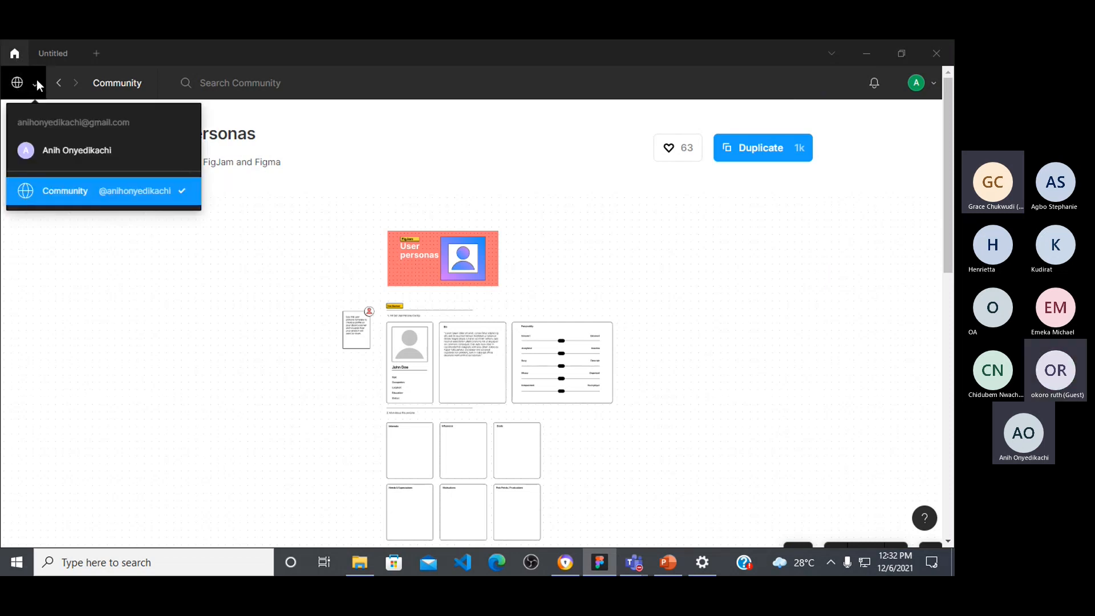
click(120, 81)
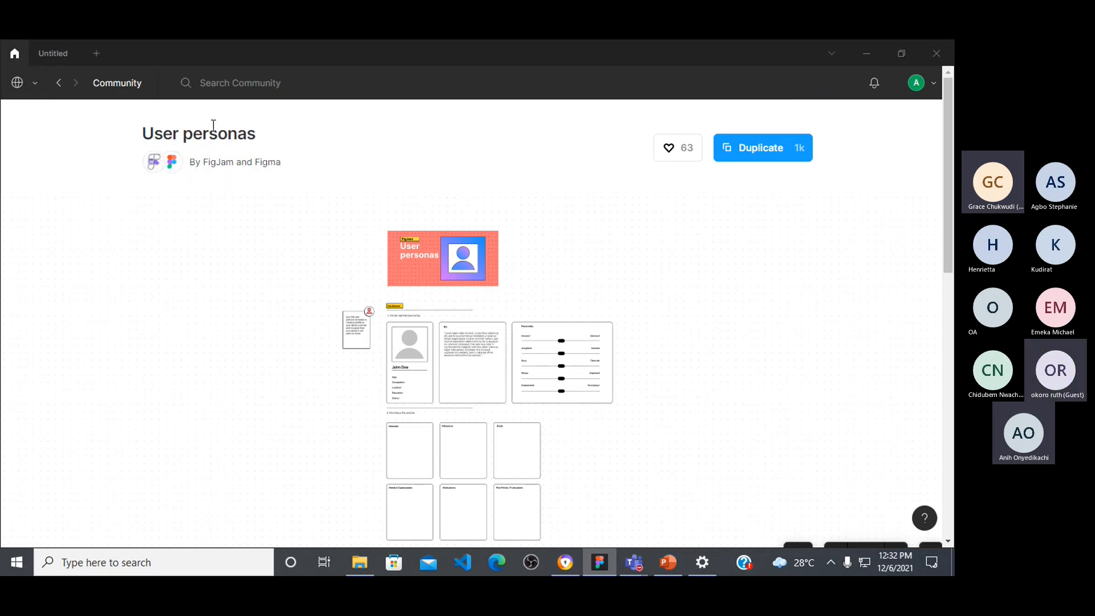
scroll(611, 205, down, 10)
scroll(611, 214, down, 1)
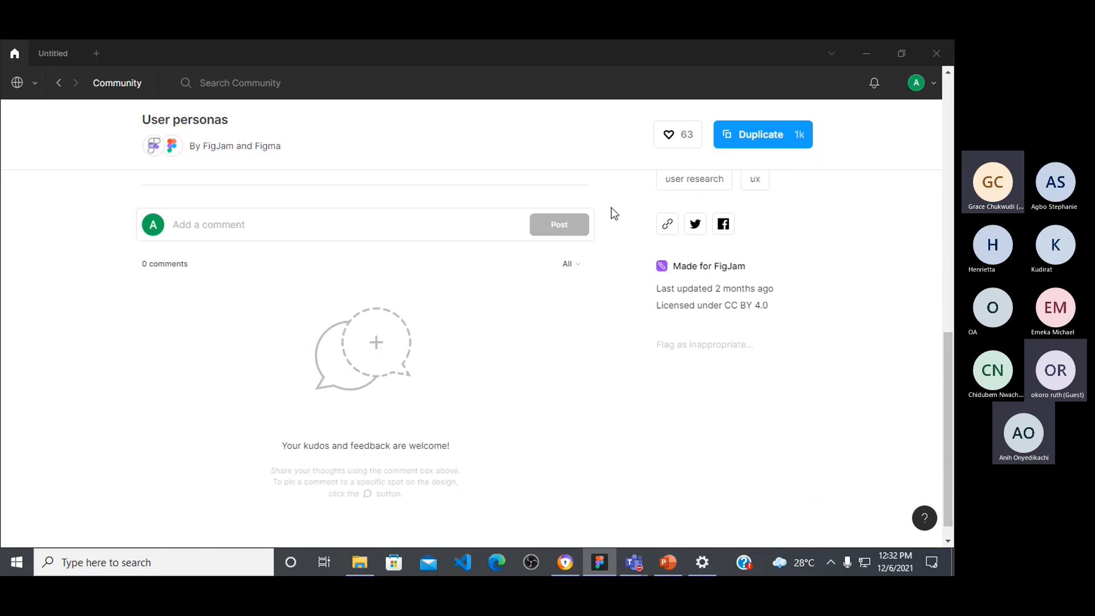
scroll(297, 176, up, 8)
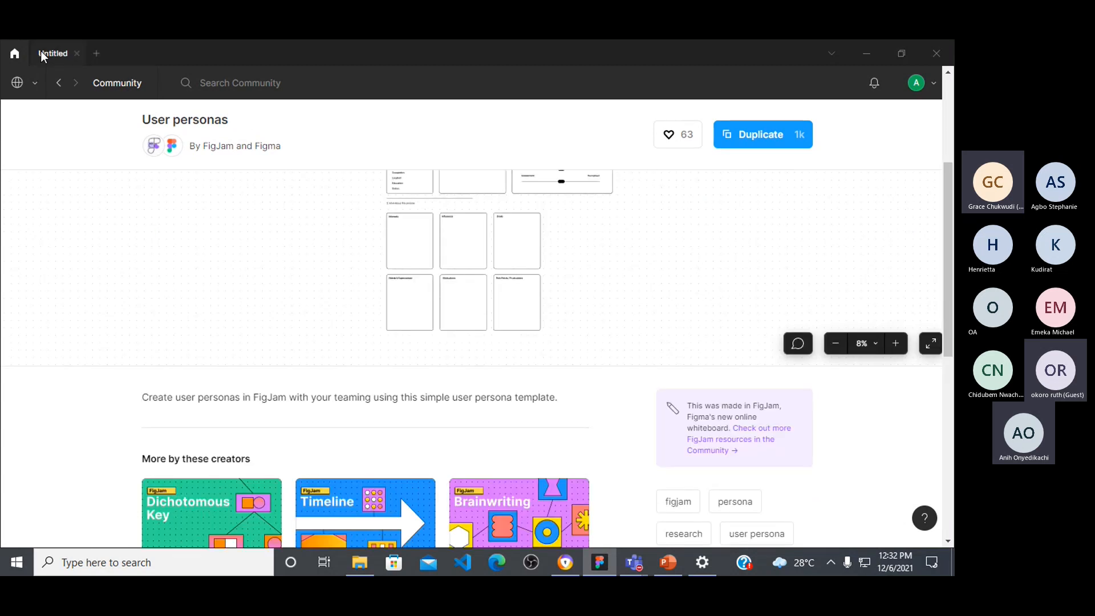
click(228, 83)
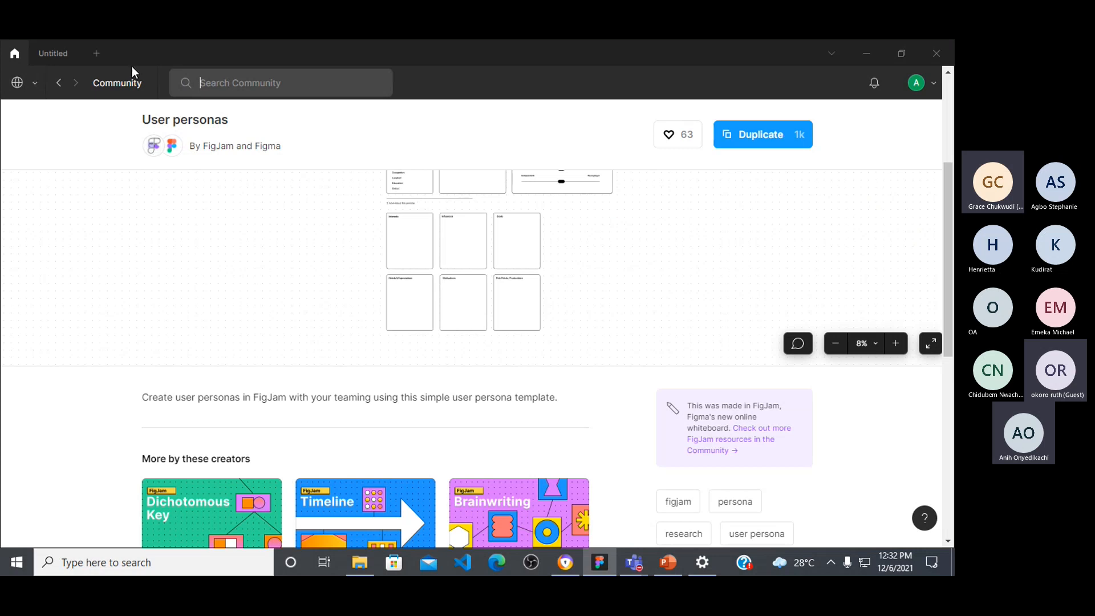
click(37, 86)
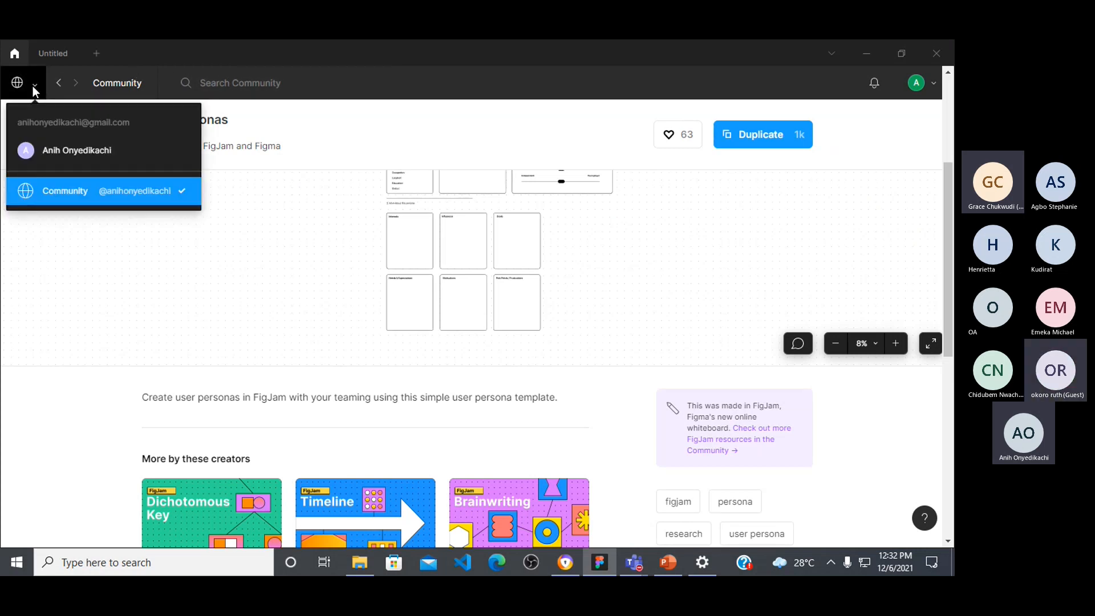
click(21, 49)
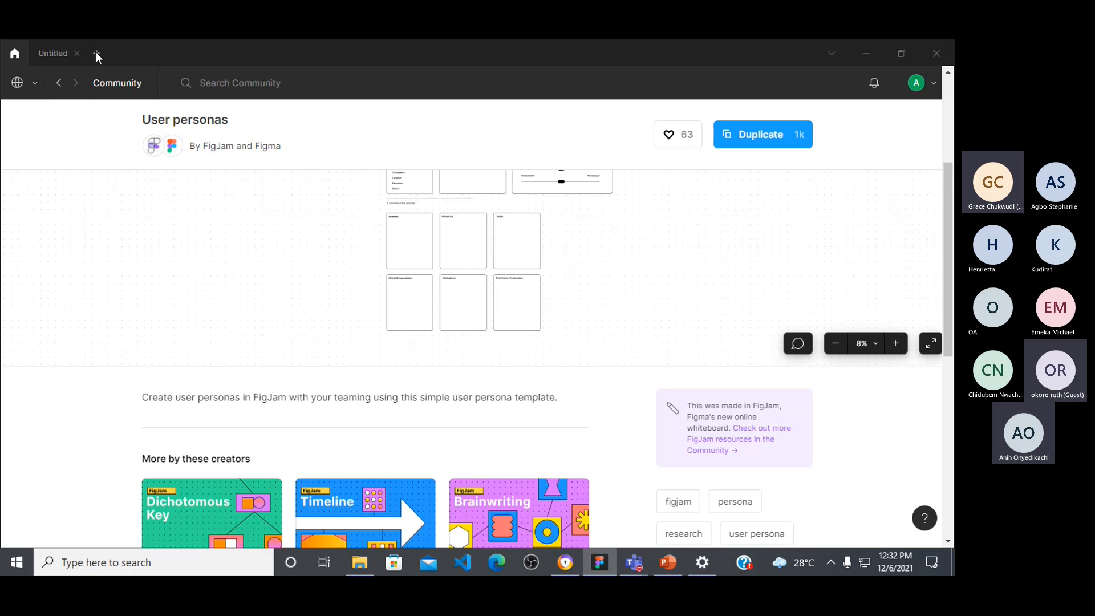
scroll(217, 320, down, 4)
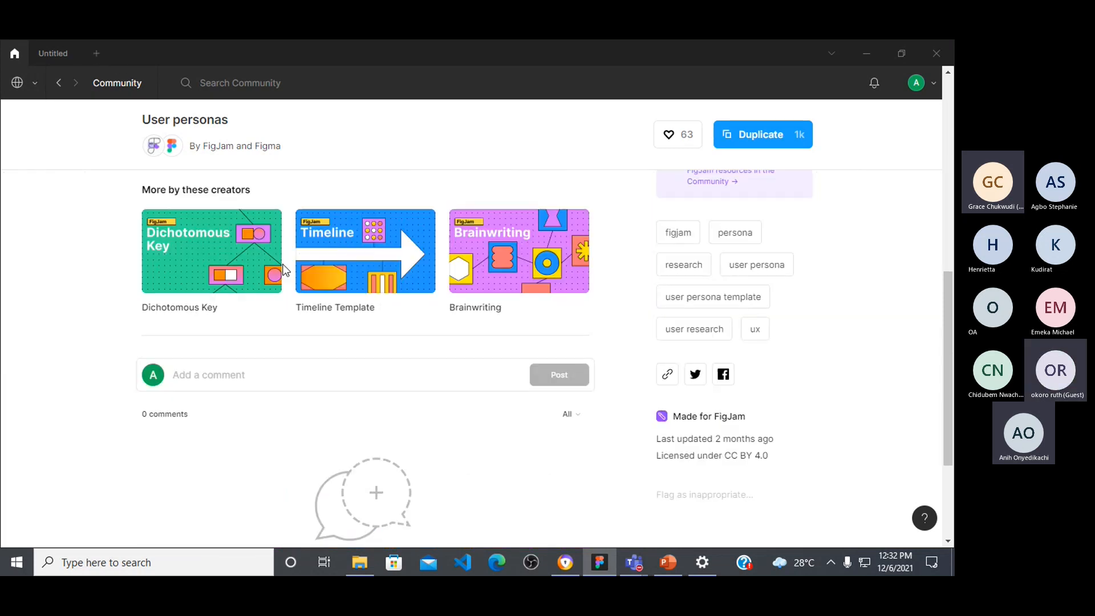
scroll(282, 247, up, 5)
scroll(281, 247, up, 3)
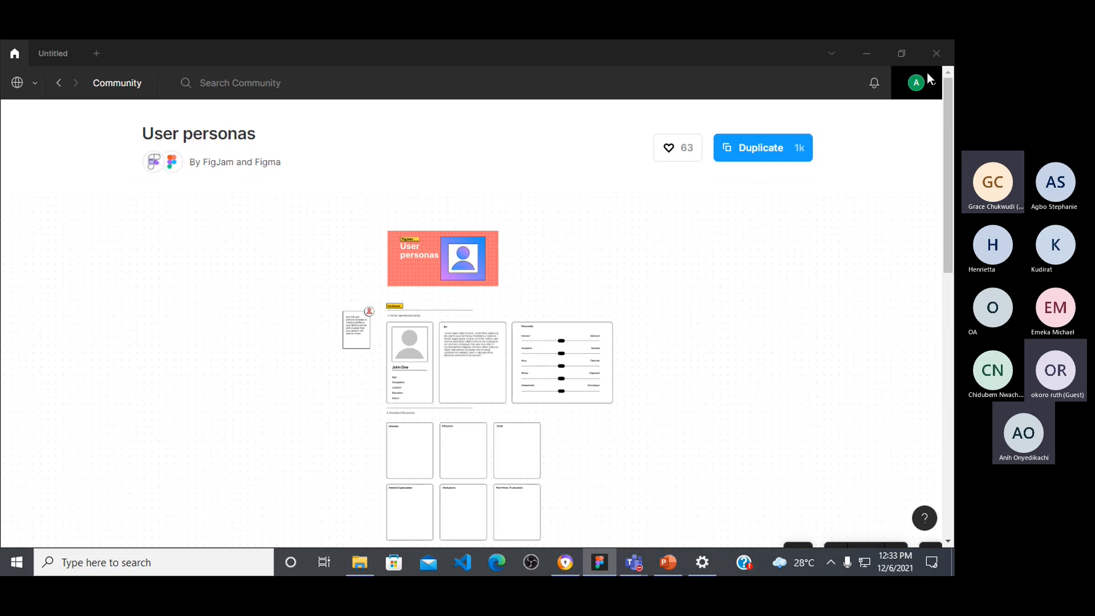
Step: Search the Figma Community for "plugin"
click(305, 77)
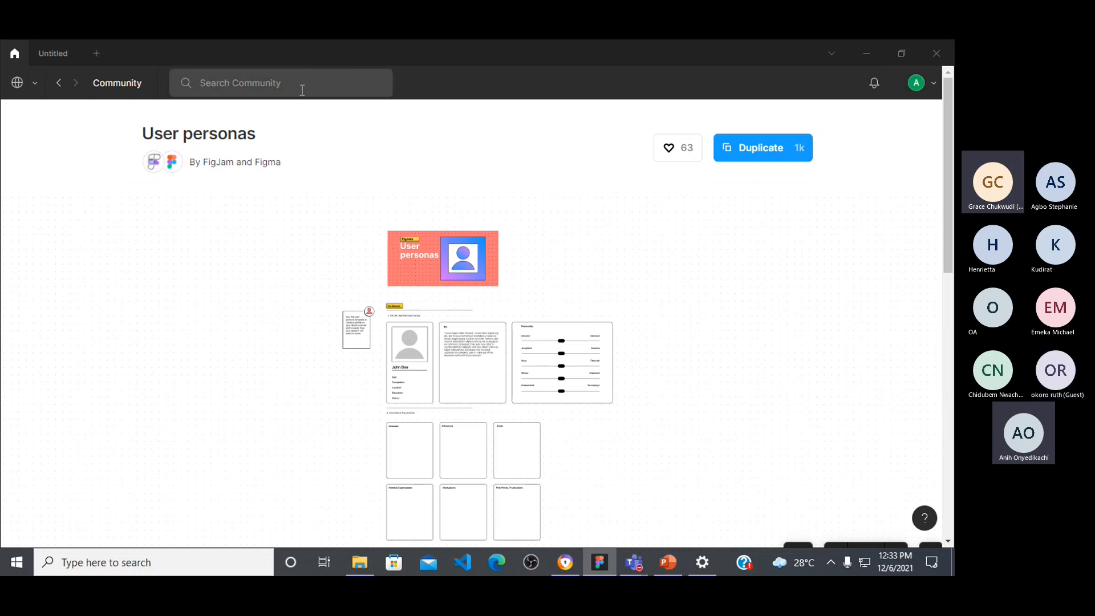
text(plugin)
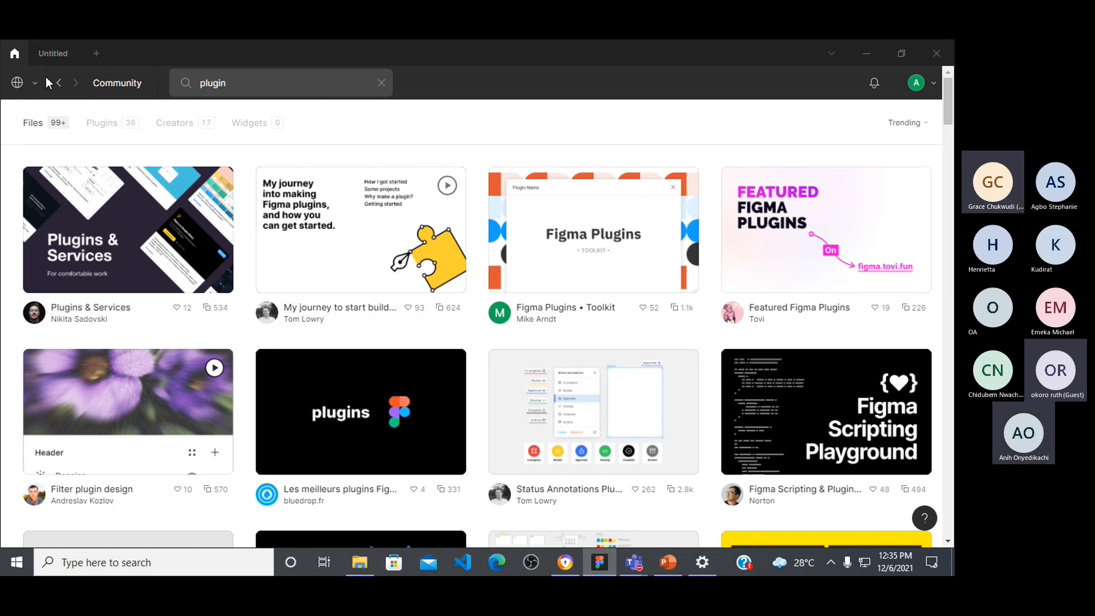
Step: Close the Untitled file, clear the Community search and go back to the Community's Explore page
click(76, 53)
drag(314, 82, 179, 105)
key(BackSpace)
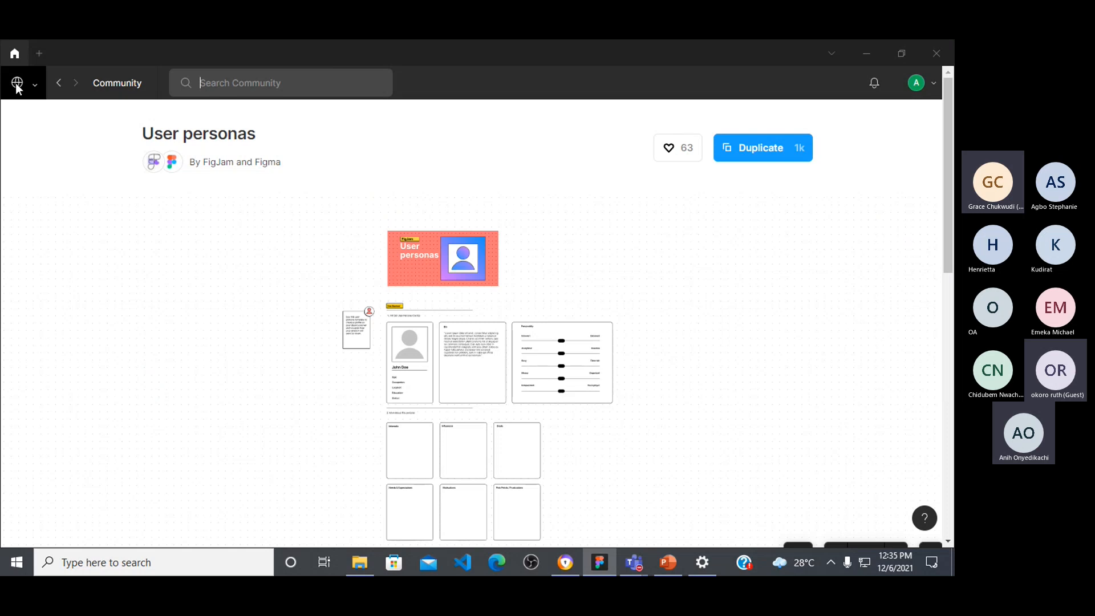
click(126, 81)
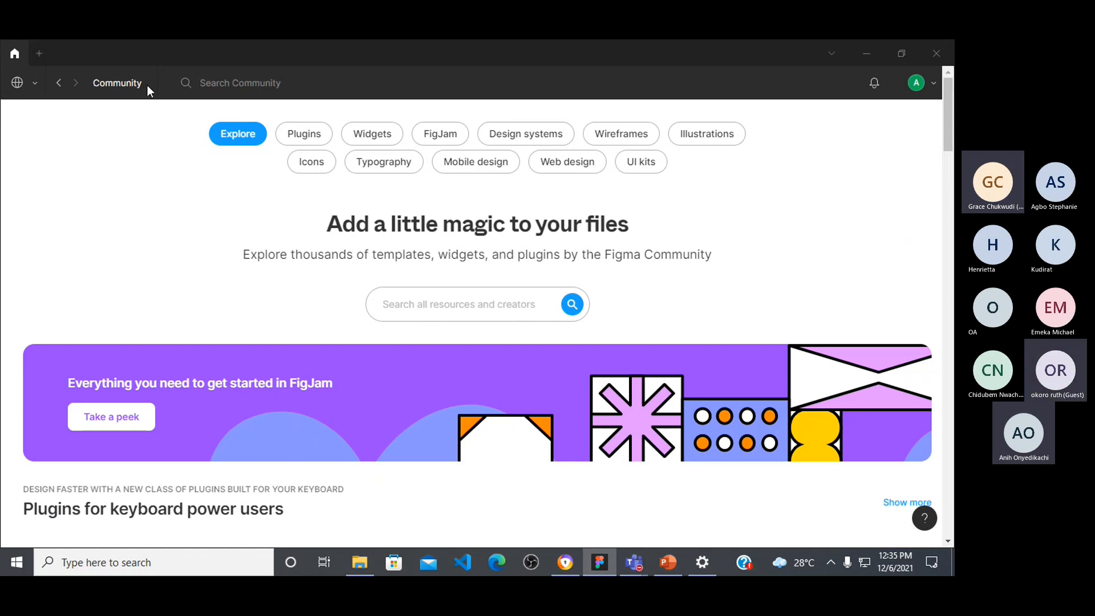
click(259, 84)
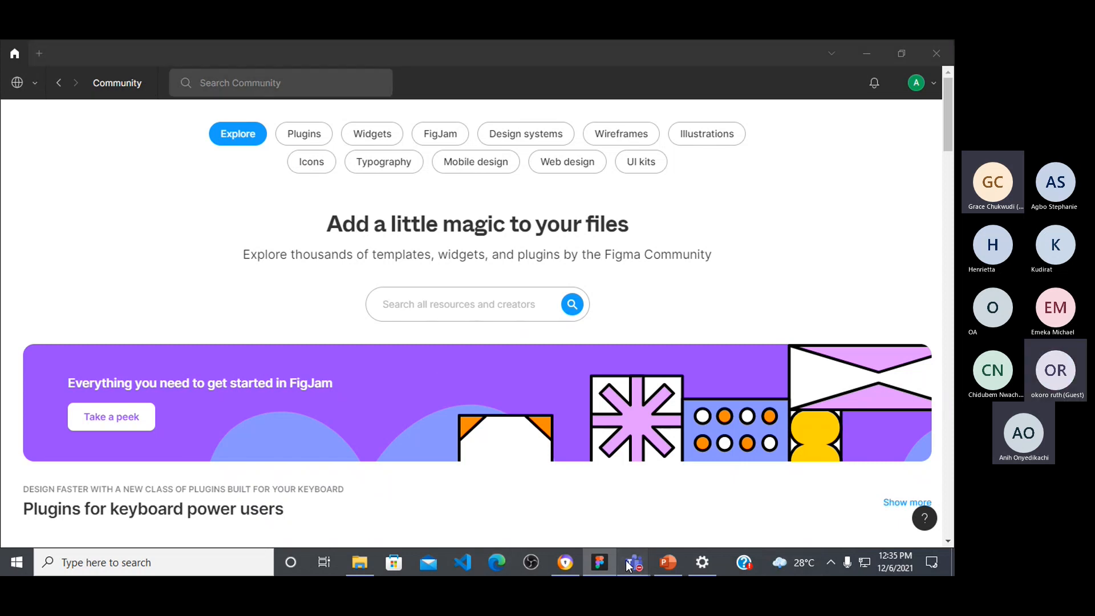
Step: Switch to the Microsoft Teams meeting, admit the guest waiting in the lobby and return to Figma
mouse_move(628, 561)
click(670, 484)
click(456, 376)
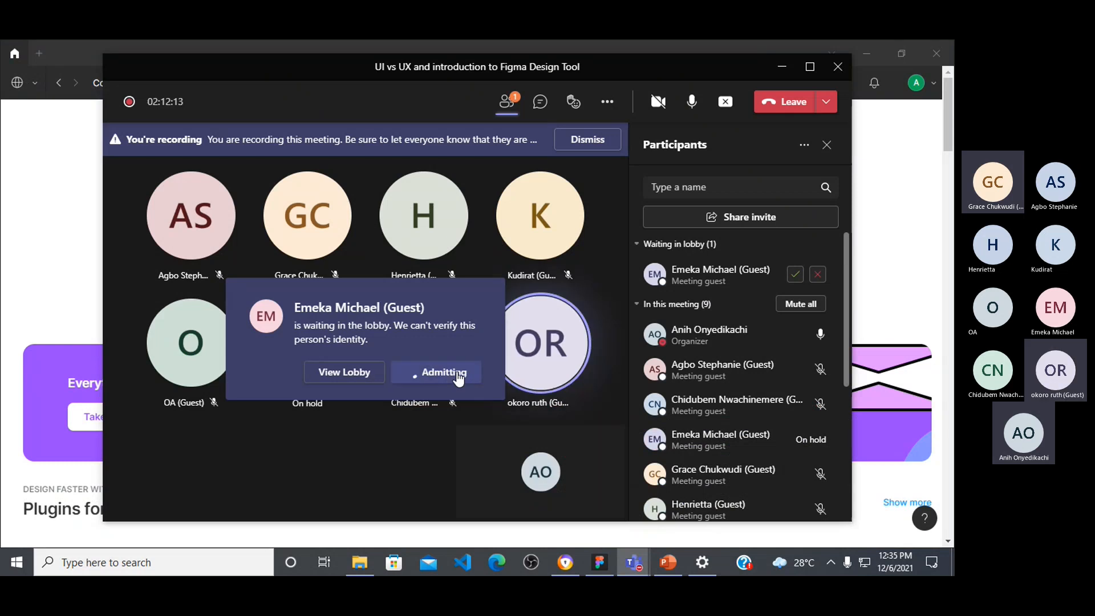
click(599, 562)
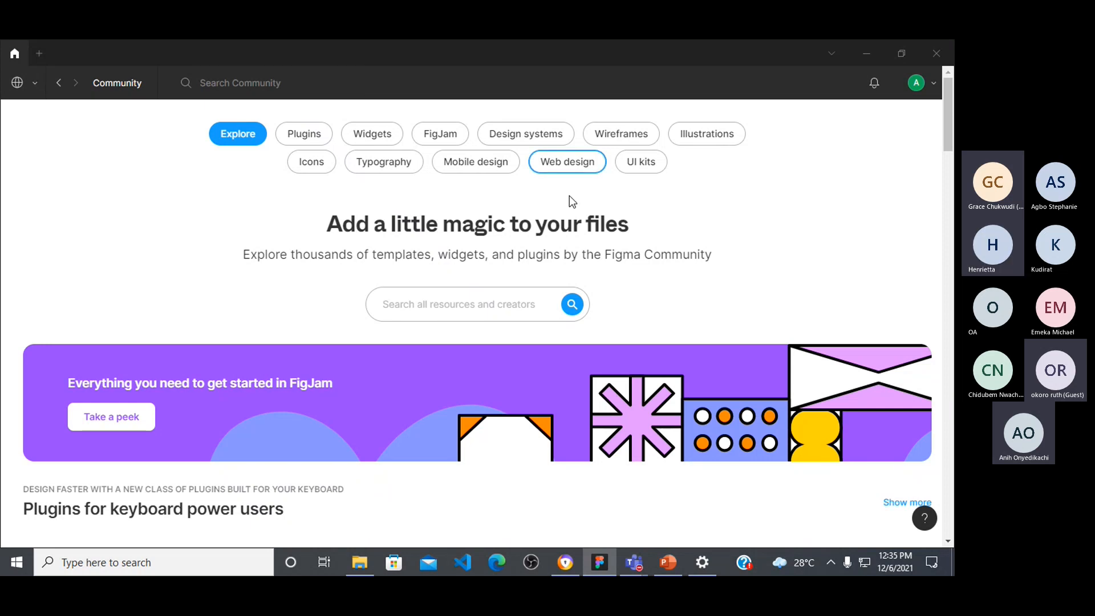
Step: Open the lobby of the Microsoft Teams meeting, admit all waiting guests and go back to Figma
mouse_move(634, 563)
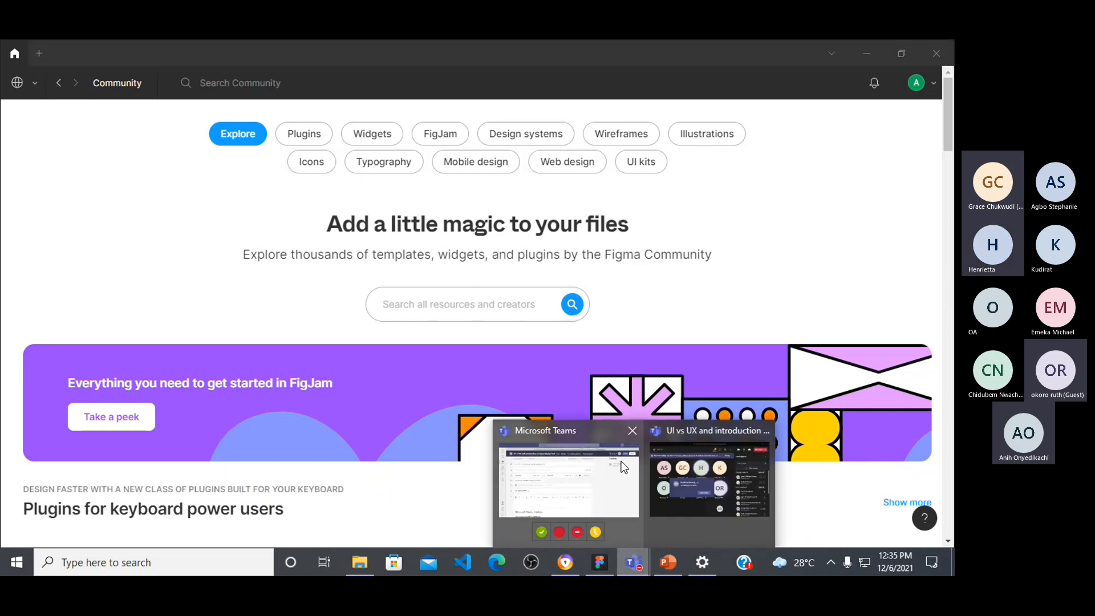
click(710, 481)
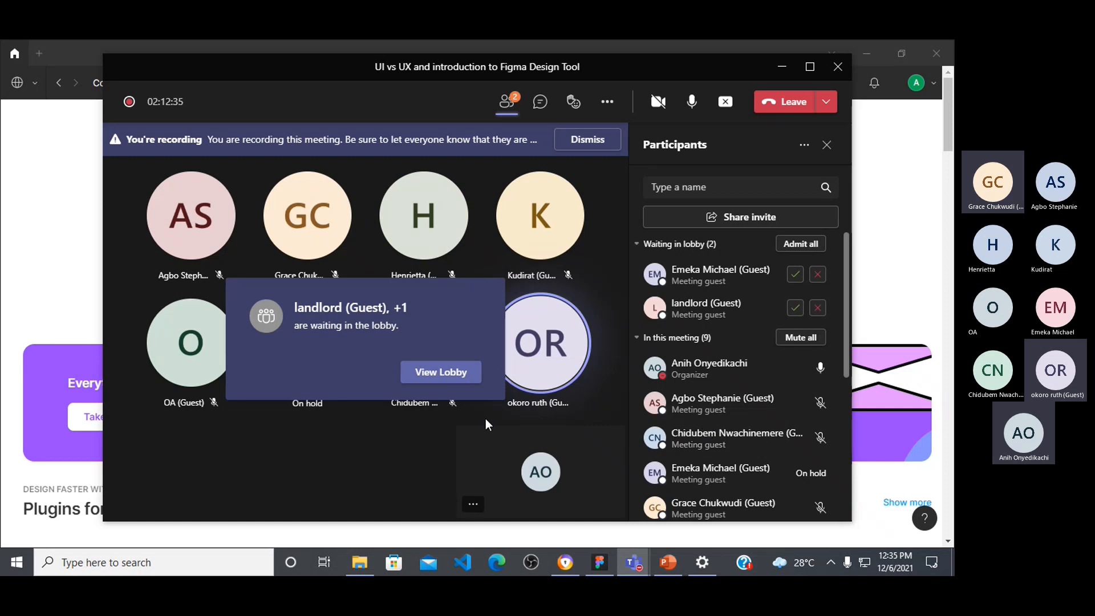
click(425, 376)
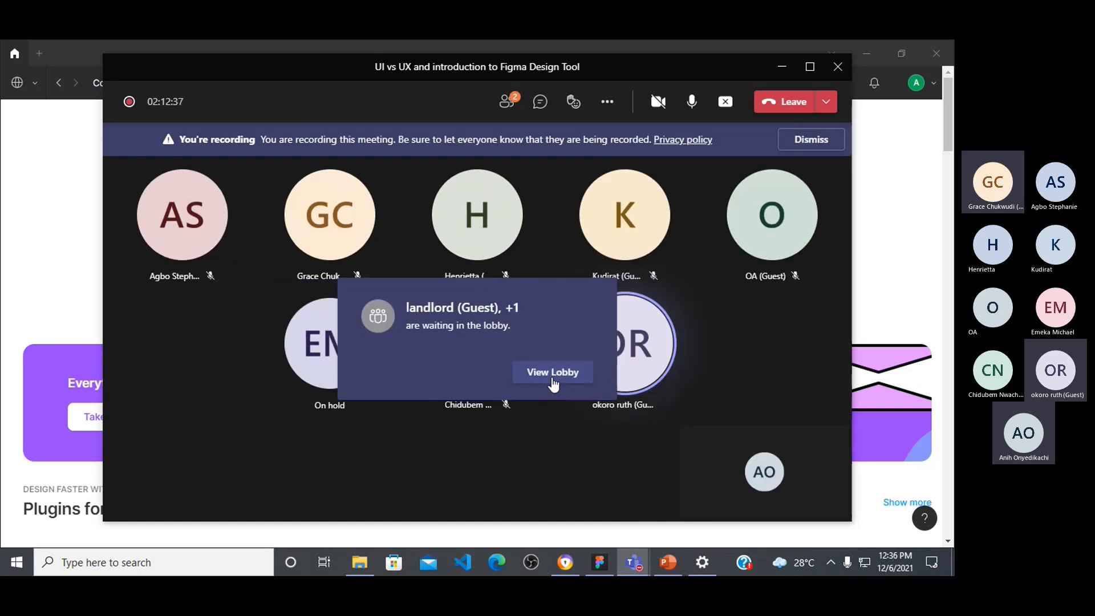
click(549, 373)
click(800, 246)
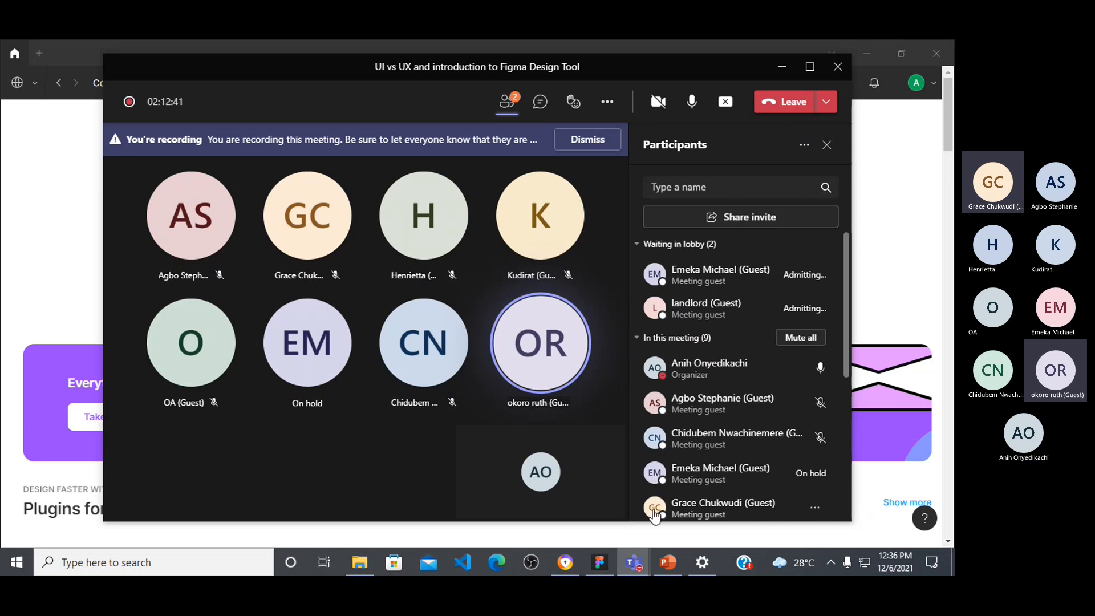
click(599, 563)
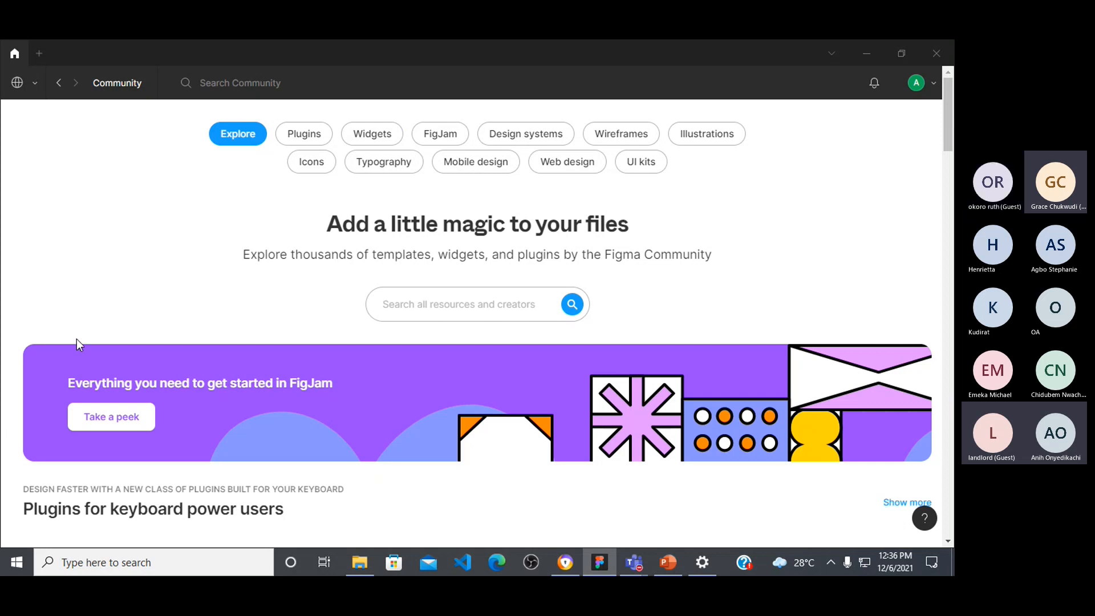
Step: Search the Figma Community for "plugin" and browse the plugins available to install
click(272, 84)
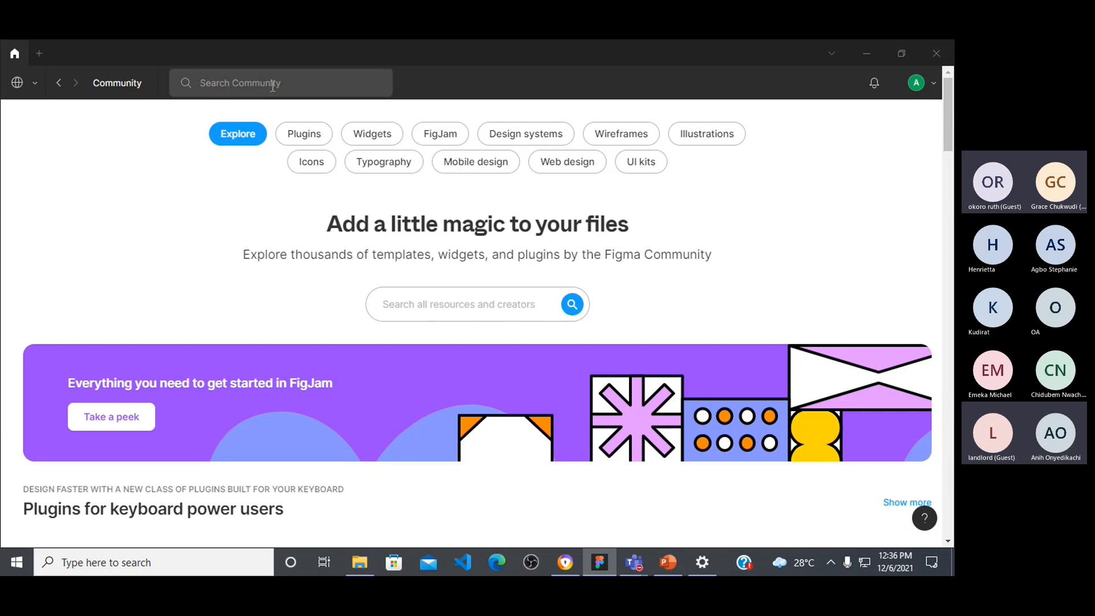
text(plugin)
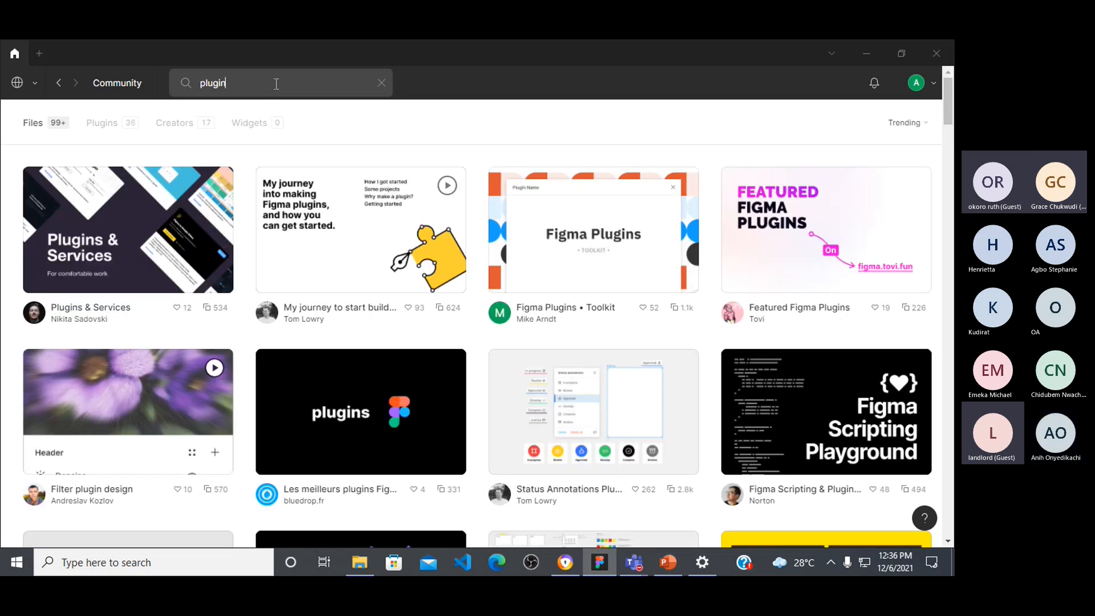
click(114, 125)
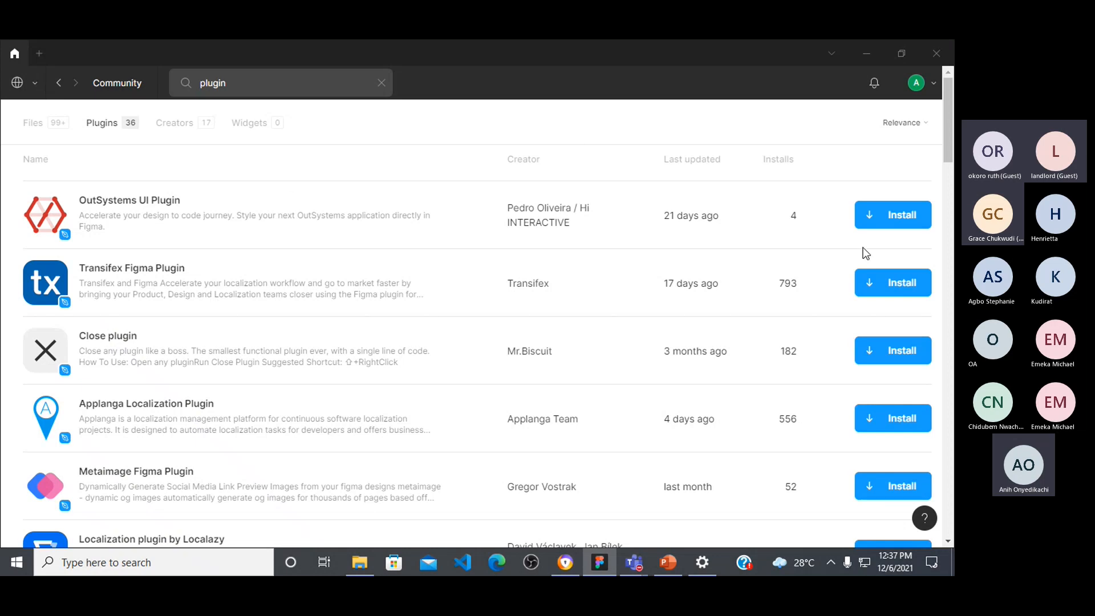
scroll(784, 181, down, 3)
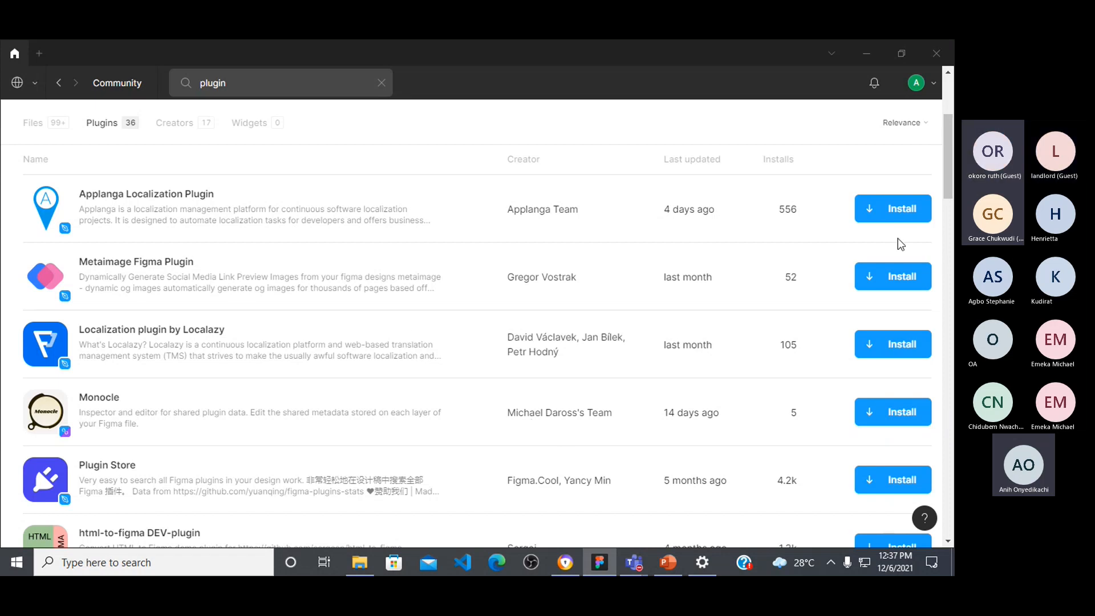
scroll(878, 223, down, 7)
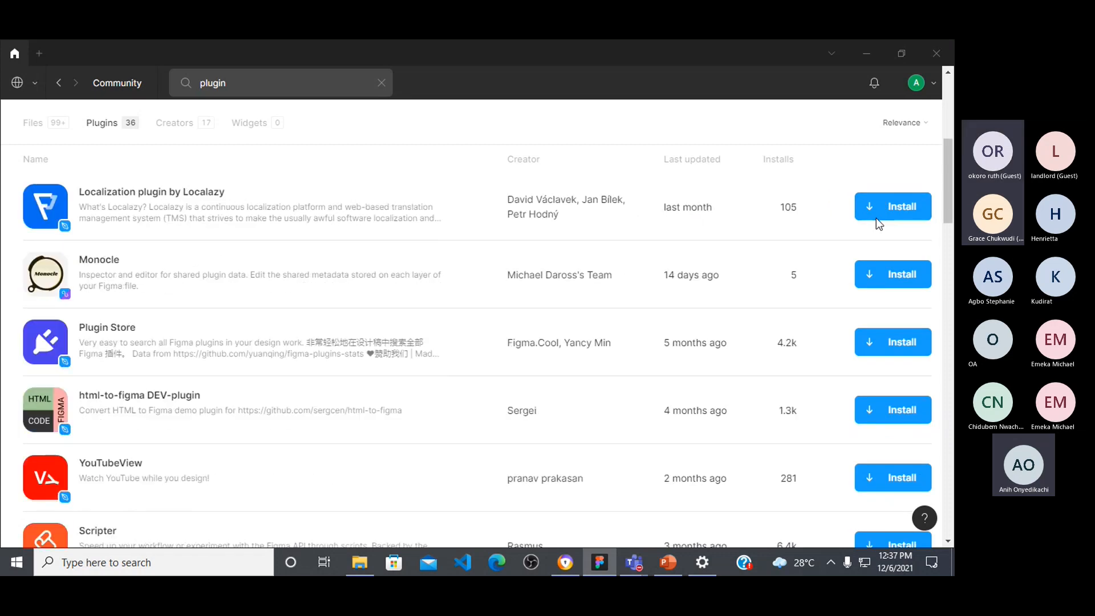
Step: Look through the plugin results for "plugin" and sort them by name
scroll(878, 228, down, 10)
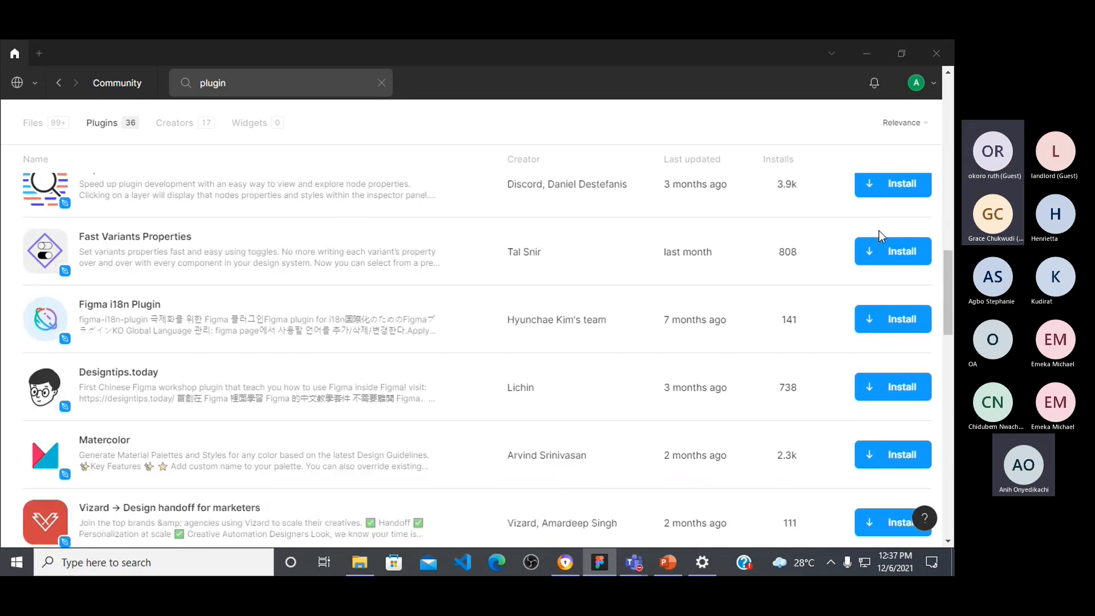
scroll(880, 225, down, 10)
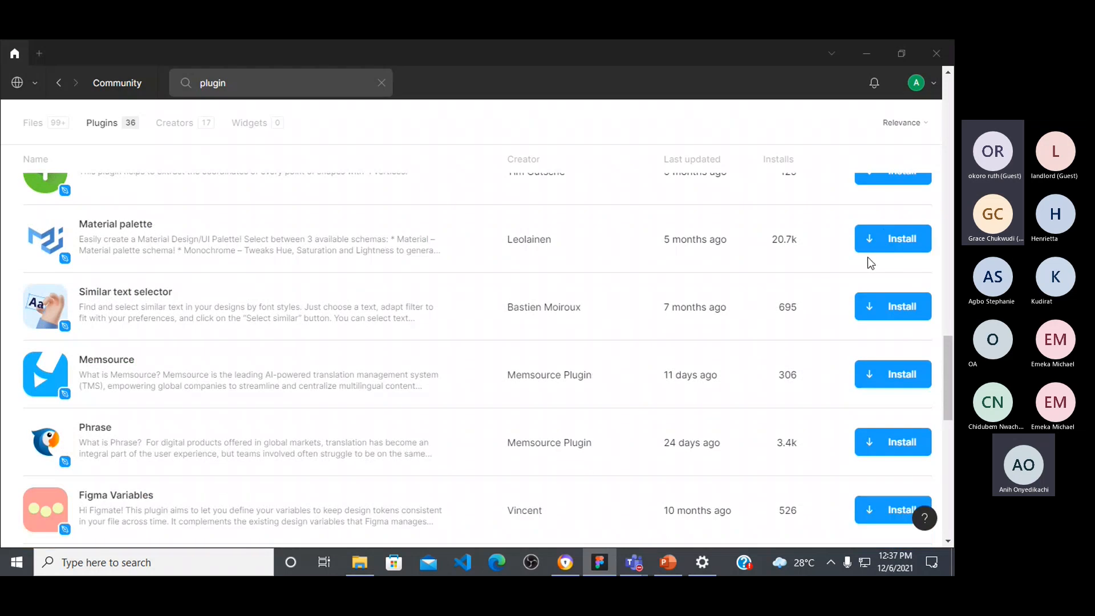
scroll(868, 261, down, 5)
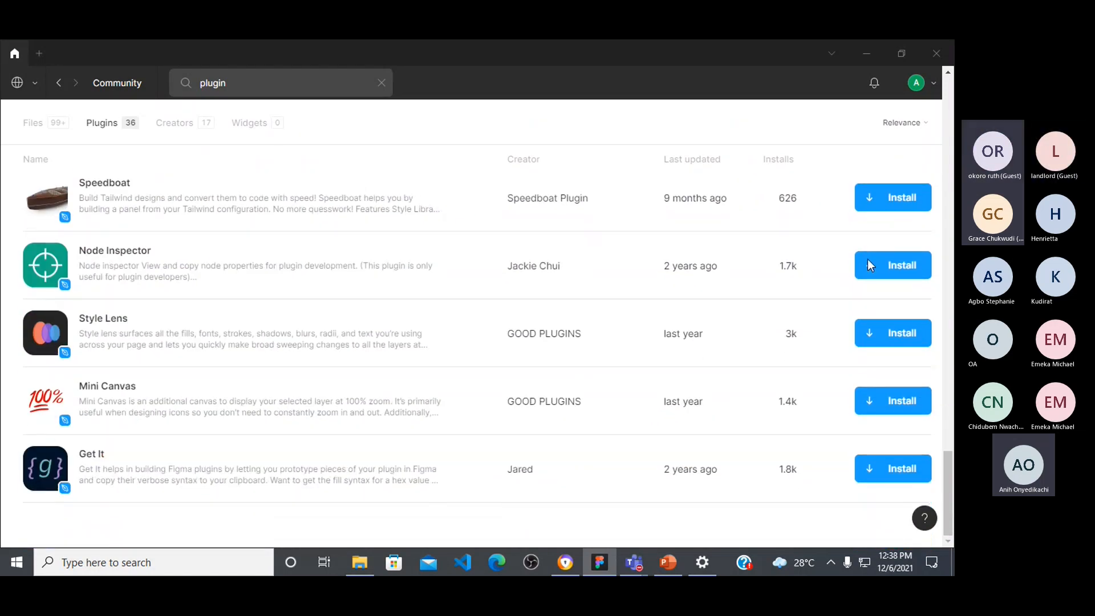
scroll(874, 246, up, 5)
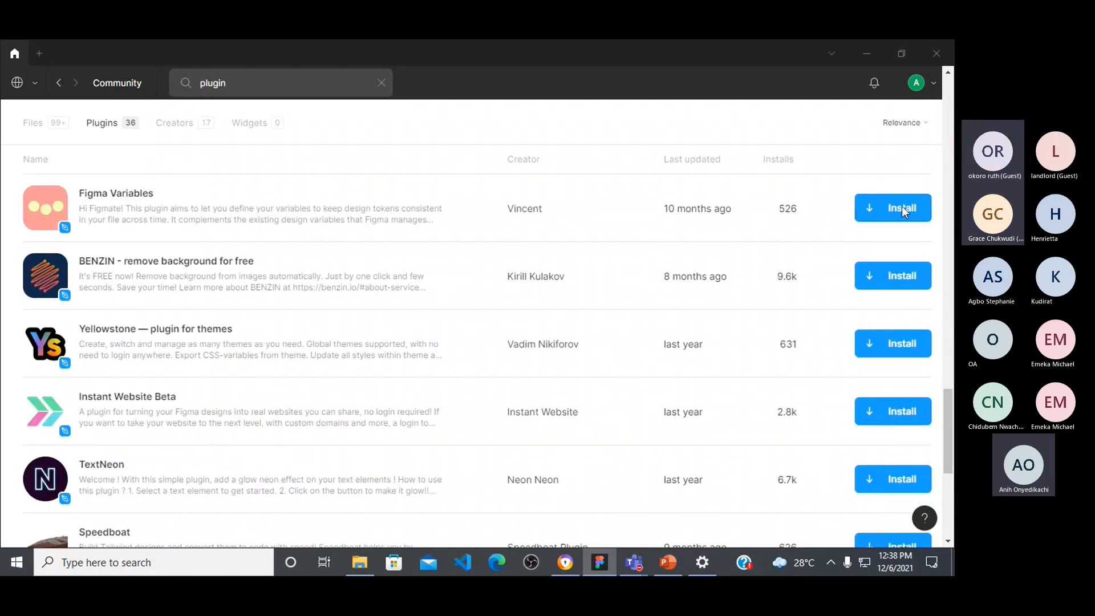
click(925, 124)
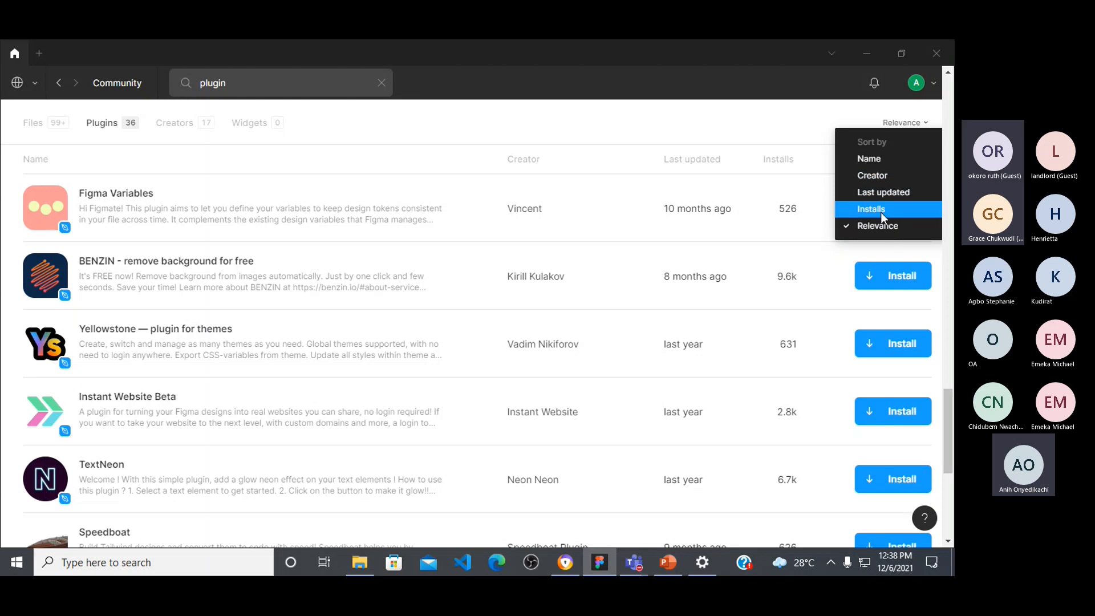
click(877, 160)
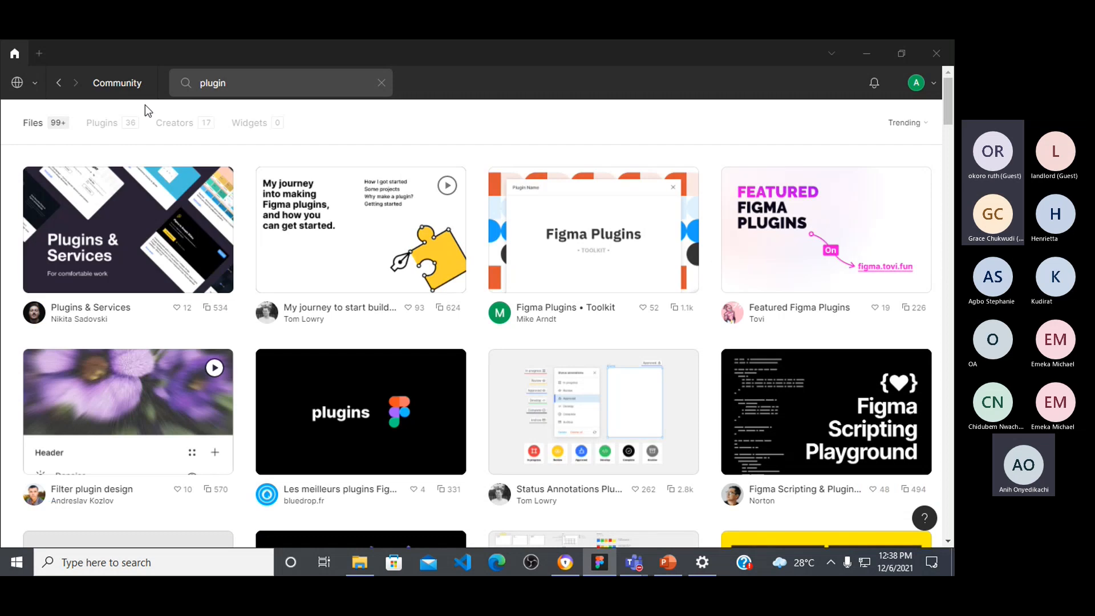
click(131, 124)
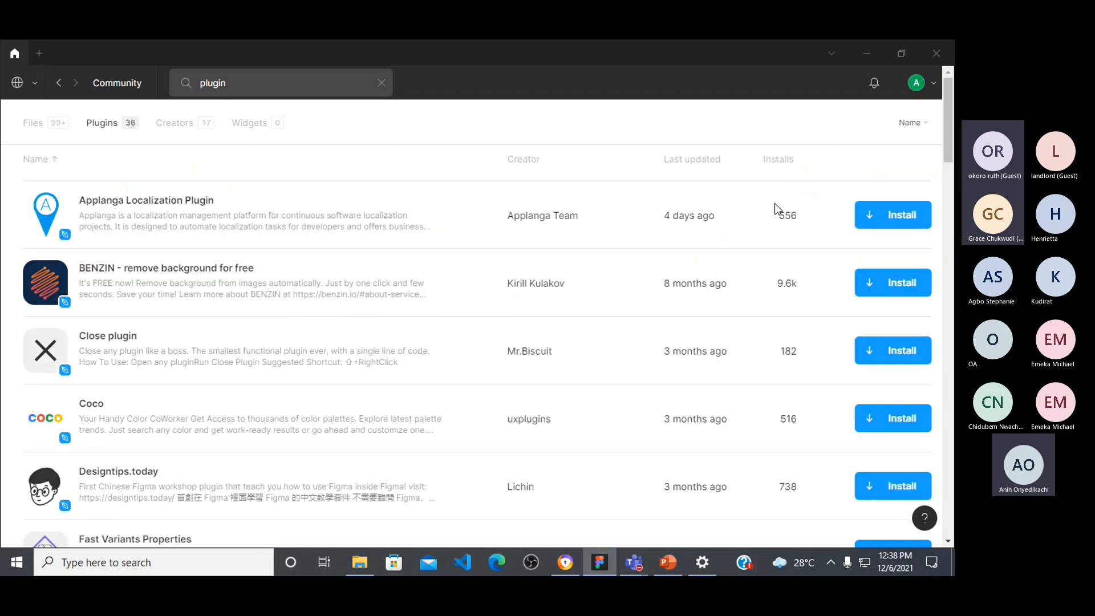
Step: Search the Figma Community for "iconify" and show the matching plugins
click(256, 86)
key(BackSpace)
text(i)
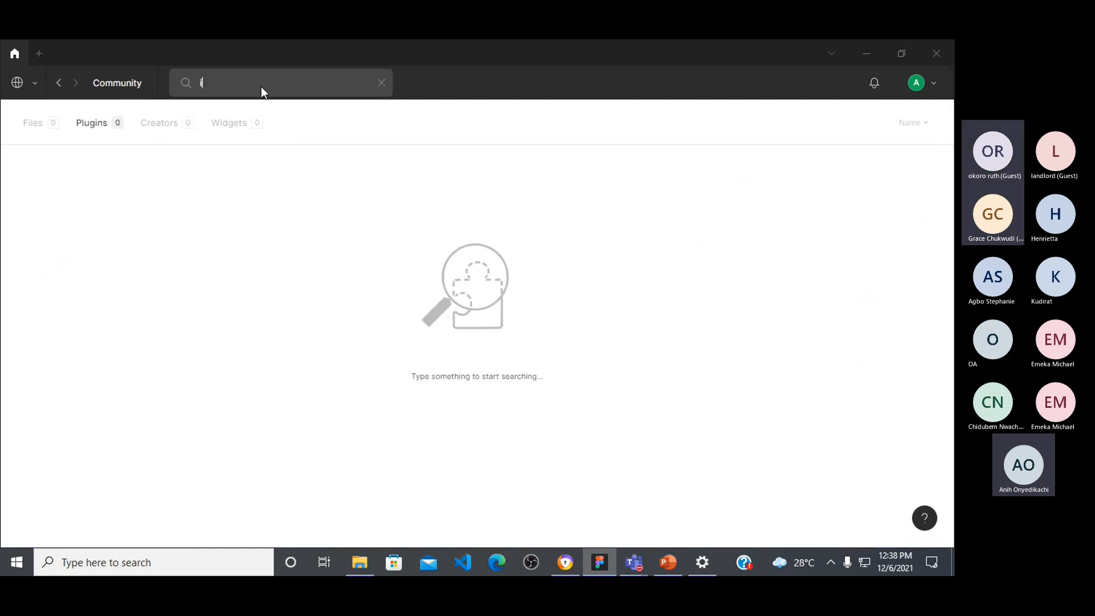
text(conify)
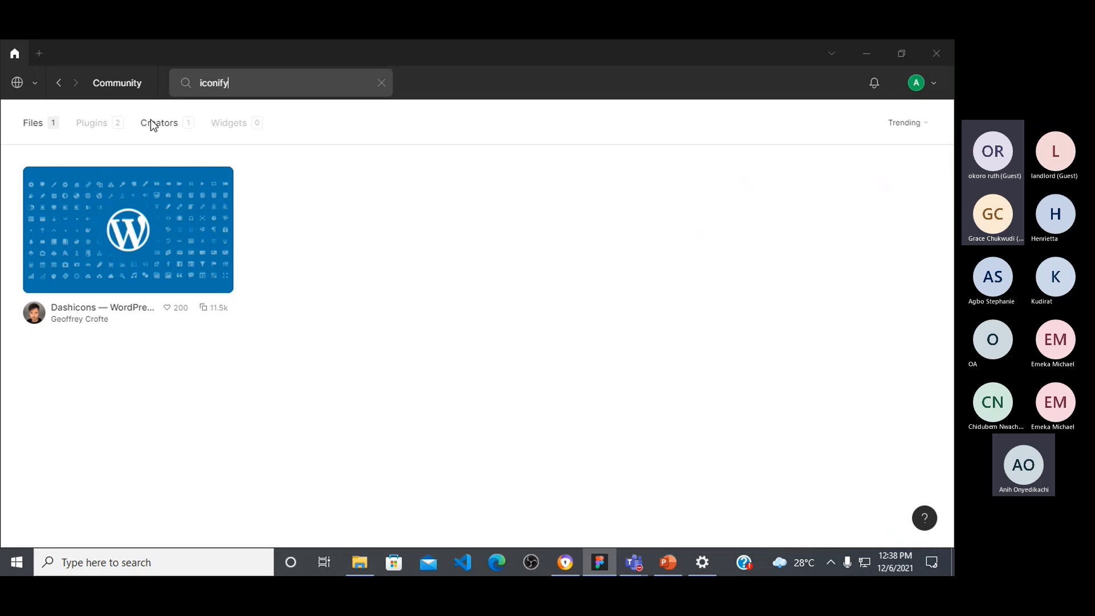
click(95, 125)
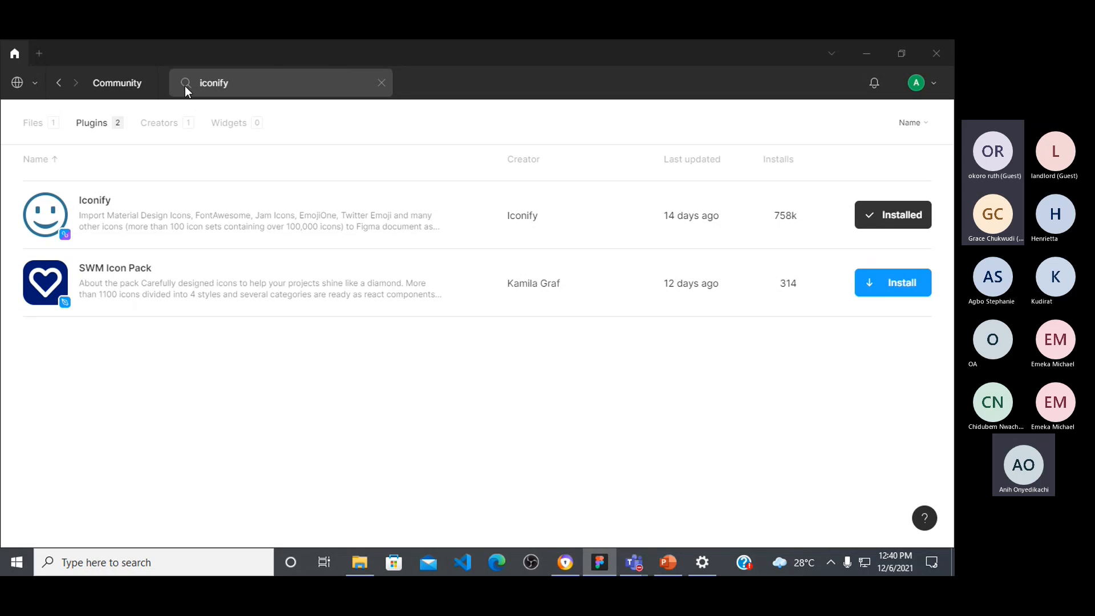
Step: Search the Community plugins for "unsplash" and install the Pexels plugin from the results
double_click(278, 84)
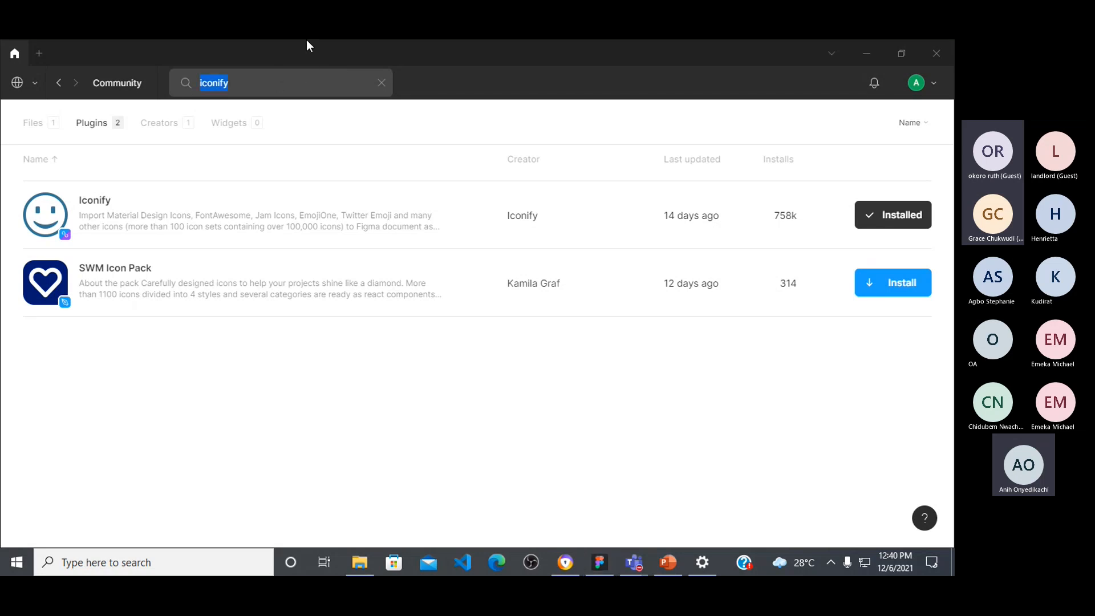
text(unsplash)
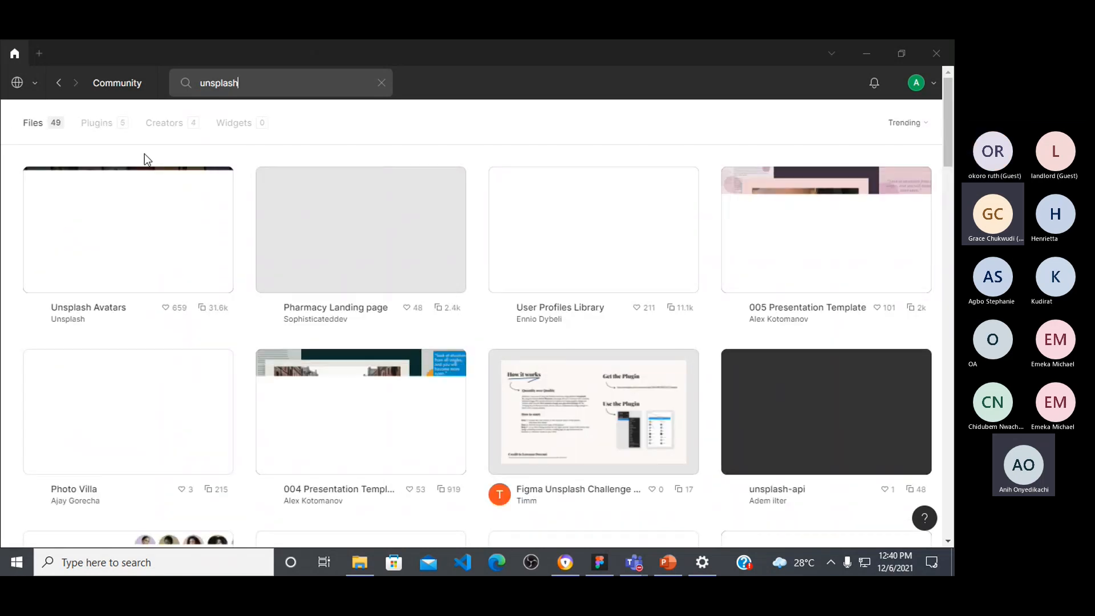
click(96, 126)
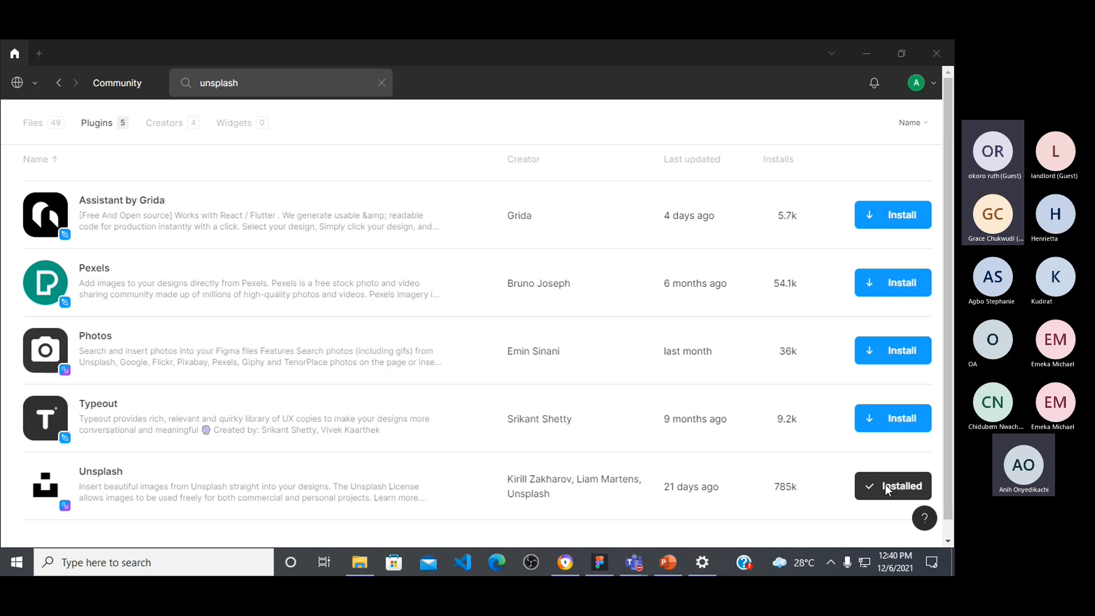
scroll(913, 476, down, 1)
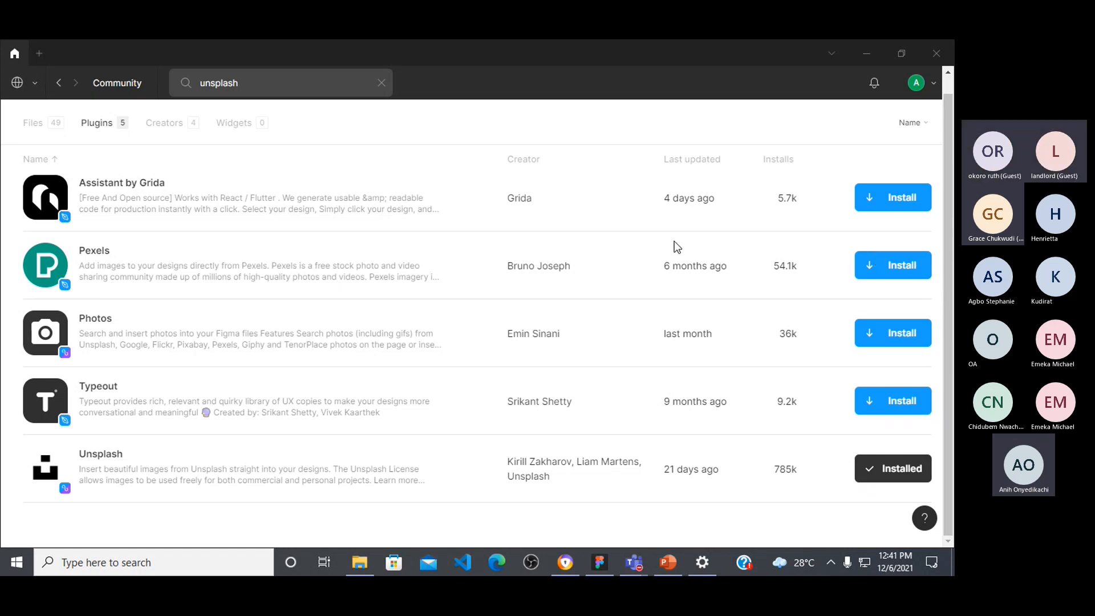
click(906, 268)
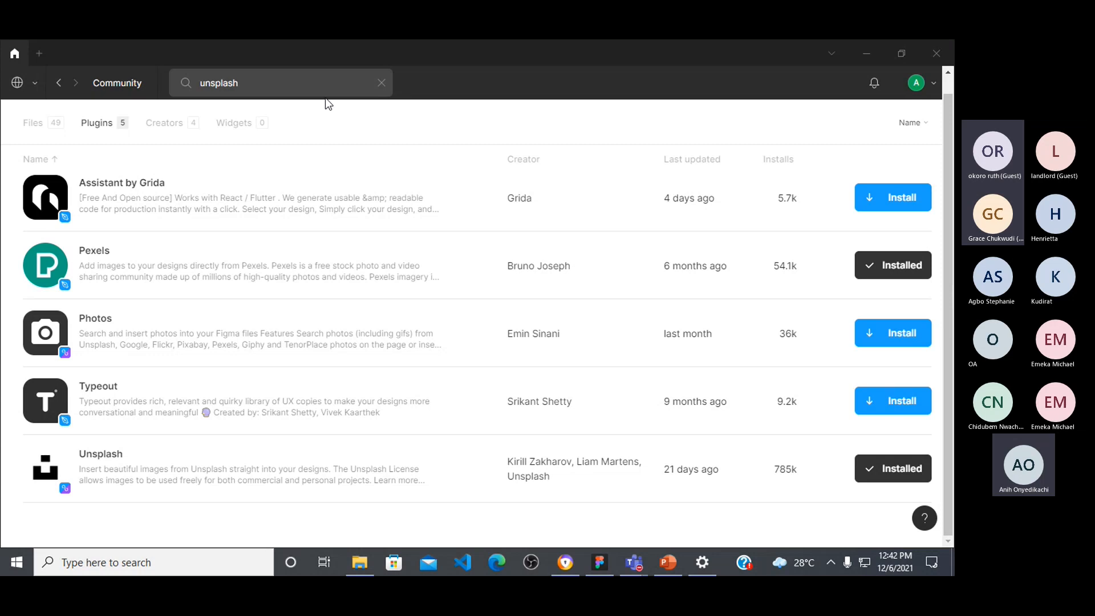
Step: Replace the Community search with "remove bg" to list the background removal plugins
key(BackSpace)
key(BackSpace)
key(BackSpace)
key(BackSpace)
key(BackSpace)
key(BackSpace)
key(BackSpace)
key(BackSpace)
text(rem)
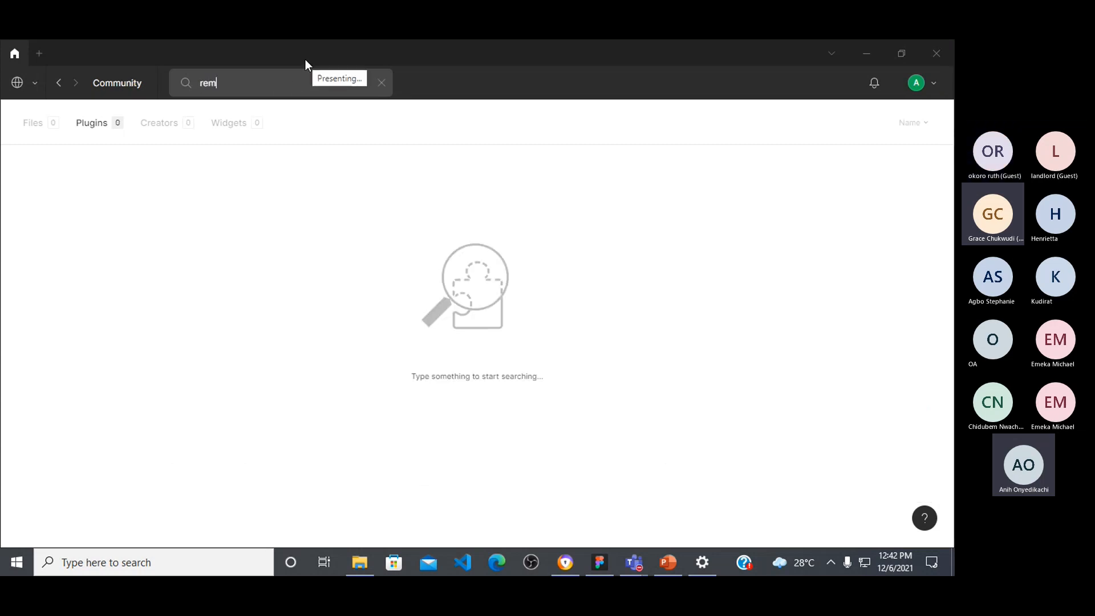
text(ove bg)
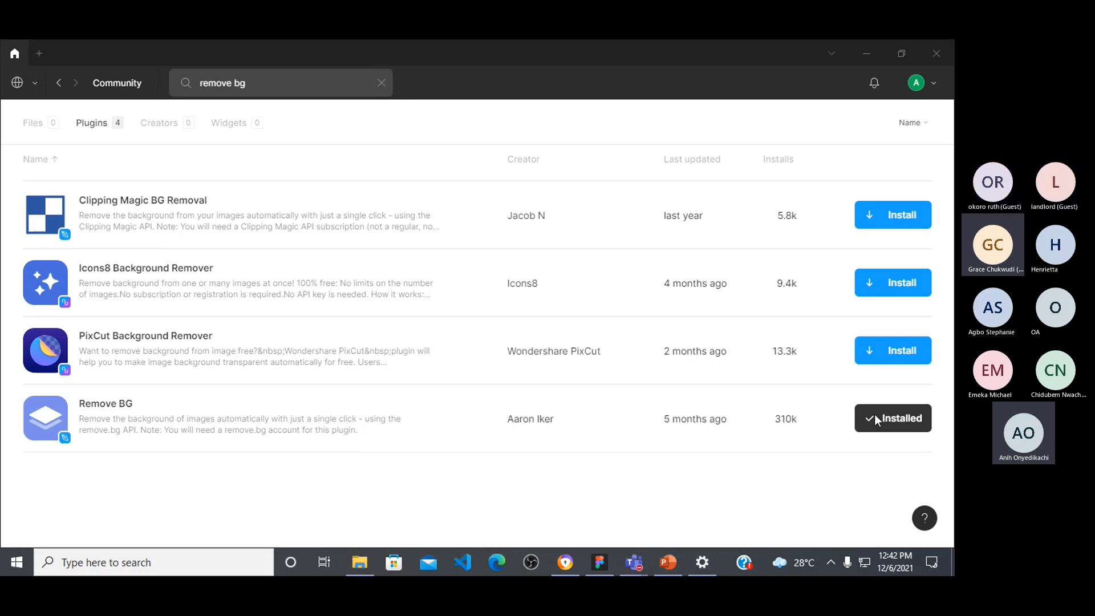
Step: Switch to the Microsoft Teams meeting, admit the waiting guest and return to Figma
mouse_move(638, 558)
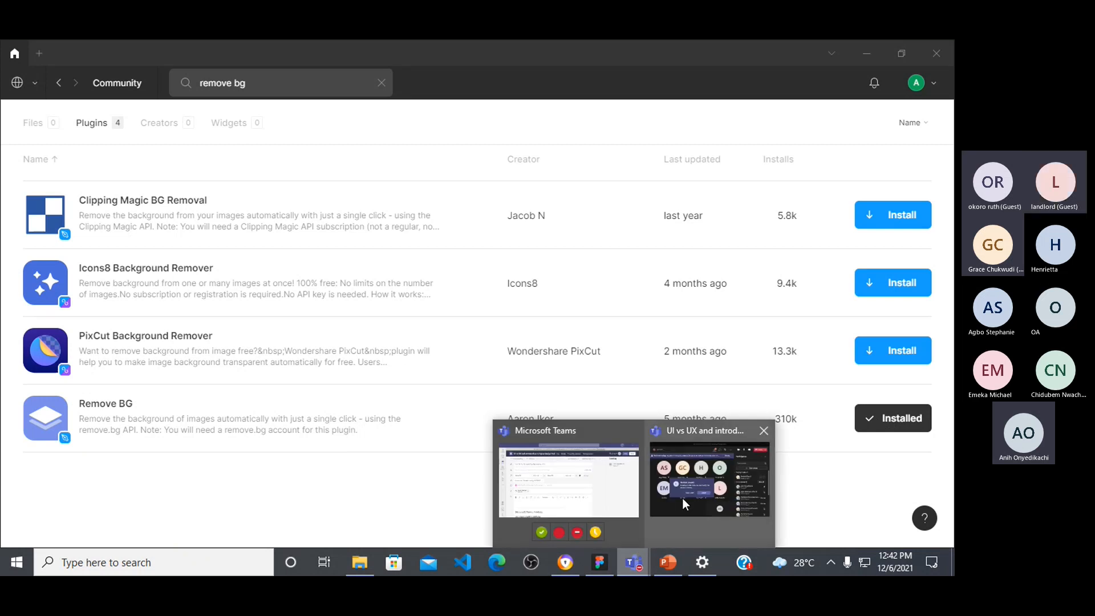
click(682, 498)
click(460, 373)
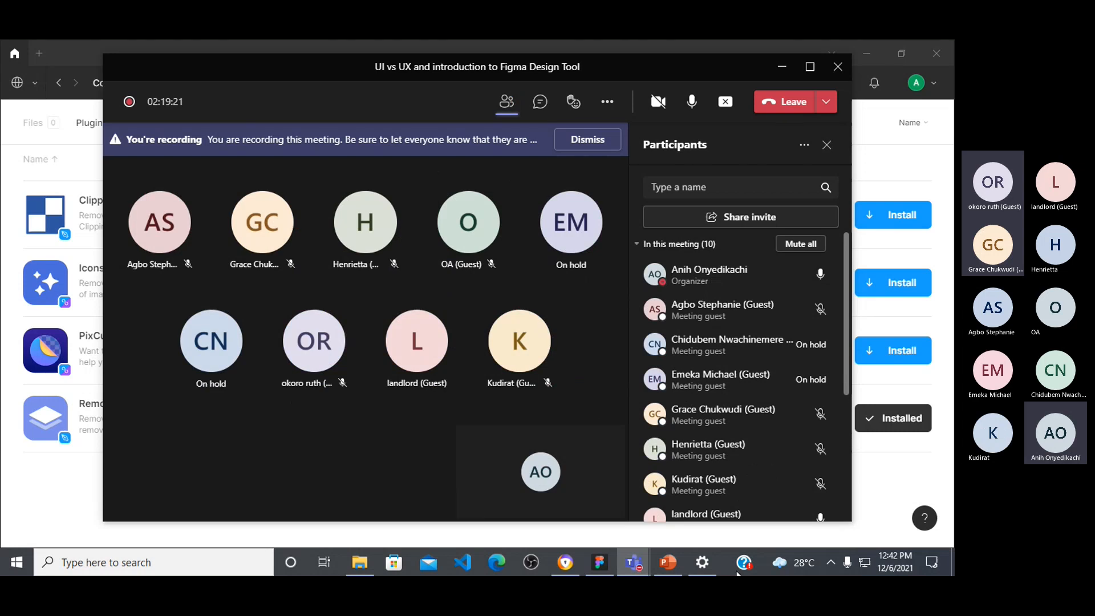
click(599, 563)
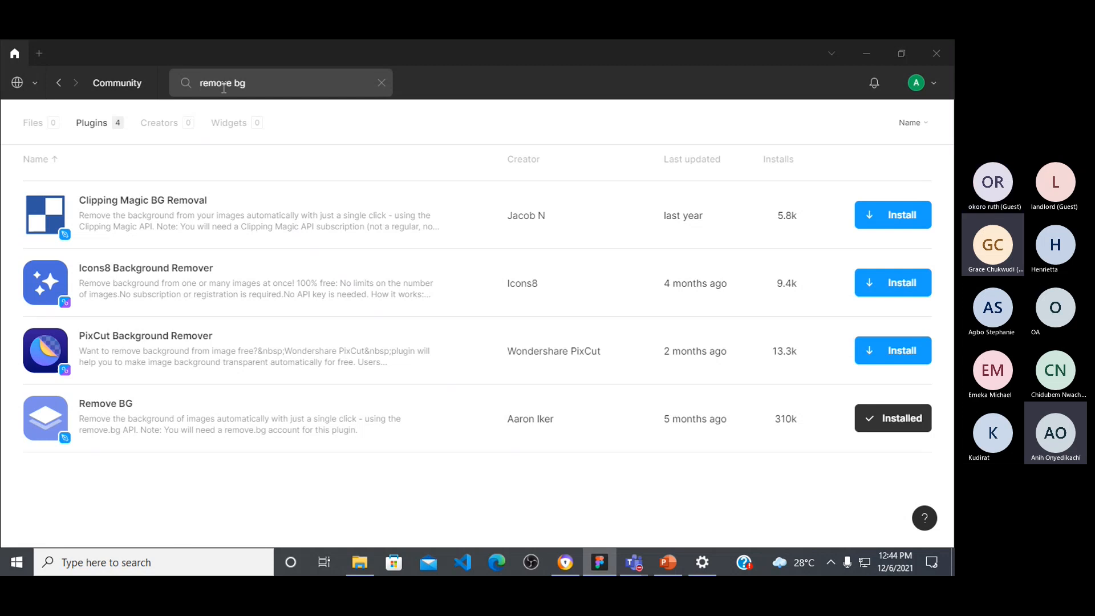
Step: Search the Community for "lorem ipsum", show the matching plugins and locate the Lorem ipsum plugin in the list
key(BackSpace)
key(BackSpace)
key(BackSpace)
key(BackSpace)
key(BackSpace)
key(BackSpace)
key(BackSpace)
key(BackSpace)
key(BackSpace)
text(lorem)
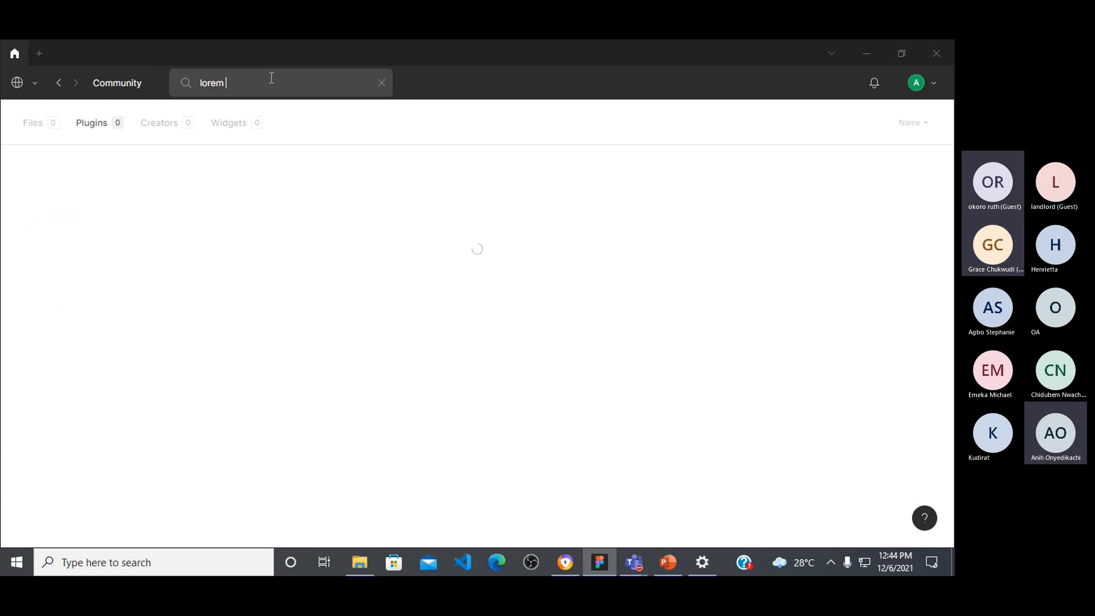
text( ipsum)
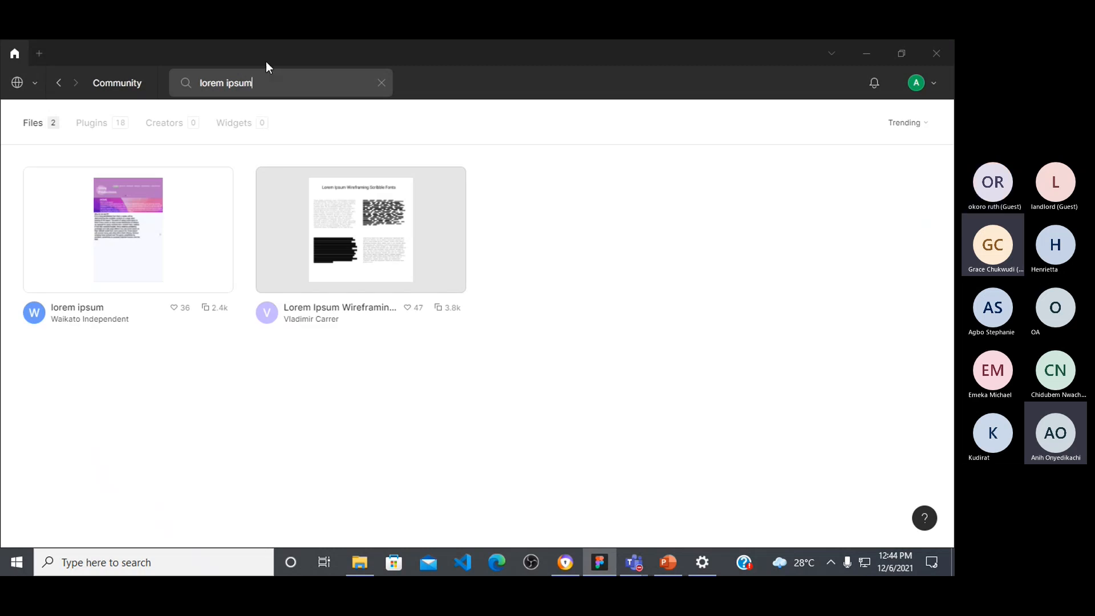
click(105, 122)
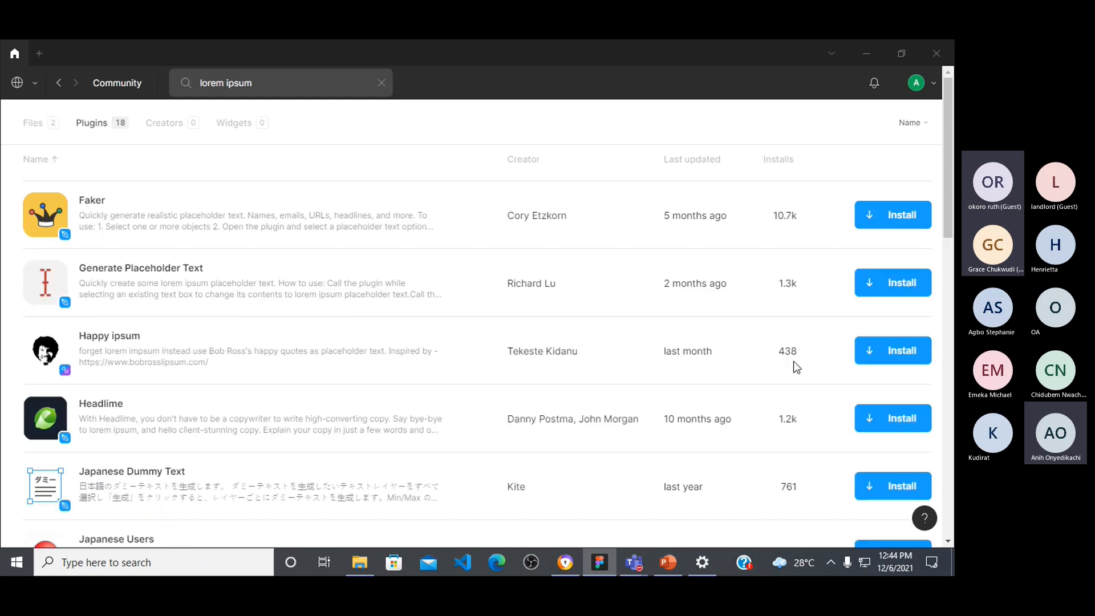
scroll(794, 363, down, 5)
scroll(794, 363, down, 3)
scroll(776, 373, up, 2)
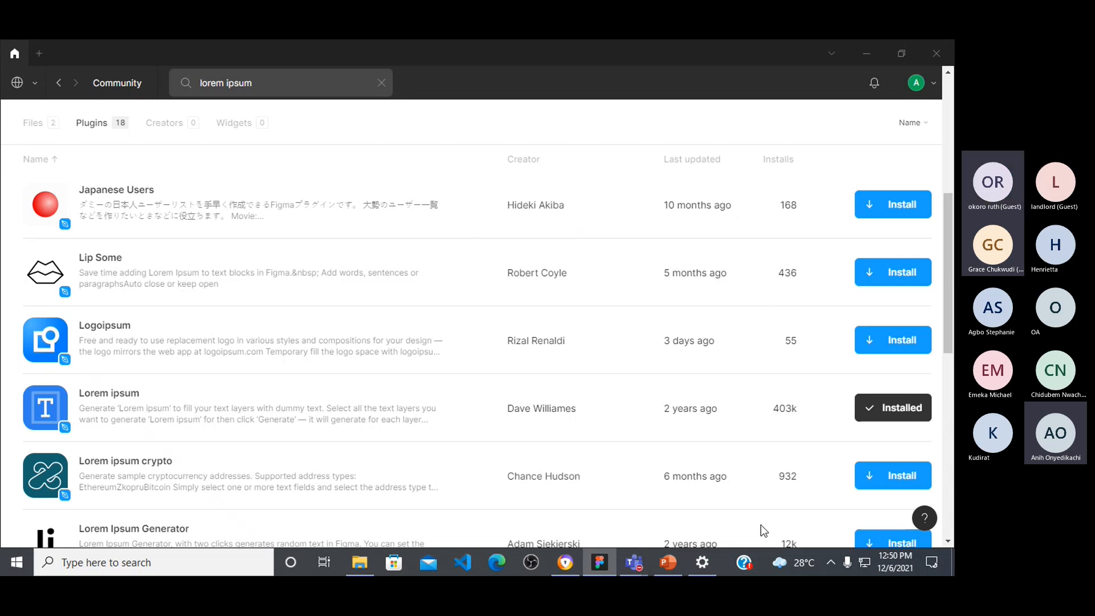
Step: Browse the lorem ipsum plugin results to compare the available dummy-text generators
scroll(768, 500, down, 4)
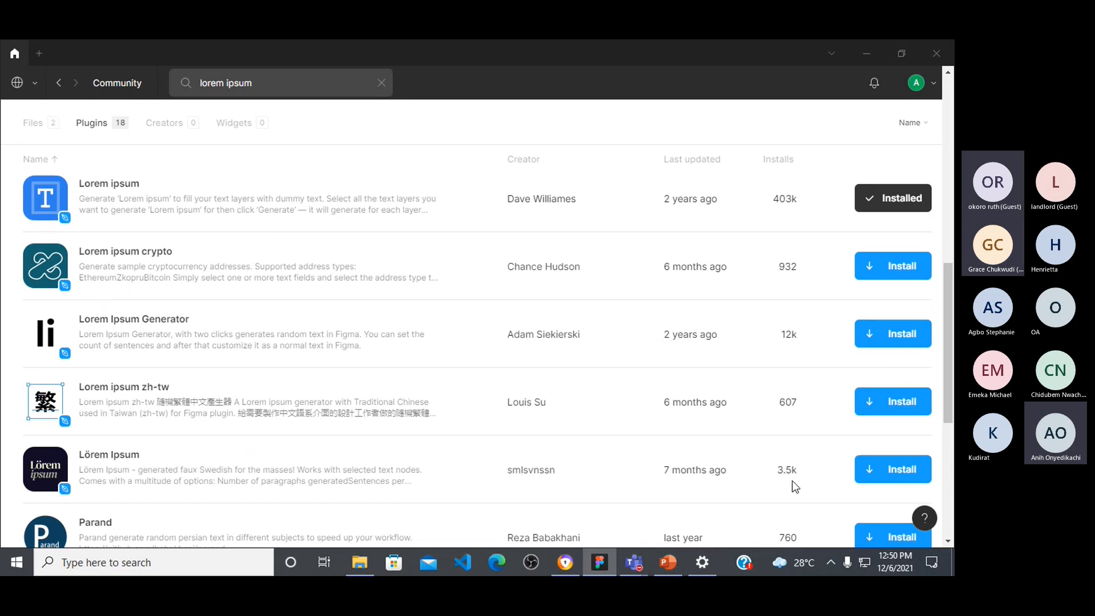
scroll(798, 460, up, 1)
scroll(797, 456, up, 2)
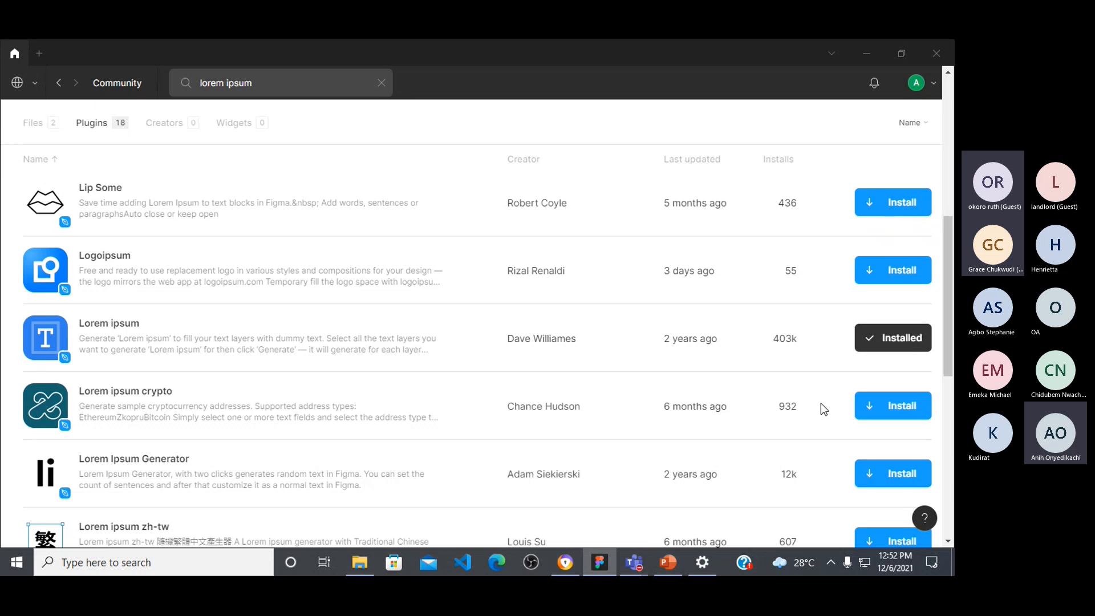
scroll(283, 388, down, 3)
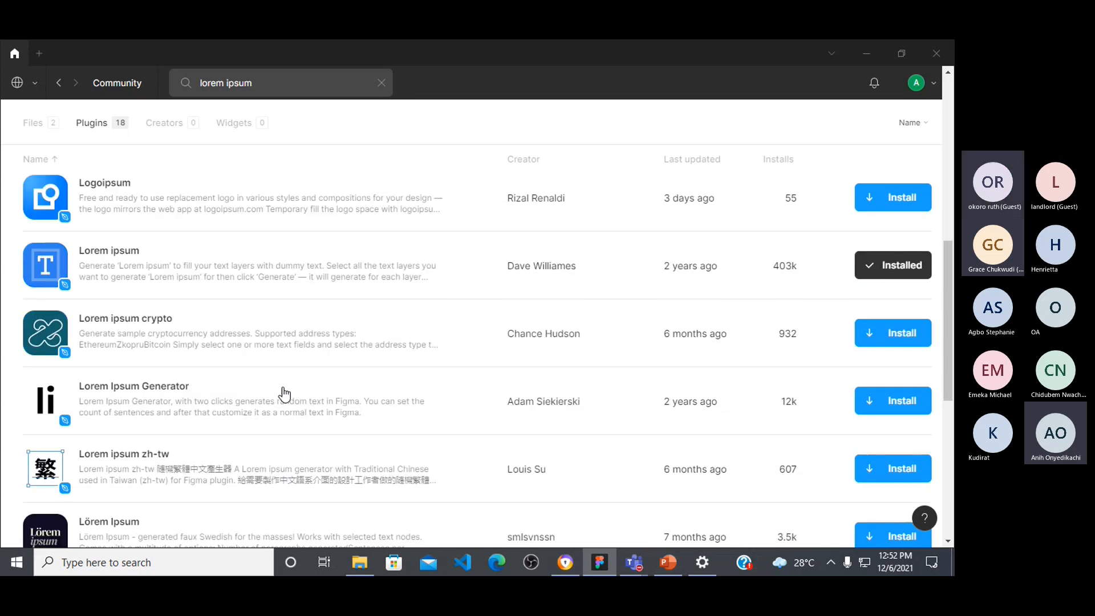
scroll(283, 391, down, 3)
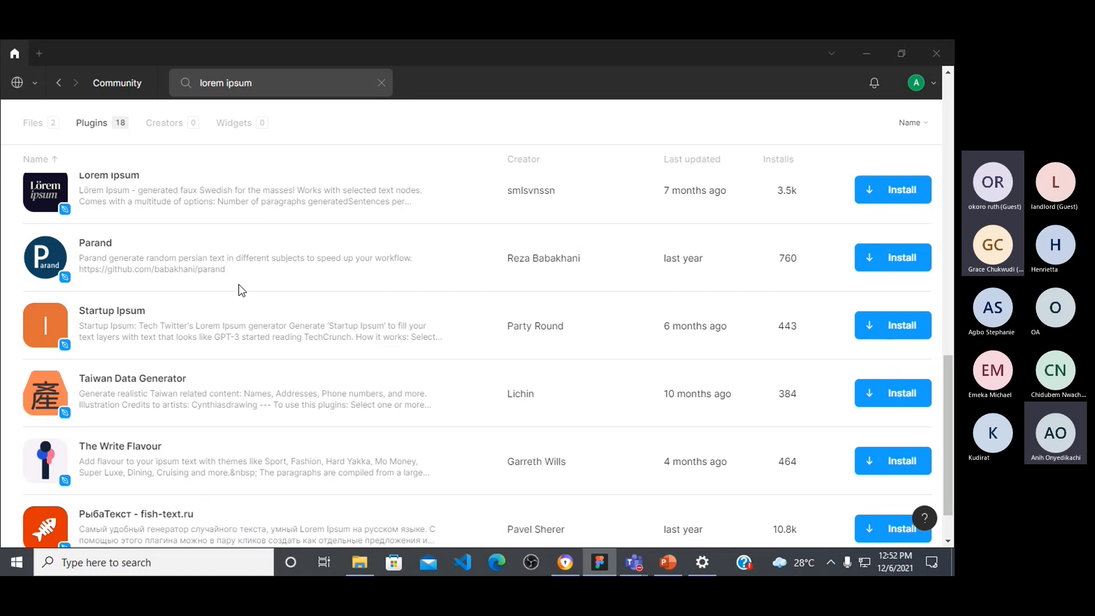
scroll(225, 288, up, 8)
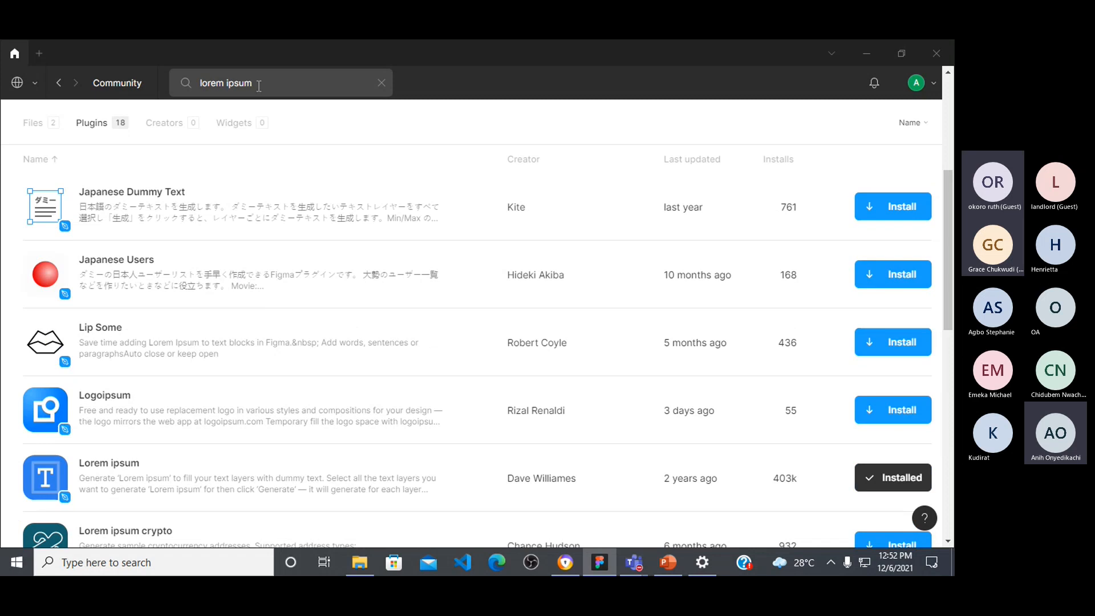
Step: Search the Community plugins for "able", read the details of the Able – Friction free accessibility plugin, and return to the results
key(ctrl+a)
key(BackSpace)
text(able)
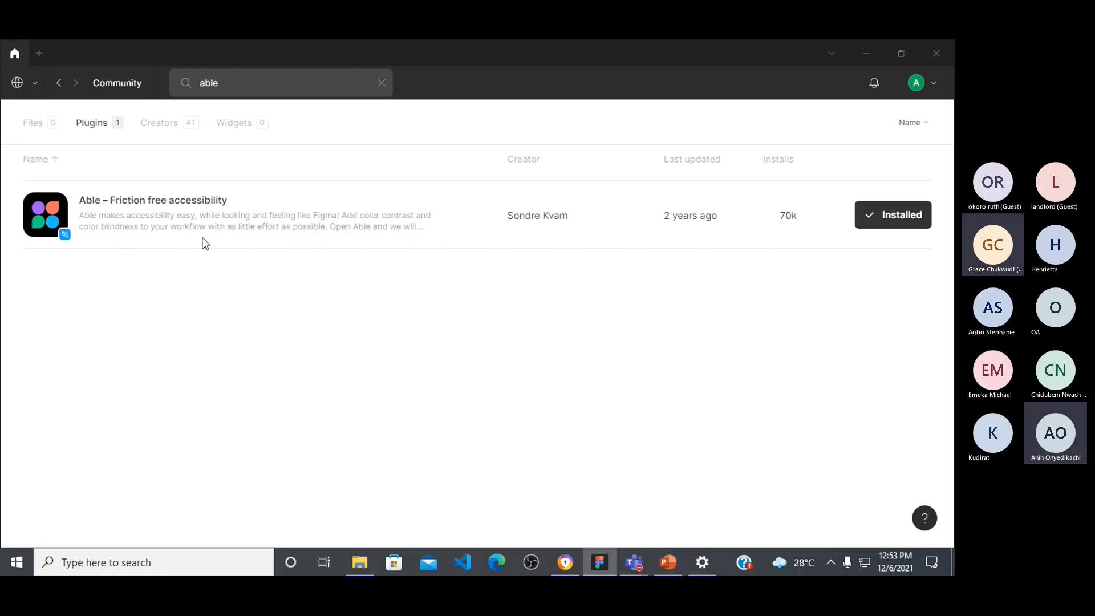
click(294, 224)
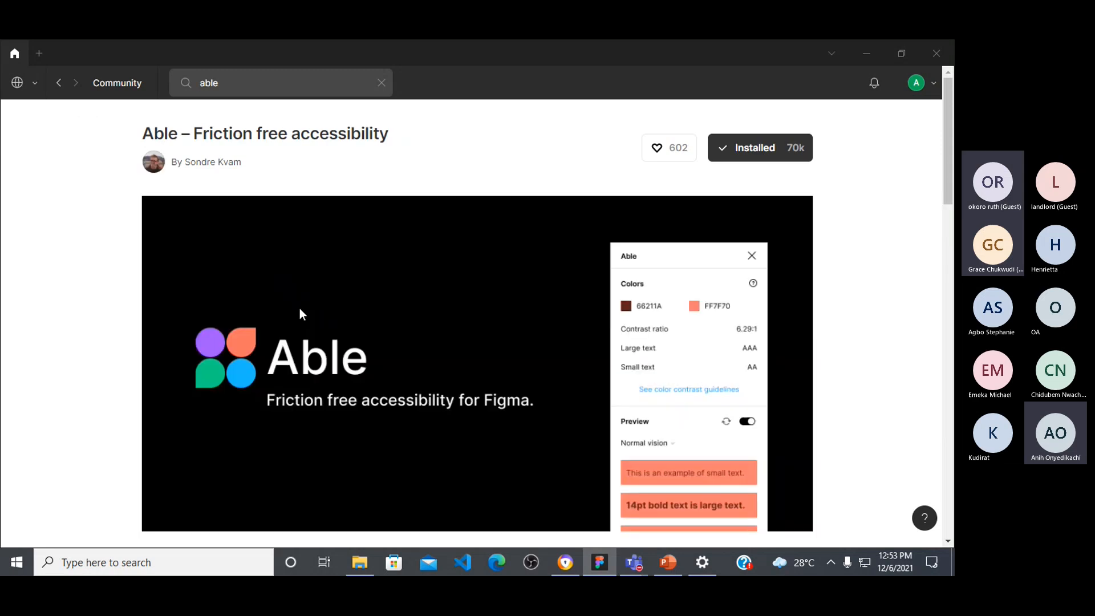
scroll(303, 308, down, 7)
scroll(308, 296, up, 1)
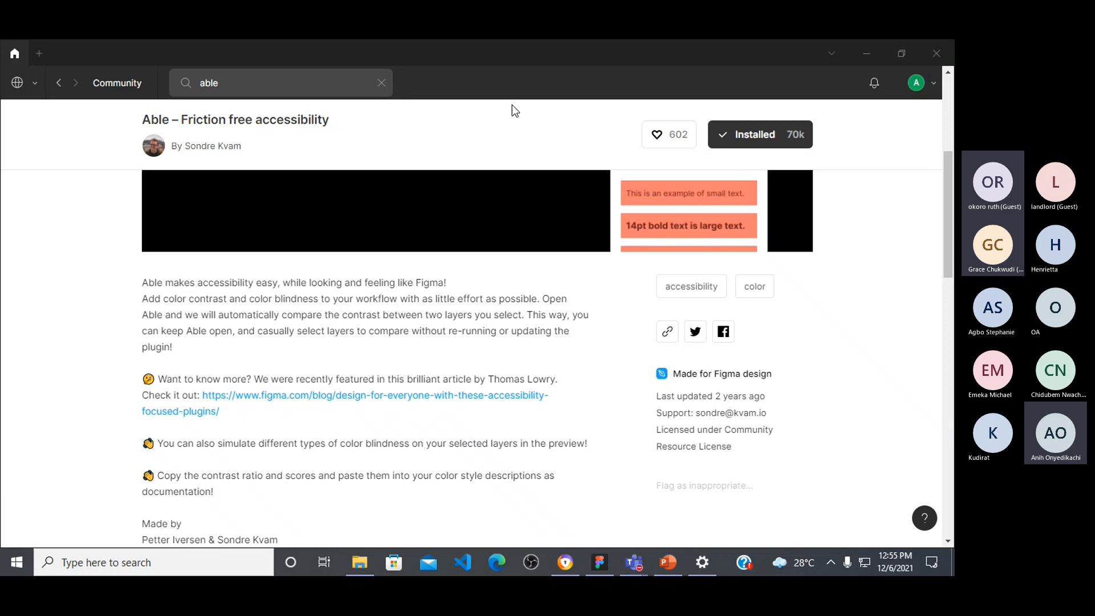
click(59, 83)
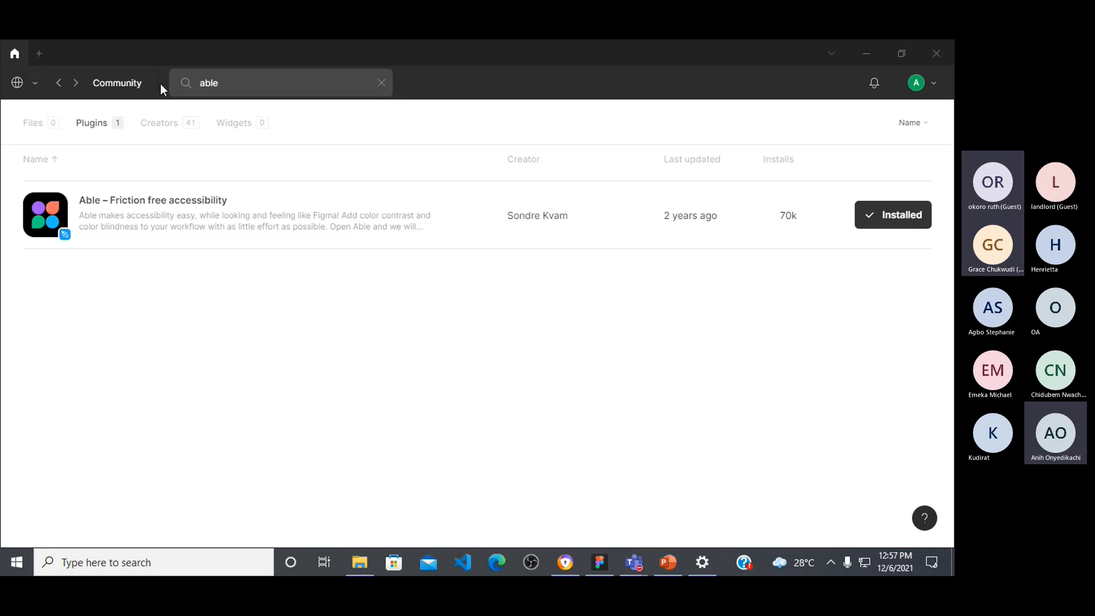
Step: Create a new design file and show the Frame and Slice tool options
click(40, 52)
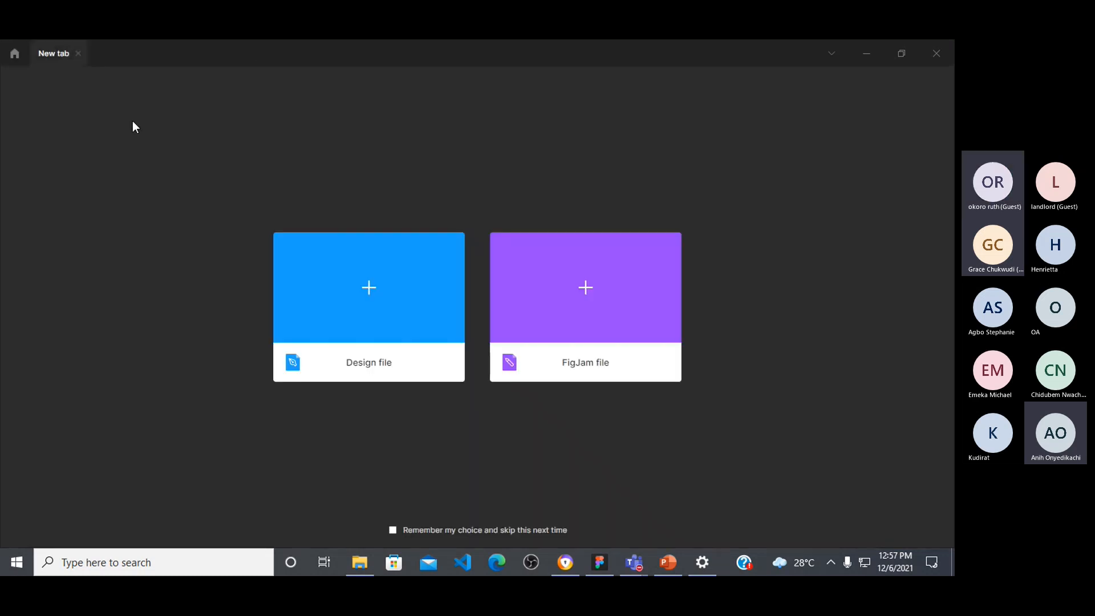
click(366, 294)
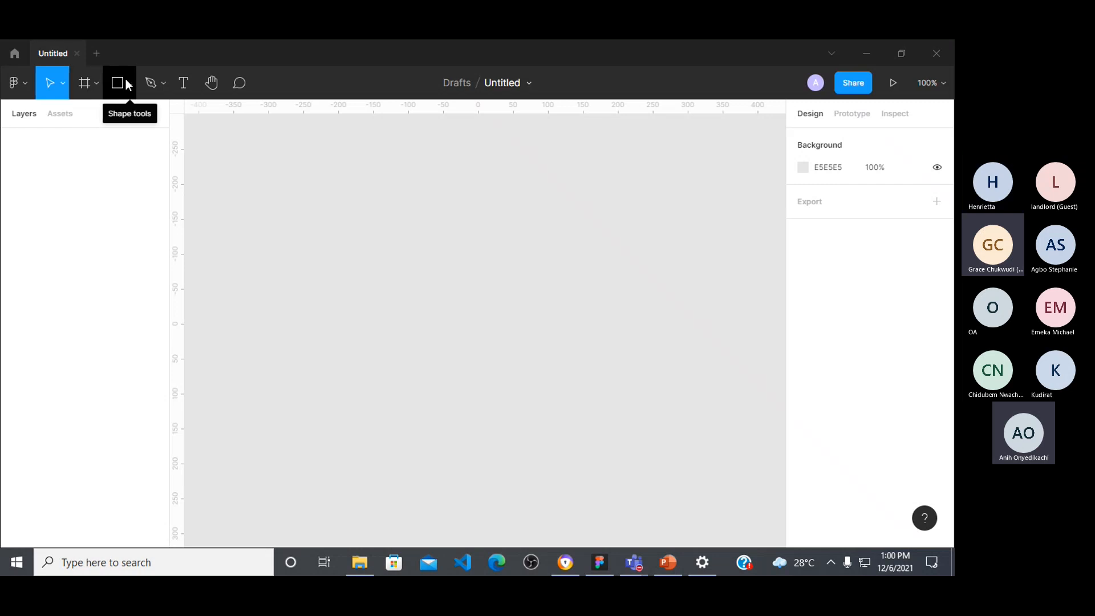
click(98, 86)
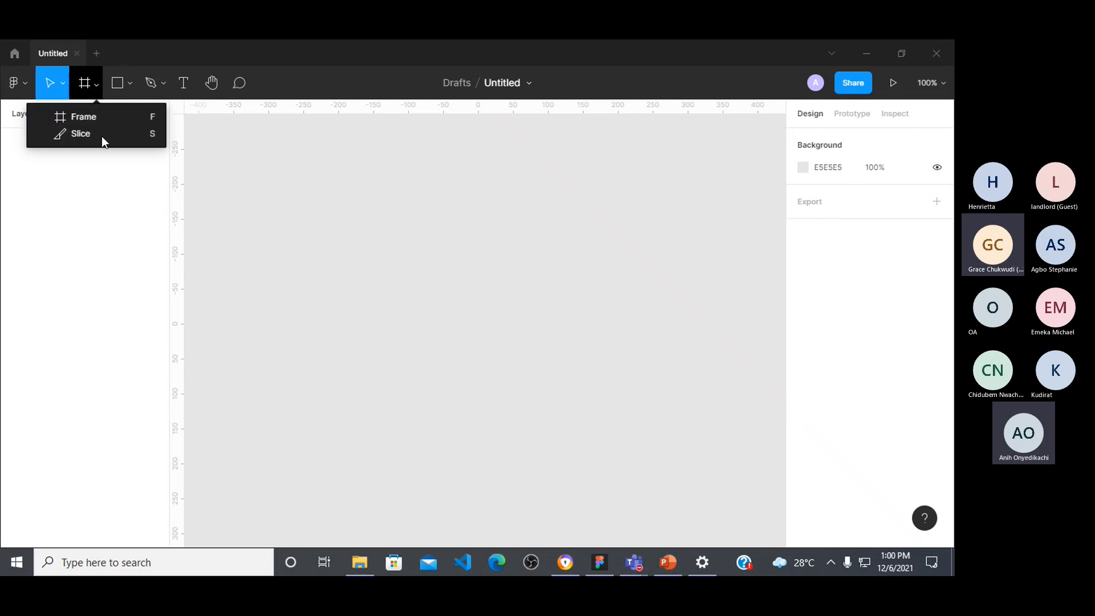
Step: Draw two rectangles side by side on the canvas, the first about 352 × 252 and the second about 264 × 160
click(131, 85)
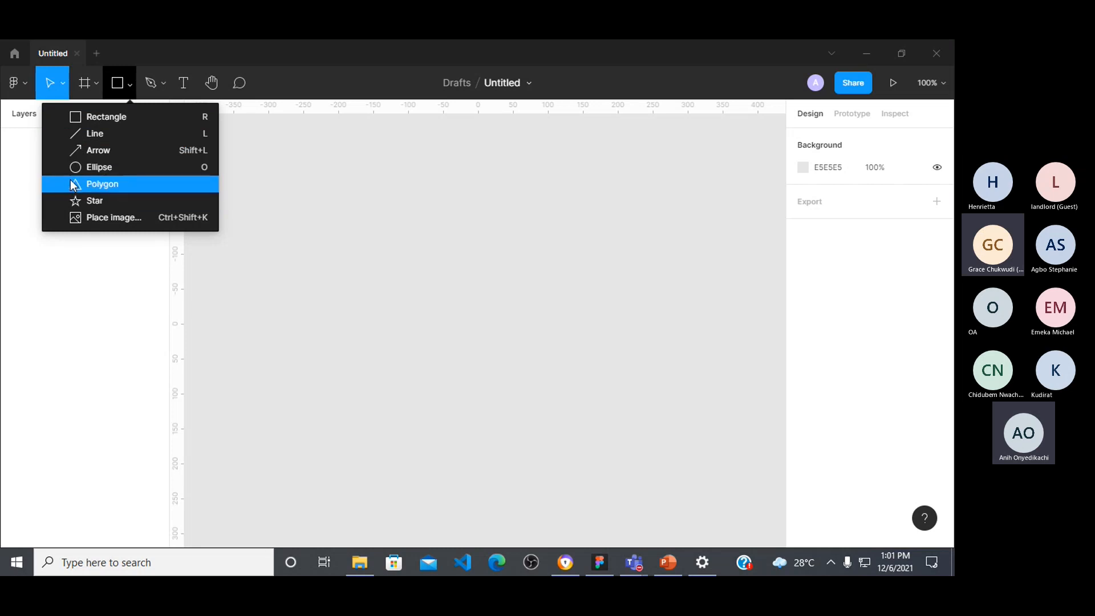
click(91, 123)
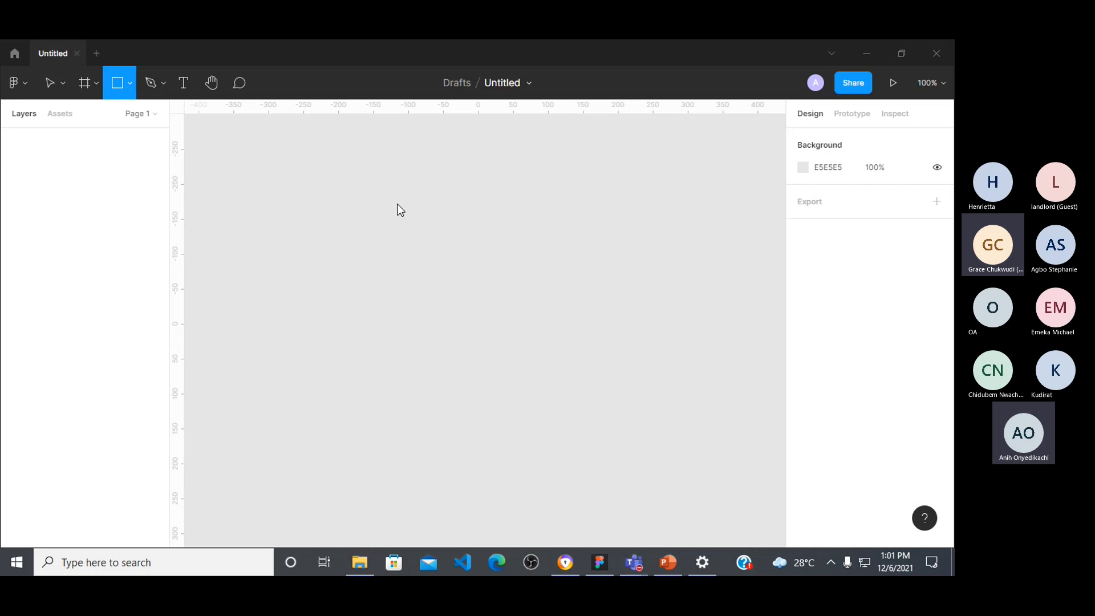
drag(278, 199, 525, 375)
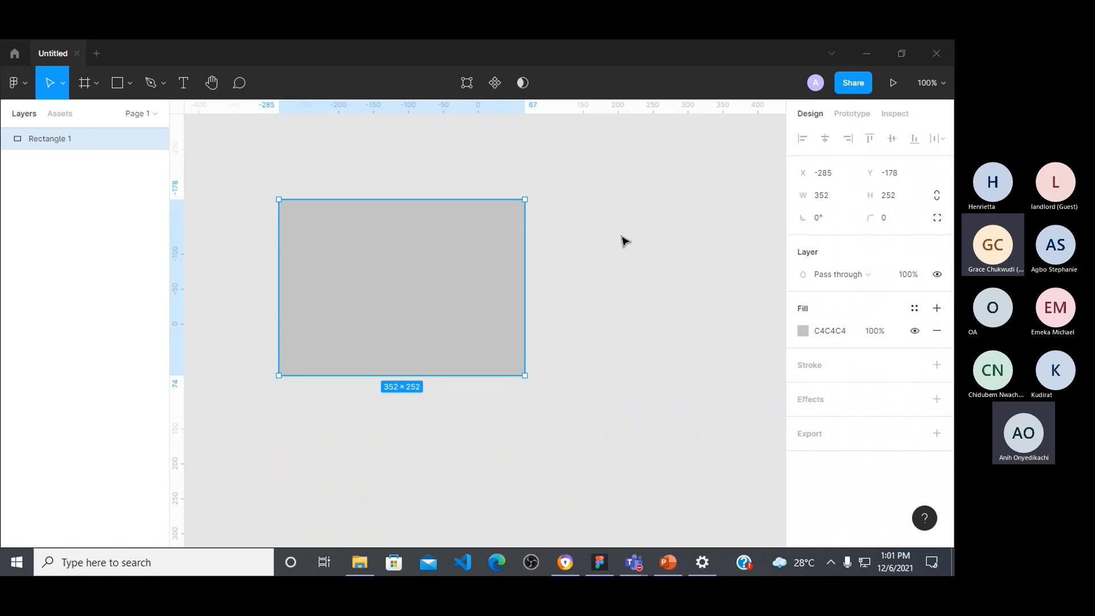
click(566, 265)
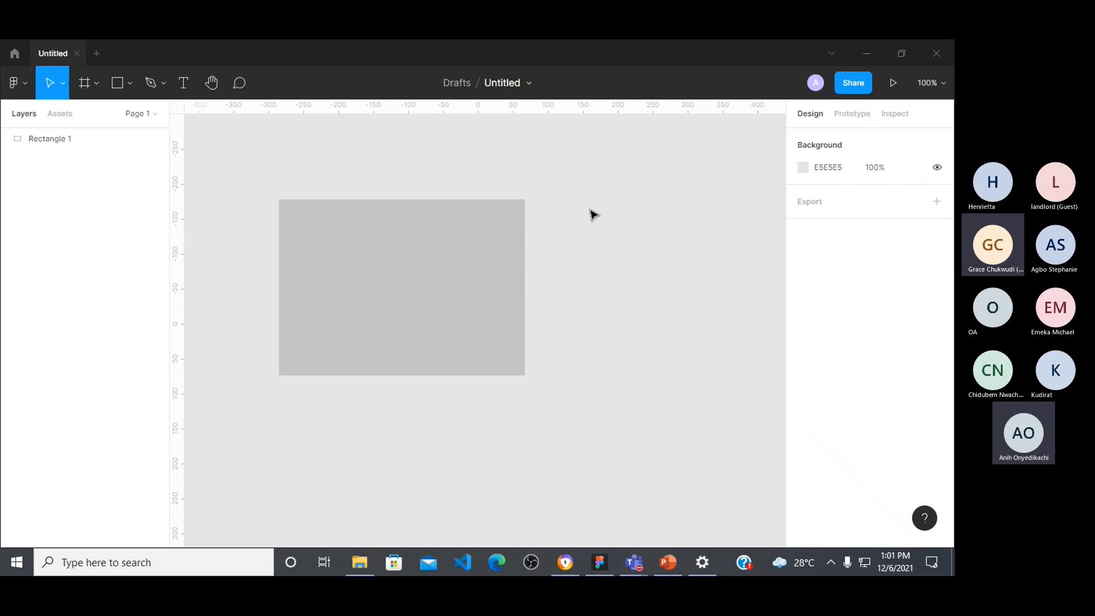
key(r)
drag(589, 209, 774, 321)
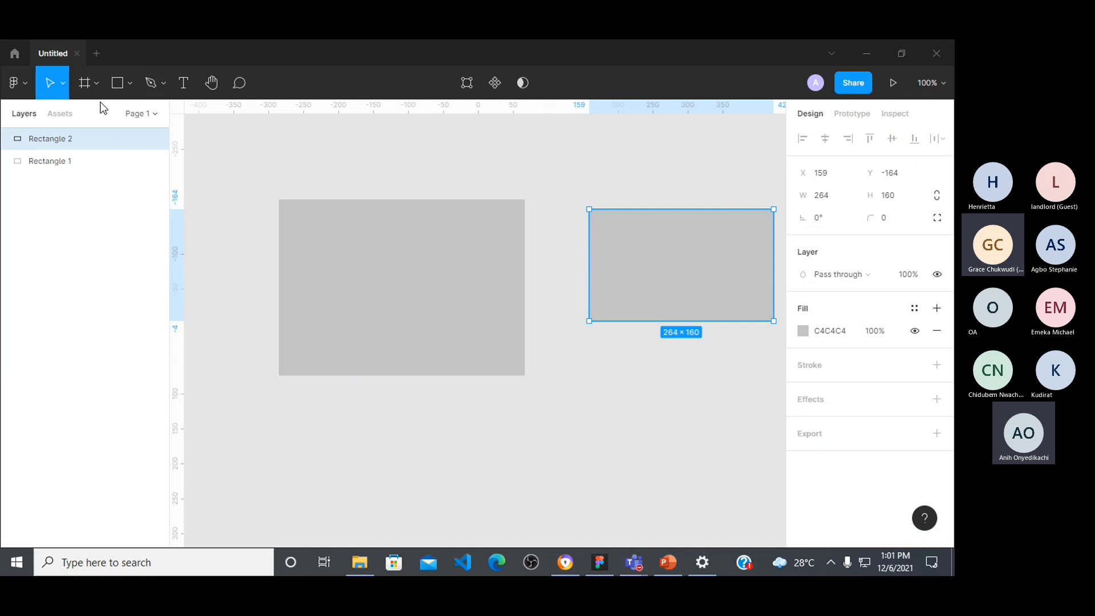
Step: Activate the Frame tool and examine its Phone, Tablet, Desktop and Figma Community size presets
click(96, 85)
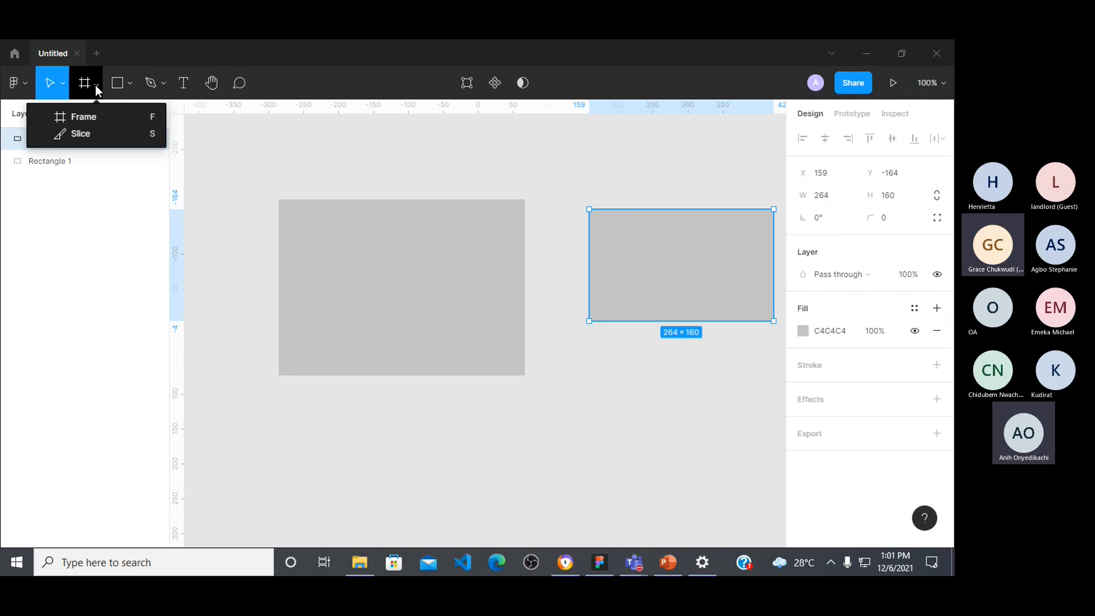
click(110, 119)
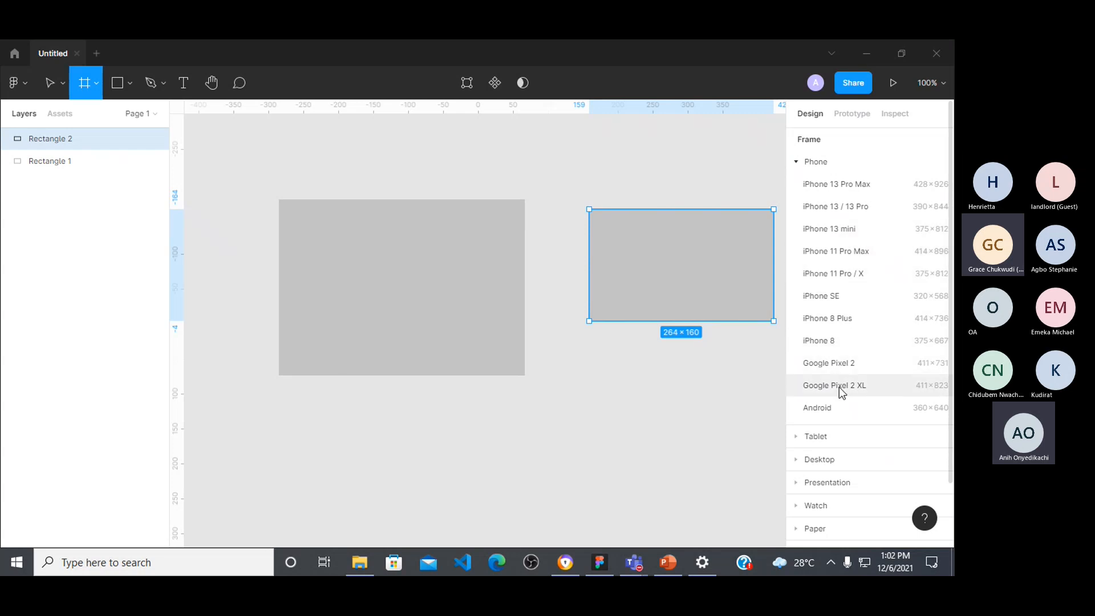
scroll(850, 384, down, 3)
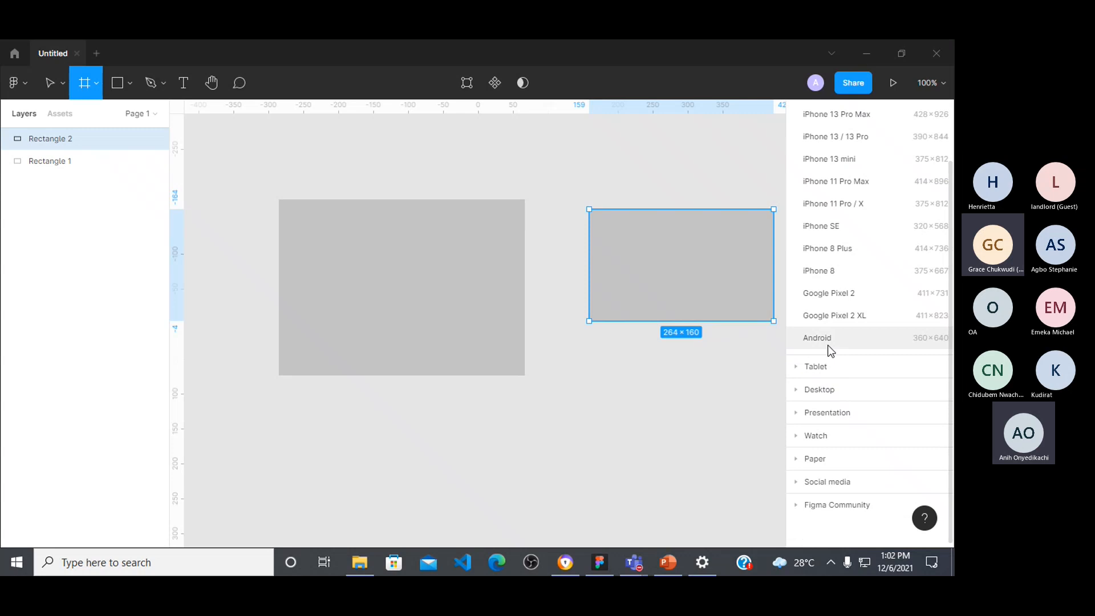
scroll(890, 349, down, 1)
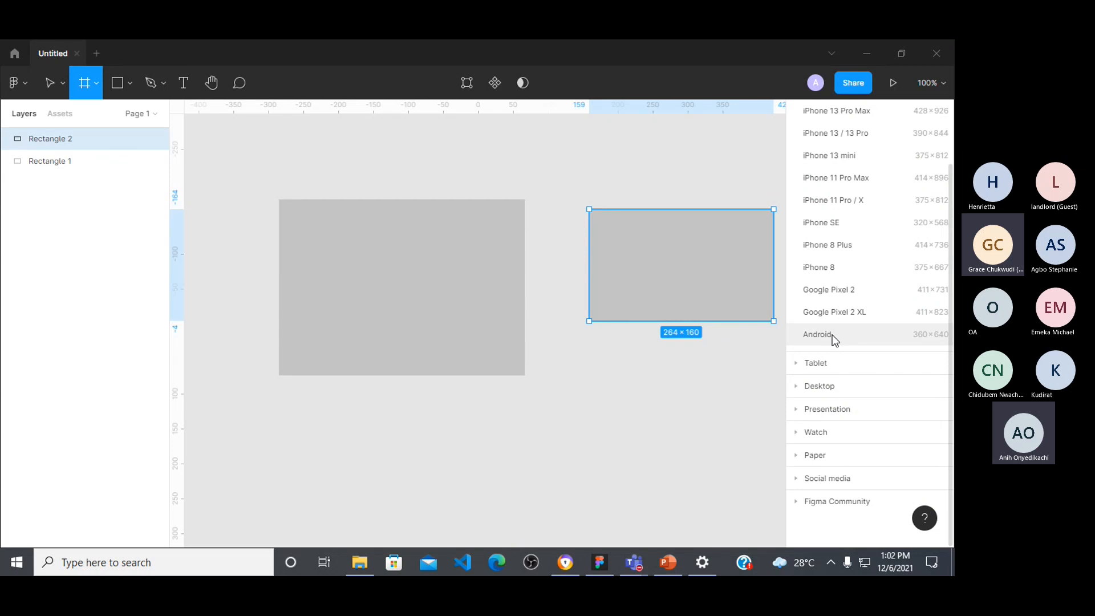
click(802, 367)
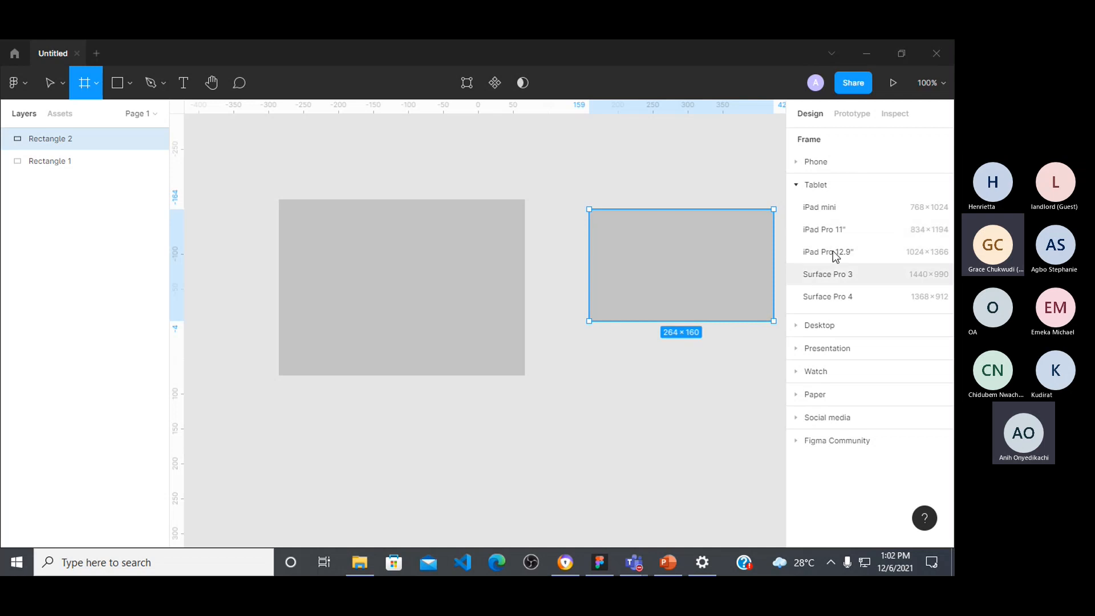
click(799, 326)
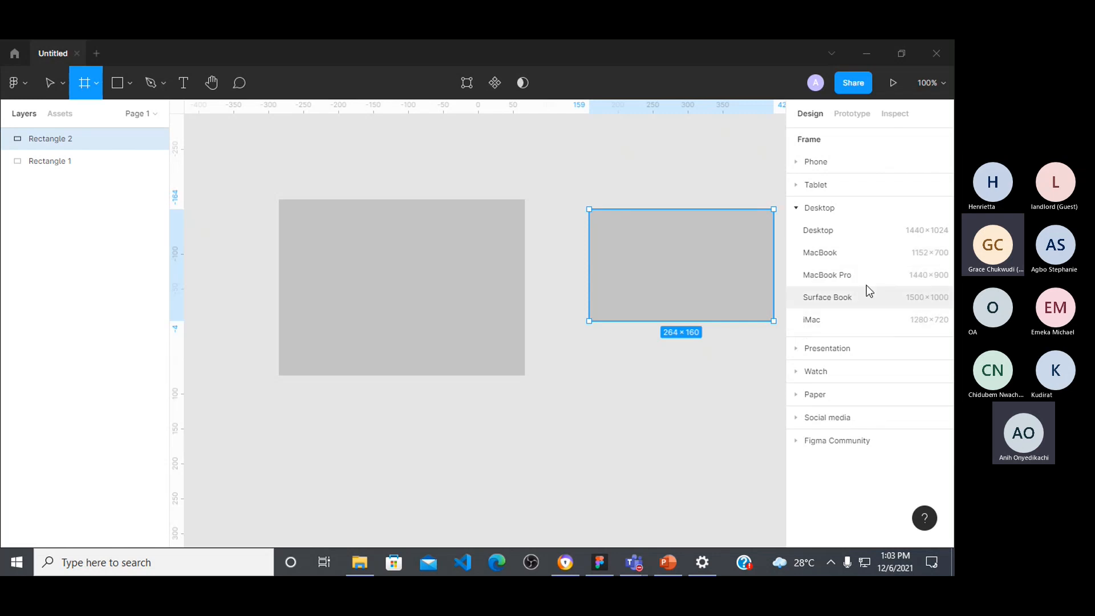
click(795, 441)
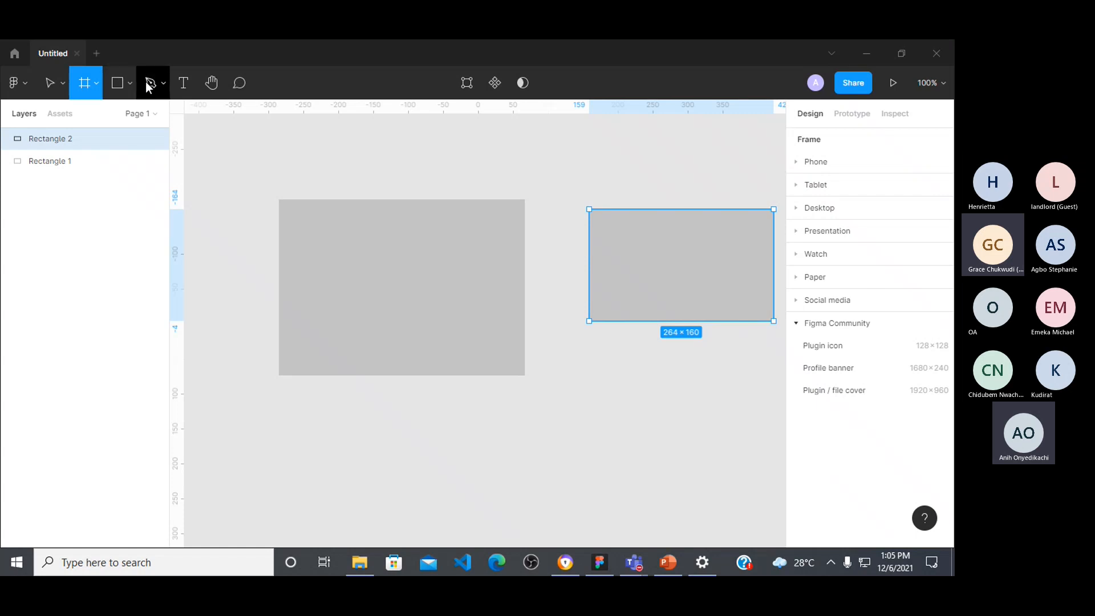
Step: Draw an ellipse about 175 × 171 below the smaller rectangle
click(129, 82)
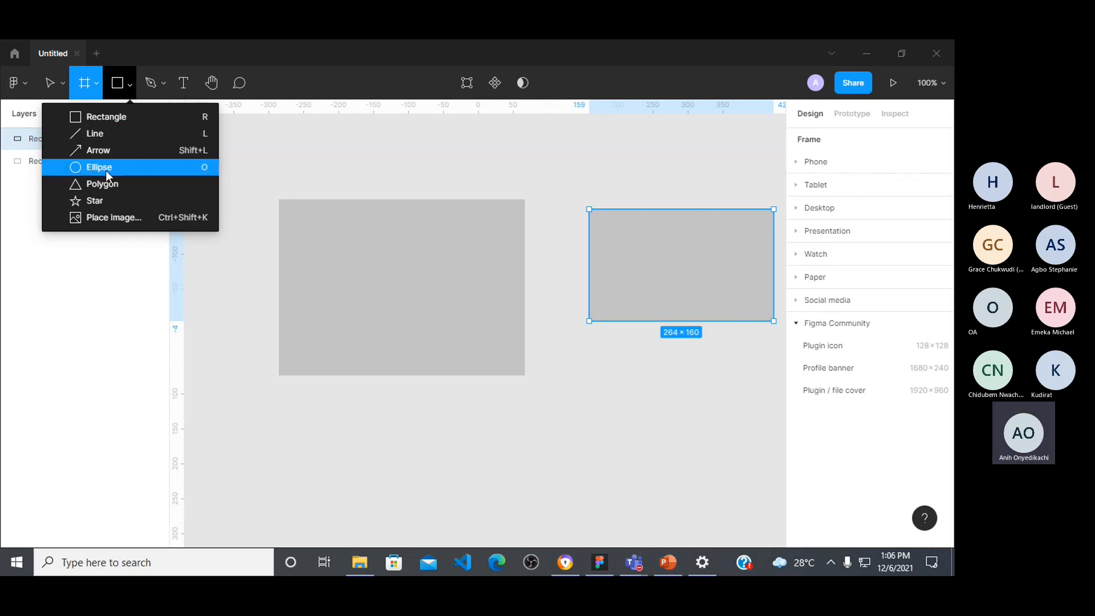
drag(379, 159, 382, 161)
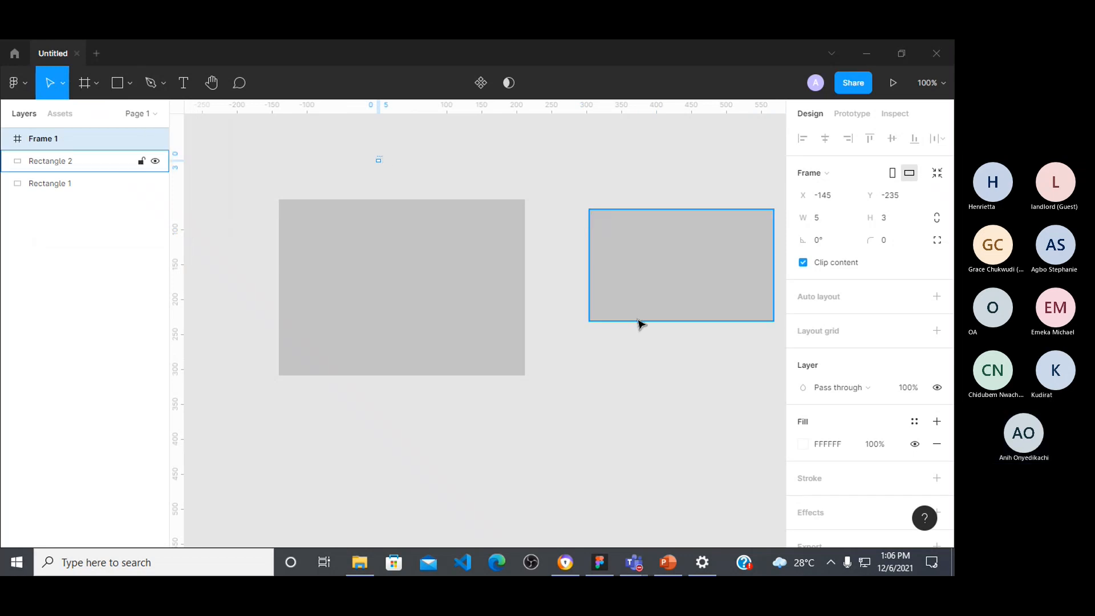
key(o)
mouse_move(578, 360)
mouse_down()
mouse_move(689, 446)
mouse_move(701, 479)
mouse_up()
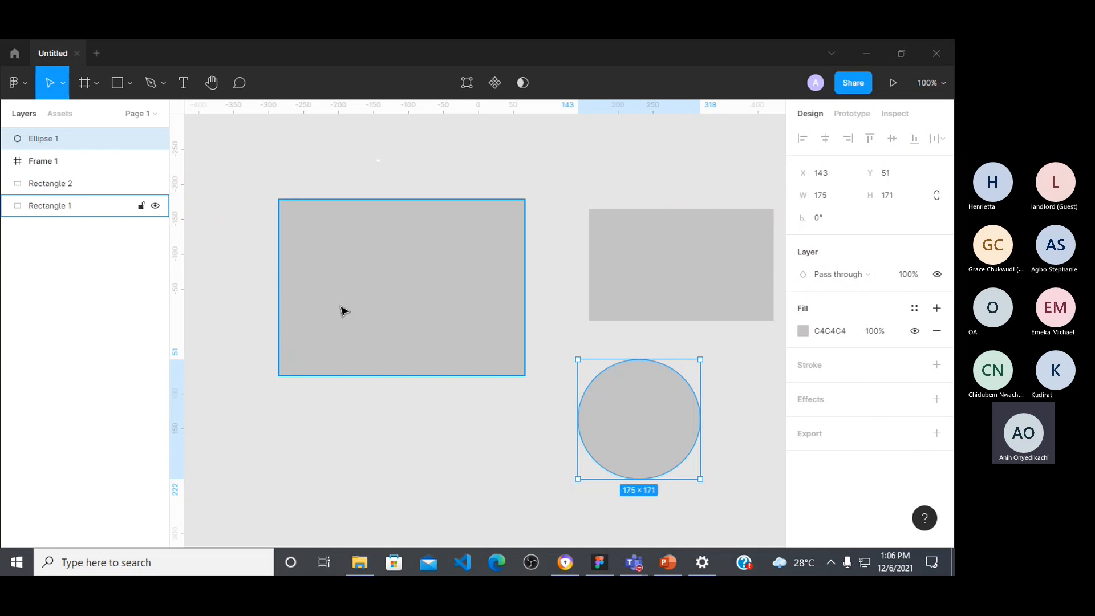
Step: Show the Move and Scale tool options and move the smaller rectangle closer to the larger one, to about X 79, Y -140
click(668, 262)
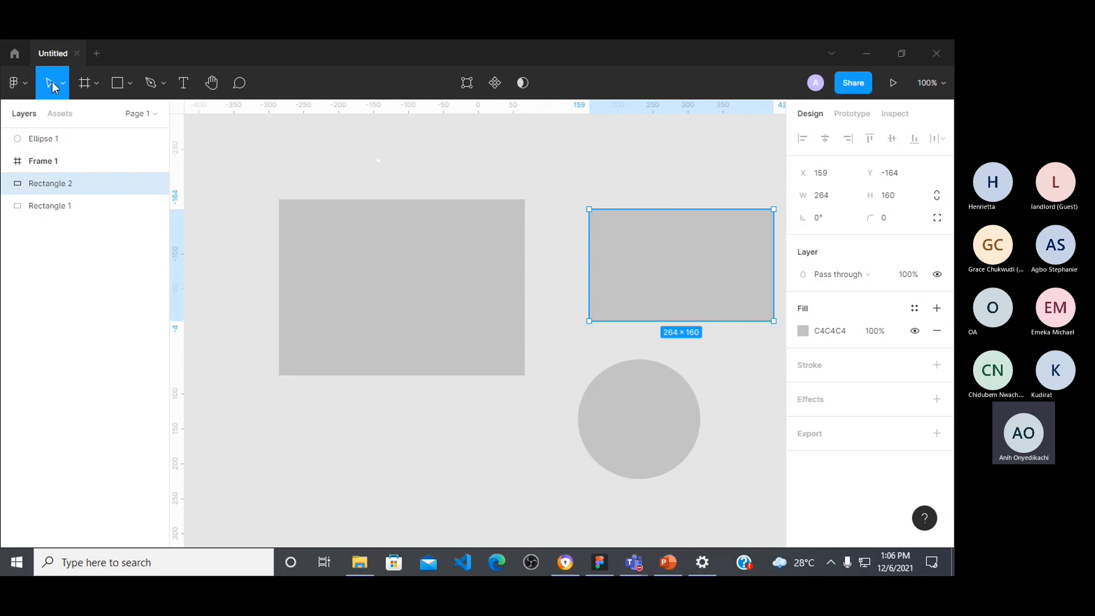
click(66, 87)
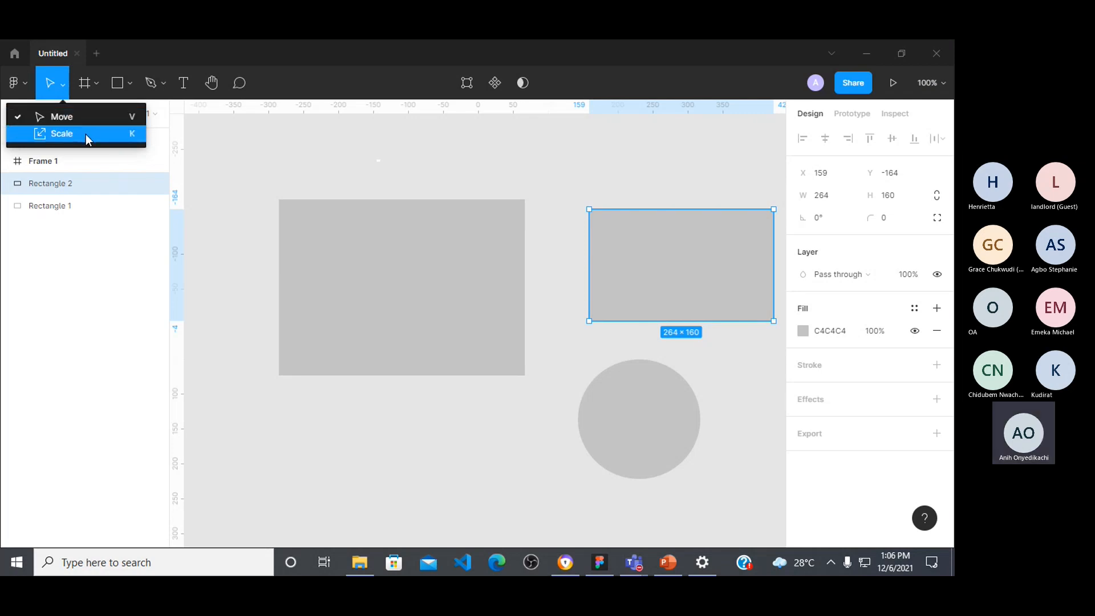
drag(660, 269, 604, 277)
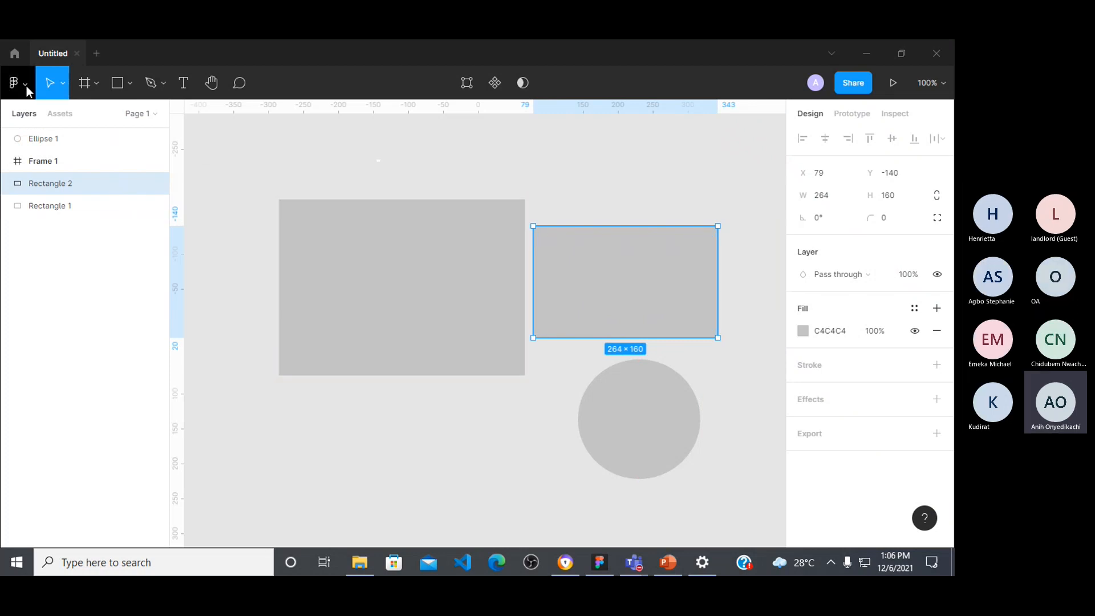
Step: Enlarge the smaller rectangle proportionally with the Scale tool to about 279 × 169
click(63, 85)
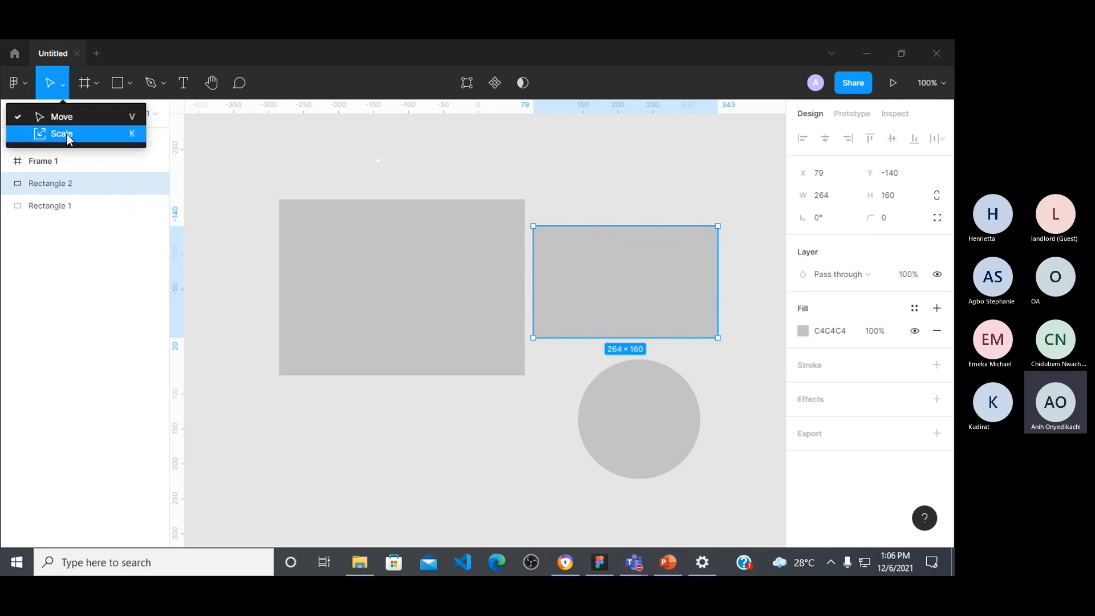
click(67, 136)
mouse_move(545, 227)
mouse_down()
mouse_move(537, 121)
mouse_move(543, 234)
mouse_move(583, 306)
mouse_move(553, 220)
mouse_up()
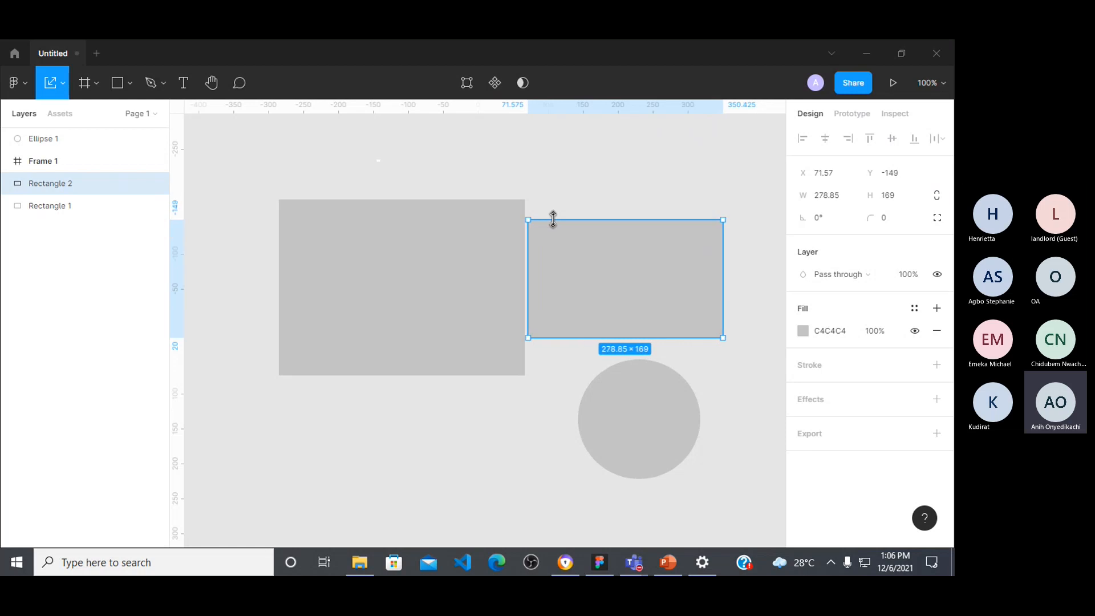
Step: With the Move tool, resize the smaller rectangle to about 278 × 223 and move it over the larger rectangle's lower edge
click(63, 84)
click(62, 112)
drag(615, 220, 612, 126)
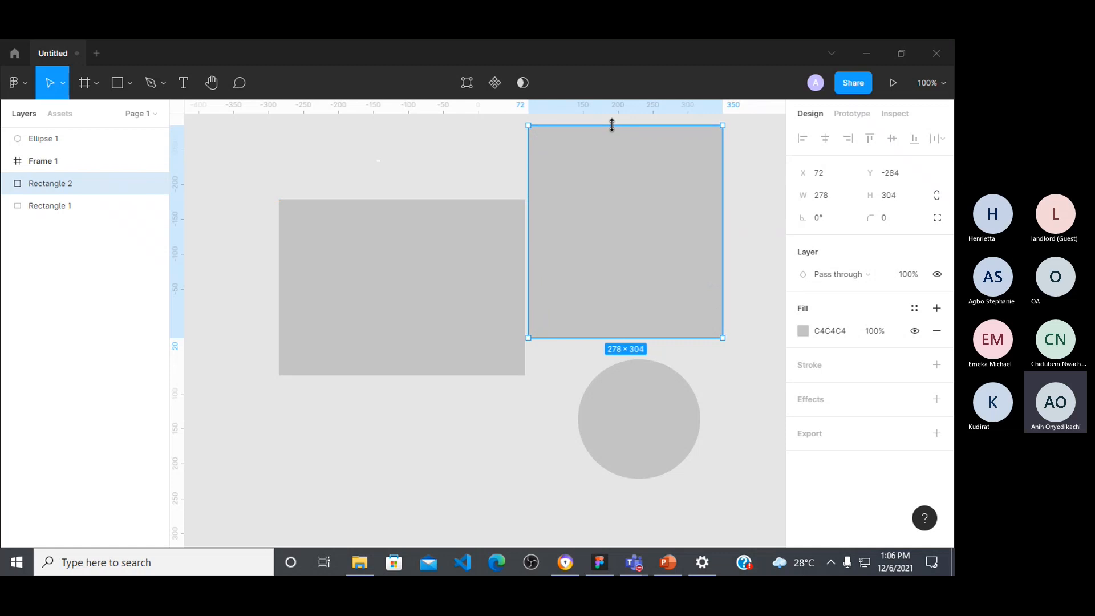
drag(612, 126, 621, 181)
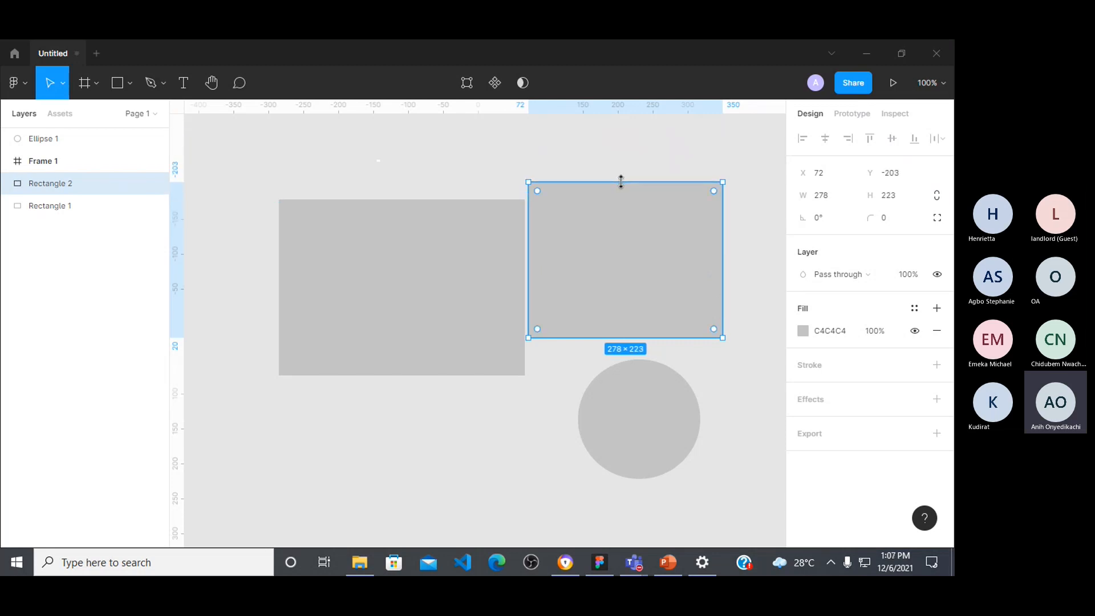
drag(628, 274, 463, 442)
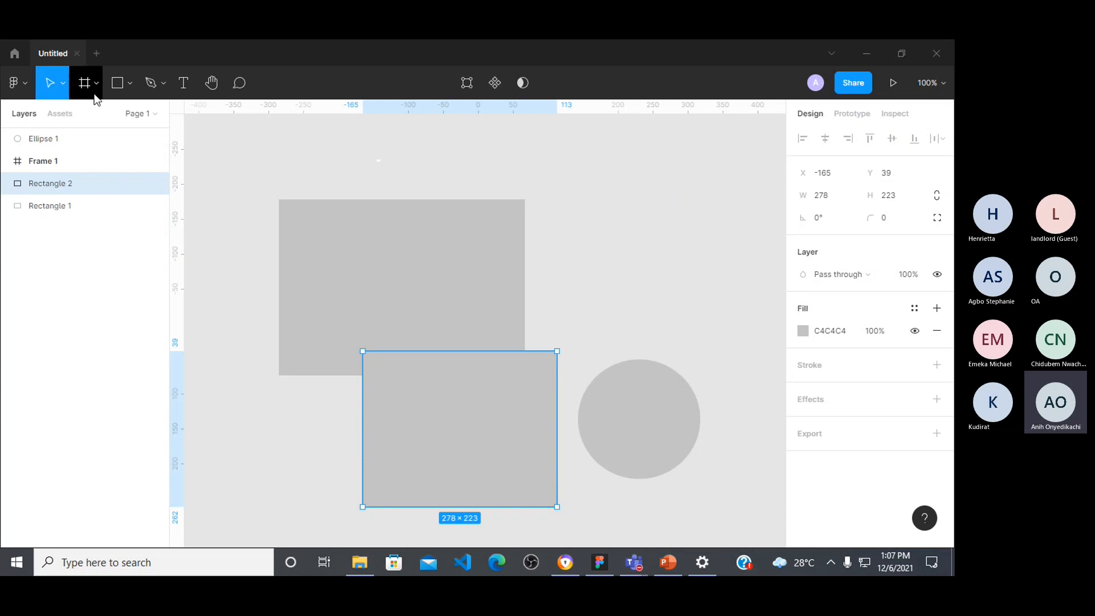
Step: Shrink the overlapping rectangle to about 266 × 213 and place copies of it at about X 107, Y -232 and X 231, Y 30
drag(361, 351, 385, 354)
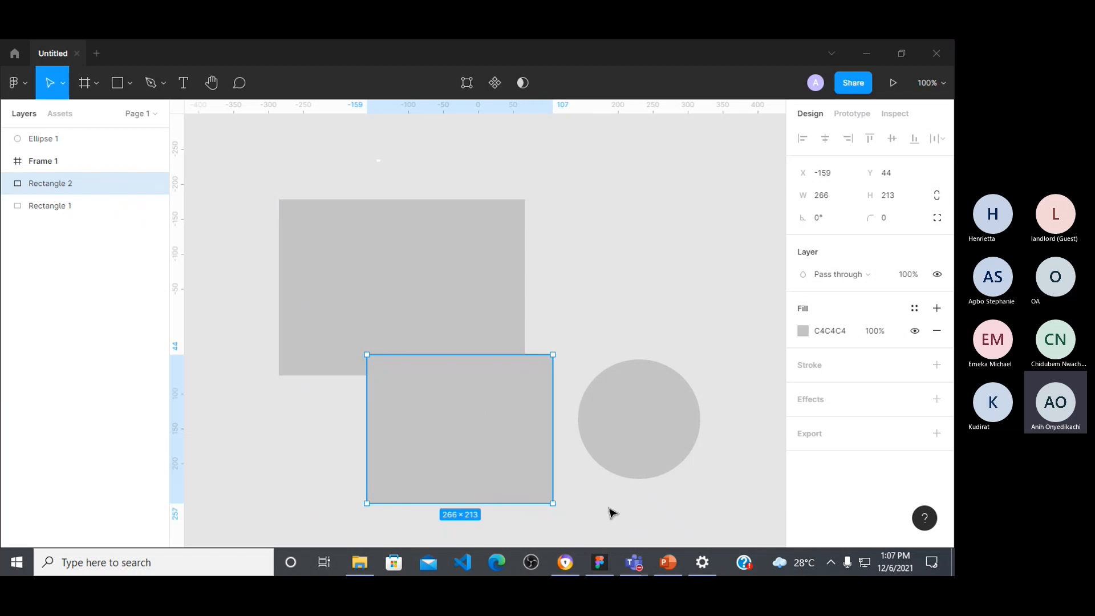
drag(489, 432, 675, 242)
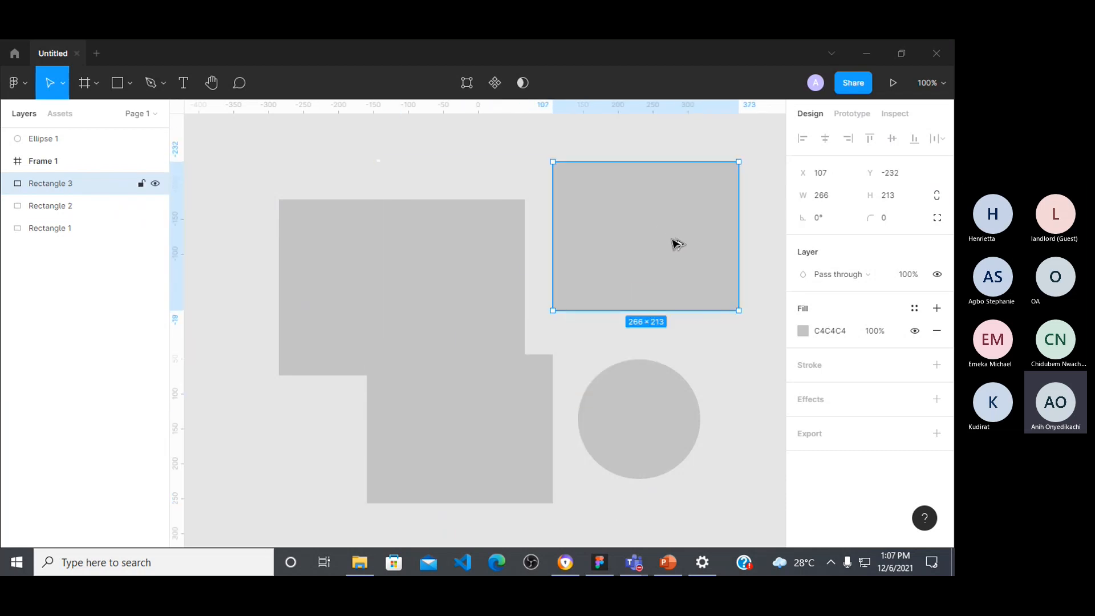
key(alt)
click(462, 418)
drag(463, 418, 740, 411)
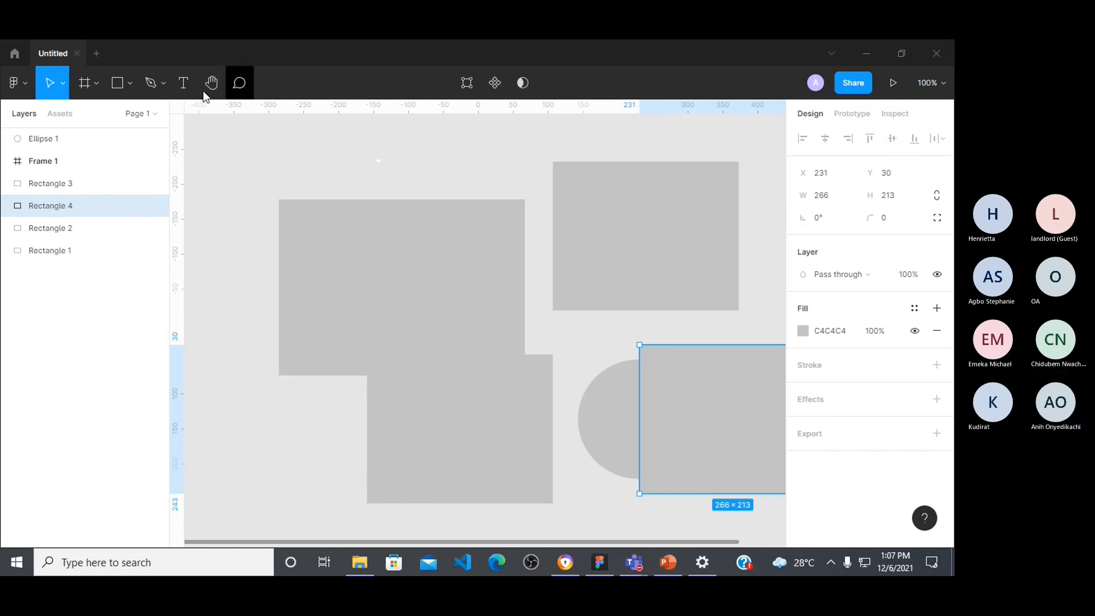
Step: Draw a freehand zigzag line ending in a loop across the upper edge of the large rectangle with the Pencil tool
click(162, 81)
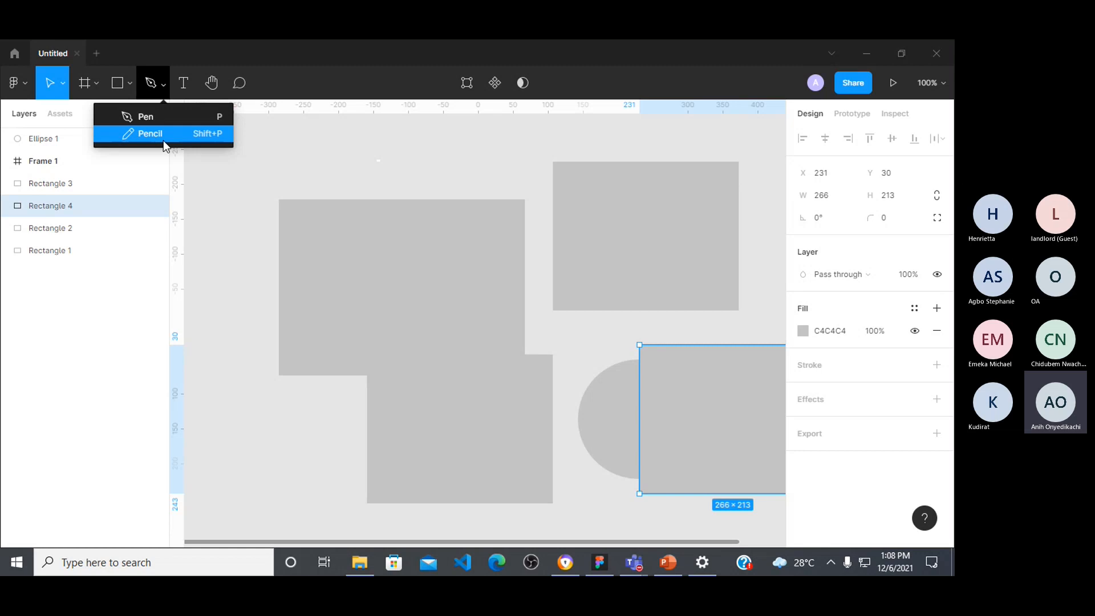
click(143, 133)
mouse_move(303, 135)
mouse_down()
mouse_move(366, 147)
mouse_move(377, 133)
mouse_move(401, 169)
mouse_move(525, 195)
mouse_move(498, 232)
mouse_up()
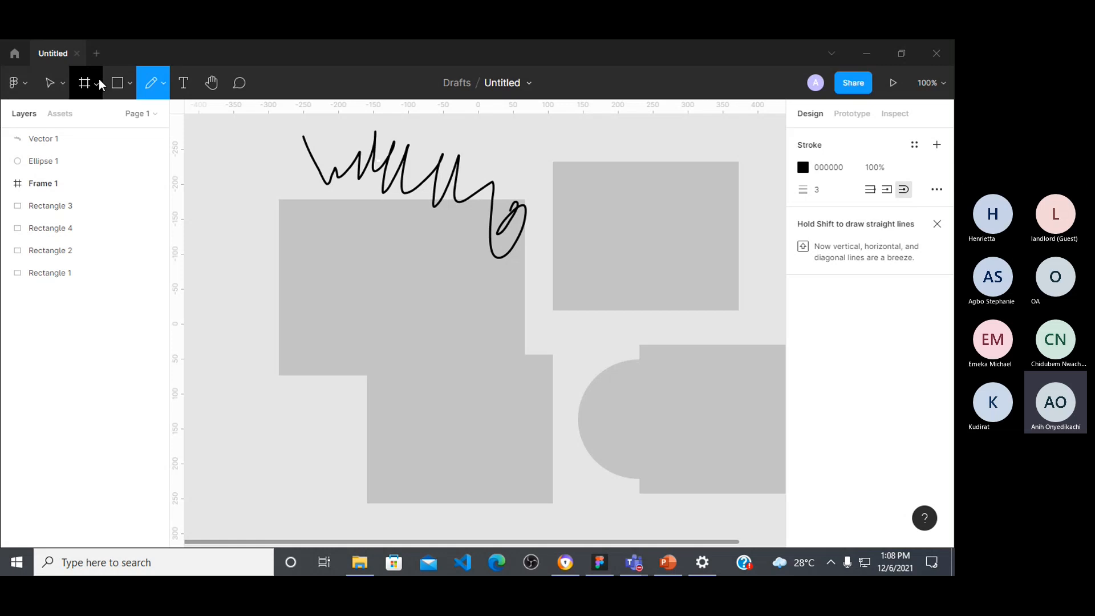
Step: Draw a straight-segment zigzag path of 15 points with the Pen tool, from beside the large rectangle down to about X 88, Y 204
key(p)
click(217, 156)
click(230, 211)
click(268, 226)
click(246, 274)
click(222, 312)
click(285, 329)
click(403, 306)
click(366, 394)
click(264, 400)
click(354, 456)
click(419, 405)
click(500, 355)
click(500, 431)
click(439, 473)
click(540, 467)
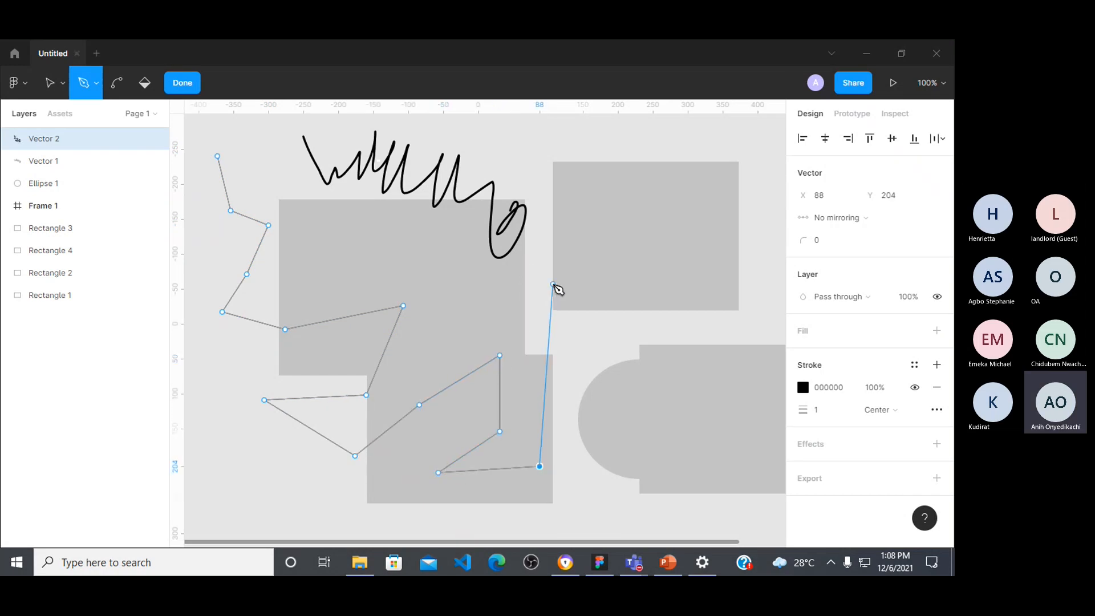
Step: Add a curved segment to the pen path ending at about X 224, Y -141, and finish the path
drag(635, 225, 699, 197)
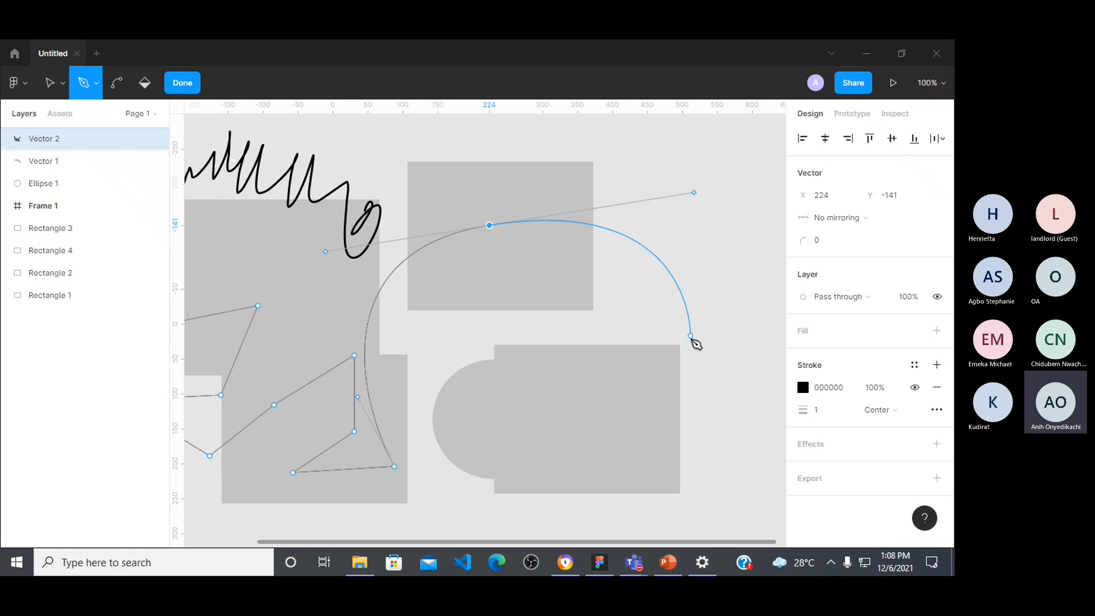
key(Escape)
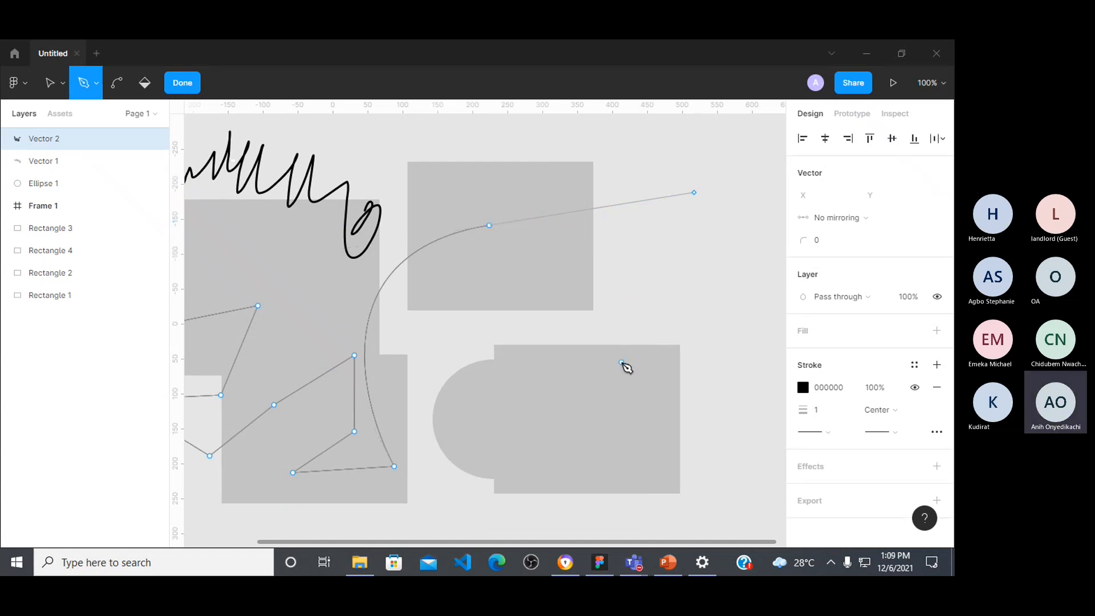
key(Escape)
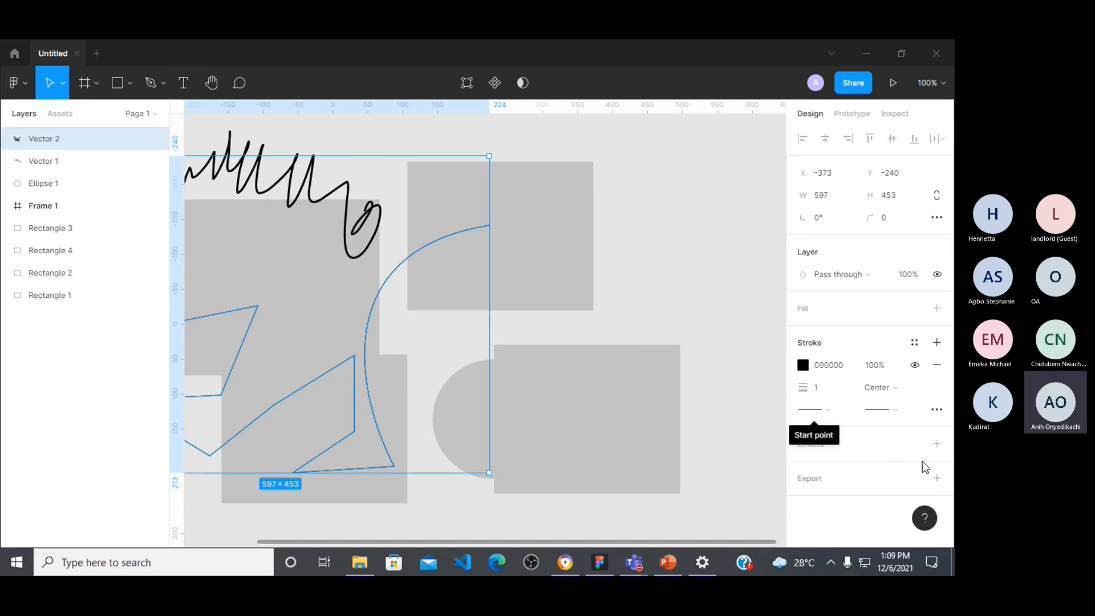
Step: Start a text layer in the empty canvas area beside the upper rectangle copy, at about X 444, Y -147
key(t)
click(644, 223)
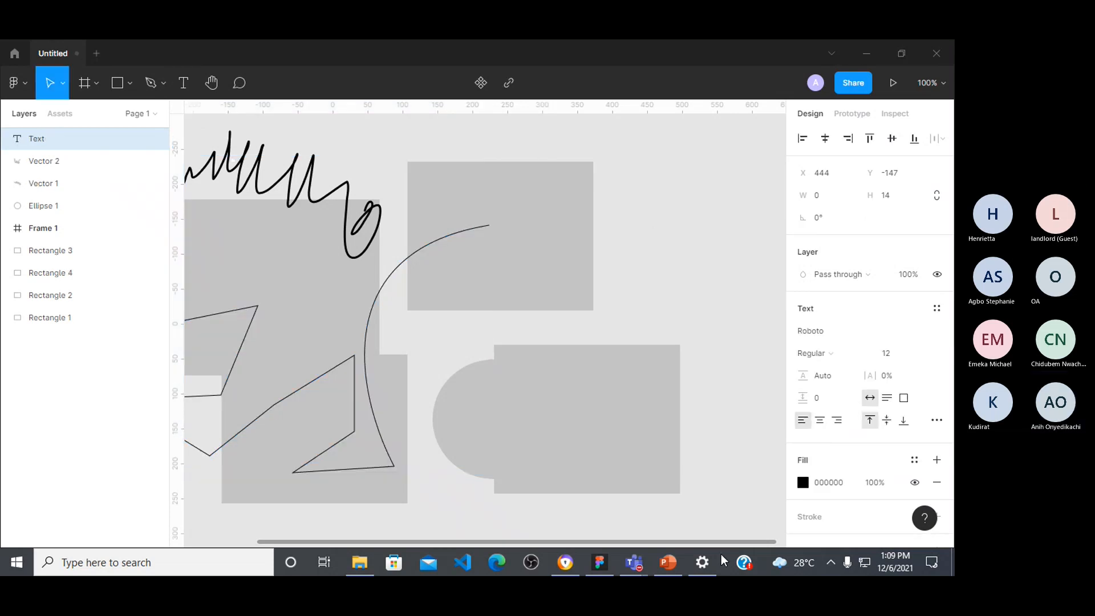
Step: Switch to Microsoft Teams, admit the guest waiting in the lobby, and return to the Figma design file
mouse_move(634, 562)
click(684, 465)
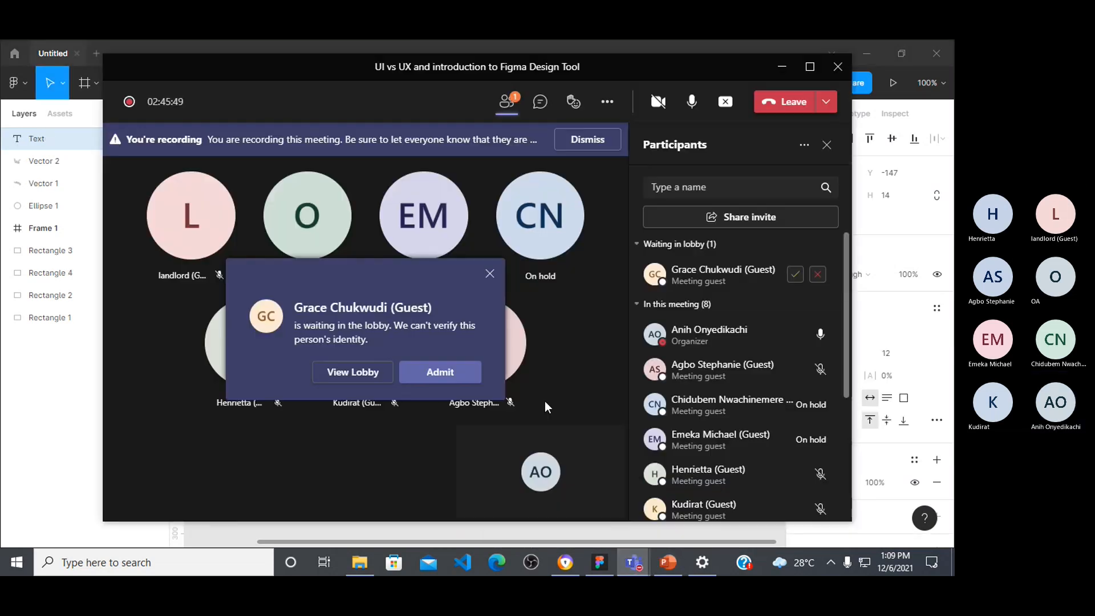
click(465, 380)
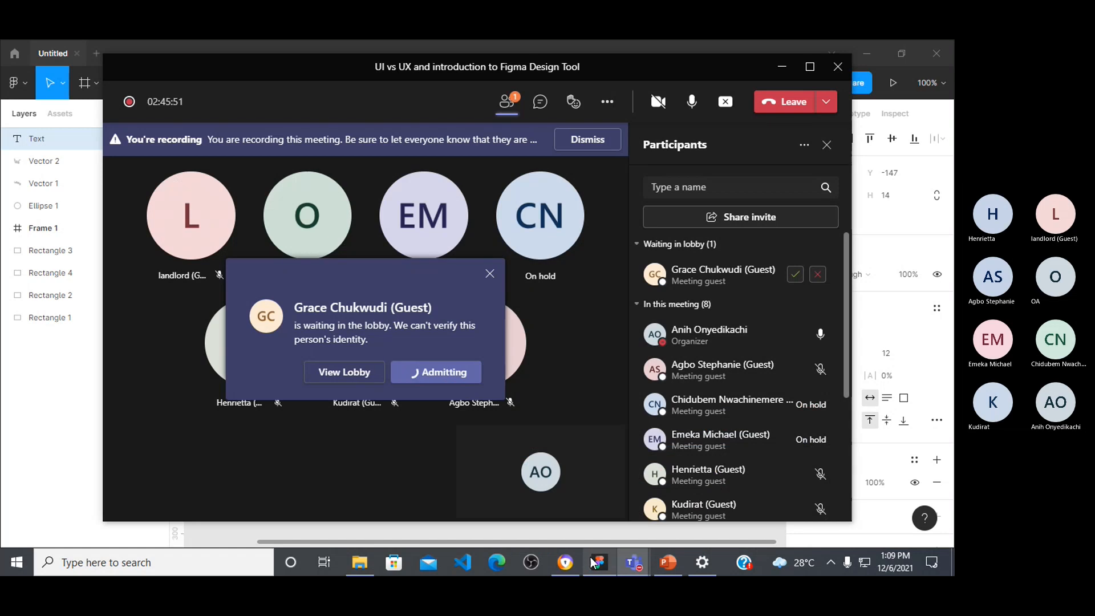
click(599, 562)
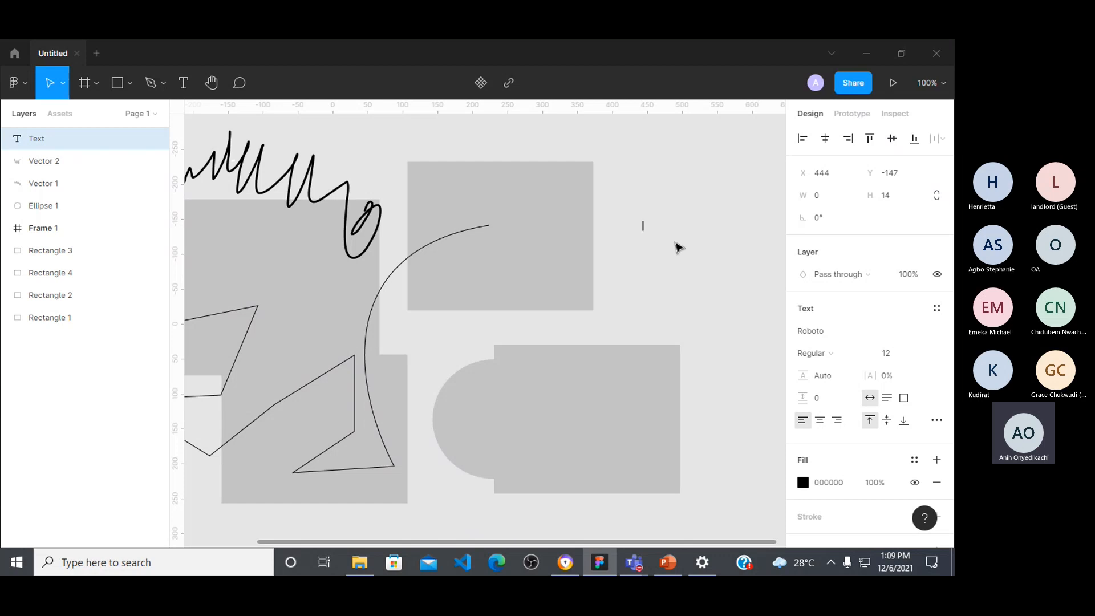
Step: Enter "This is figma design class we are going to looa" in the new text layer
text(T)
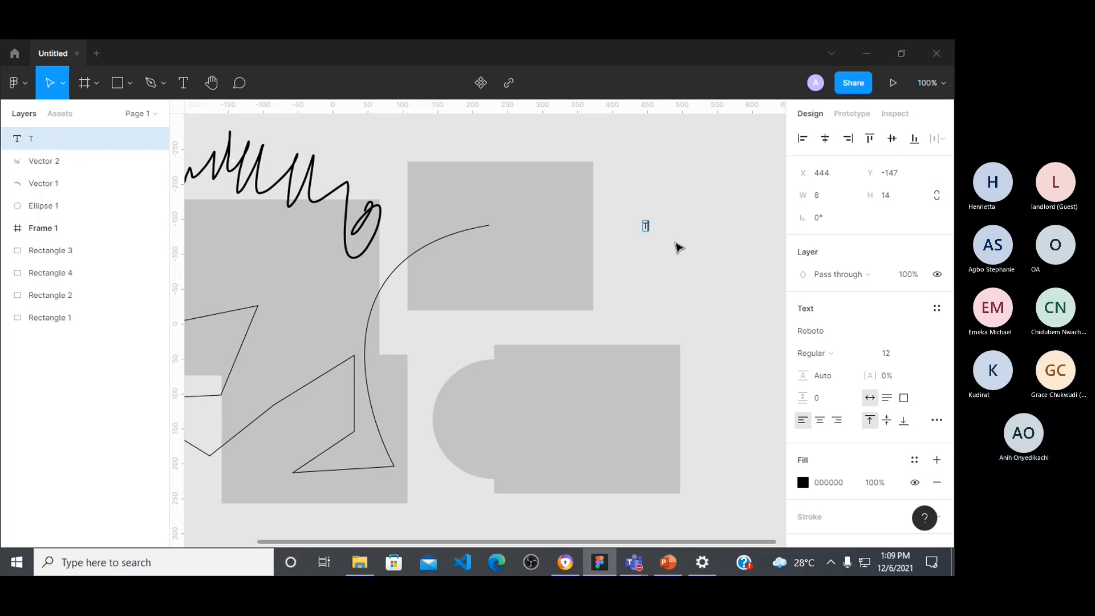
text(his is figma j)
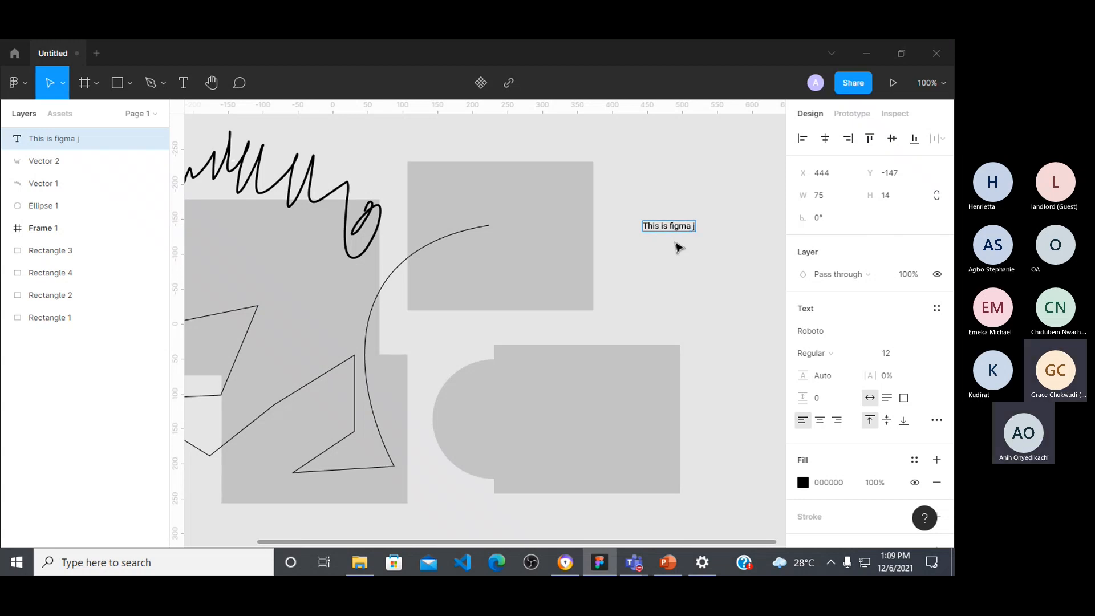
key(BackSpace)
text(design class)
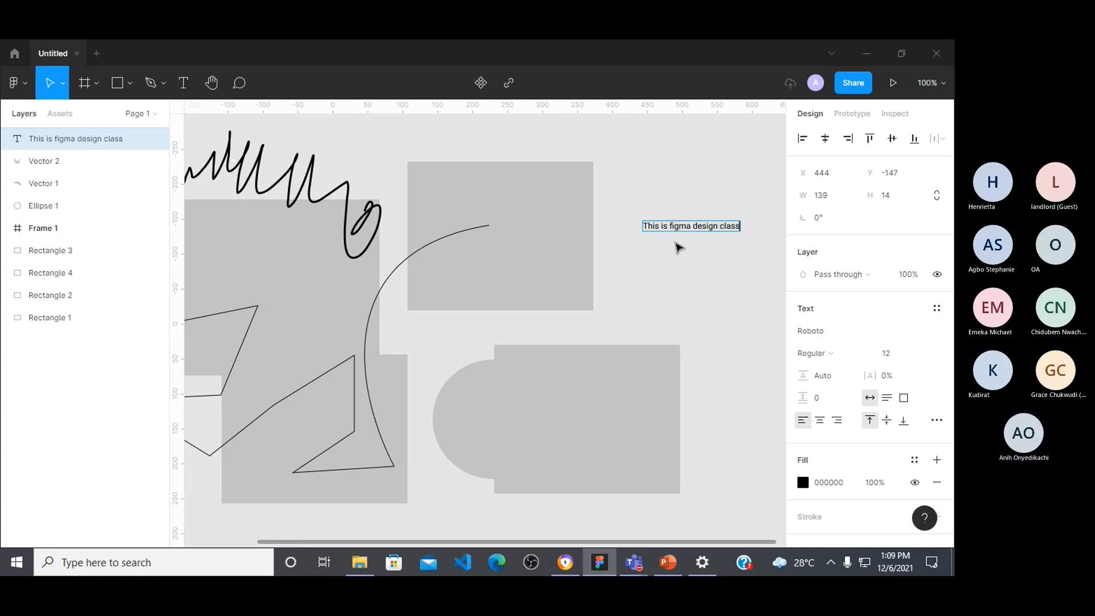
text( we are going)
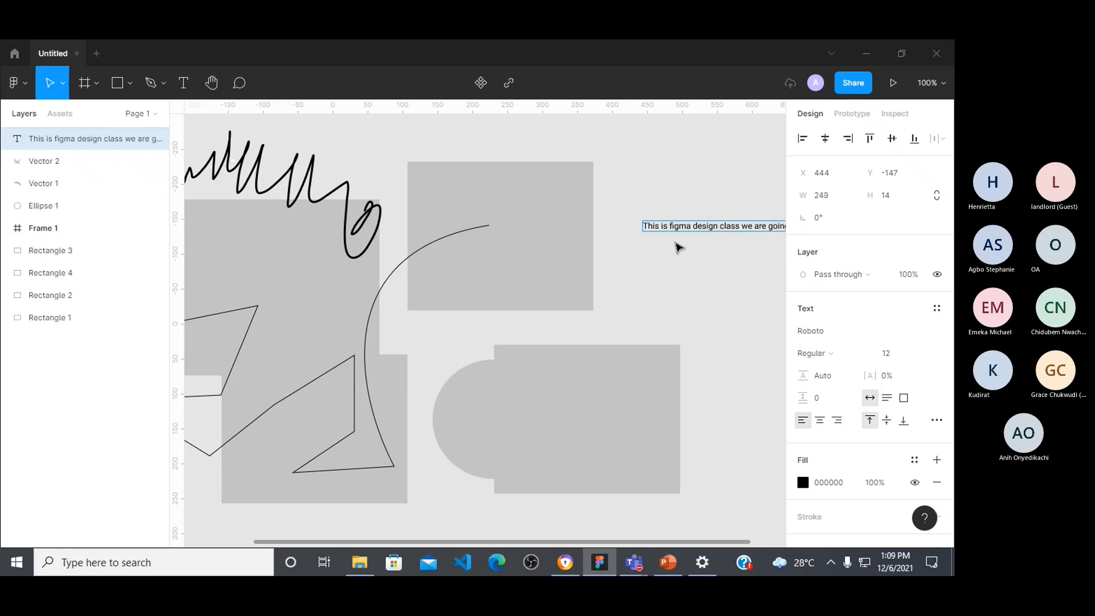
Step: Cut the text back to "This is figma design" and undo that deletion
key(BackSpace)
key(BackSpace)
key(BackSpace)
key(BackSpace)
key(BackSpace)
key(BackSpace)
key(BackSpace)
key(BackSpace)
key(BackSpace)
key(BackSpace)
key(BackSpace)
key(BackSpace)
key(BackSpace)
key(BackSpace)
key(BackSpace)
key(BackSpace)
key(BackSpace)
key(BackSpace)
key(BackSpace)
key(BackSpace)
key(BackSpace)
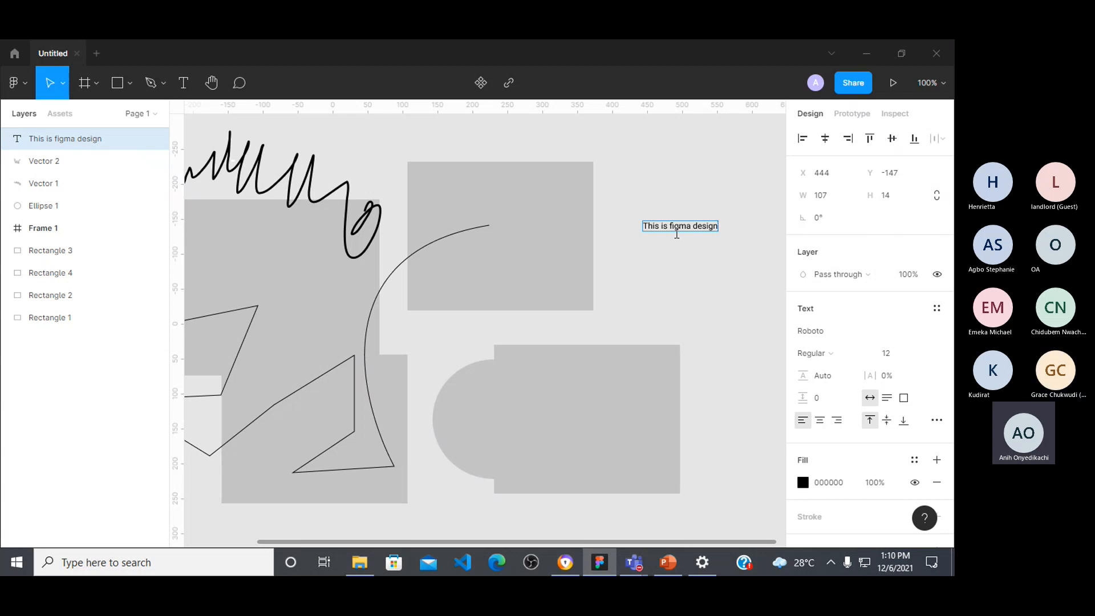
key(Escape)
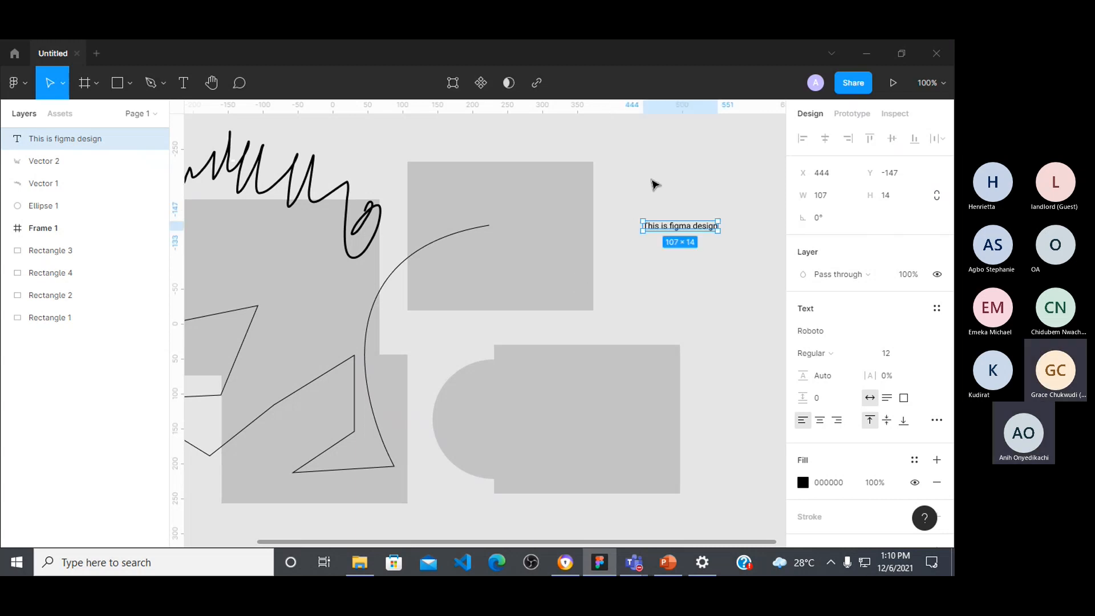
key(ctrl+z)
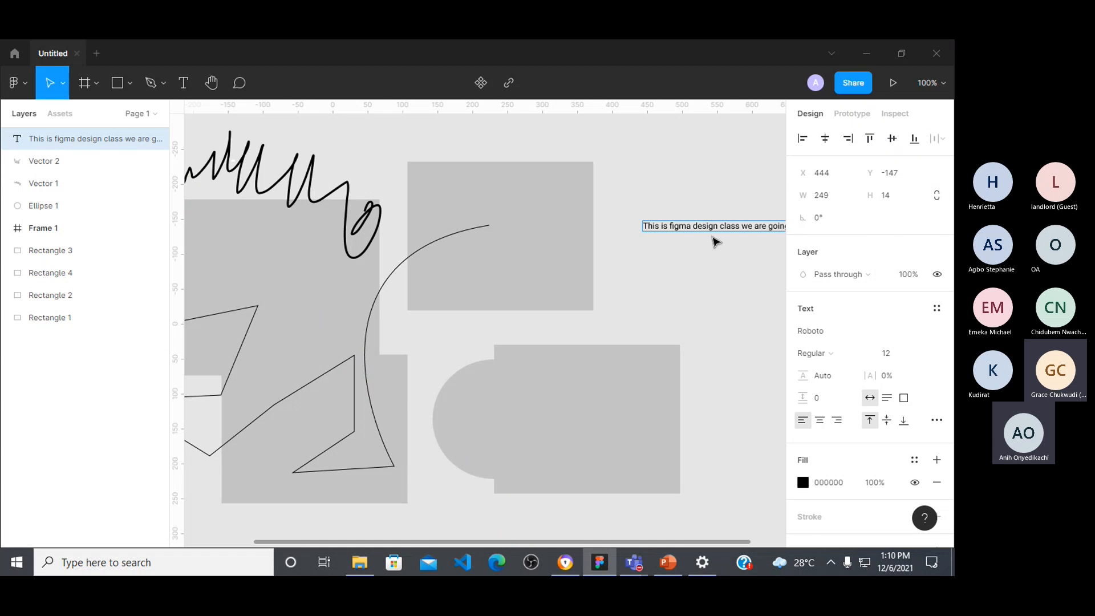
Step: Finish editing the text and move it over the upper rectangle copy's top edge, to about X 302, Y -234
key(Escape)
drag(715, 227, 616, 167)
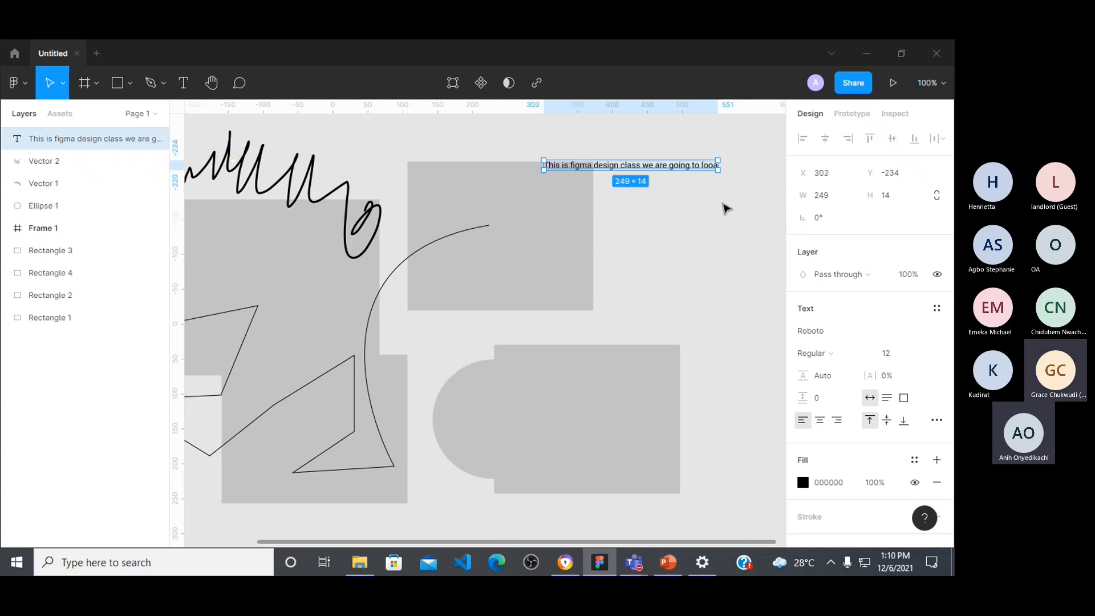
Step: Delete the two rectangle copies and the ellipse
click(491, 289)
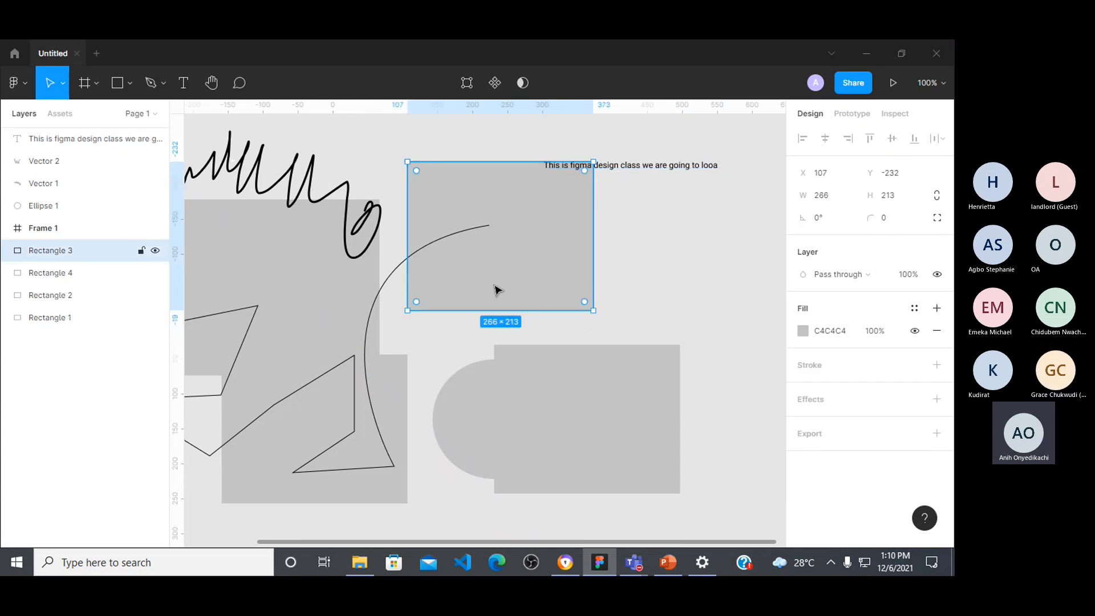
key(Delete)
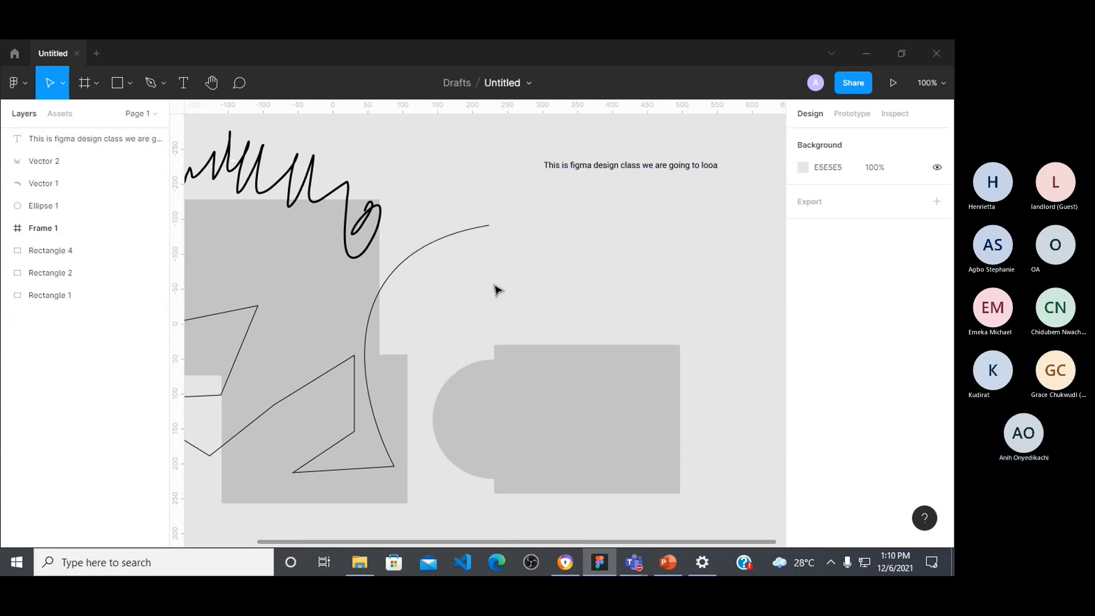
click(614, 401)
key(Delete)
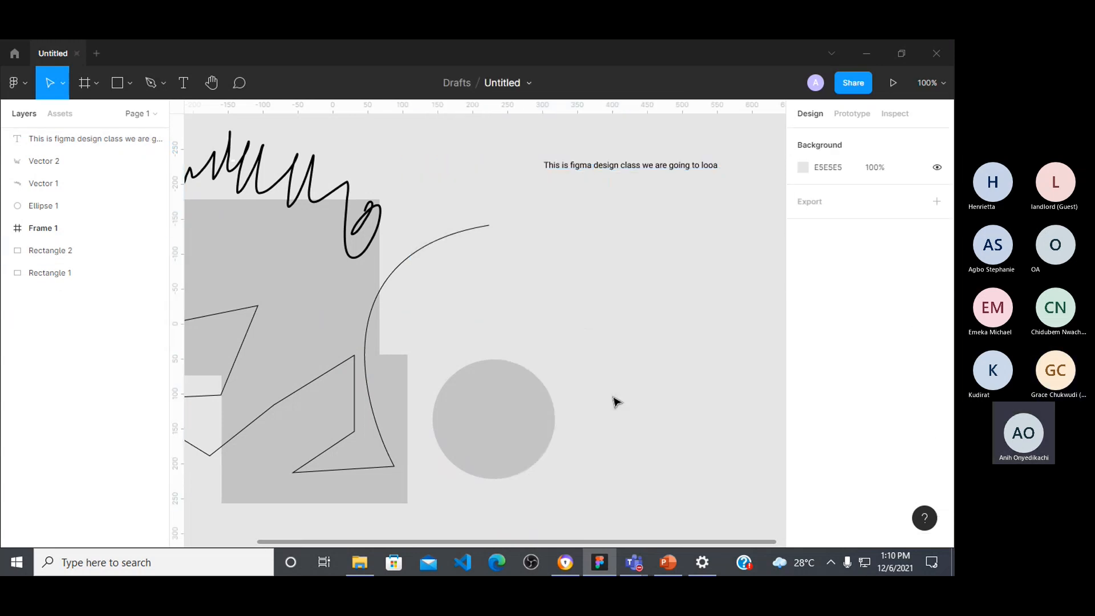
click(495, 410)
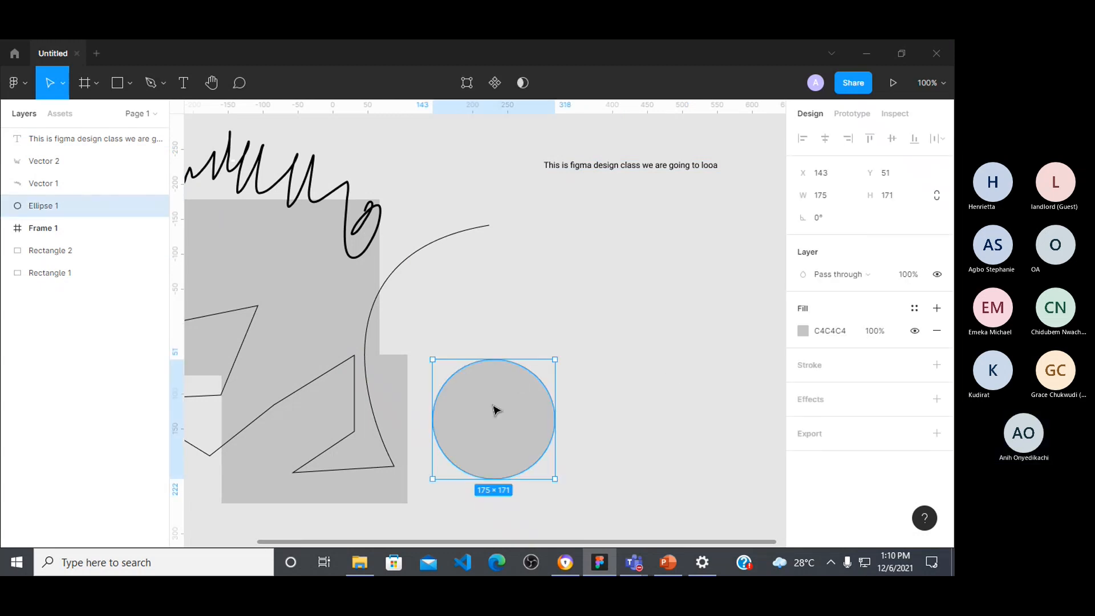
key(Delete)
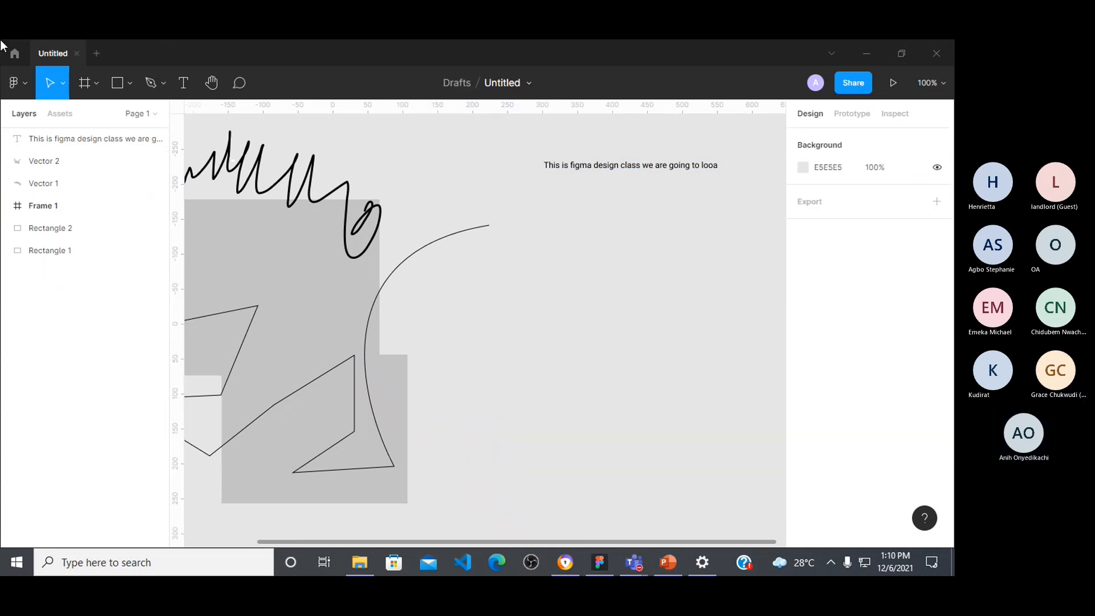
Step: Select the remaining rectangles, frame and drawn vector paths together and delete them, leaving out the text
drag(451, 141, 556, 391)
drag(235, 153, 744, 499)
key(Delete)
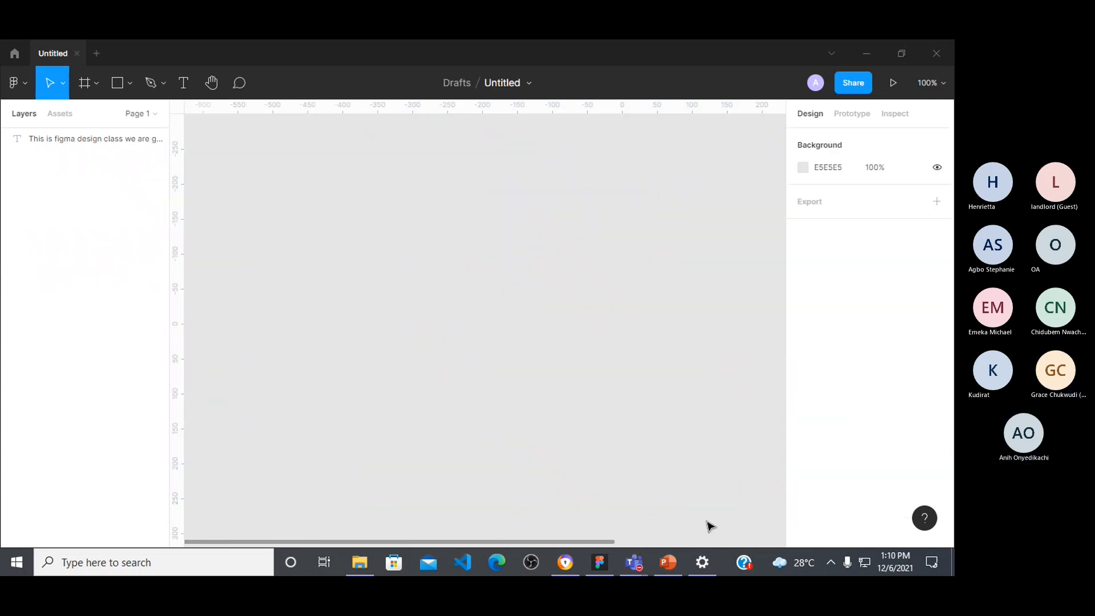
Step: Locate the remaining "This is figma design class we are going to looa" text on the canvas and delete it
scroll(623, 447, up, 1)
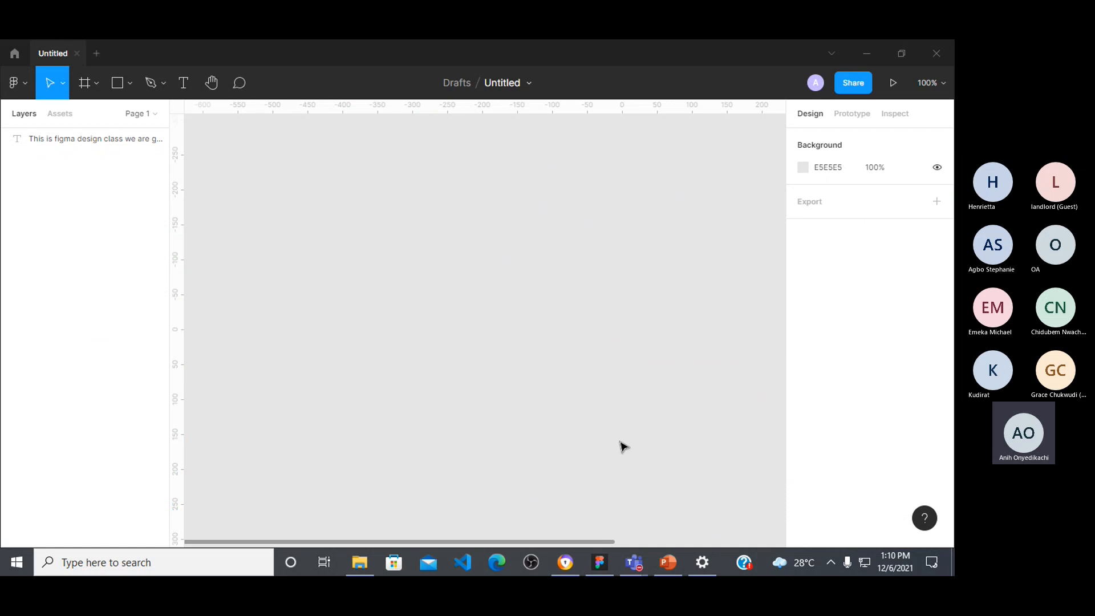
scroll(623, 447, down, 3)
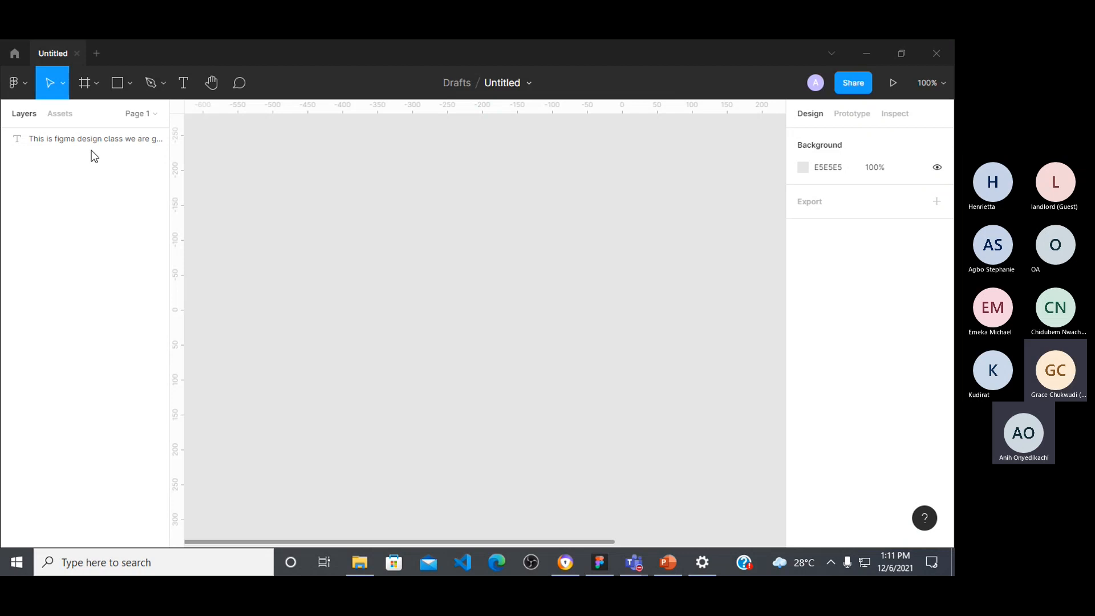
scroll(318, 285, right, 3)
scroll(321, 285, right, 9)
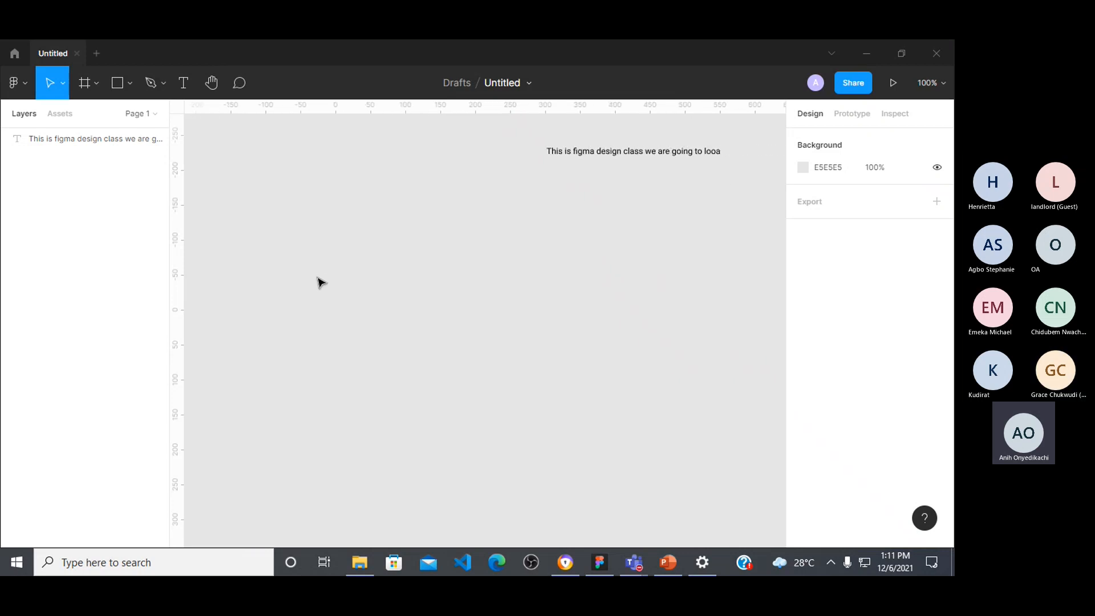
scroll(320, 279, right, 1)
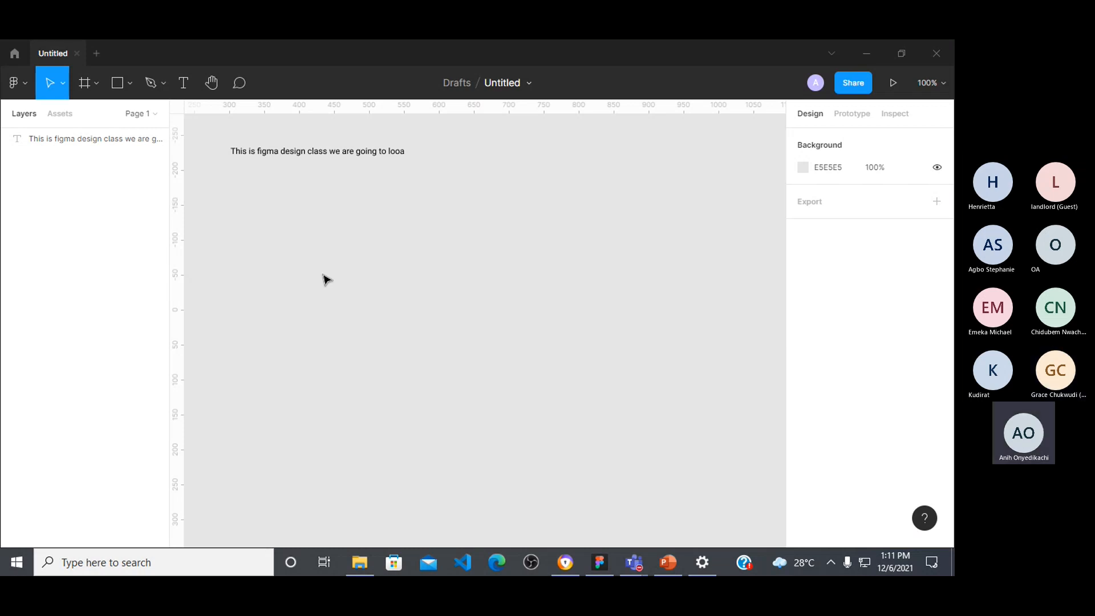
scroll(650, 341, left, 10)
scroll(650, 340, left, 12)
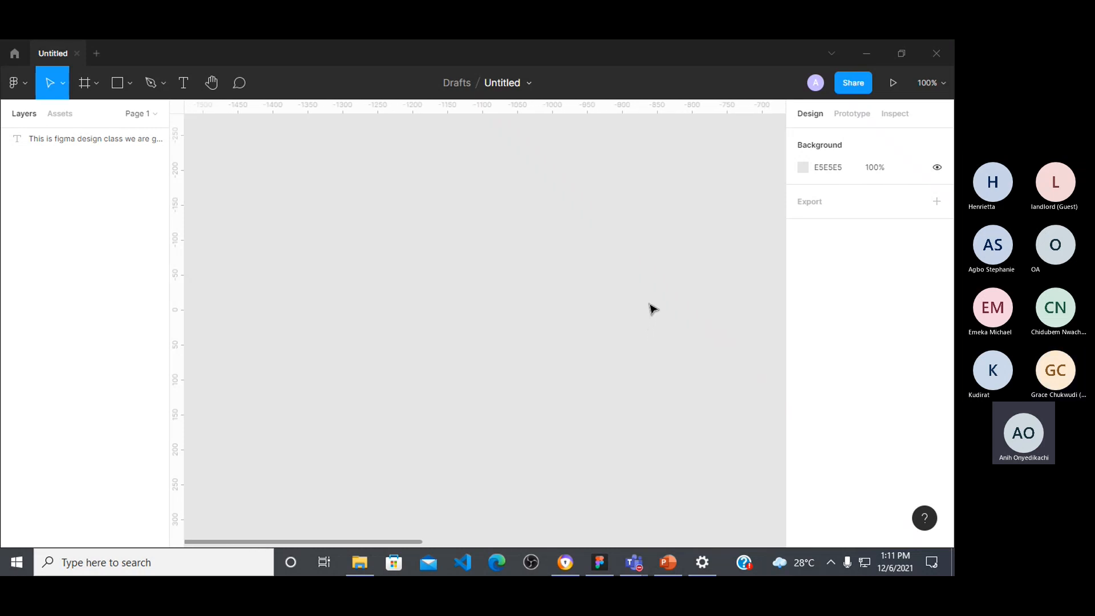
scroll(538, 296, right, 14)
scroll(537, 289, right, 7)
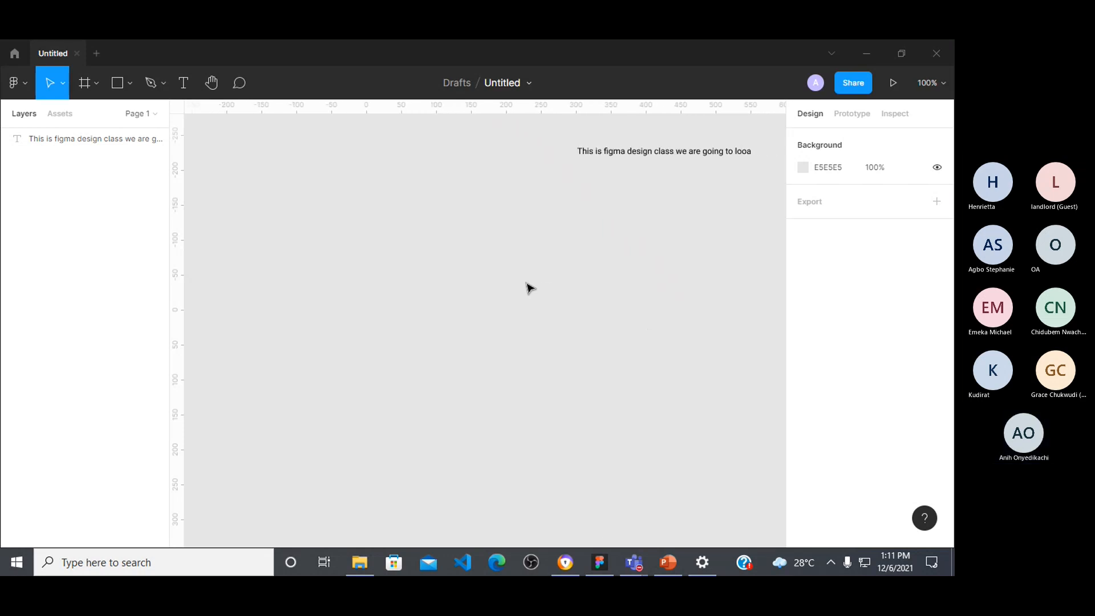
click(630, 151)
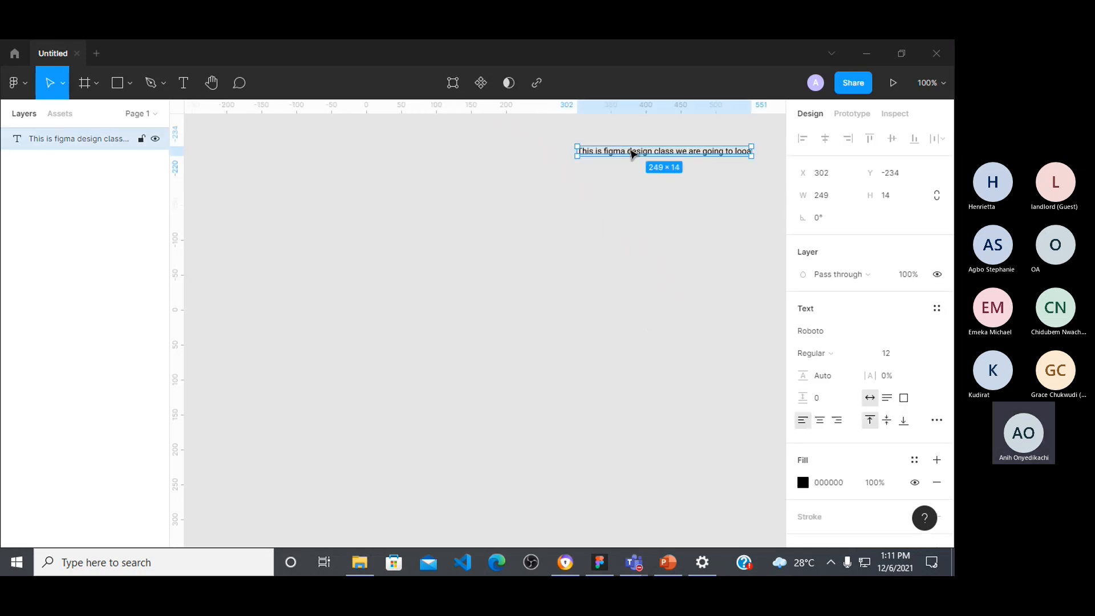
key(Delete)
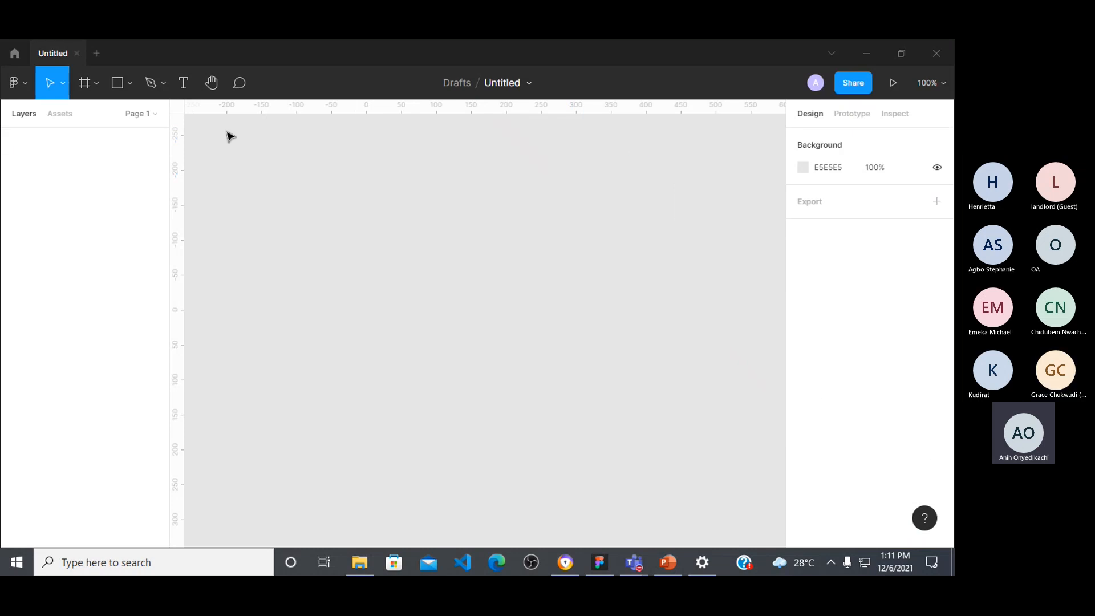
Step: Post the comment "Change the color to green" on the empty canvas, at about X 50, Y -85
click(212, 84)
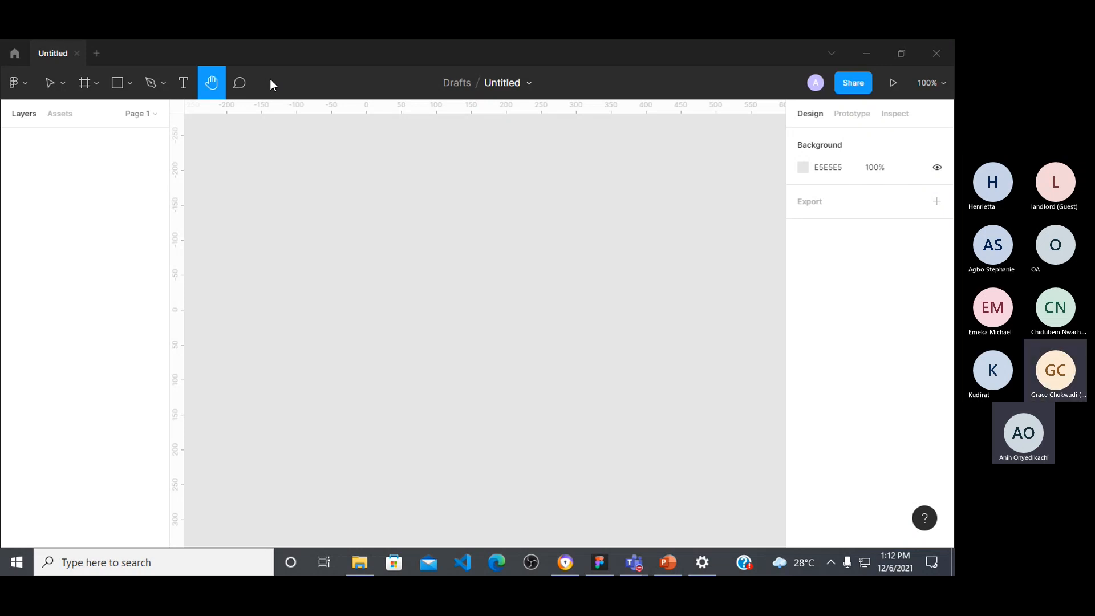
click(240, 88)
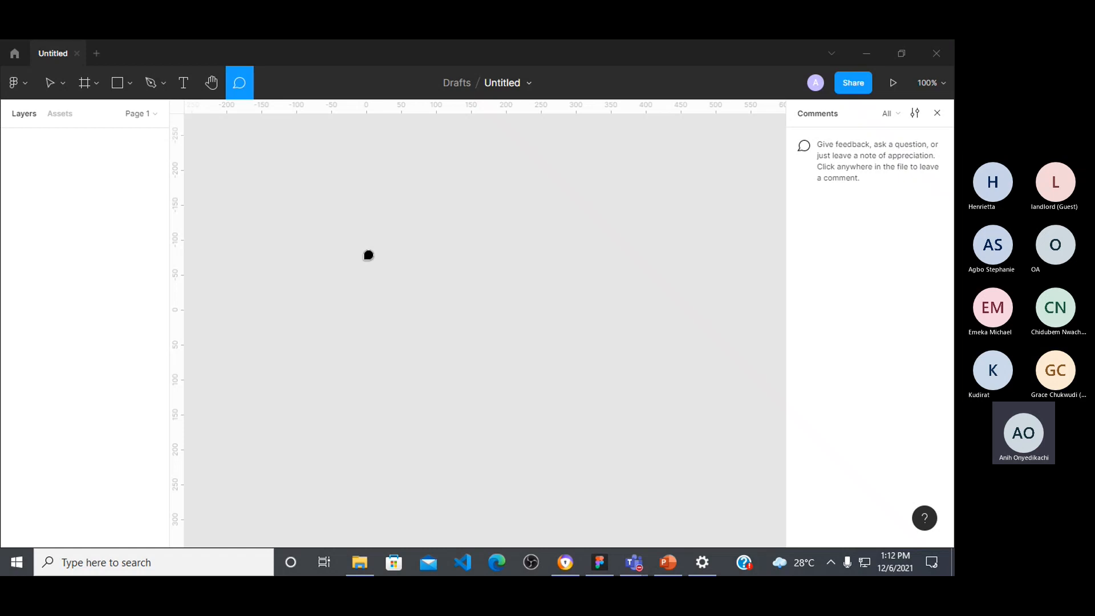
click(405, 247)
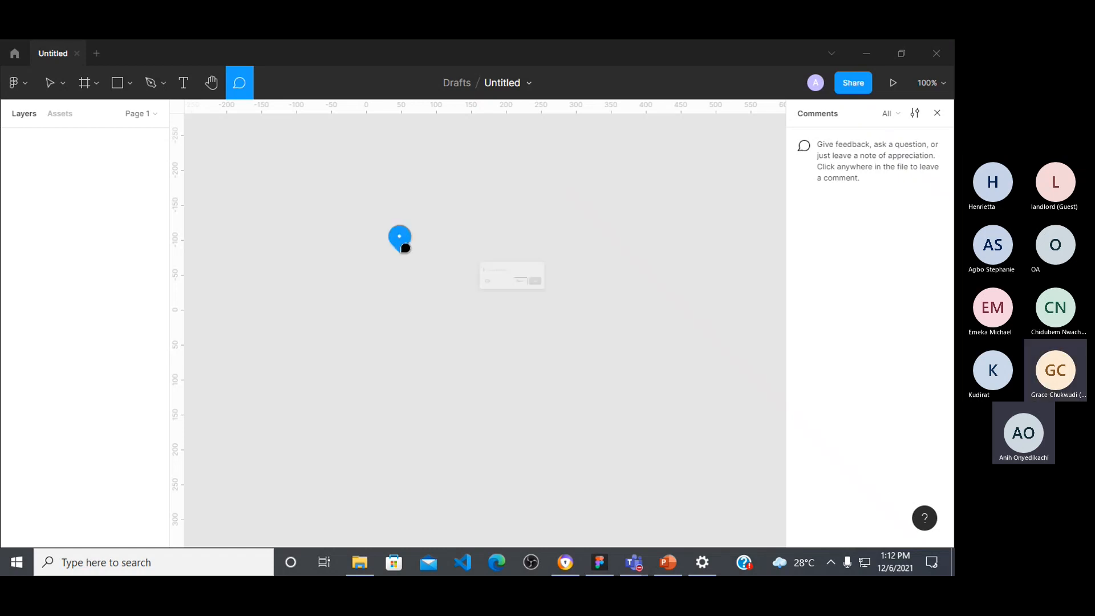
text(Change th)
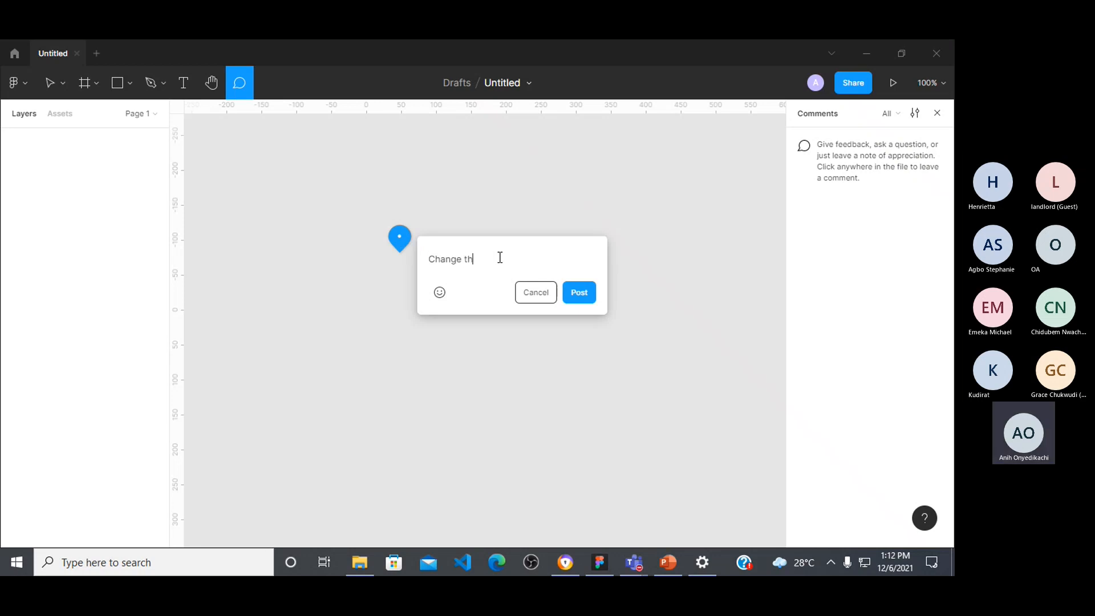
text(e color to grr)
key(BackSpace)
text(een)
key(BackSpace)
key(BackSpace)
key(BackSpace)
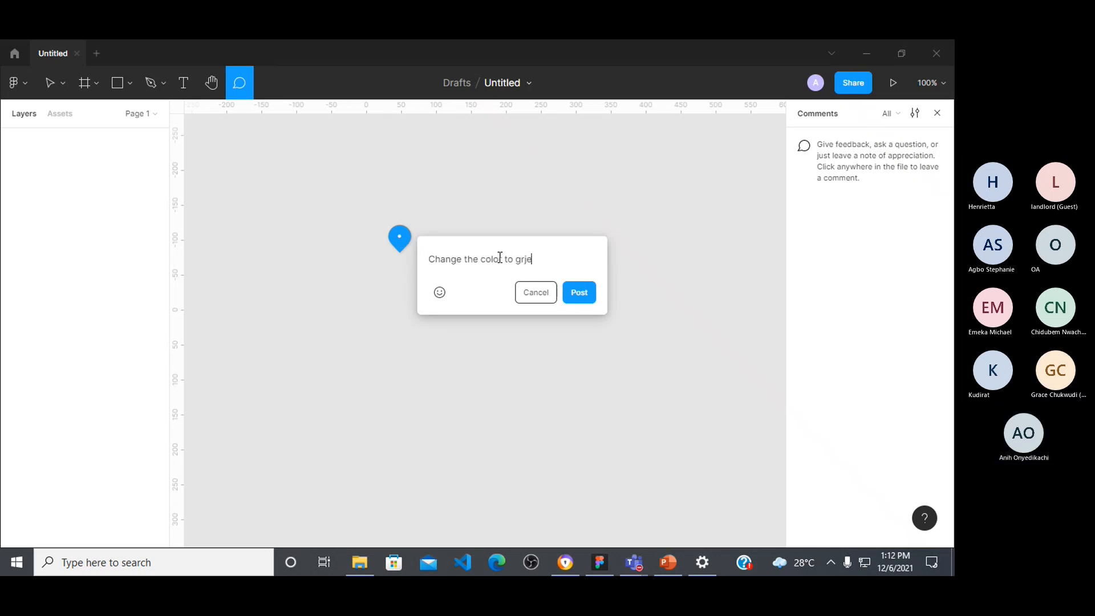
text(een)
click(565, 293)
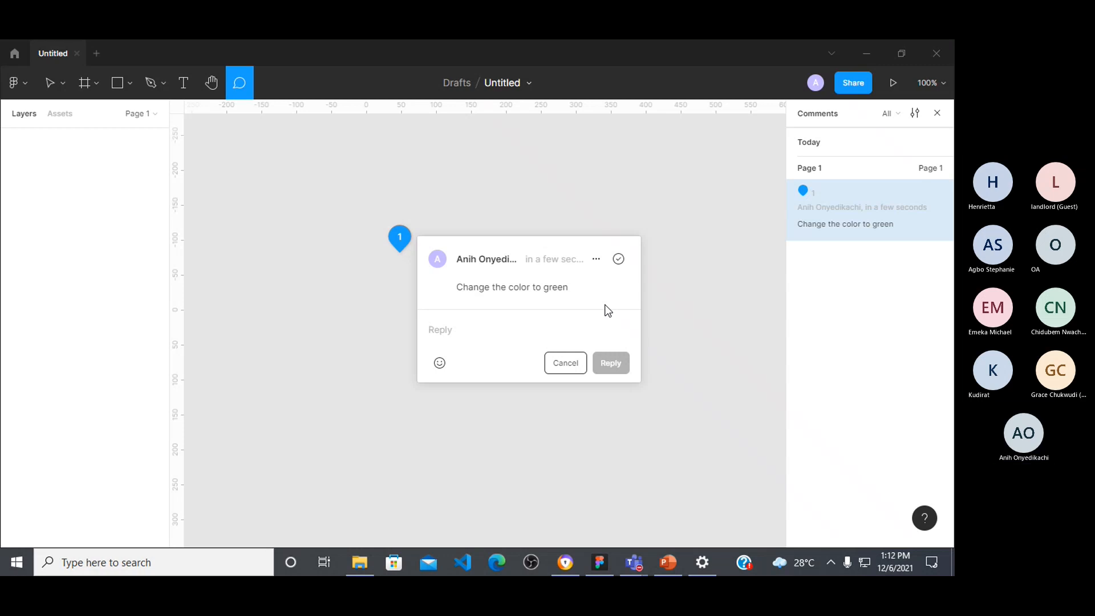
Step: Cancel the reply, close the comment thread and leave commenting mode
click(570, 371)
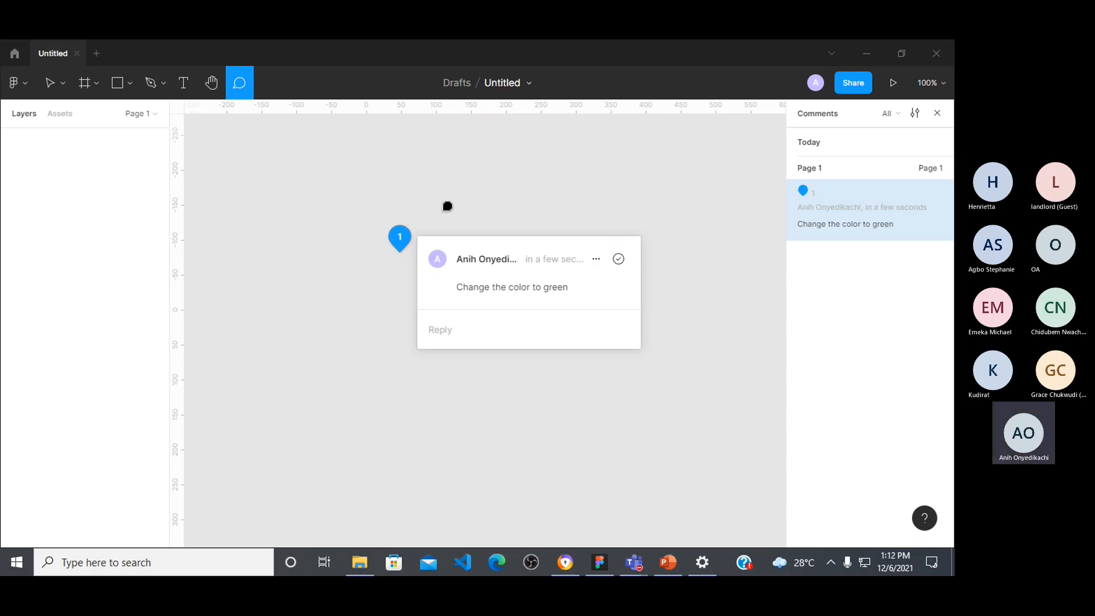
click(444, 213)
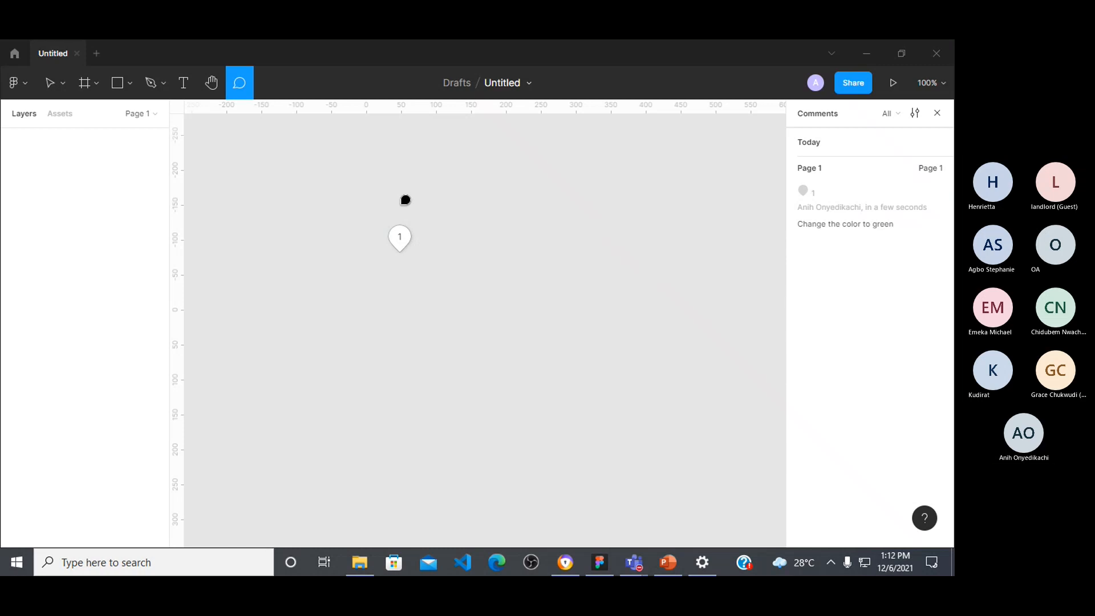
key(Escape)
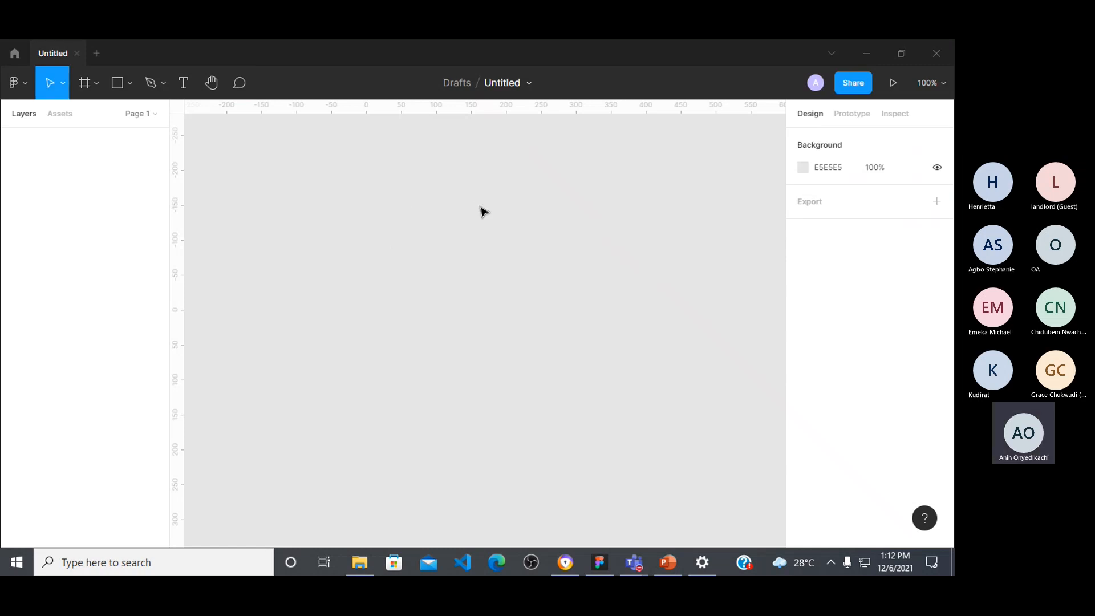
Step: Draw a rectangle about 186 × 205 at about X -77, Y -211 and select it
click(117, 85)
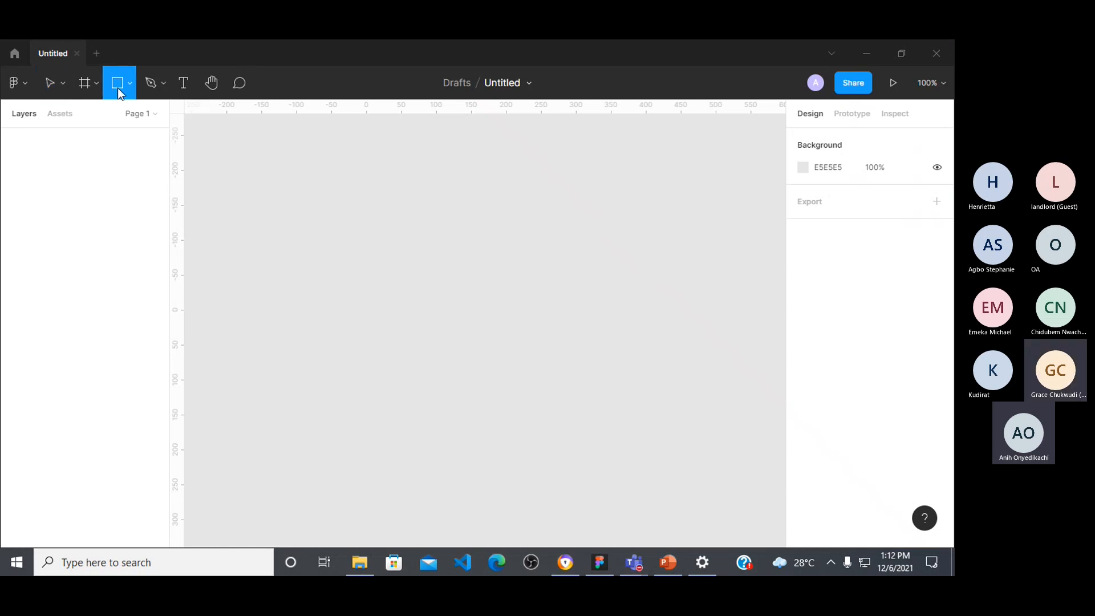
drag(312, 162, 406, 257)
drag(431, 300, 443, 306)
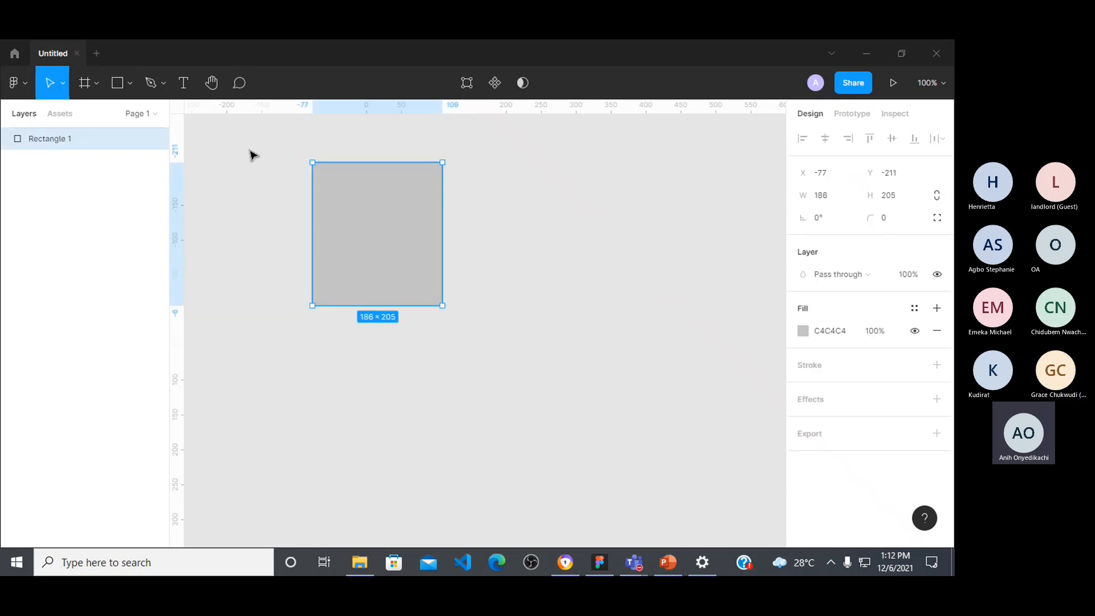
click(481, 242)
click(365, 240)
Step: Edit the rectangle's vertices: lower-right to about X -21, Y -133, upper-right down and outward, upper-left to about X 202, Y -214
click(469, 85)
drag(442, 305, 351, 218)
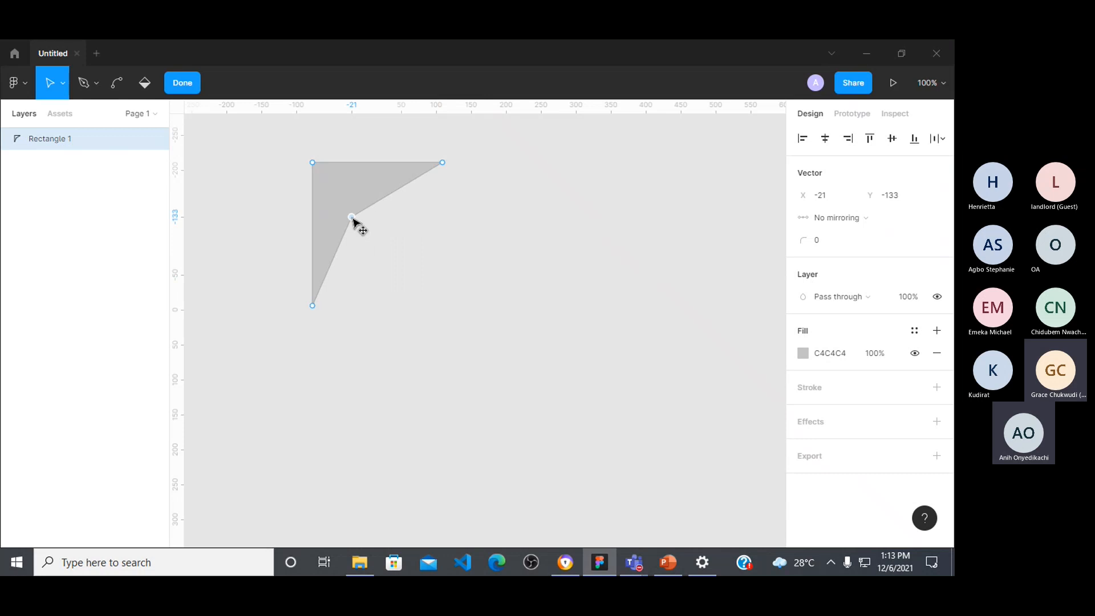
drag(443, 167, 483, 258)
drag(313, 163, 508, 162)
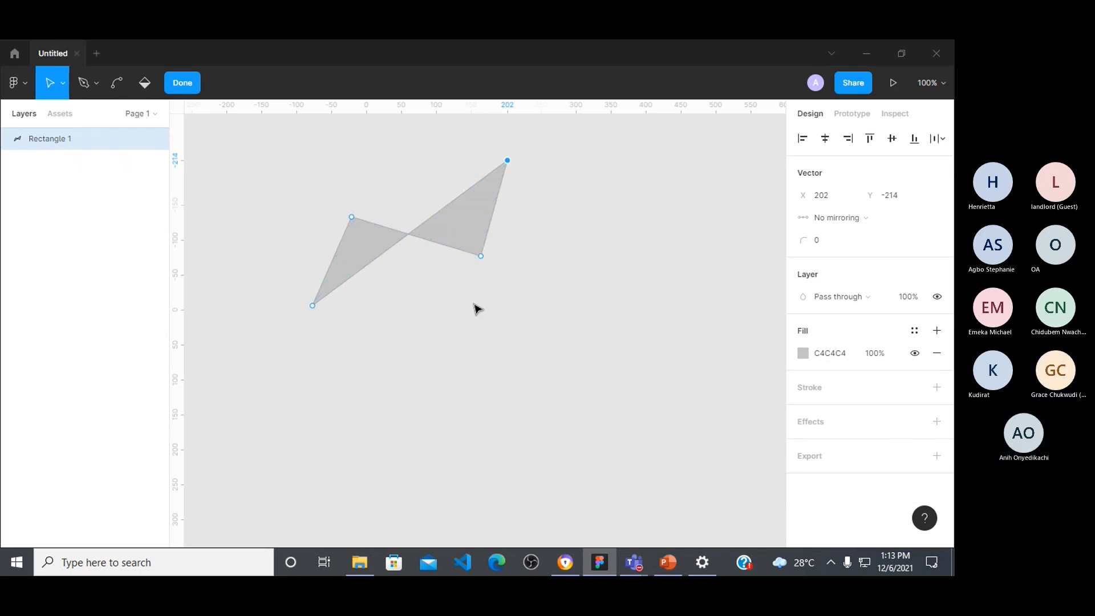
Step: Undo the three vertex moves and leave vector editing with the rectangle selected
key(ctrl)
key(ctrl+z)
key(ctrl+z)
key(ctrl+z)
key(ctrl+z)
key(ctrl+z)
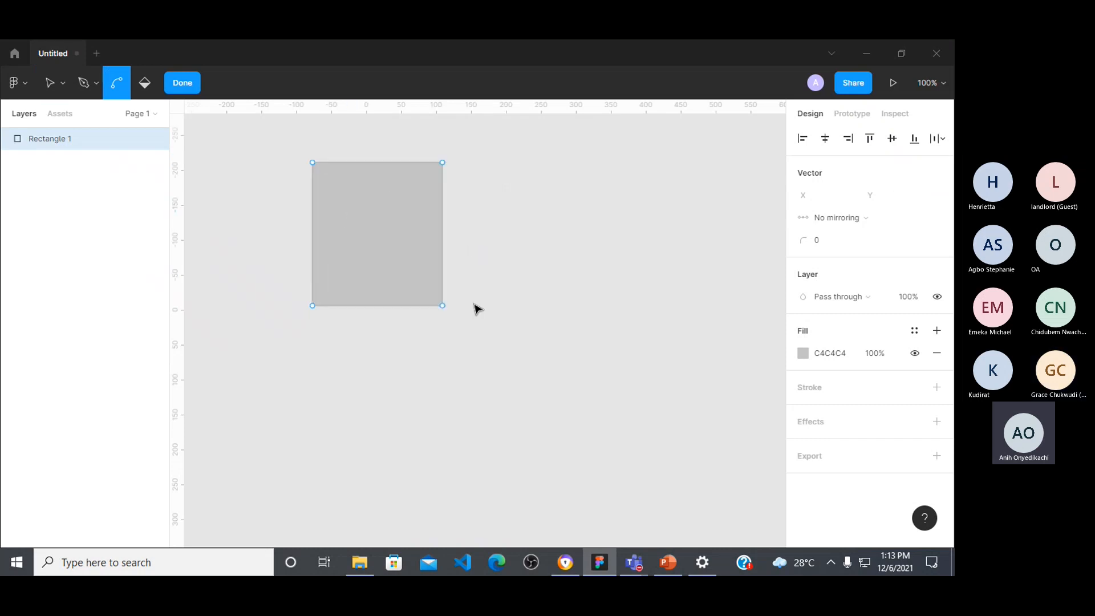
click(361, 243)
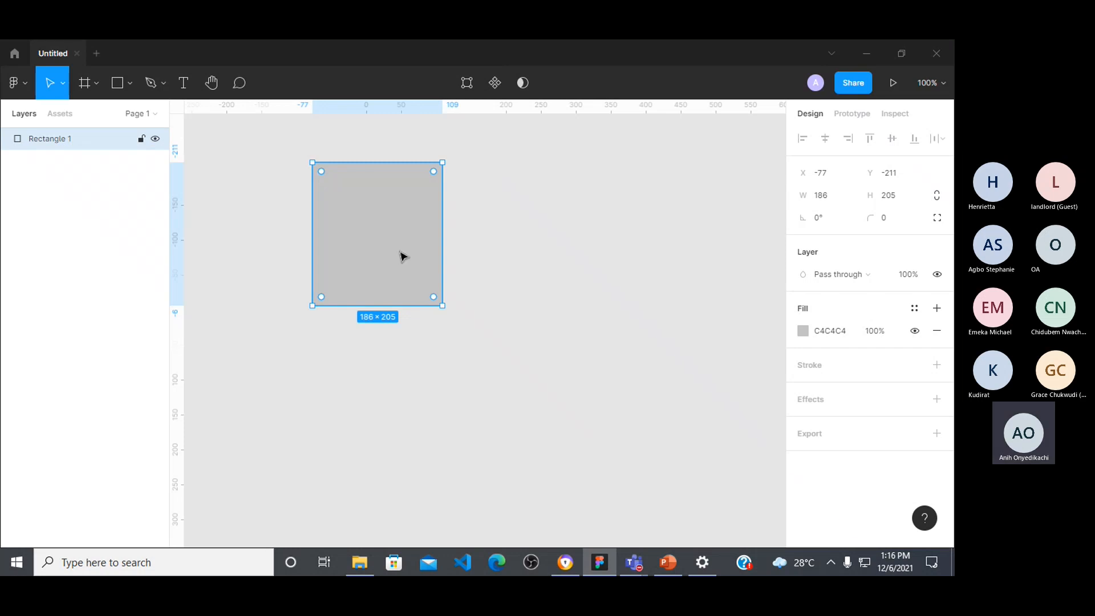
Step: Turn the grey rectangle into a component and place two copies in its row at X 243 and X 498
click(496, 83)
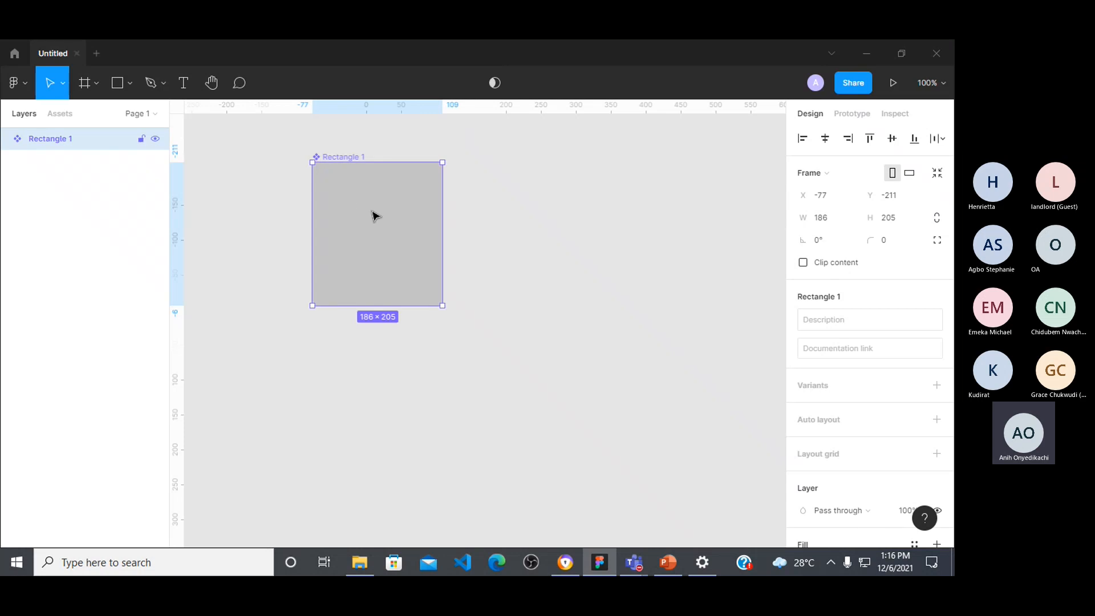
drag(408, 215, 589, 227)
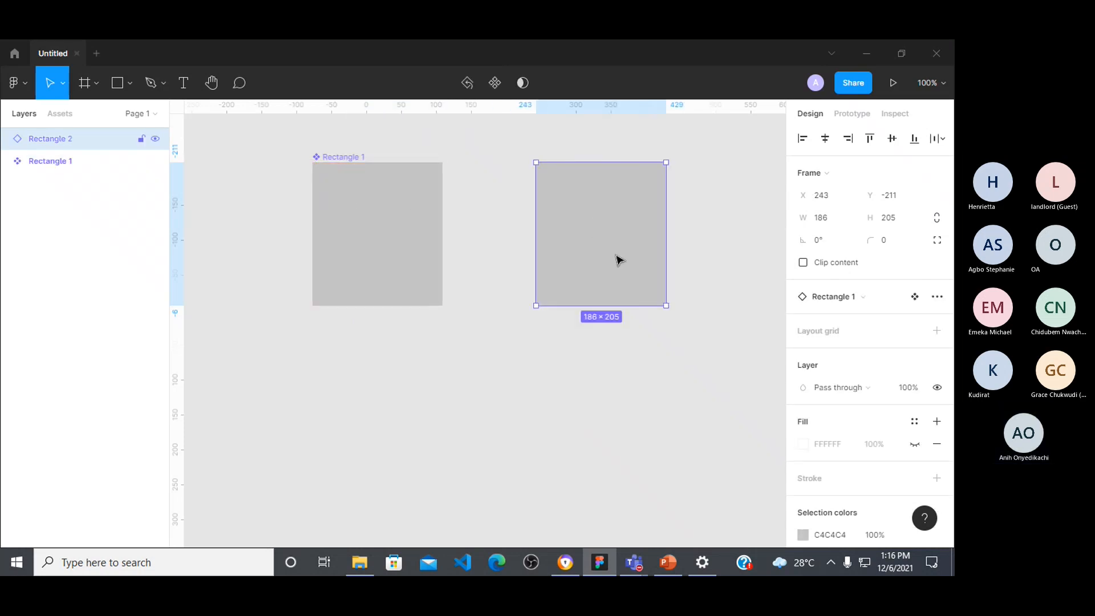
scroll(619, 260, right, 3)
drag(553, 257, 728, 259)
Step: Set the main component's selection color to dark red 9C1818
click(296, 253)
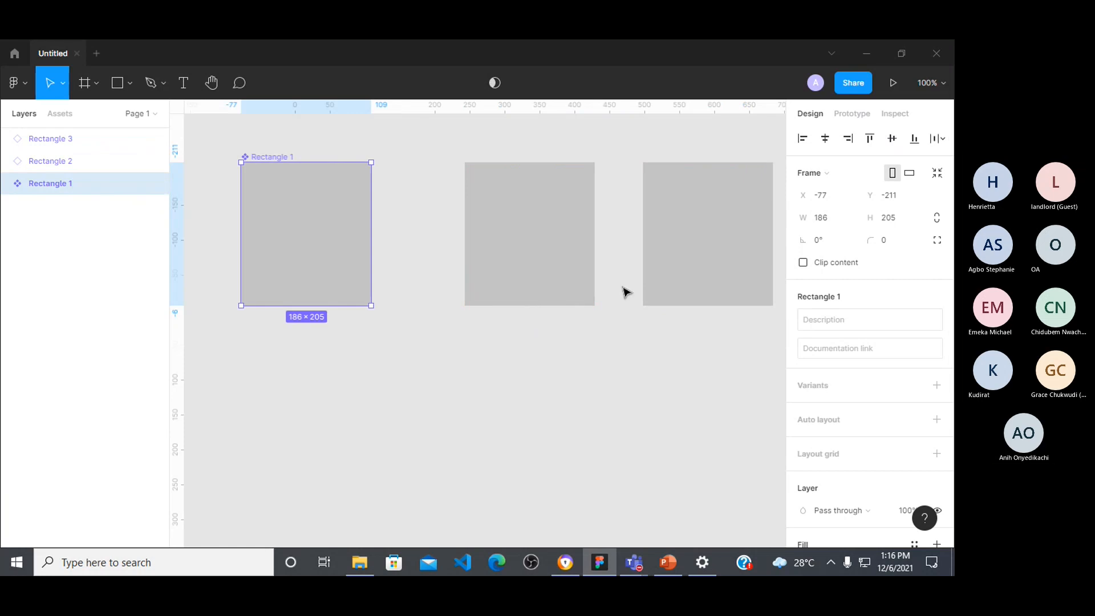
click(557, 259)
click(291, 249)
scroll(821, 439, down, 4)
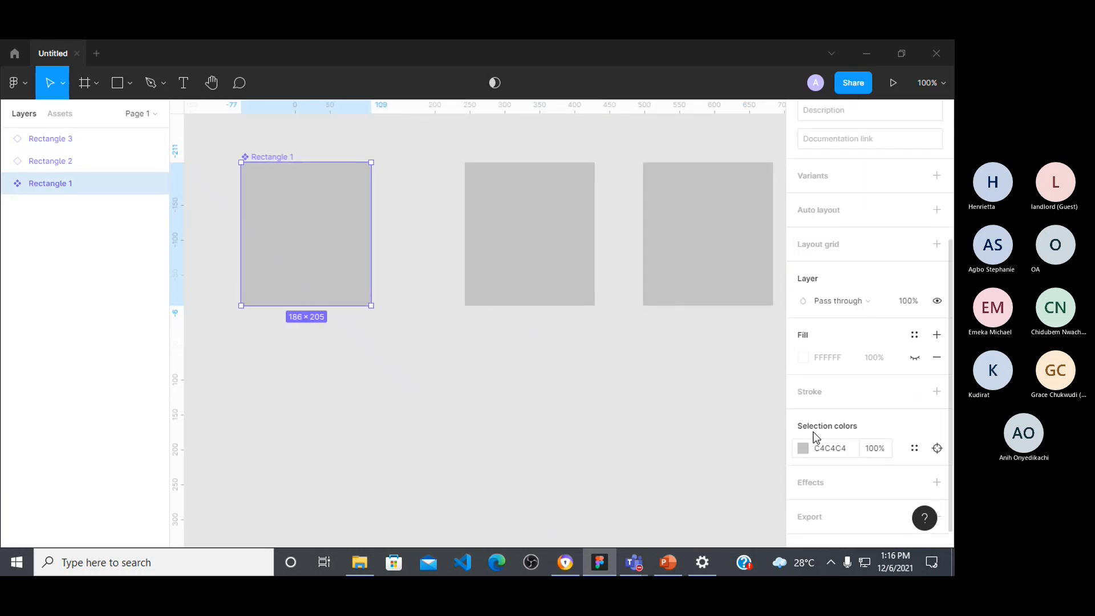
click(804, 449)
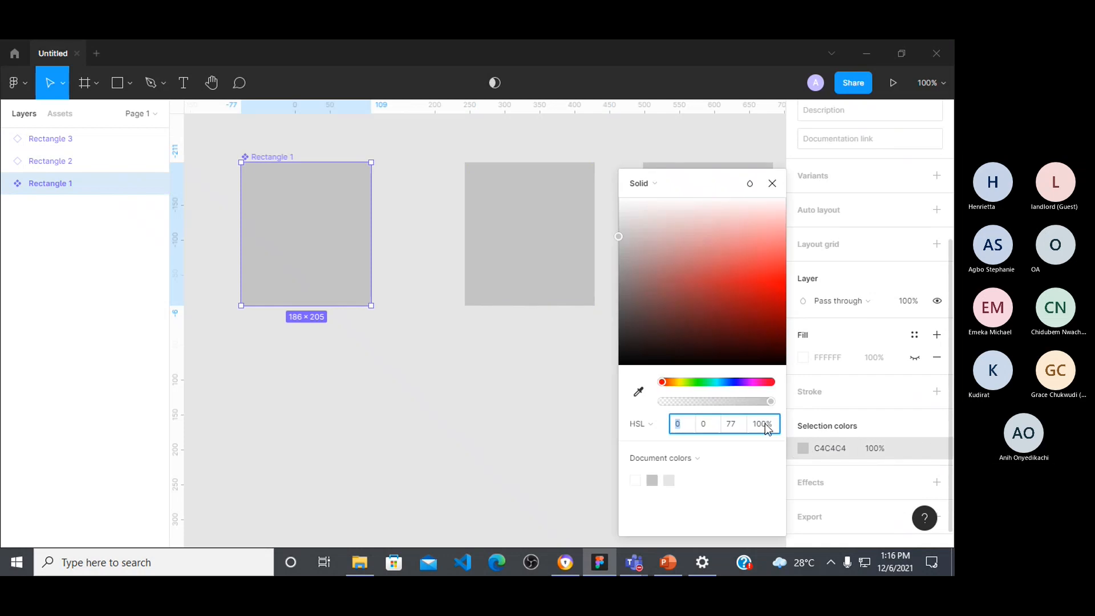
click(741, 310)
click(772, 183)
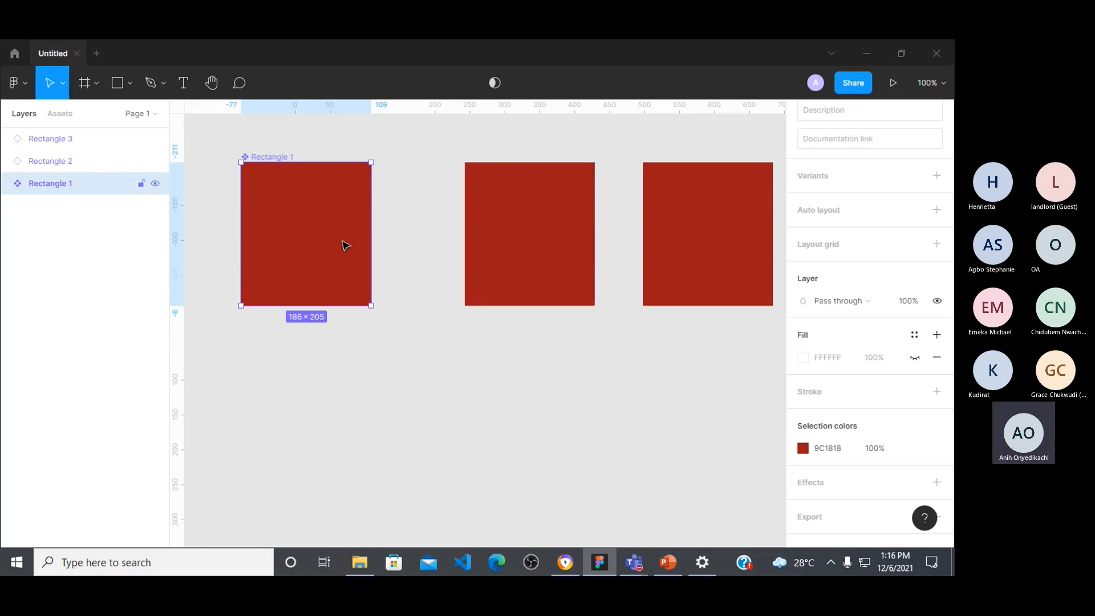
Step: Set the main component's selection color to green 73BE45 and add a drop shadow effect
click(796, 445)
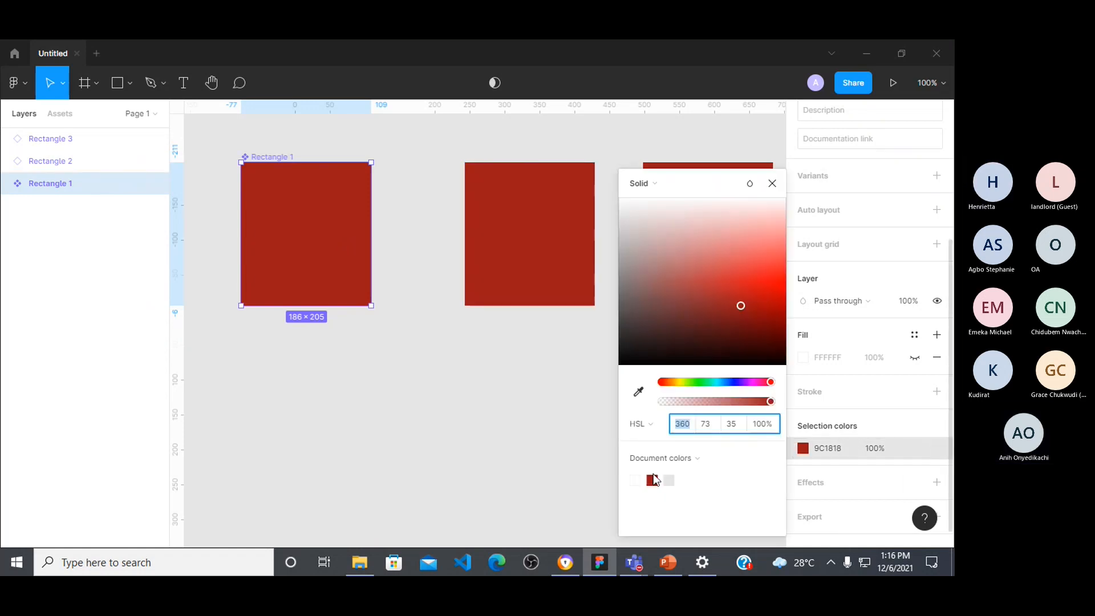
click(691, 381)
drag(730, 294, 700, 280)
click(772, 183)
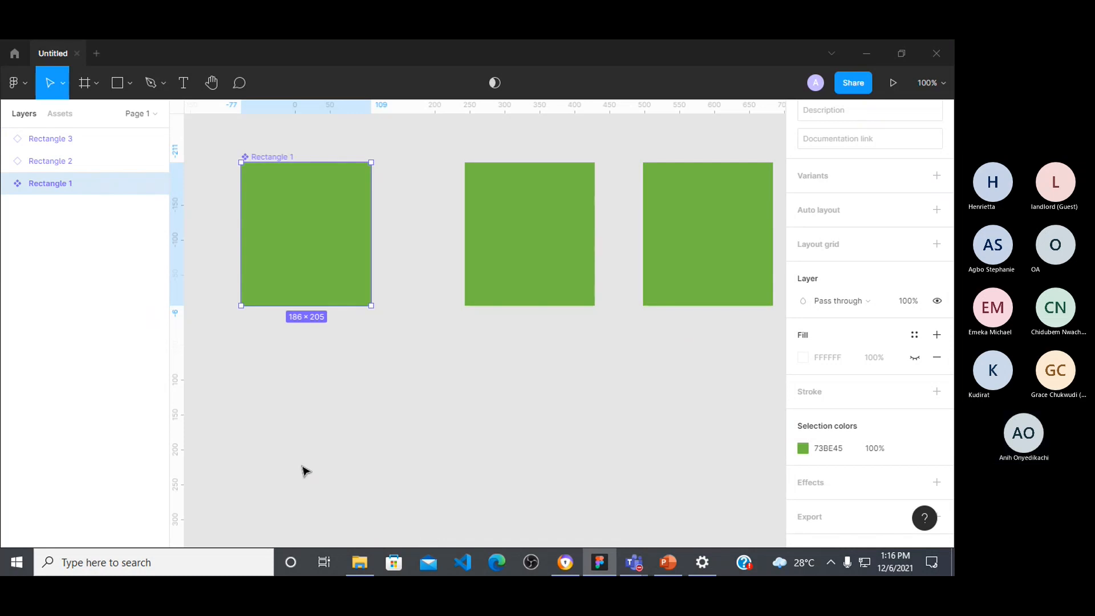
click(816, 491)
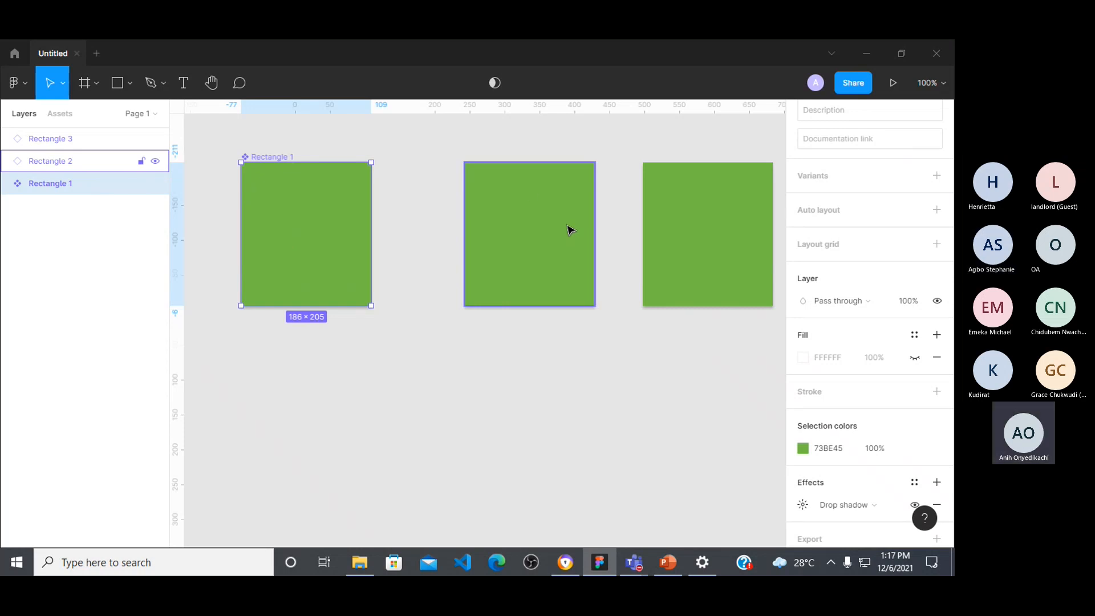
click(567, 201)
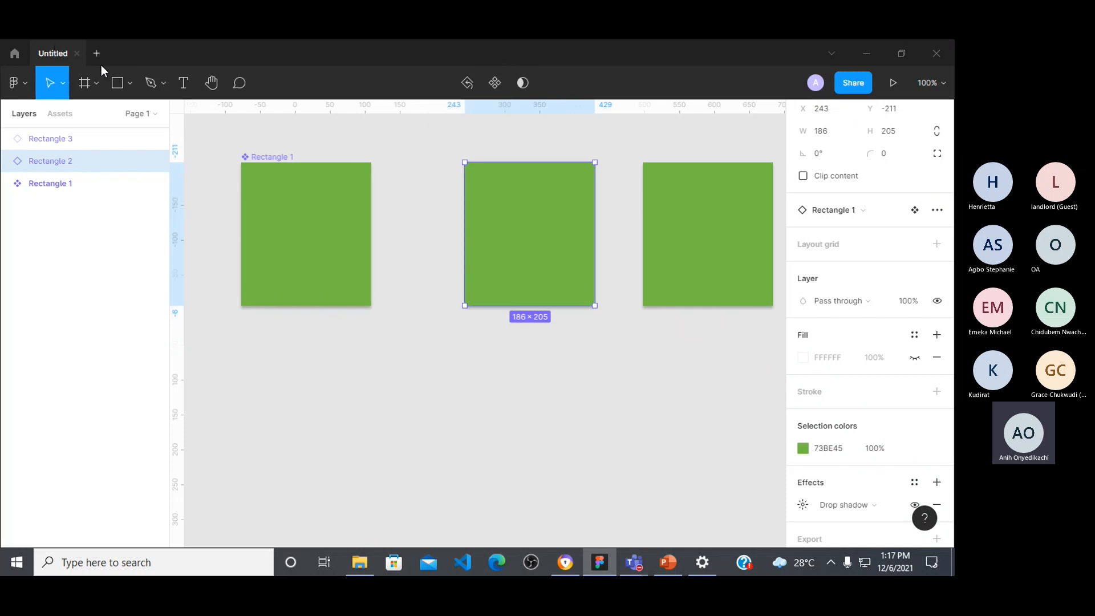
Step: Draw a separate rectangle about 198 × 157 at about X 45, Y 51 below the component row and select it
click(117, 82)
mouse_move(326, 346)
mouse_down()
mouse_move(392, 351)
mouse_move(425, 423)
mouse_move(465, 455)
mouse_up()
click(528, 421)
click(397, 403)
Step: Show the Create component option for the grey rectangle without applying it, and move the rectangle to X 0, Y 72
right_click(385, 403)
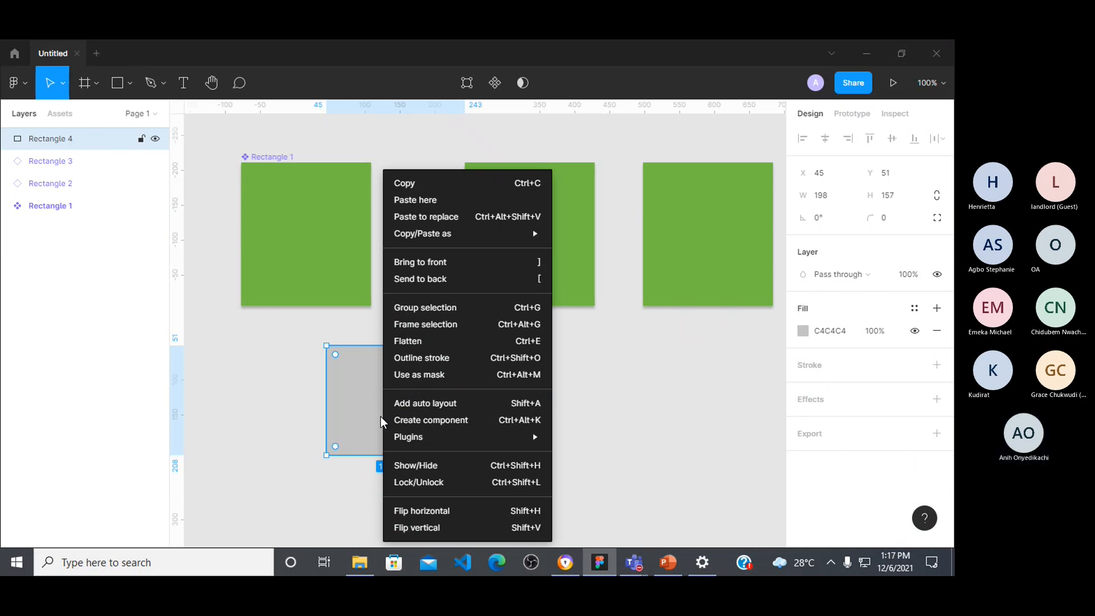
mouse_move(491, 430)
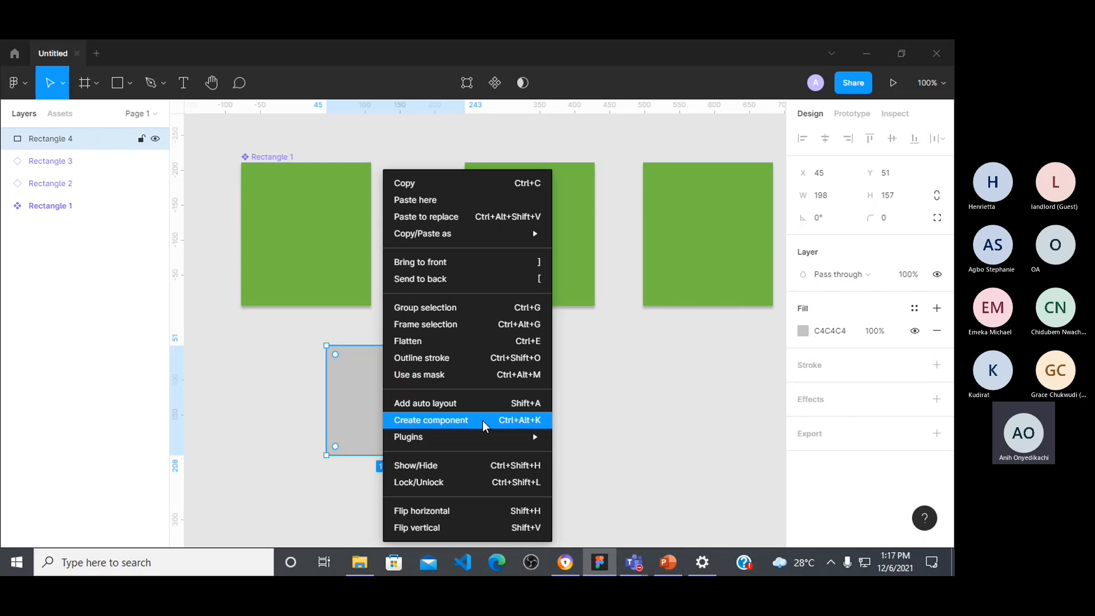
click(652, 242)
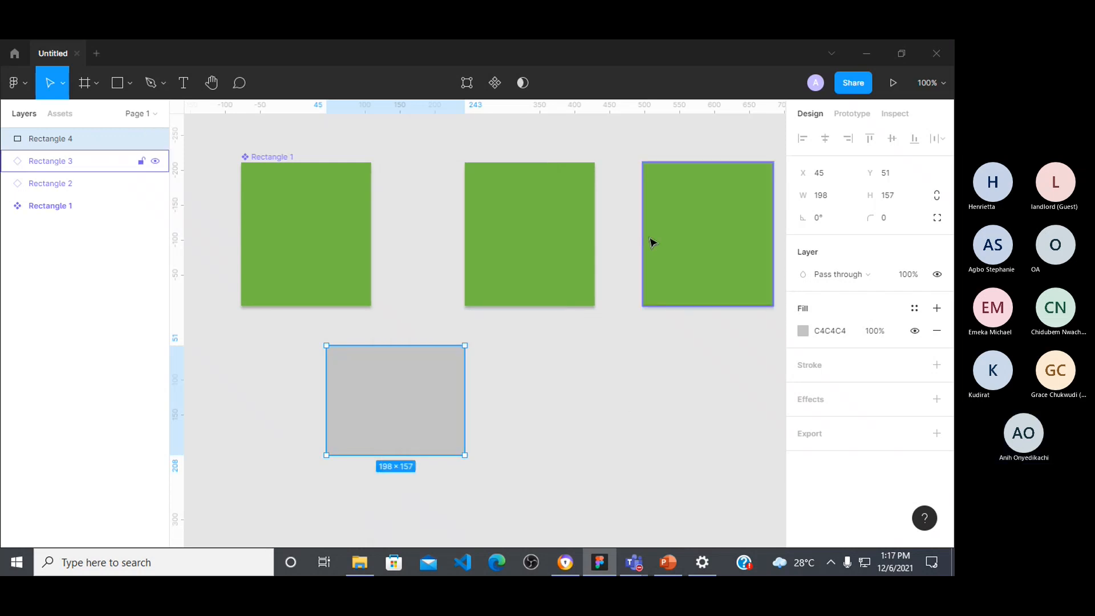
drag(415, 372, 384, 386)
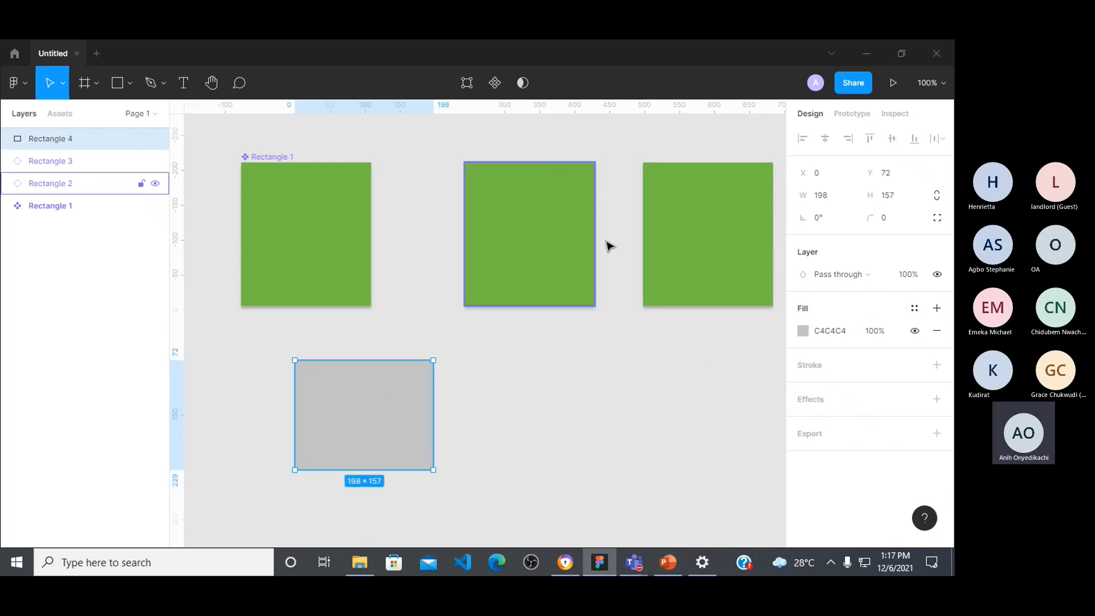
Step: Override the selection color of the instance at X 498 with orange C75807
click(736, 257)
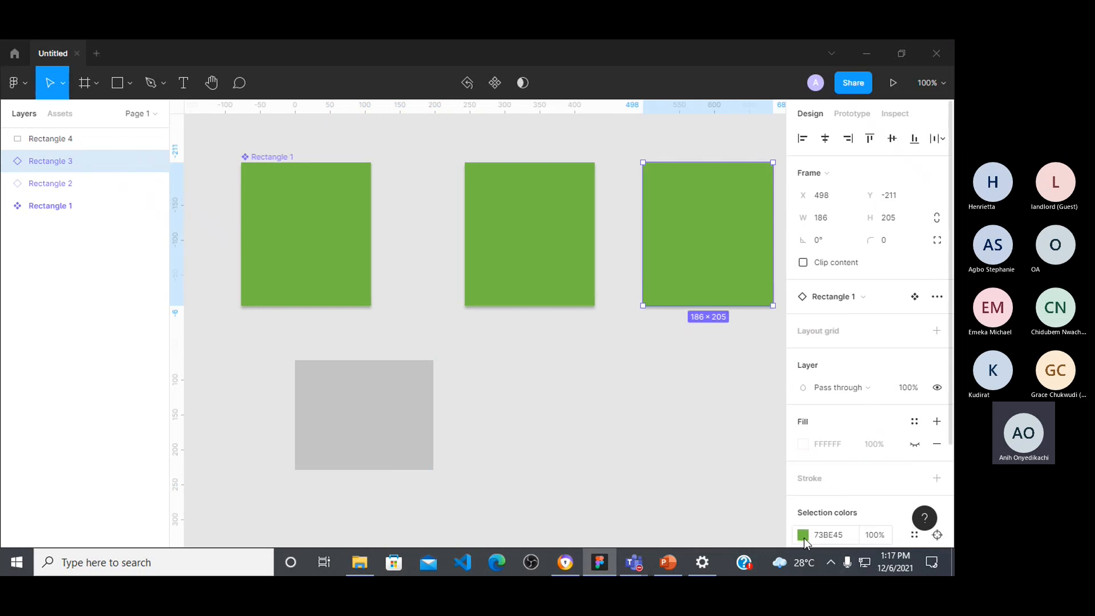
click(804, 535)
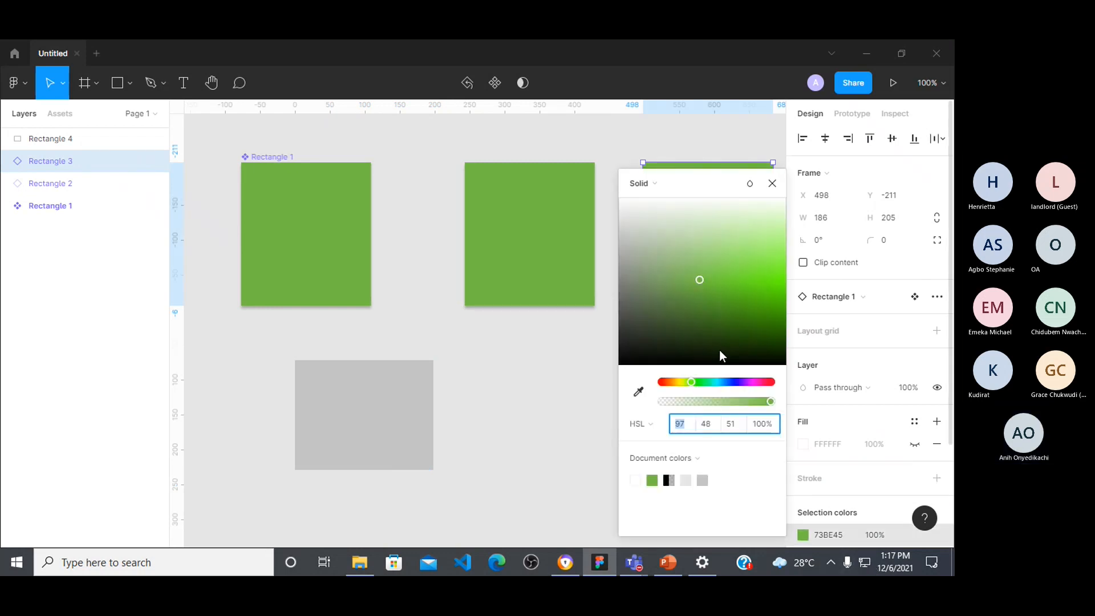
click(671, 384)
drag(708, 289, 775, 303)
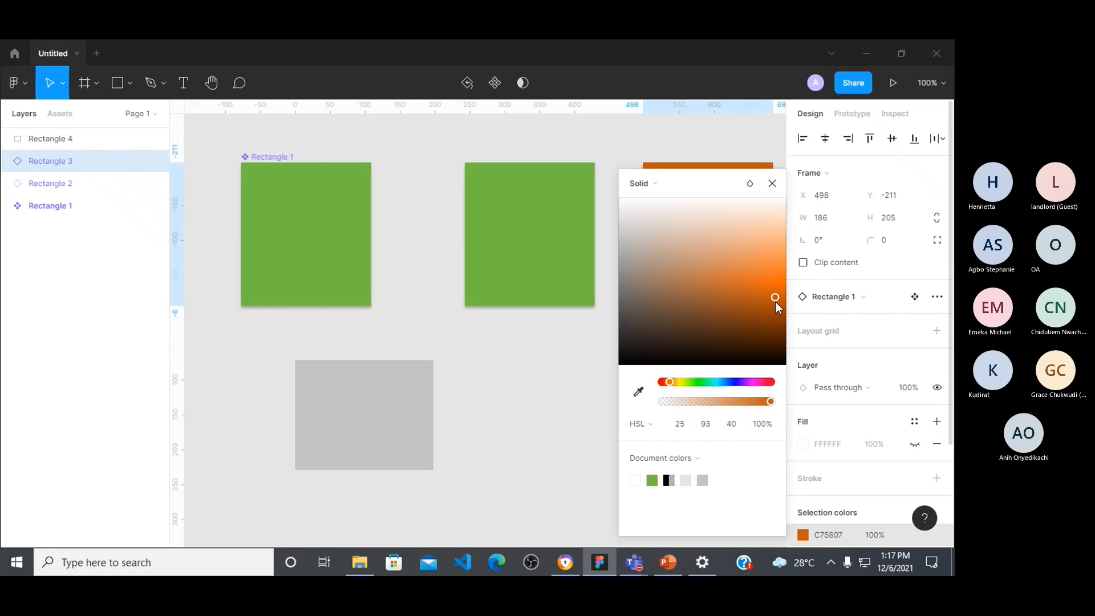
click(772, 184)
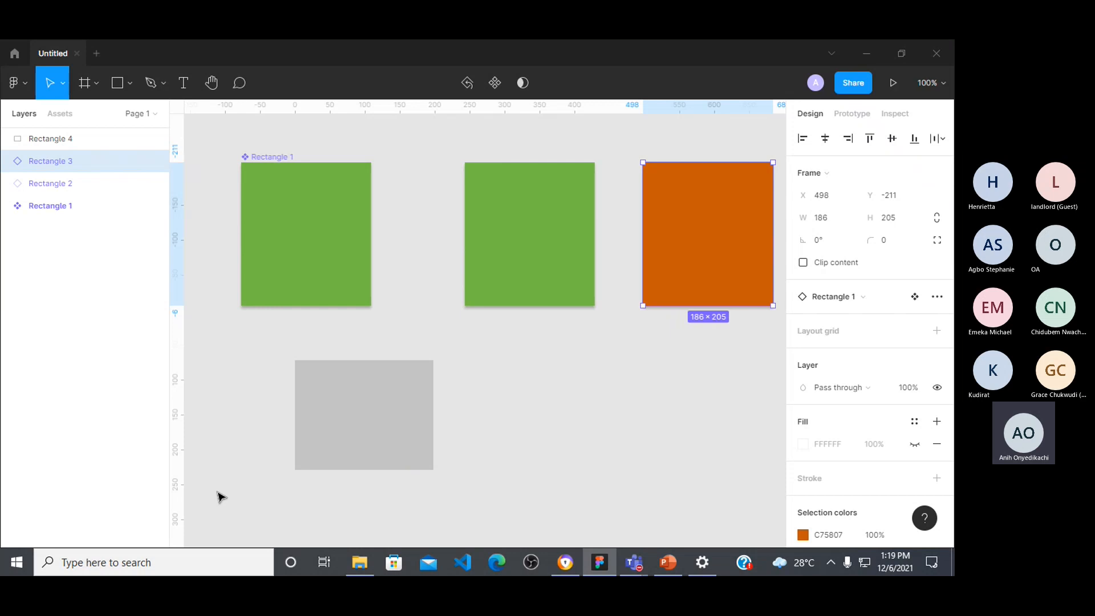
Step: Set the main component's selection color to near-black 0F100E
click(288, 214)
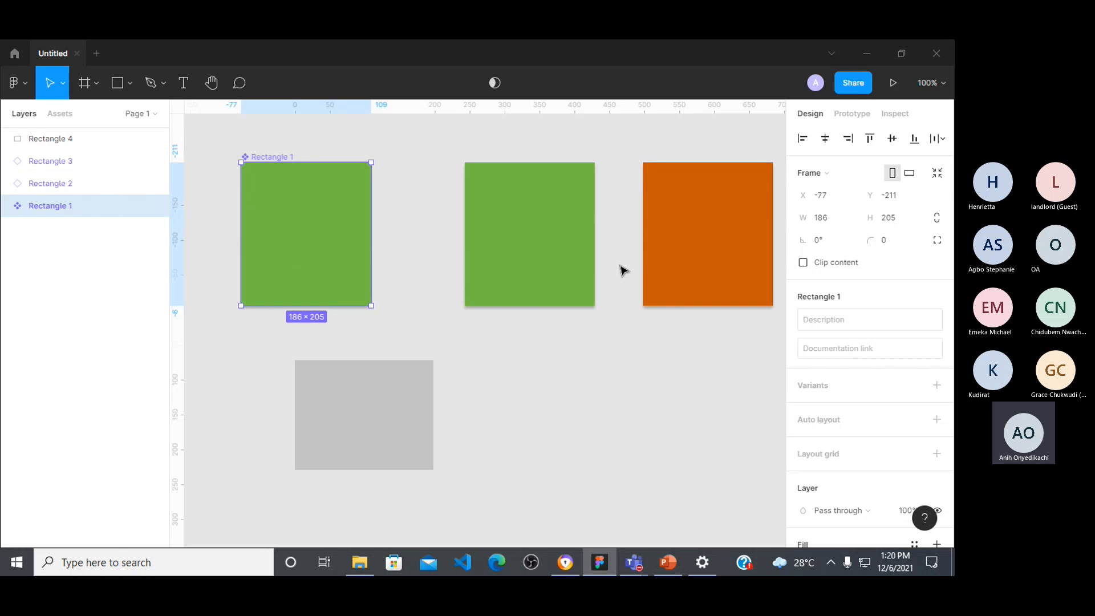
scroll(799, 439, down, 4)
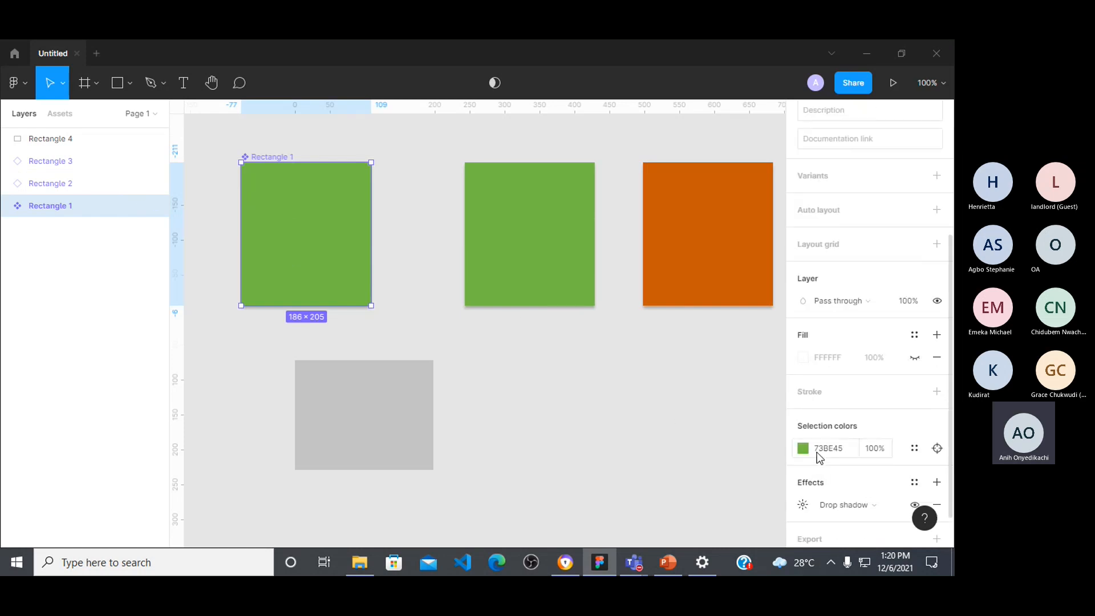
click(803, 449)
drag(665, 333, 631, 355)
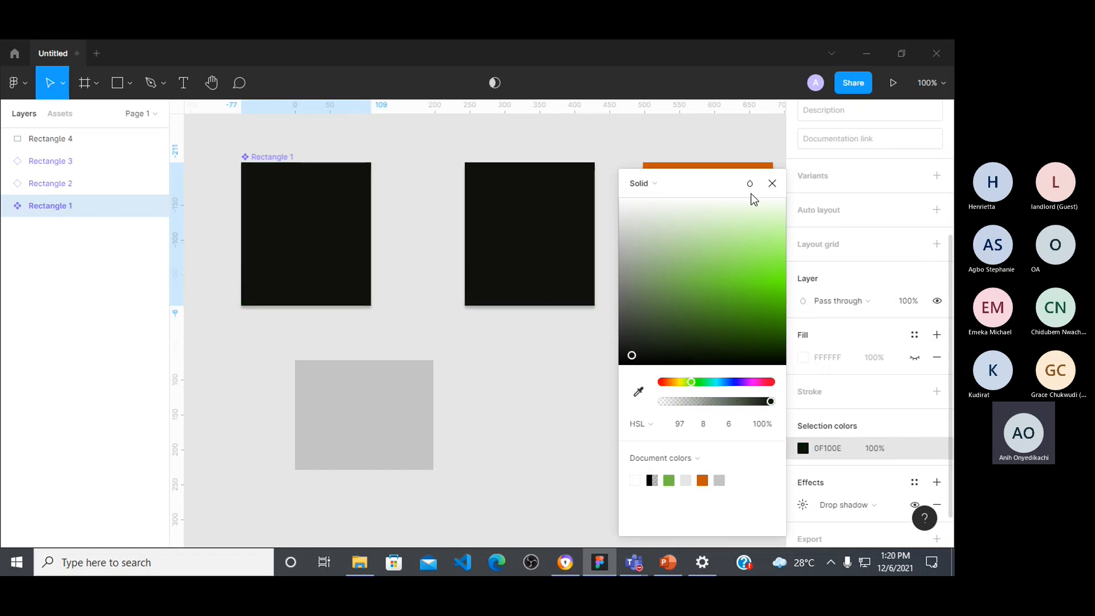
click(773, 183)
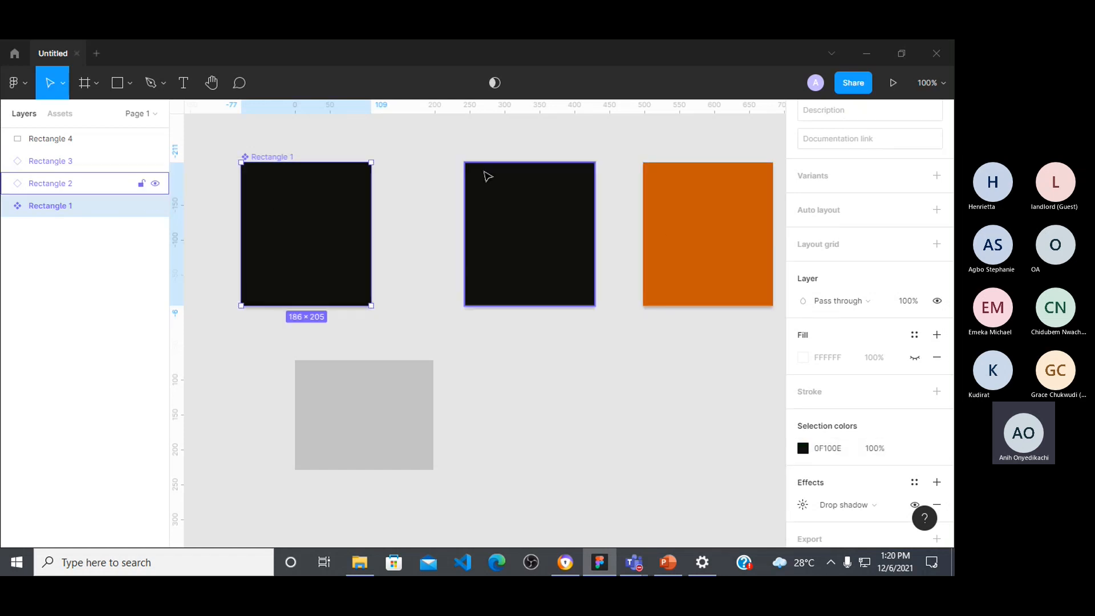
Step: Delete the orange instance and place a new copy of the main component at about X 485, Y -211
click(678, 197)
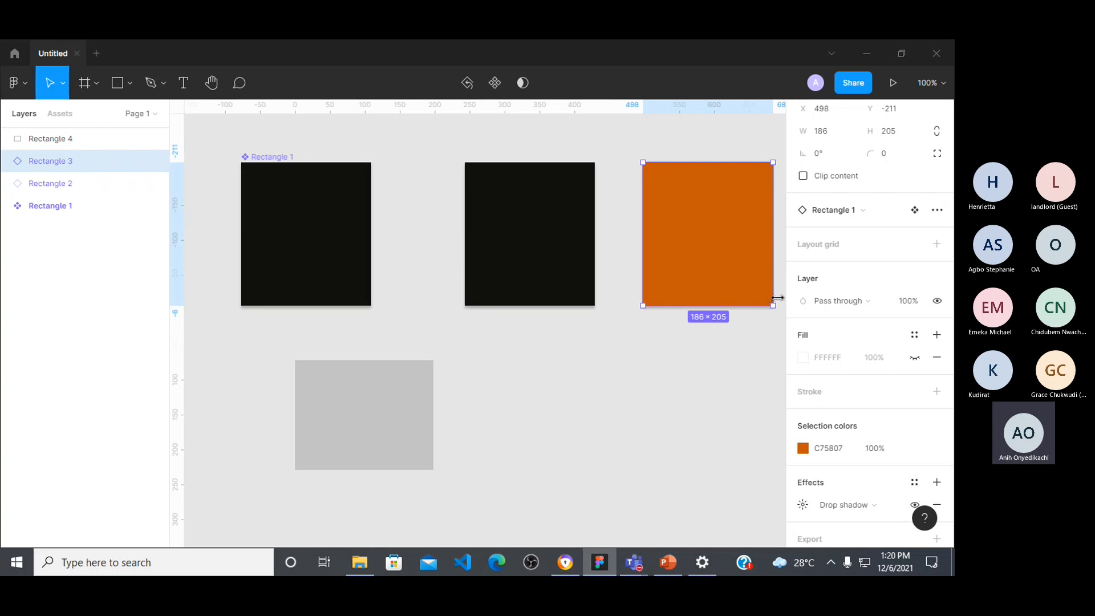
key(Delete)
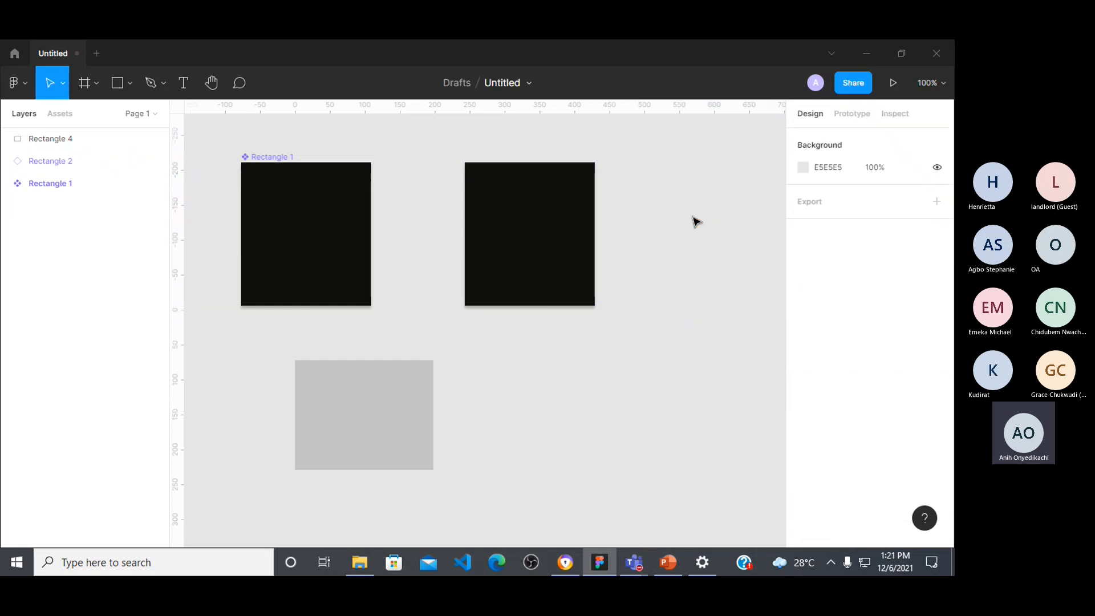
click(533, 204)
click(345, 213)
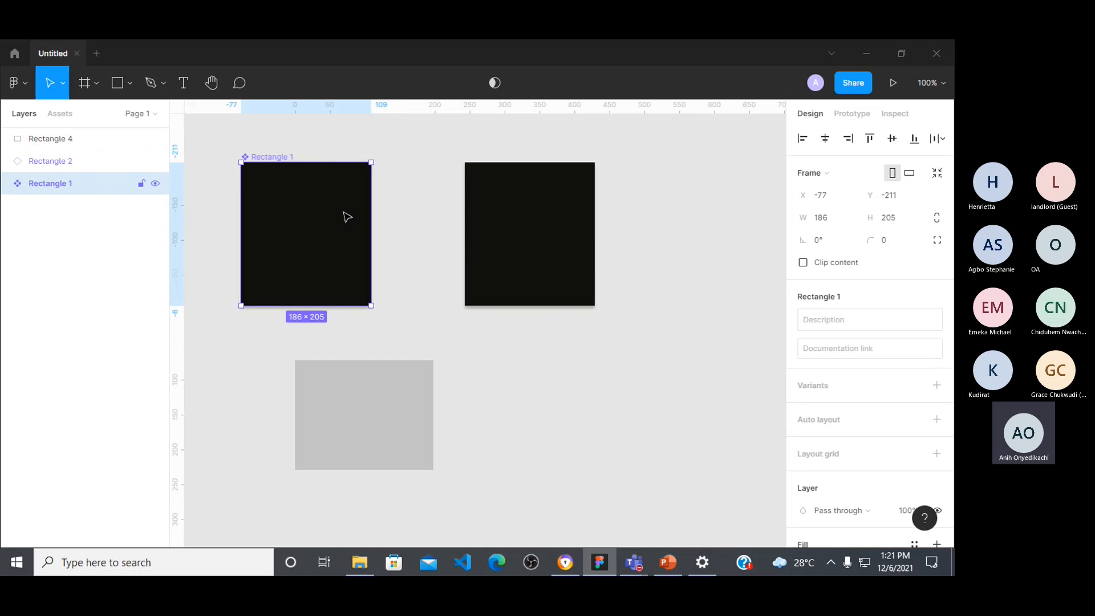
drag(350, 215, 742, 237)
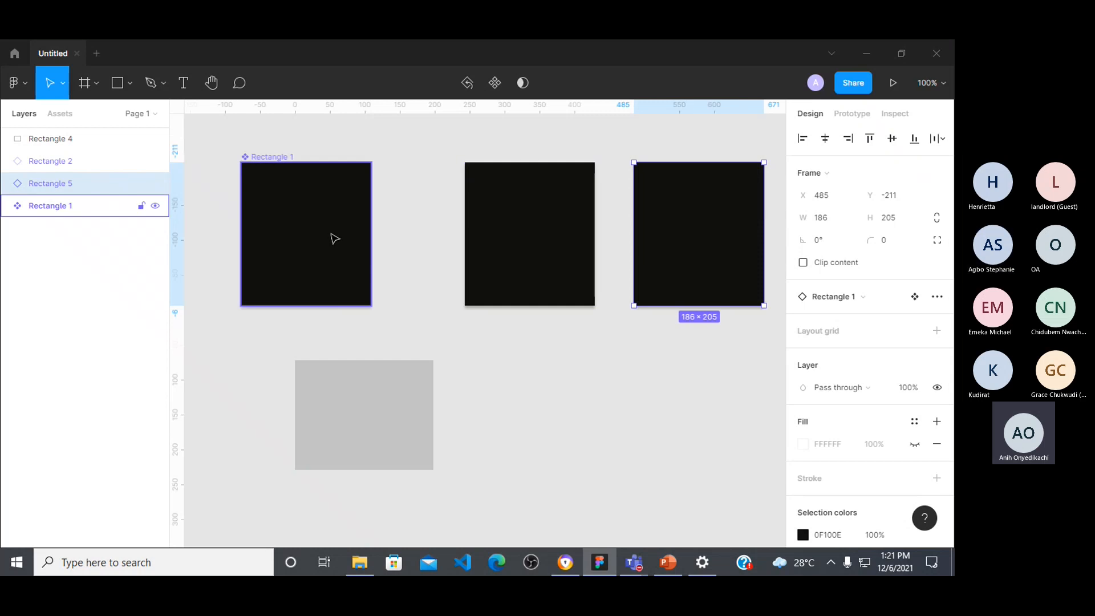
Step: Add two more copies of the component farther along the same row, starting at about X 705 and spaced 376 apart
drag(332, 234, 741, 361)
scroll(576, 316, left, 5)
scroll(569, 326, right, 1)
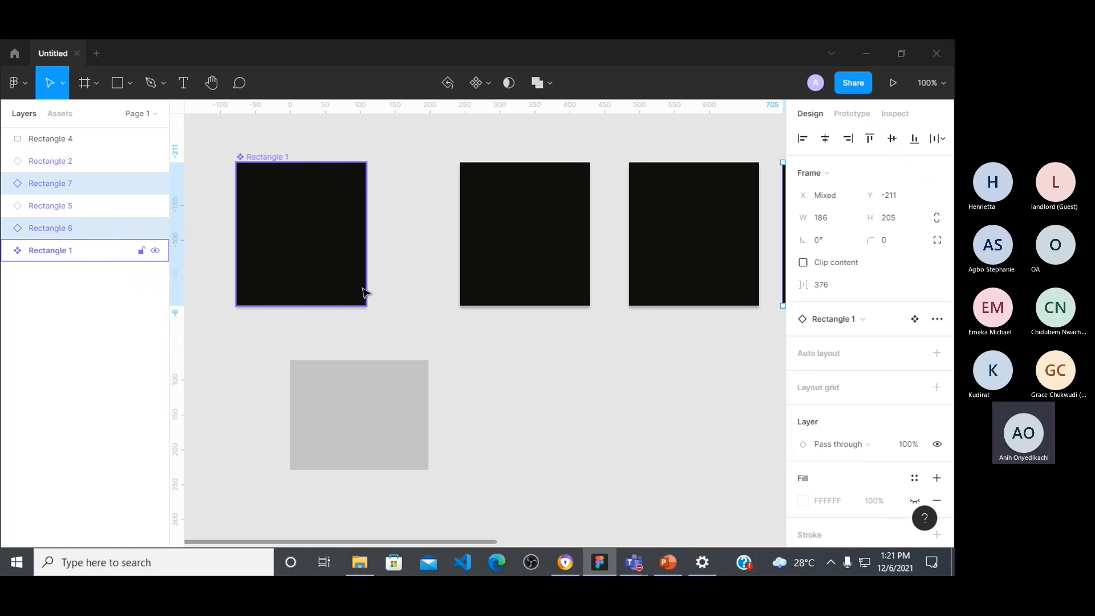
Step: Duplicate the main component, move the copy to X 243, Y 12 and deselect it
key(alt)
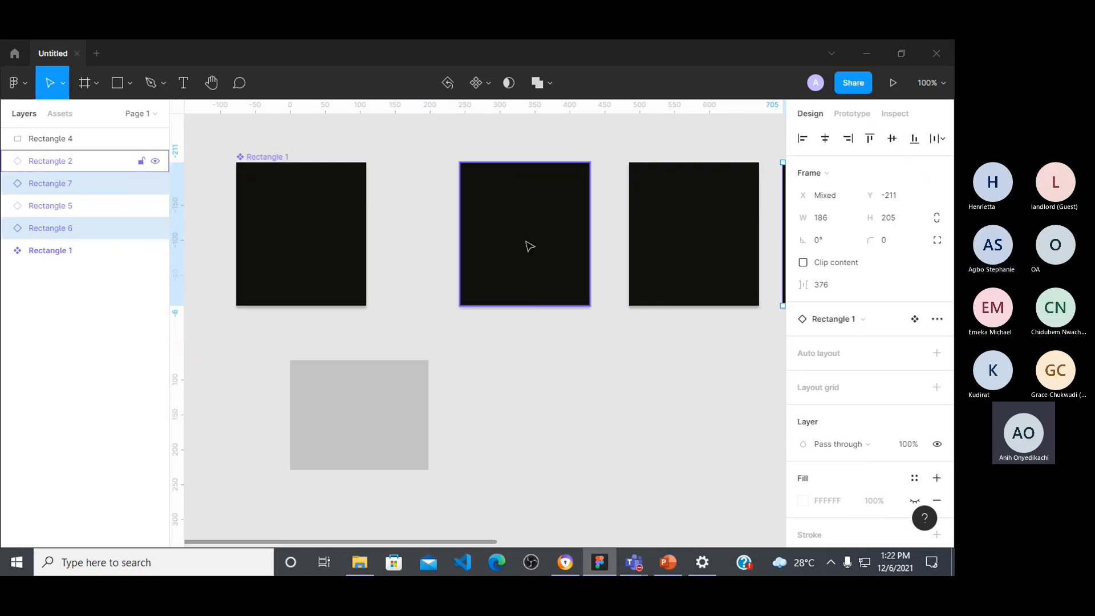
click(312, 249)
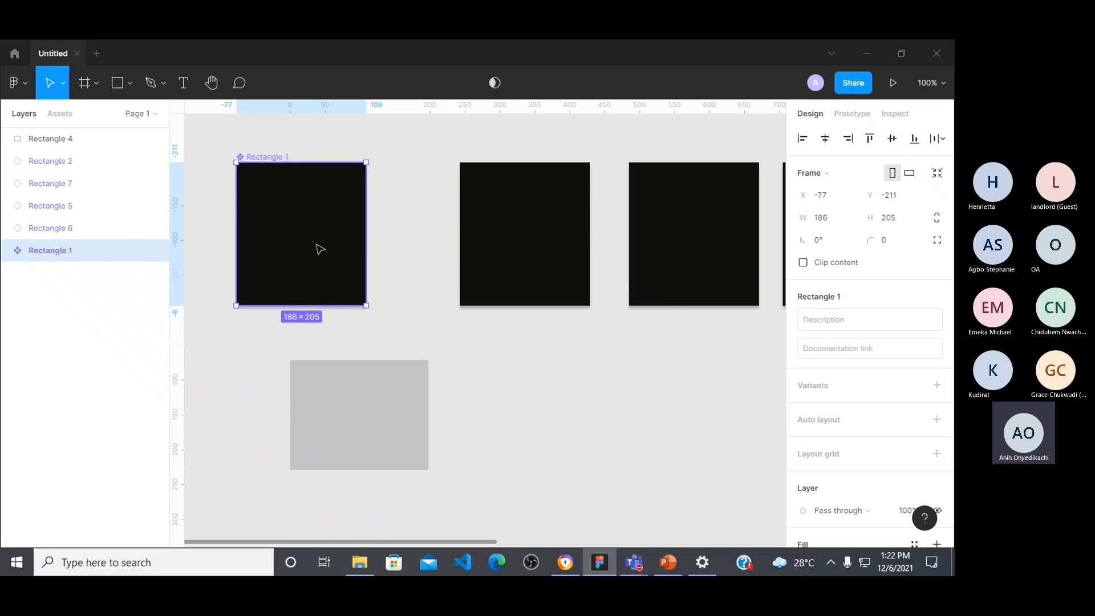
key(ctrl+d)
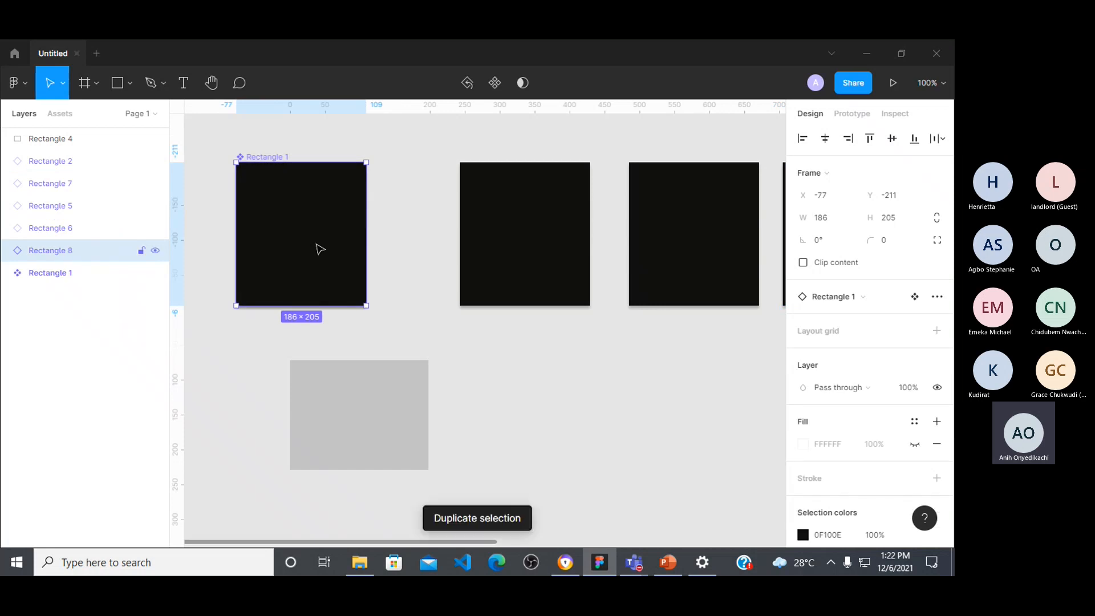
drag(294, 244, 520, 400)
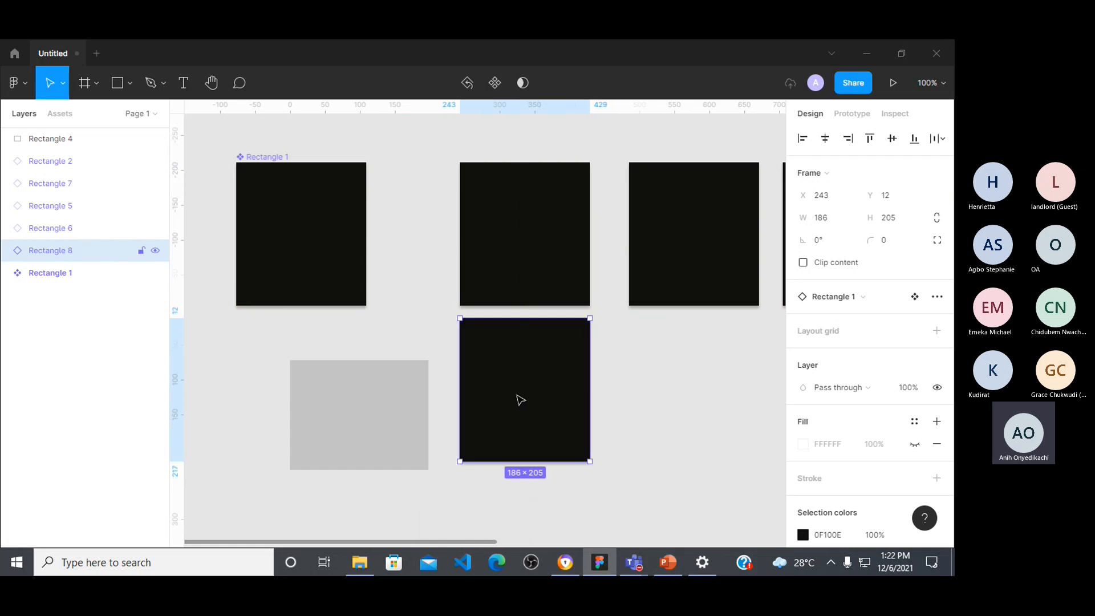
click(643, 409)
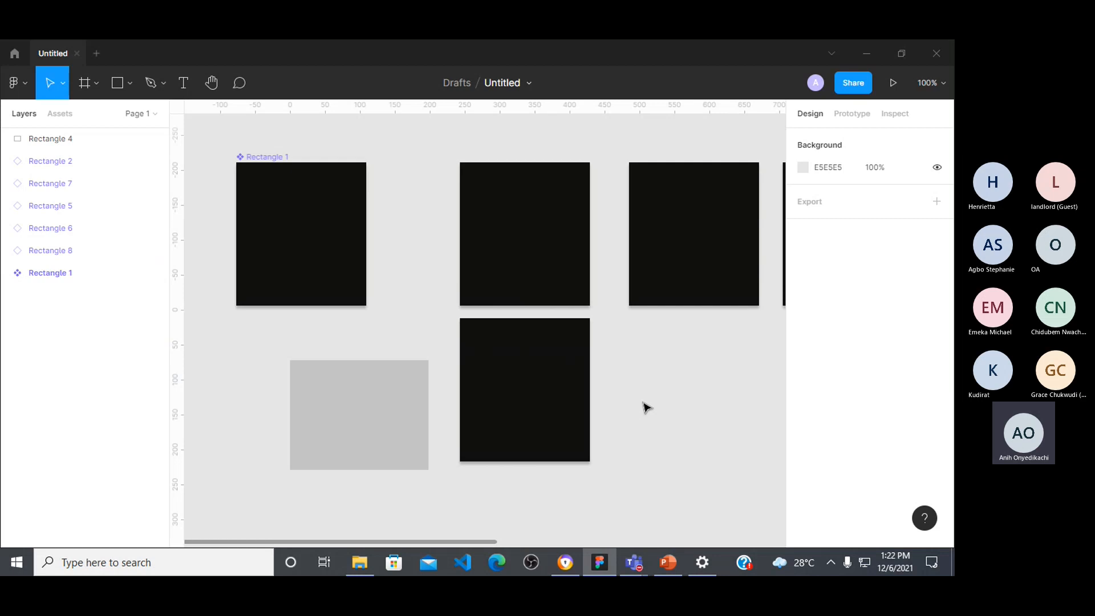
Step: Set the main component's selection color to green 4EB80E
click(275, 235)
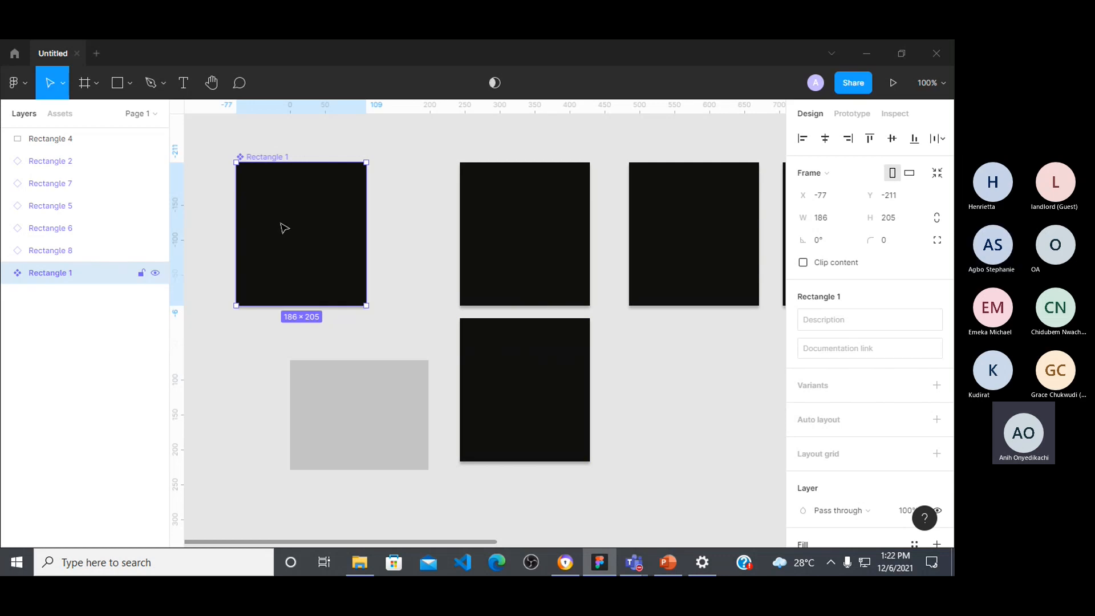
scroll(873, 446, down, 4)
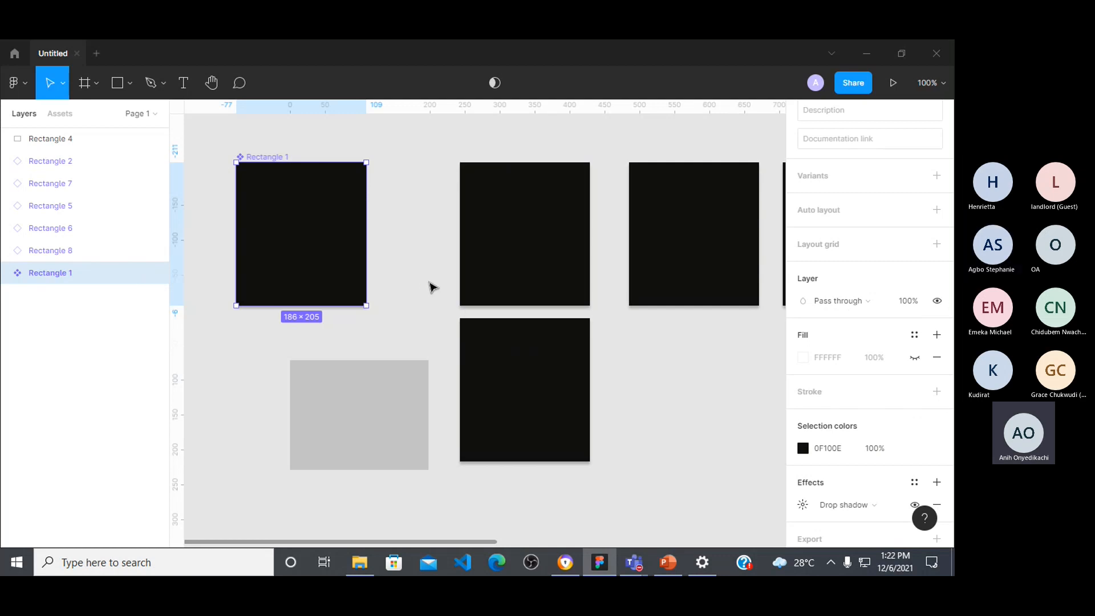
click(803, 448)
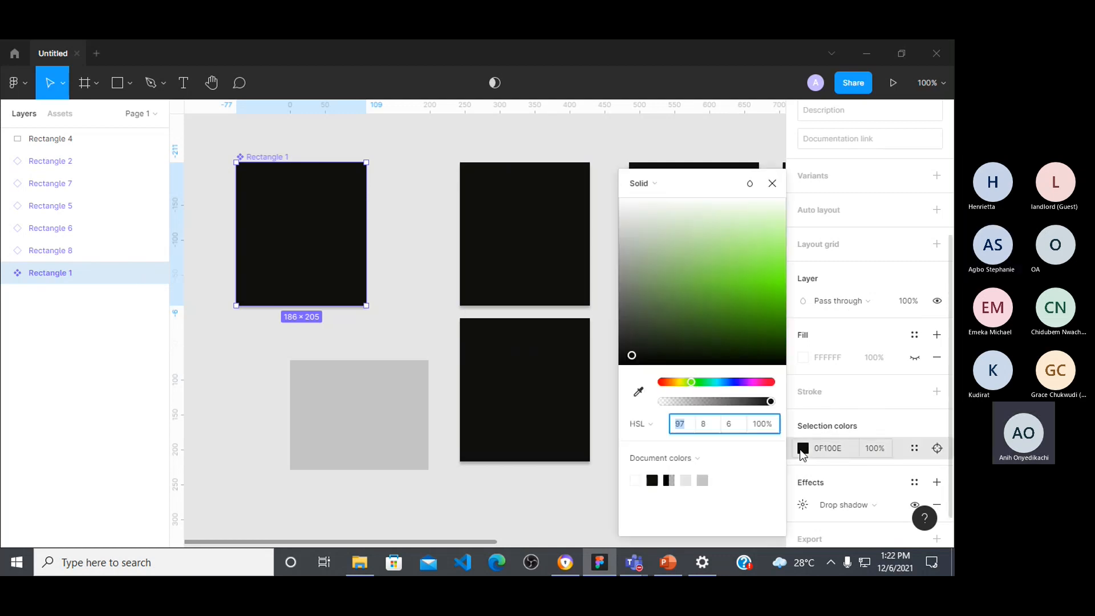
drag(759, 313, 763, 300)
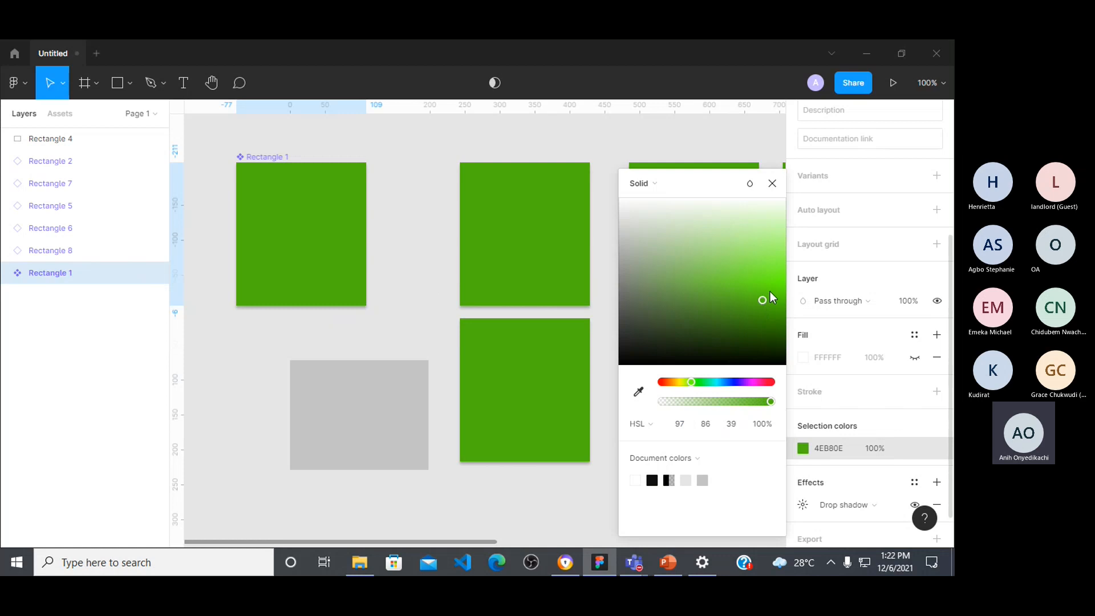
Step: Add an "Instances" text label at X 524, Y 95 on the canvas below the upper row of green copies
click(772, 183)
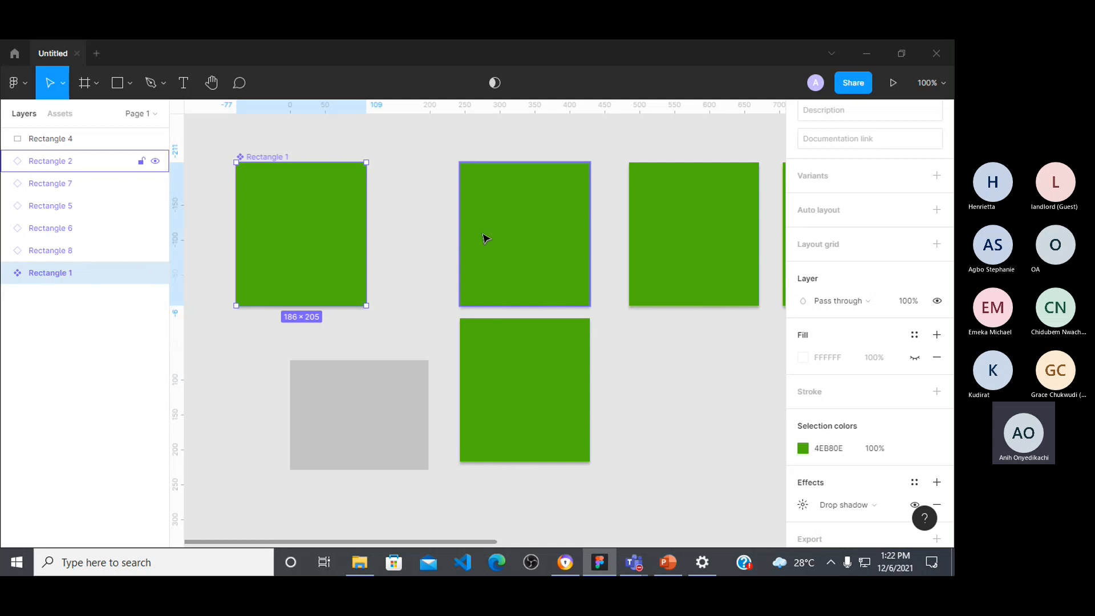
key(t)
click(659, 379)
text(Instances)
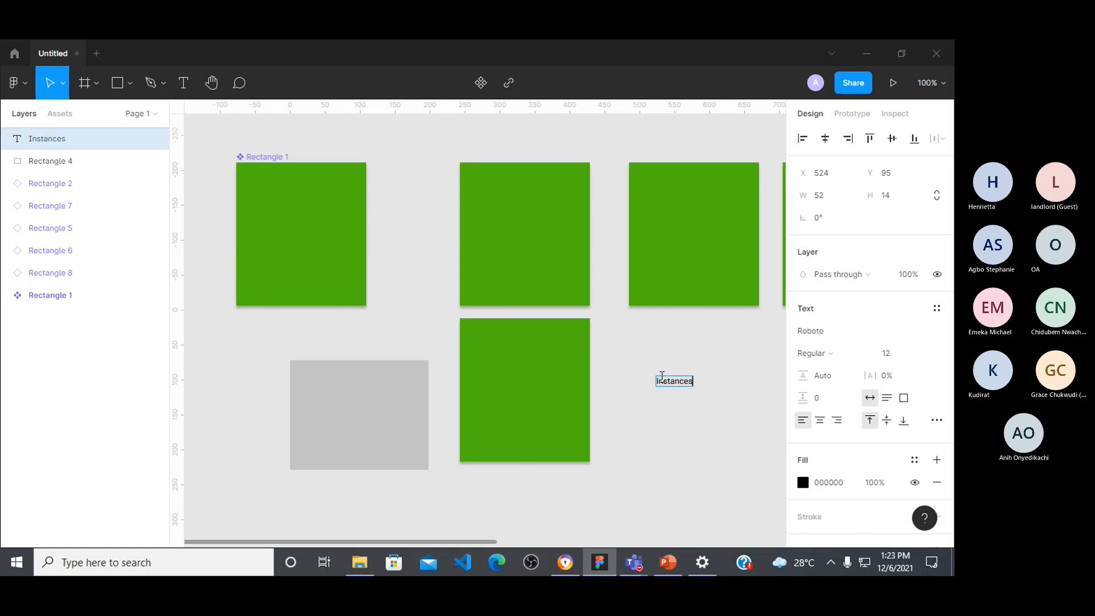
key(Escape)
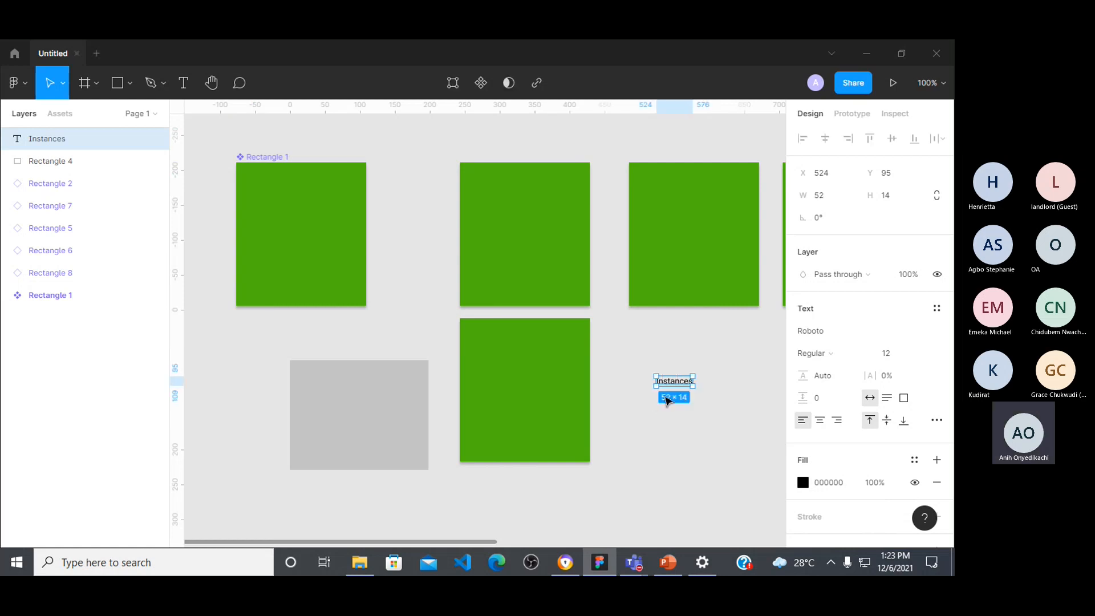
click(665, 444)
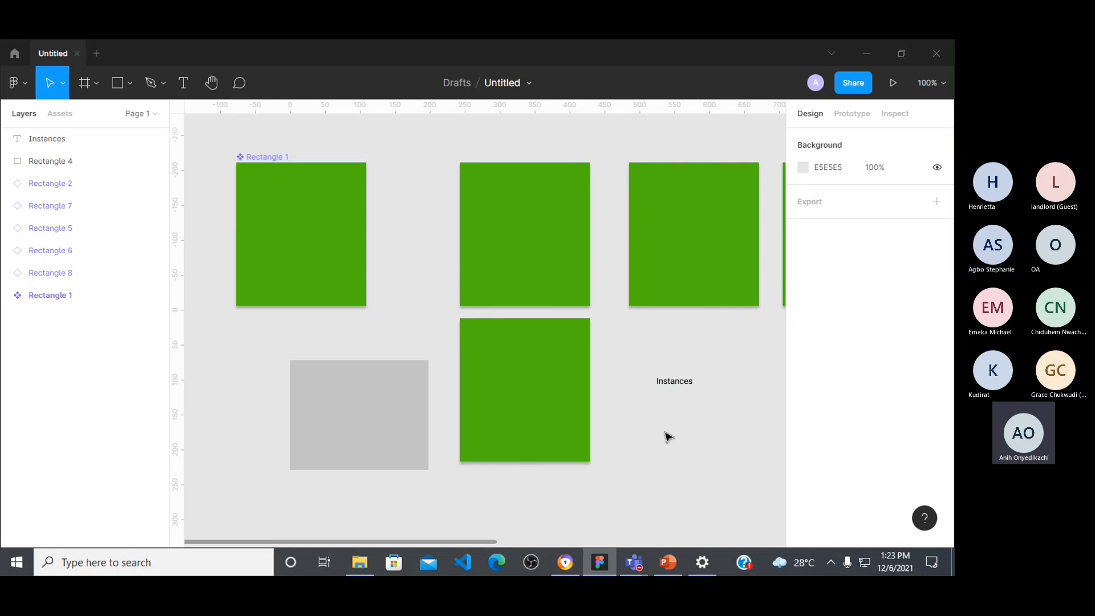
Step: Override the selection color of the instance at X 485, Y -211 with red FF3C3C and deselect it
click(682, 268)
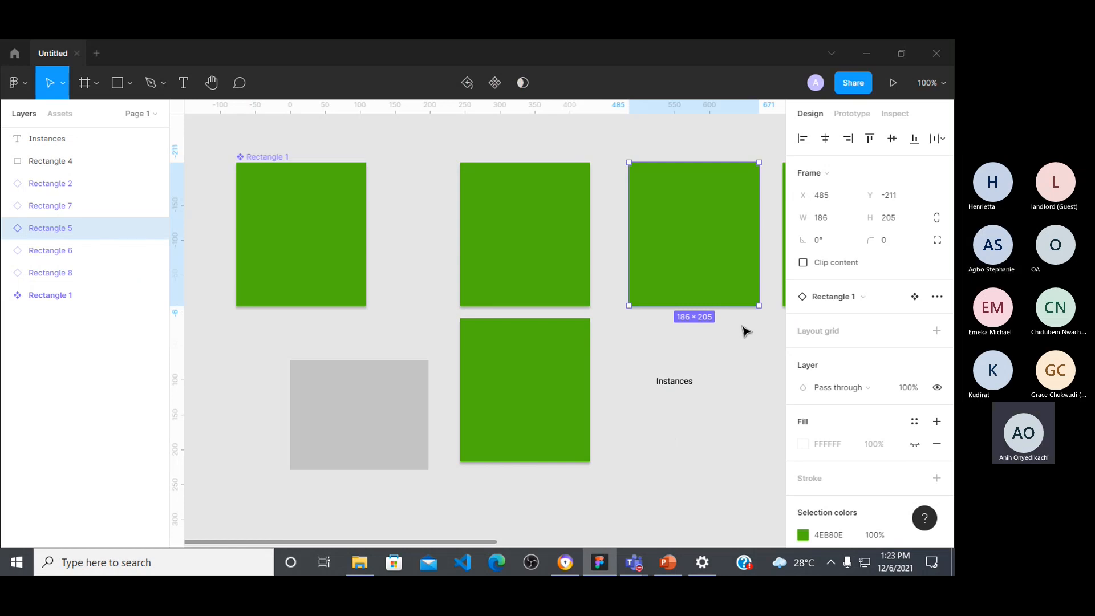
scroll(708, 367, left, 2)
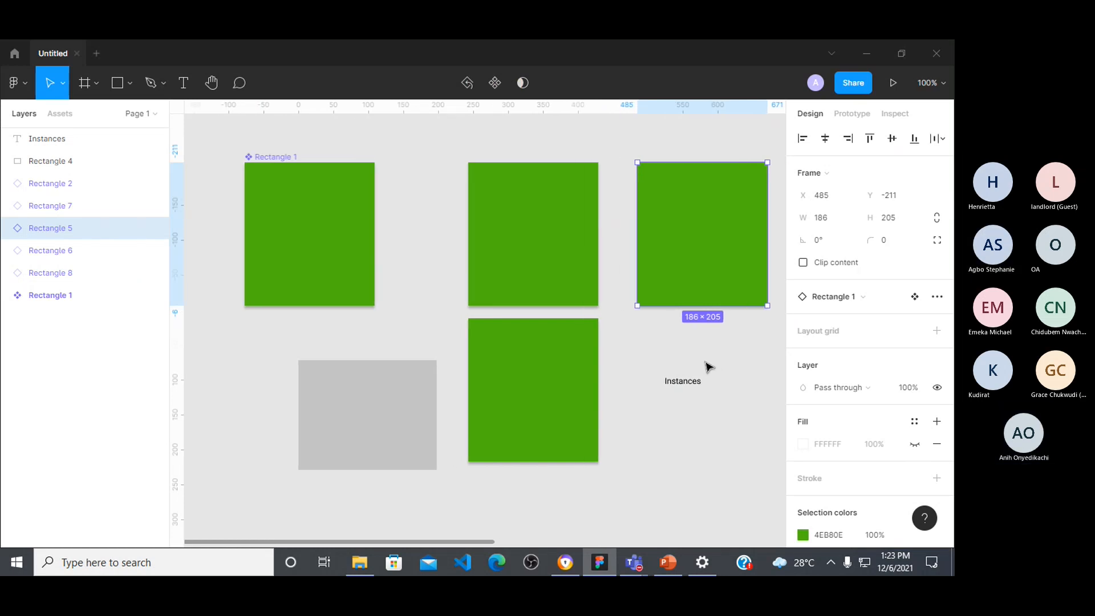
scroll(708, 367, left, 1)
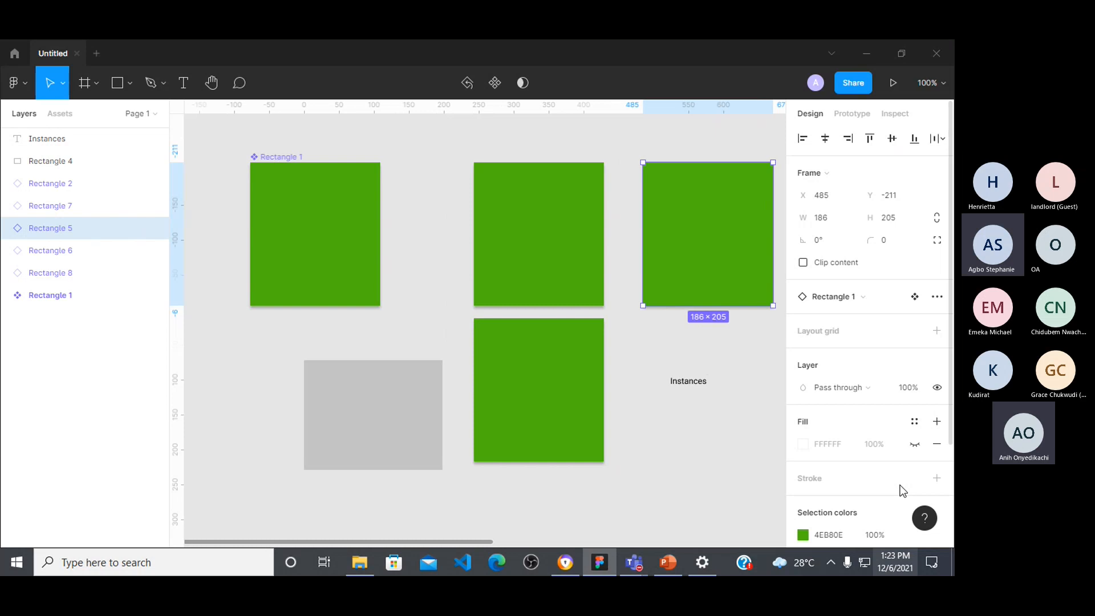
click(801, 535)
click(657, 328)
drag(654, 337, 682, 357)
click(659, 384)
click(737, 286)
drag(742, 288, 798, 265)
click(653, 134)
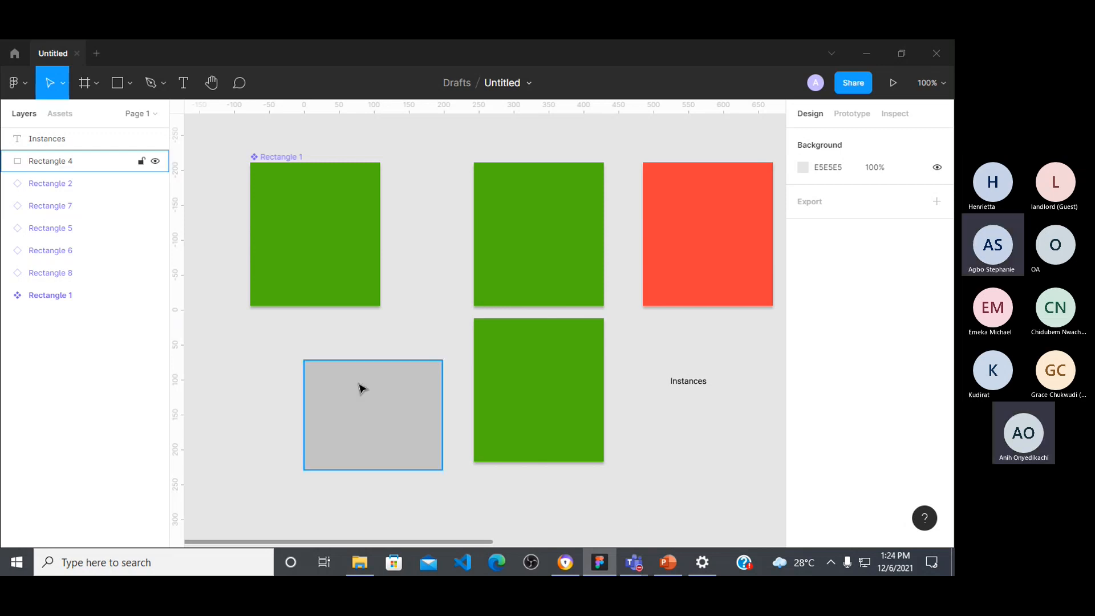
Step: Set the main component's selection color to yellow F6FA36 and deselect it
click(342, 264)
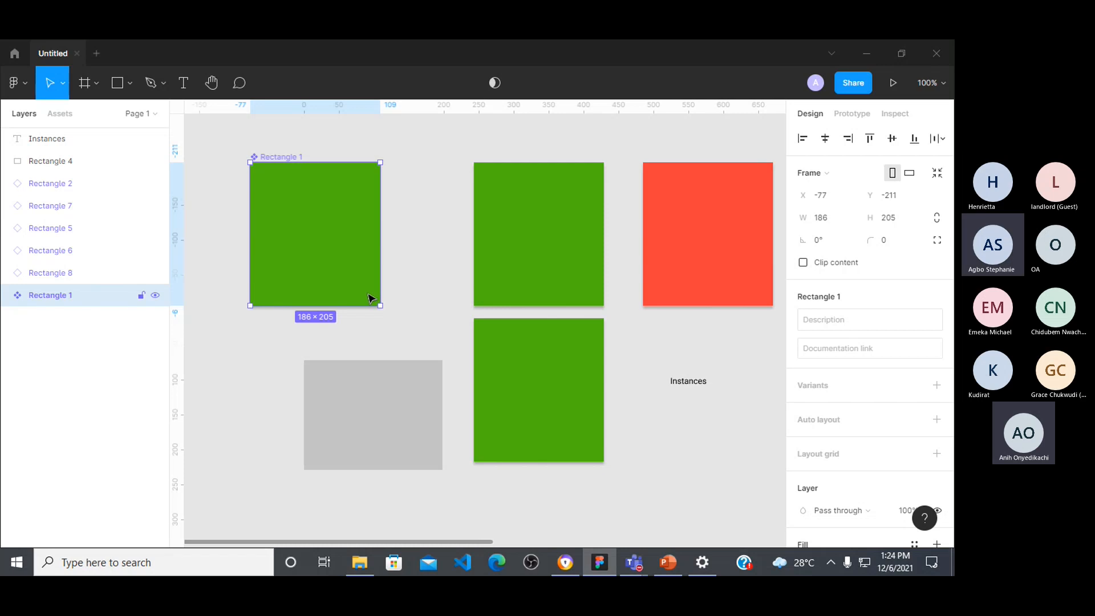
scroll(822, 473, down, 4)
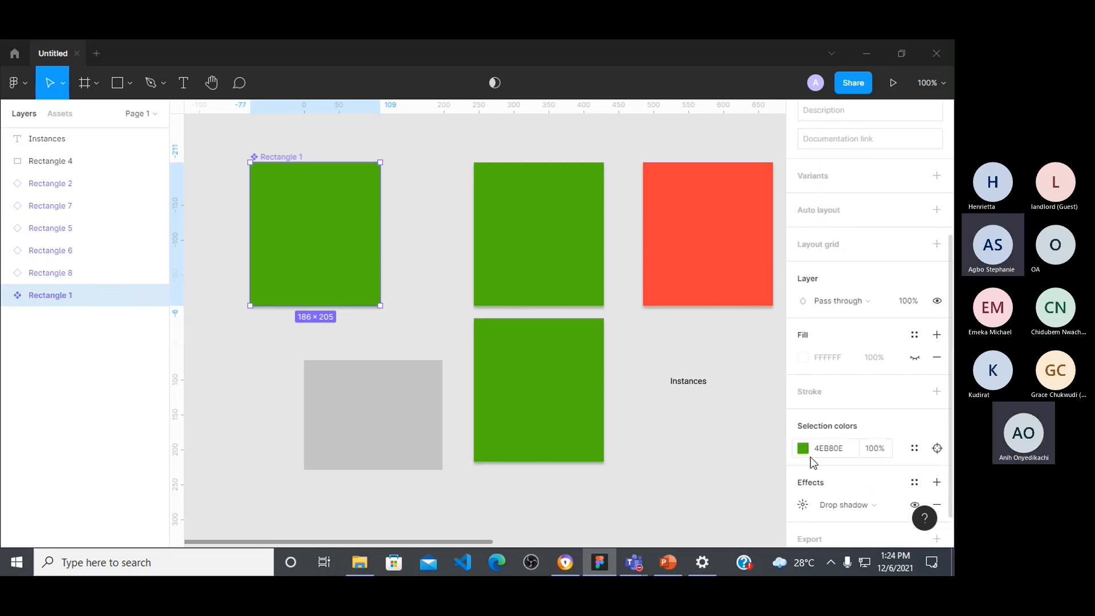
click(803, 448)
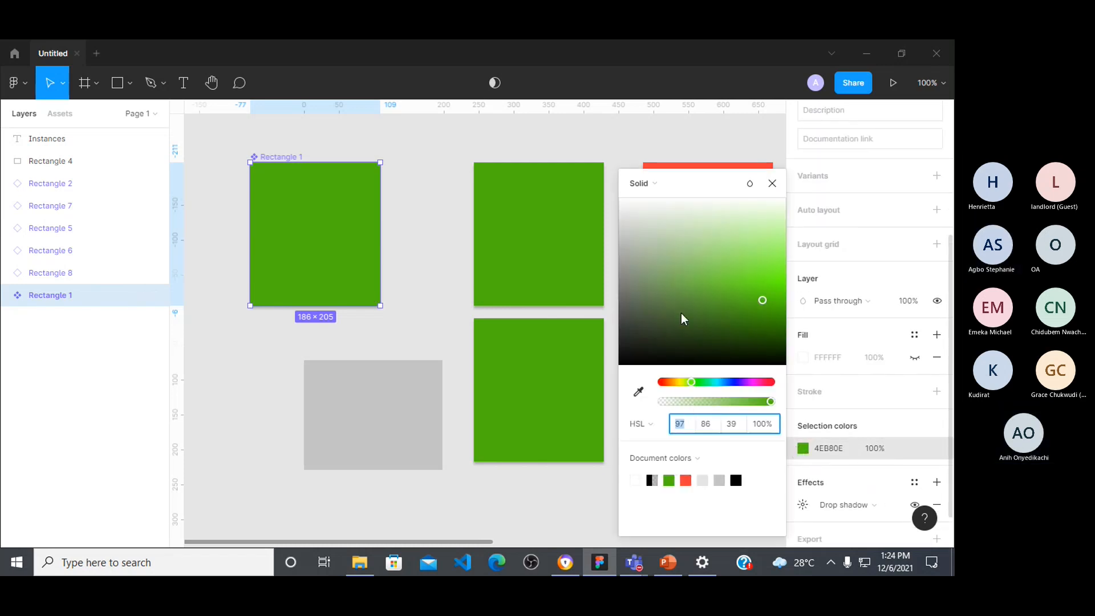
click(680, 382)
drag(763, 270, 780, 268)
click(782, 190)
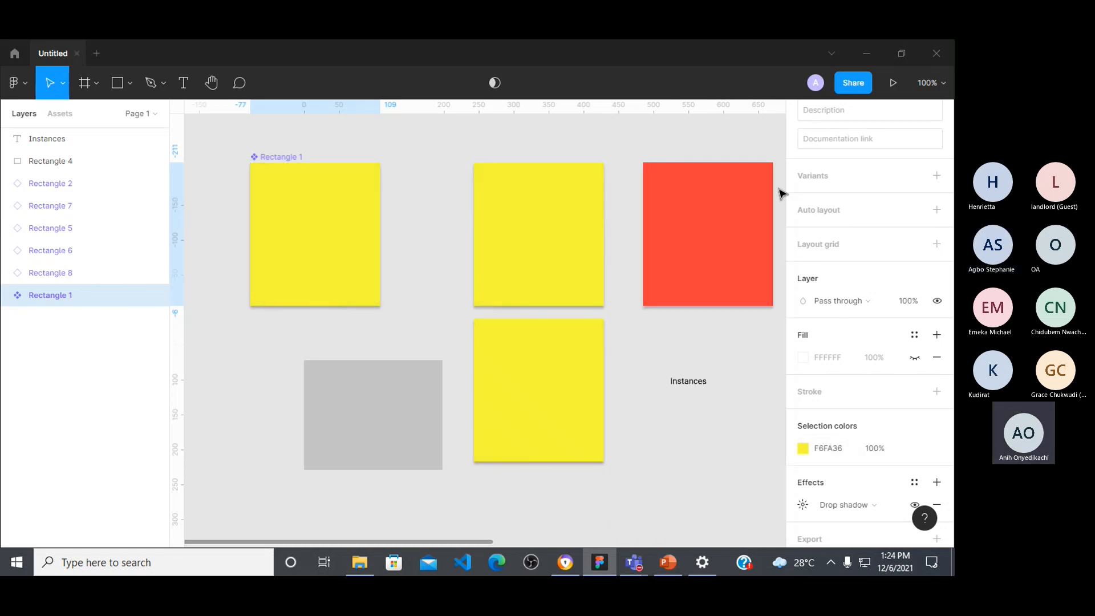
click(277, 441)
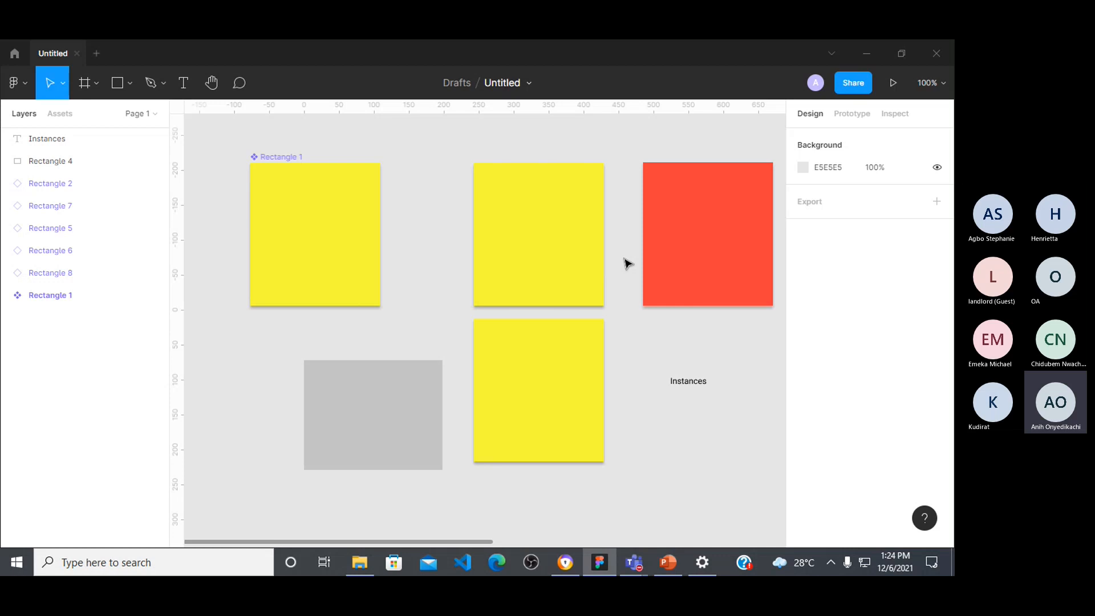
Step: Detach the red instance from its main component
click(704, 225)
right_click(701, 209)
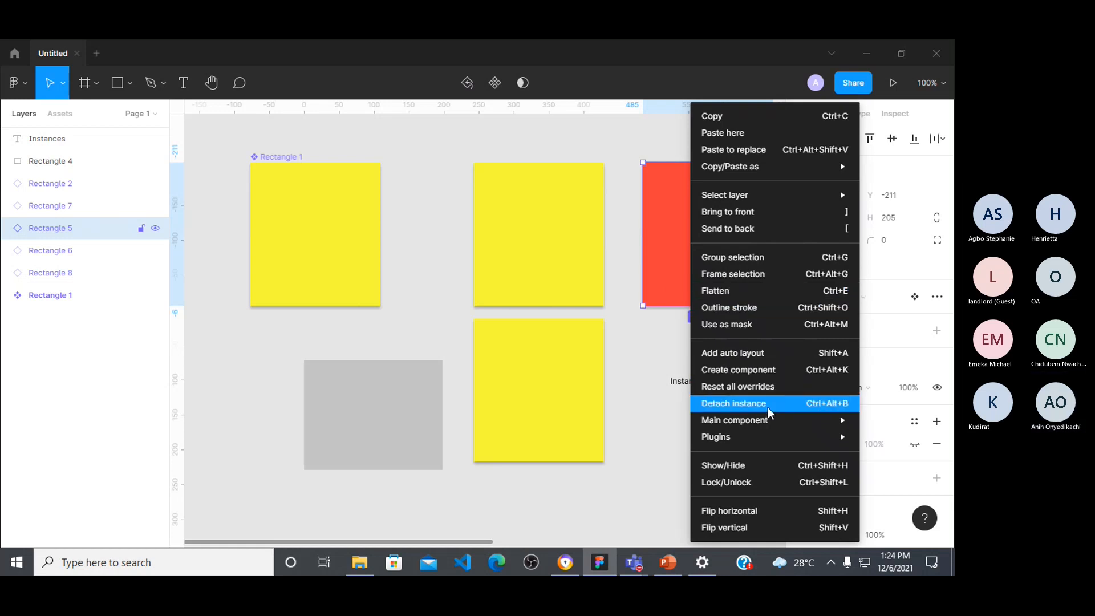
click(811, 403)
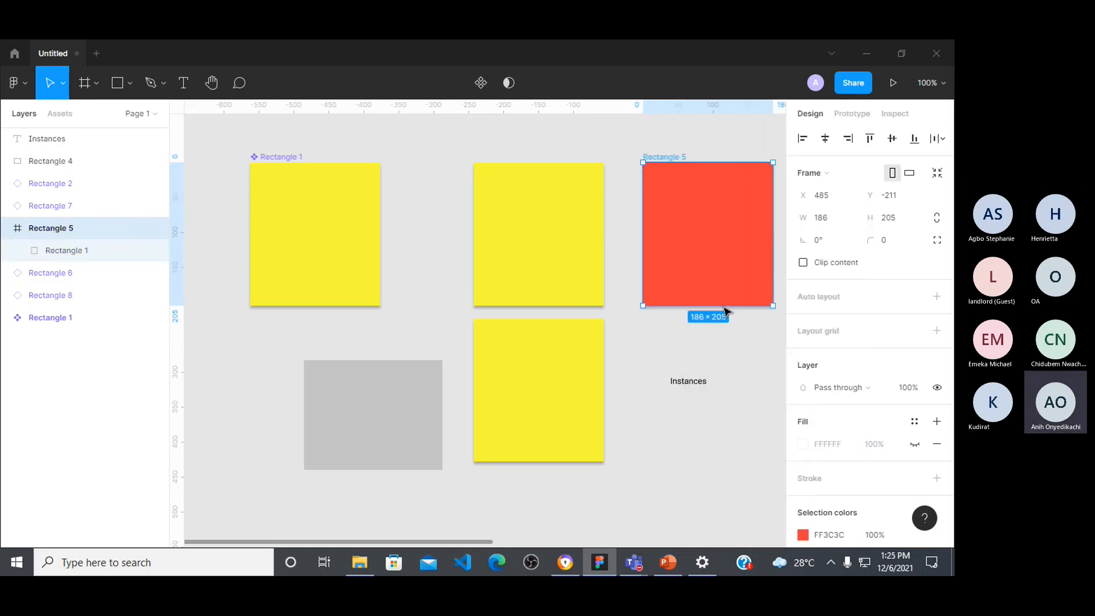
Step: Add a variant to the main component and move it out of the component set to X 485, Y 88
click(533, 208)
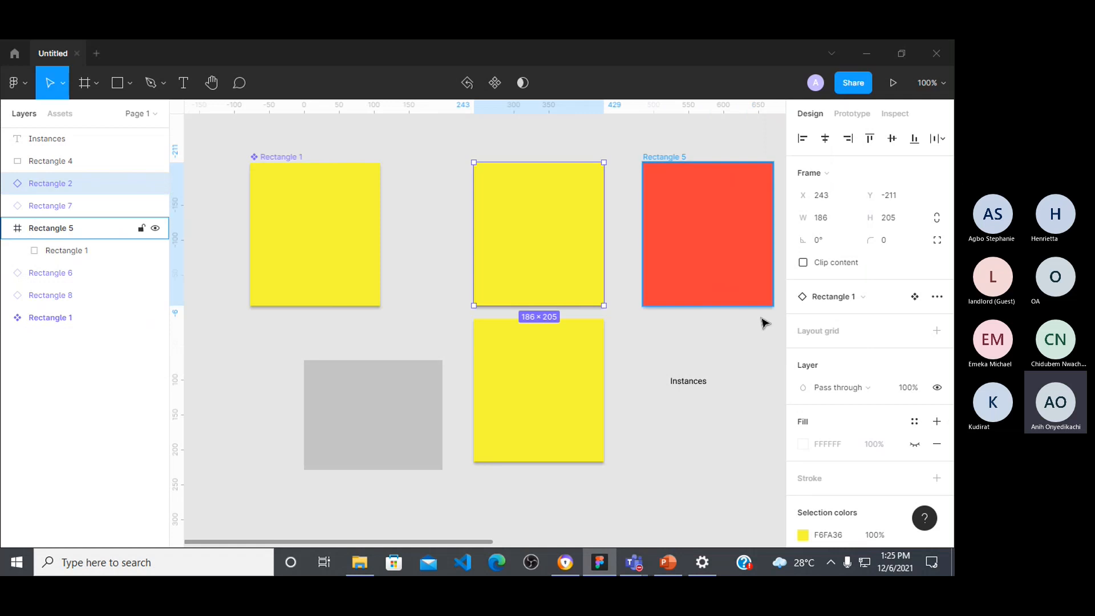
scroll(850, 431, down, 3)
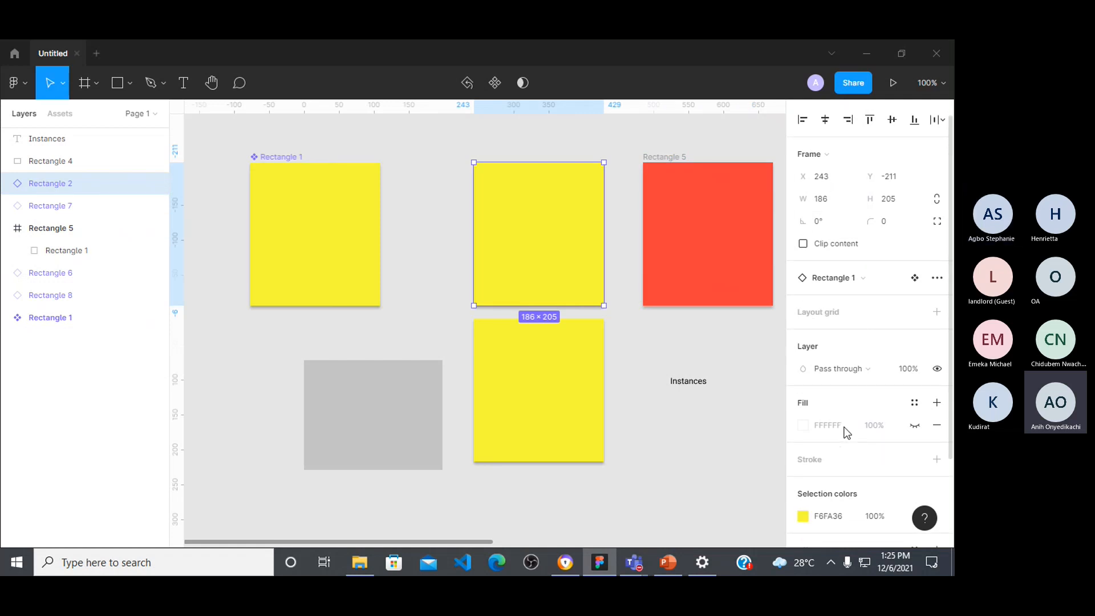
click(347, 272)
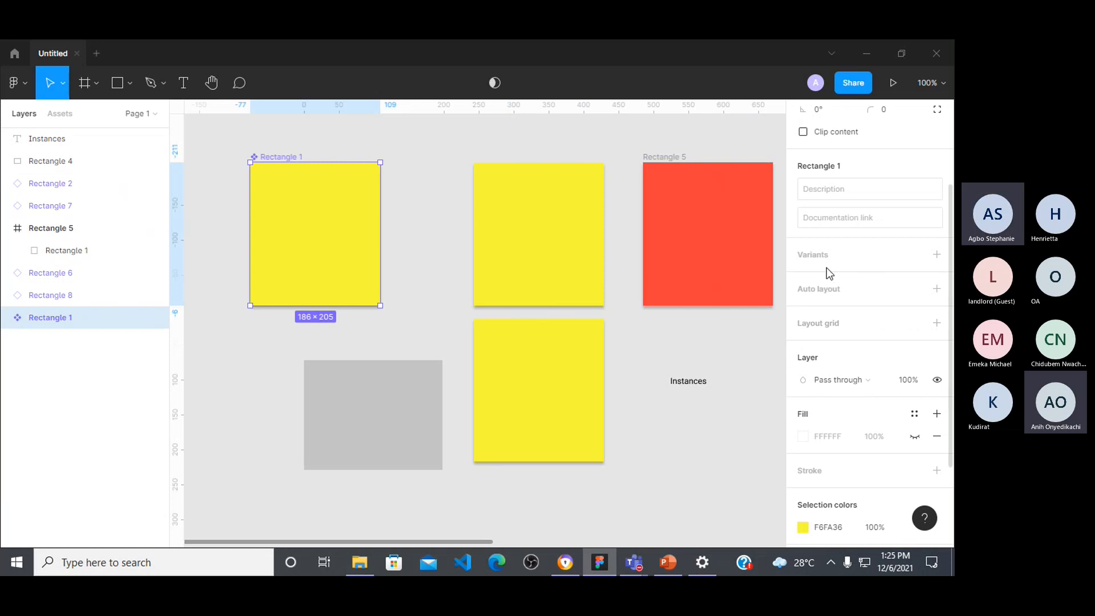
click(937, 255)
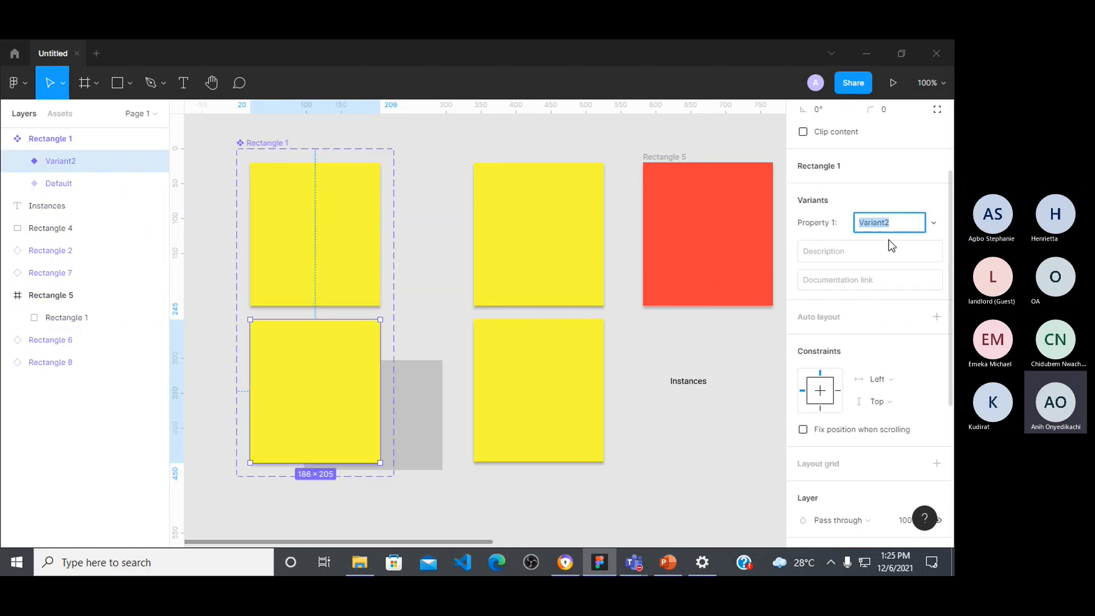
click(447, 221)
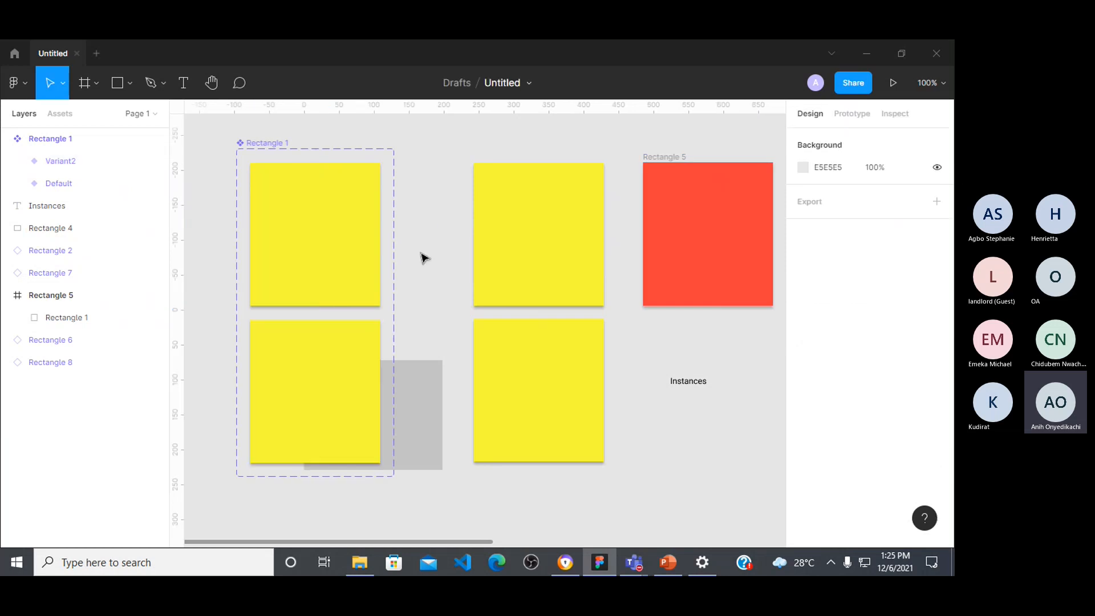
click(337, 362)
drag(337, 362, 731, 413)
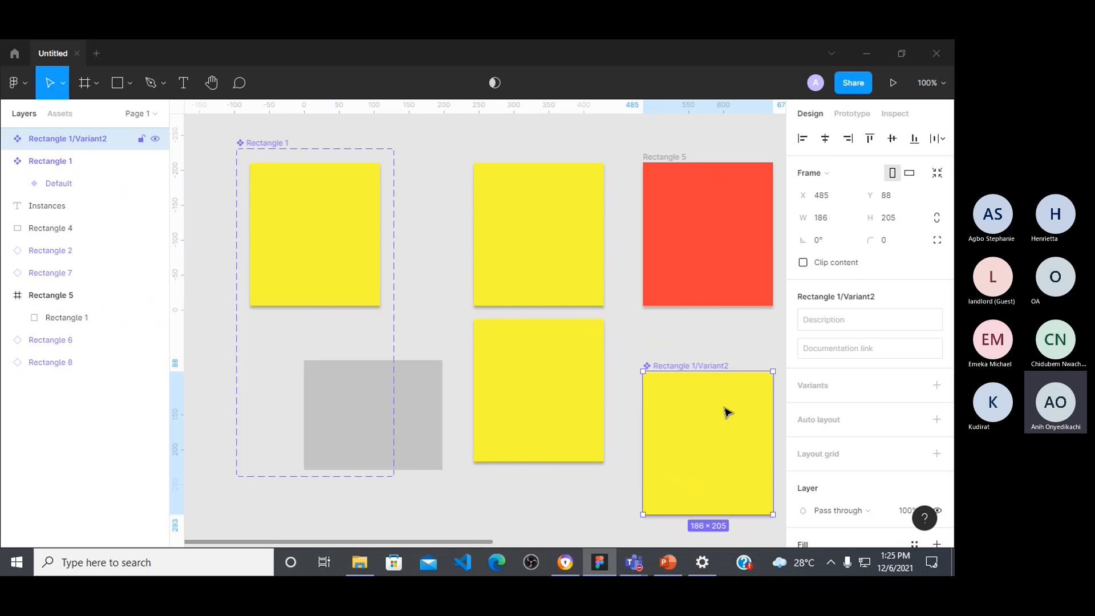
Step: Inspect the default variant's properties and the actions available for the detached red frame
click(308, 256)
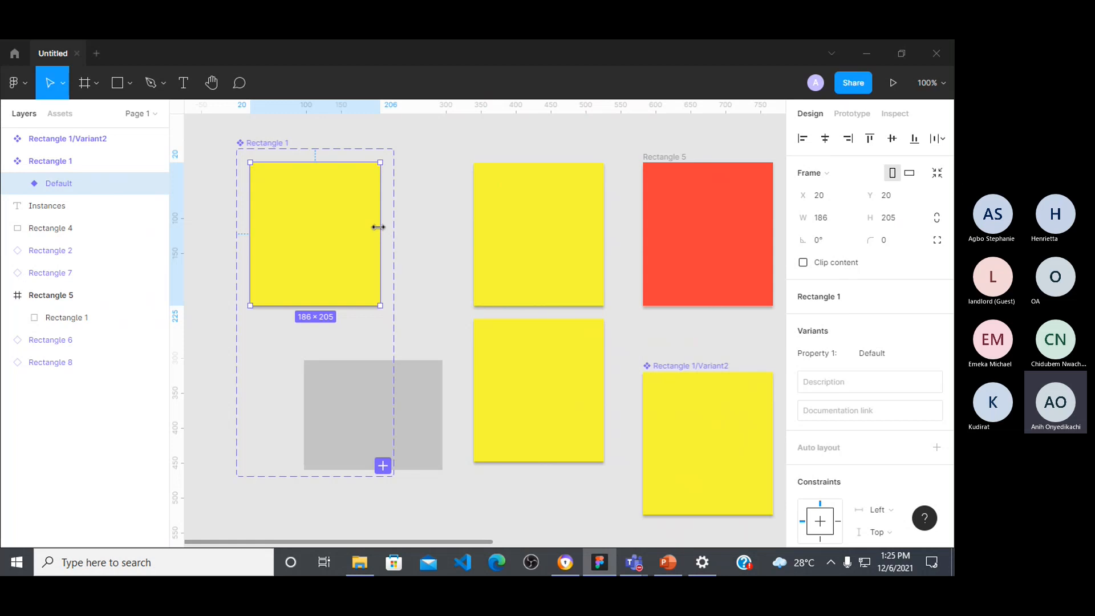
click(726, 218)
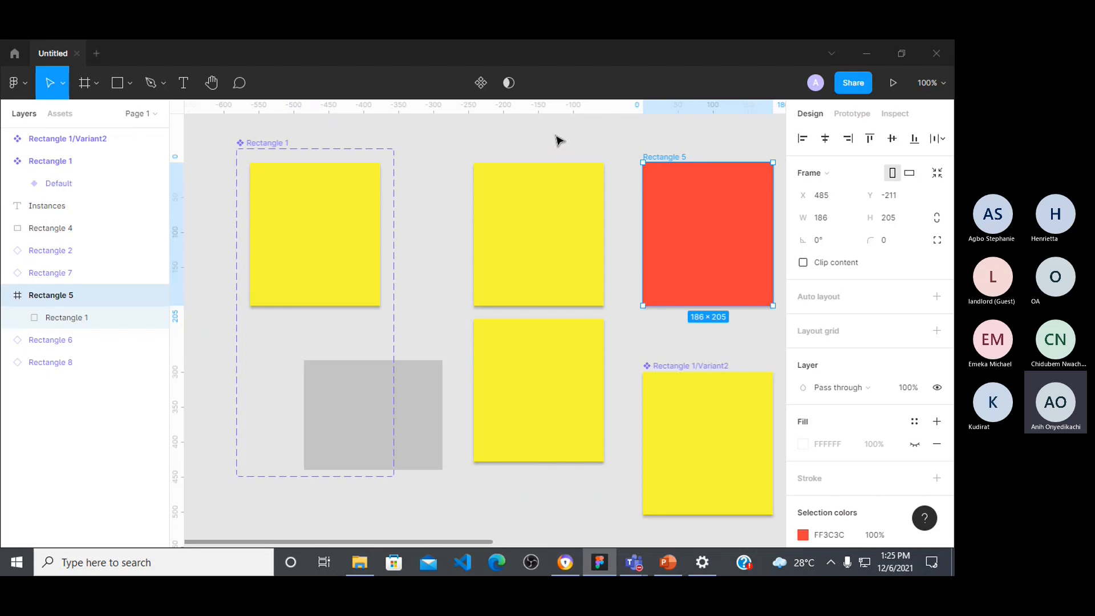
right_click(730, 226)
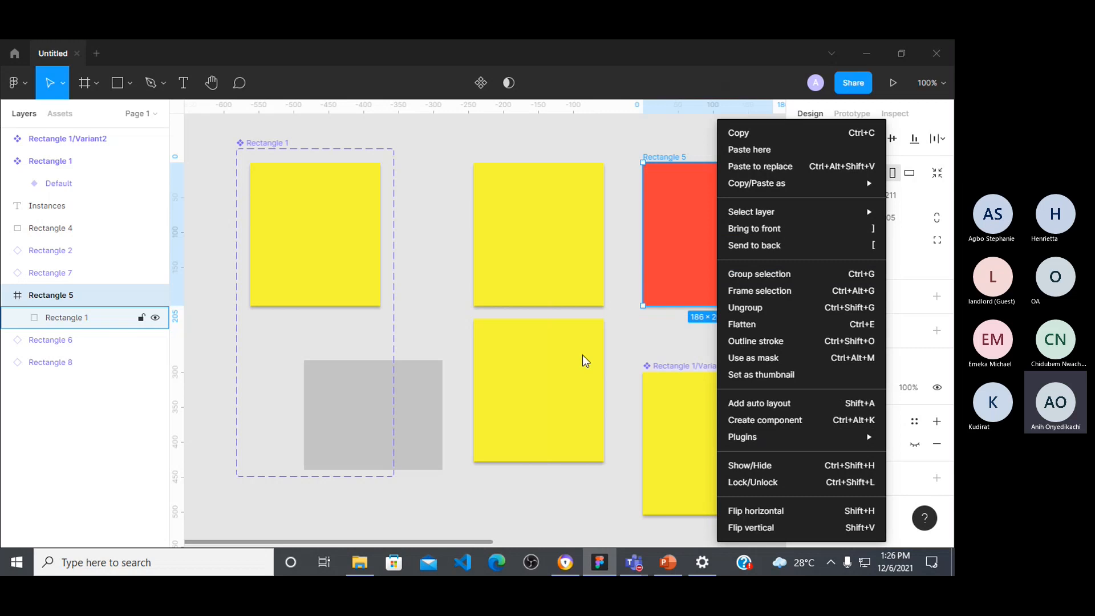
click(416, 290)
click(447, 167)
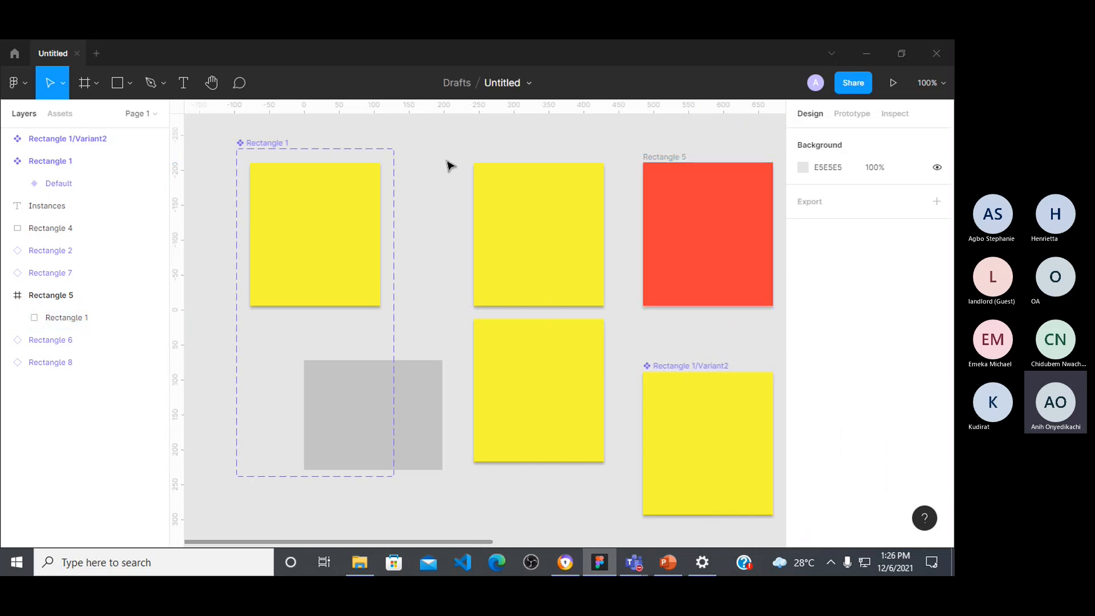
Step: Detach the yellow instance at X 243, Y -211 from its main component
click(599, 235)
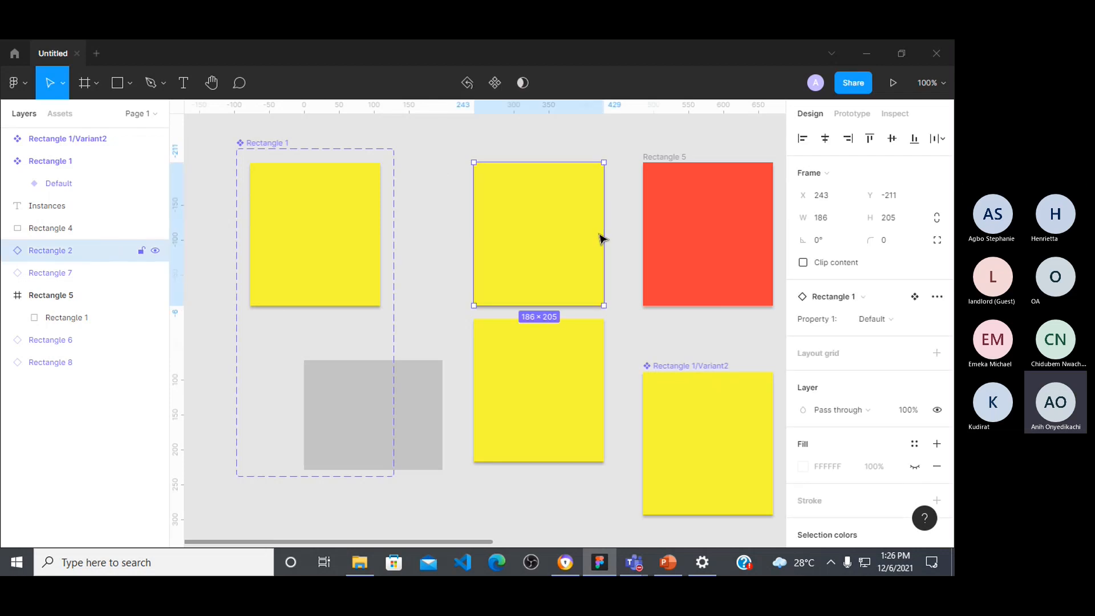
right_click(567, 273)
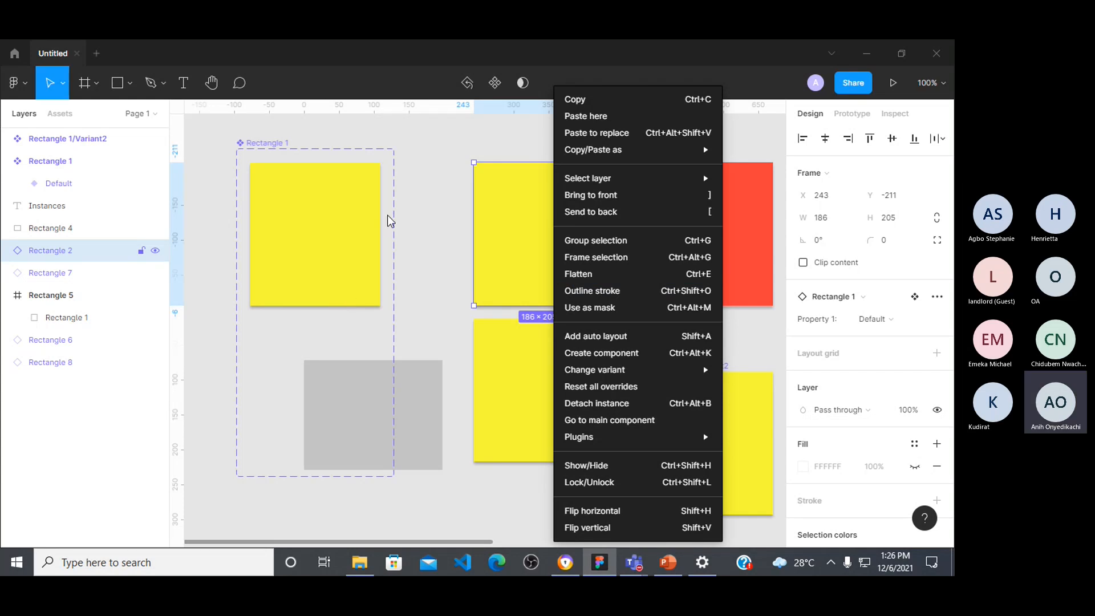
click(416, 154)
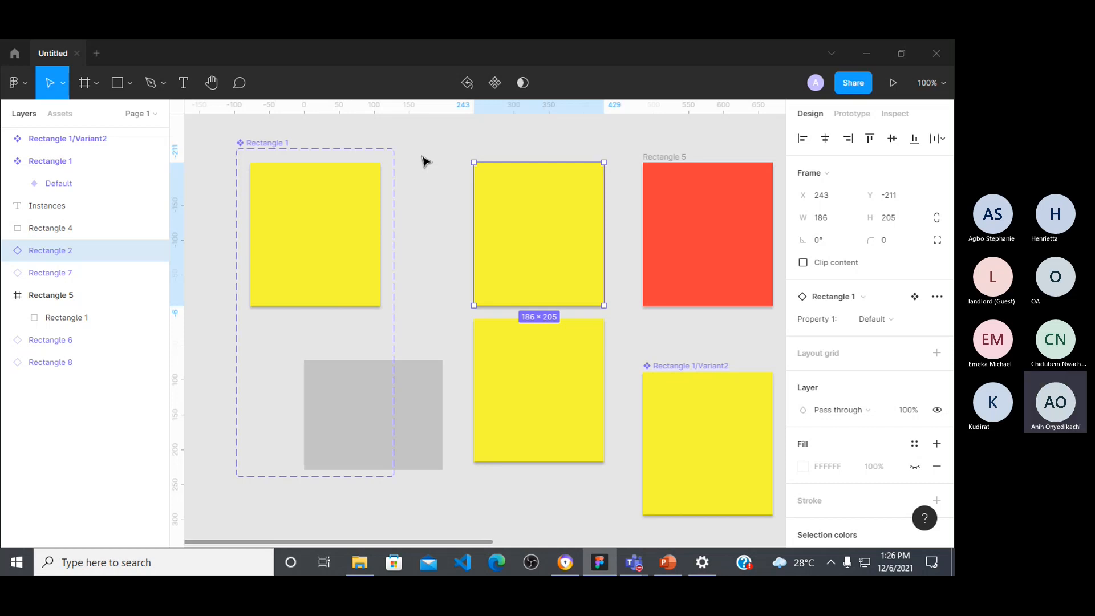
right_click(550, 238)
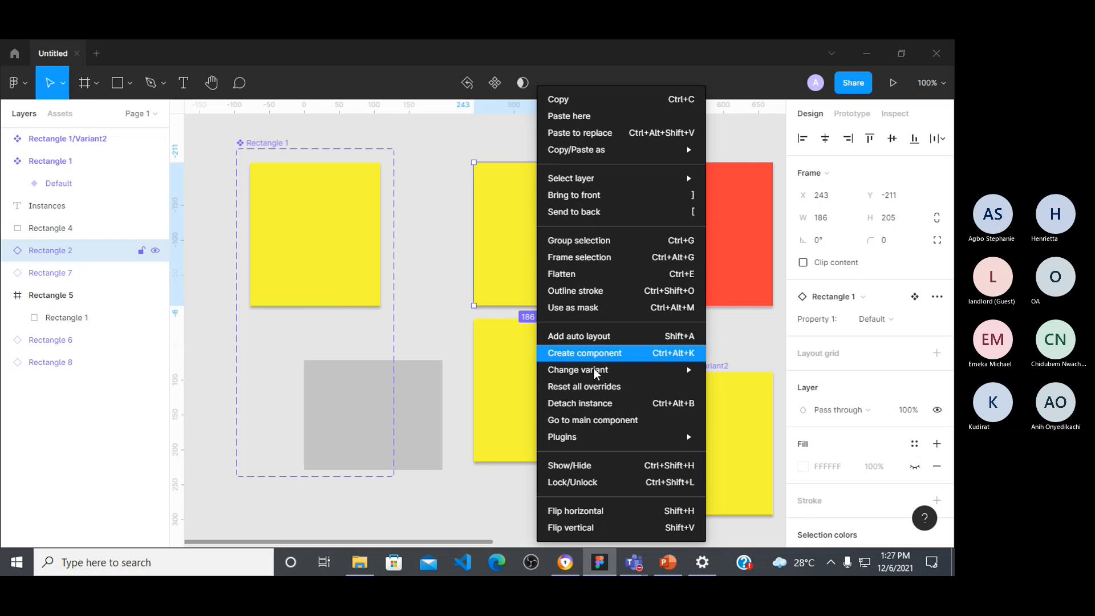
click(600, 406)
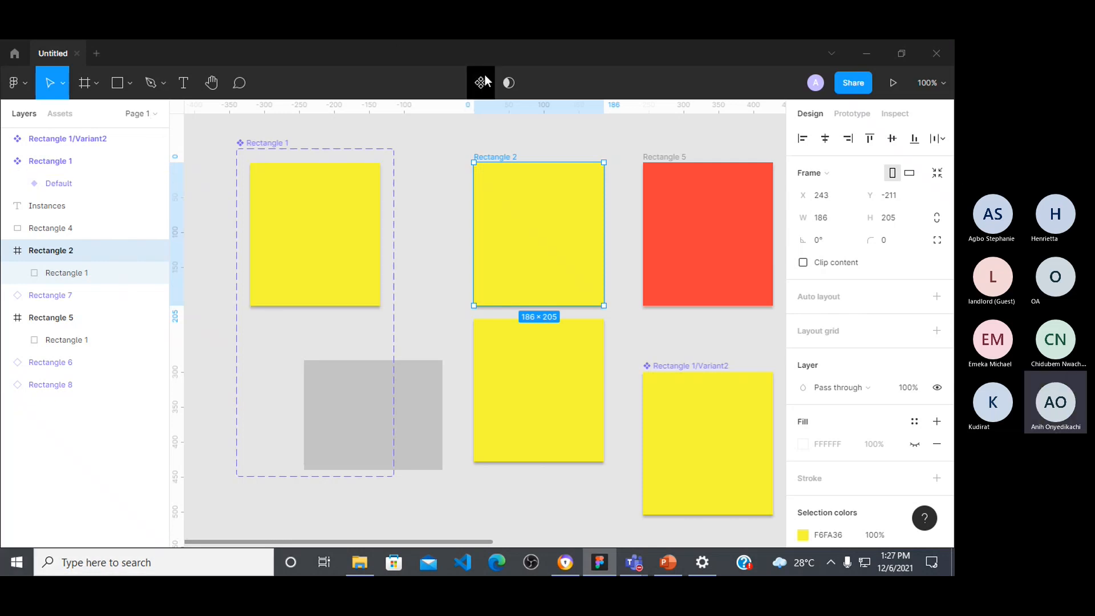
Step: Inspect the actions available for the default variant and for the yellow instance at X 243, Y 12
right_click(313, 212)
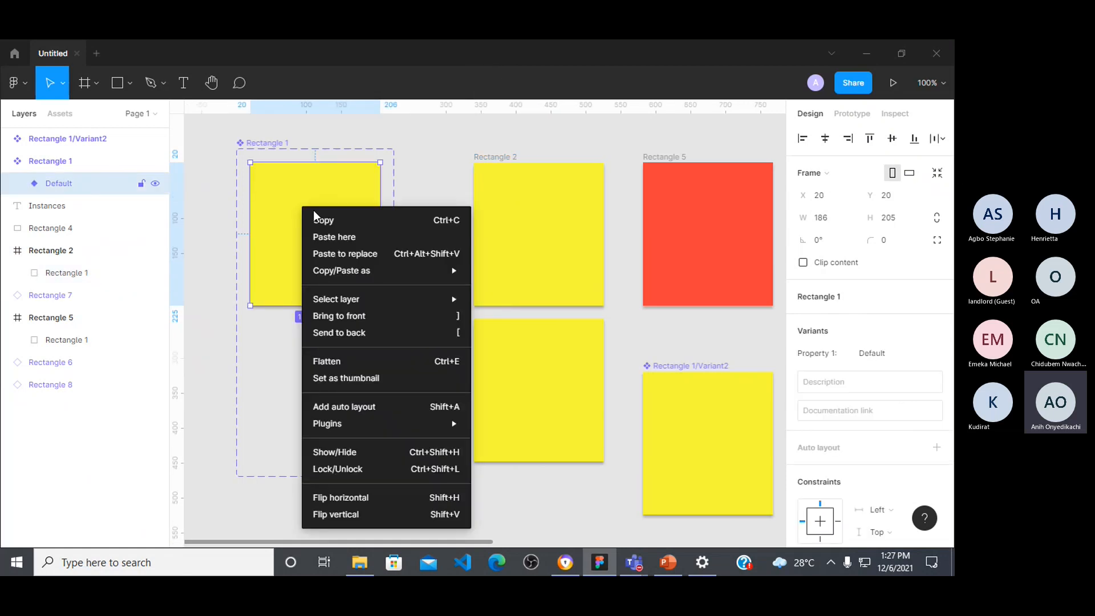
click(545, 381)
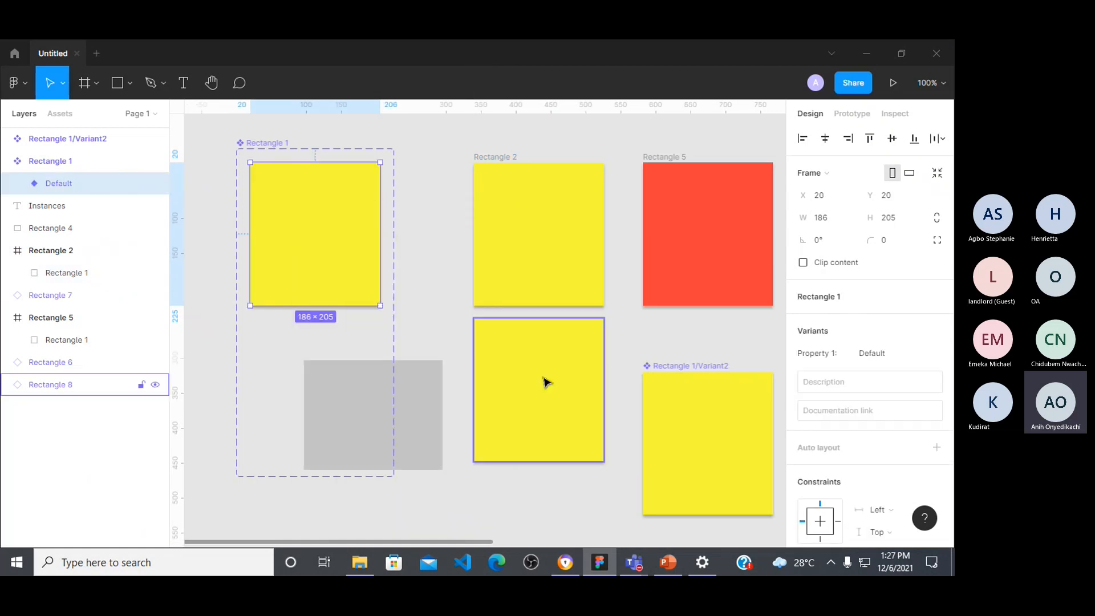
right_click(532, 390)
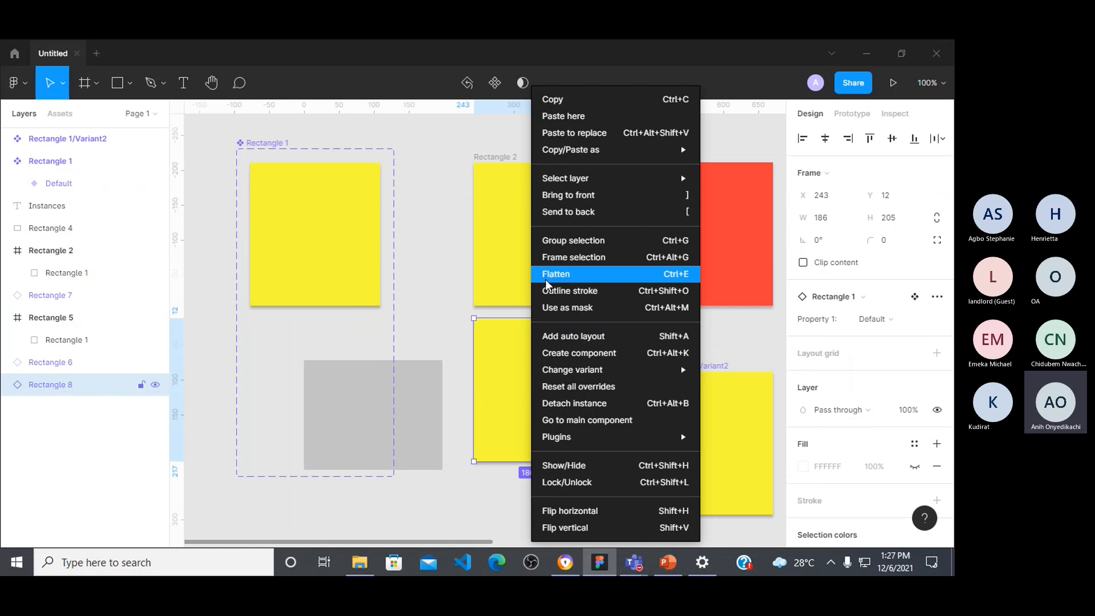
mouse_move(548, 436)
click(439, 395)
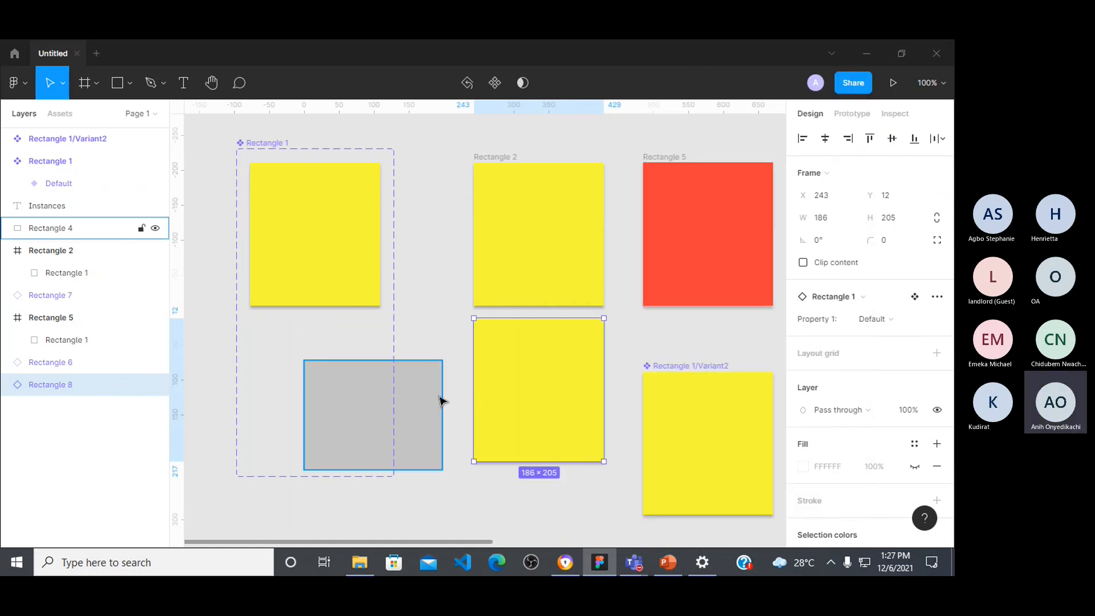
Step: Convert the grey 198 × 157 rectangle into a component and move it to X 72, Y 55
right_click(440, 398)
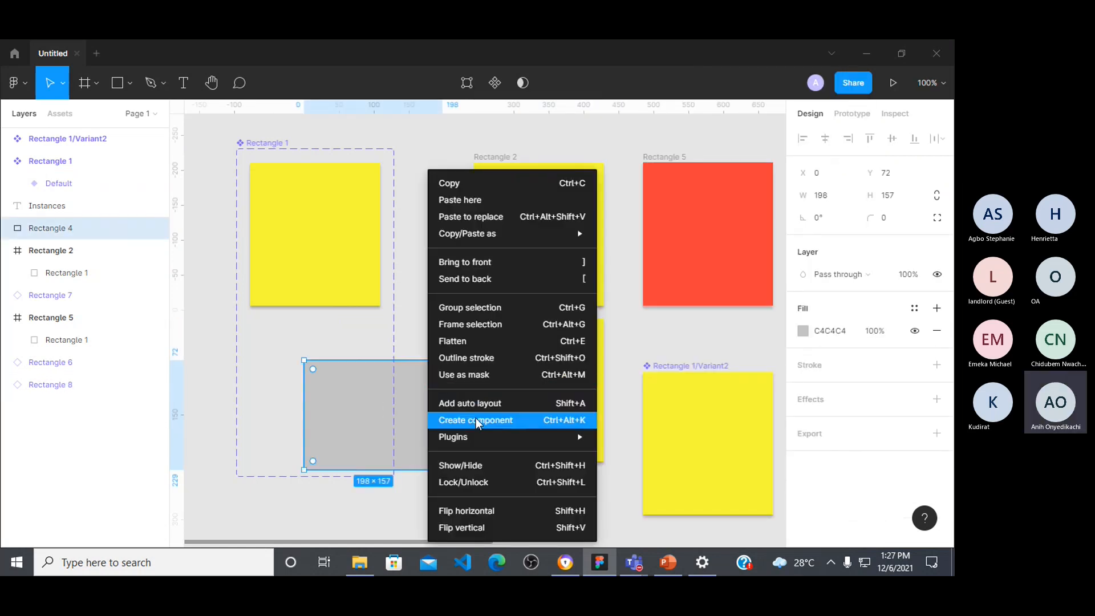
click(520, 426)
drag(420, 401, 472, 389)
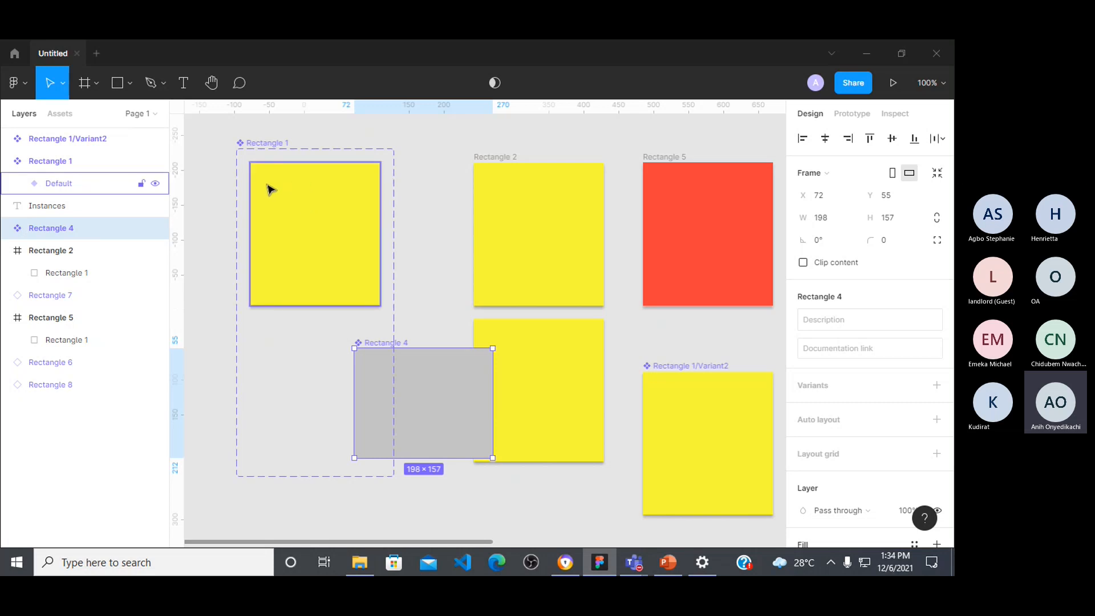
Step: Delete all the rectangles, components and text in the visible canvas area together
click(675, 252)
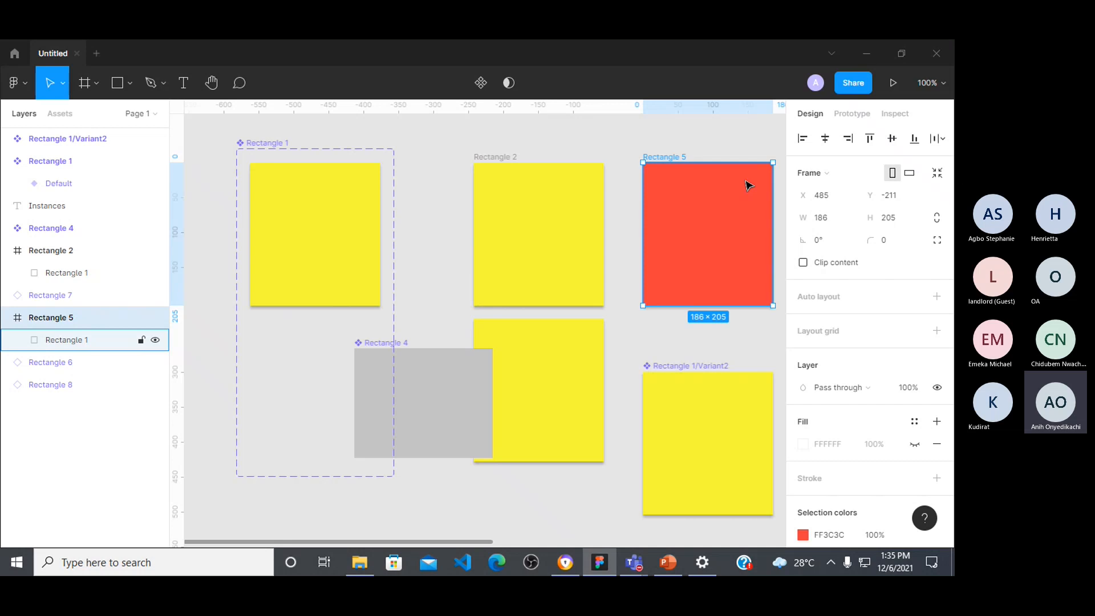
drag(216, 132, 784, 457)
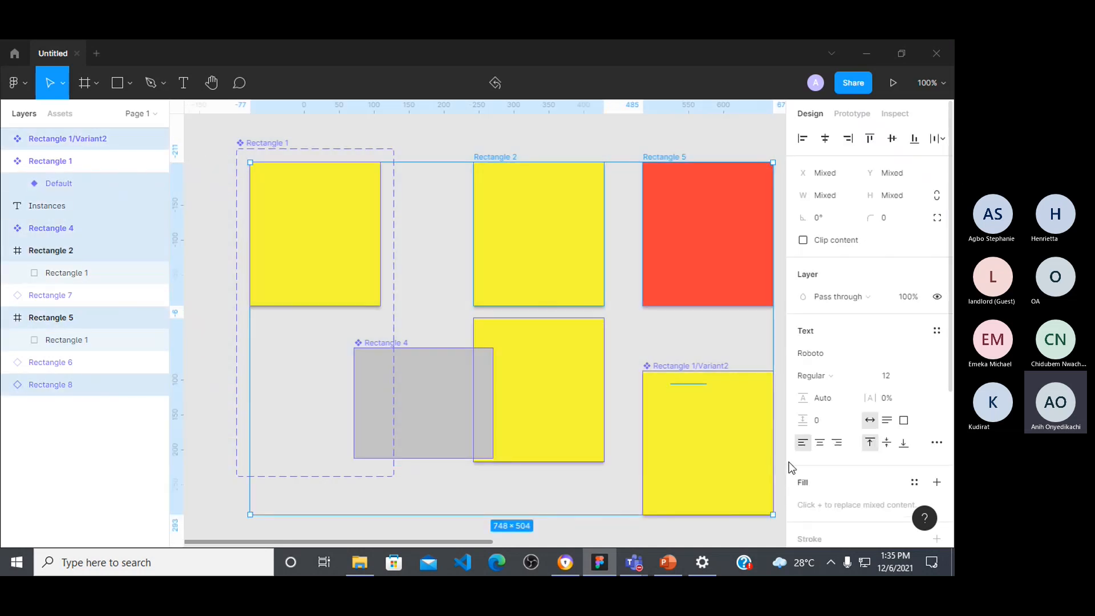
key(Delete)
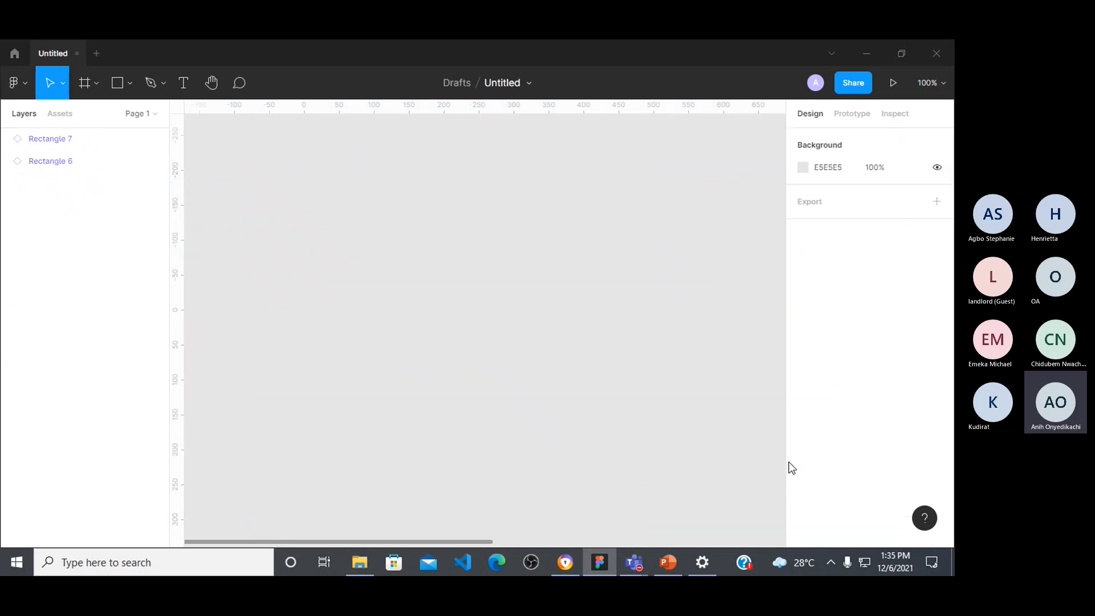
Step: Draw a rectangle about 179 × 169 on the emptied canvas at about X -4, Y -196
click(119, 87)
drag(301, 172, 426, 290)
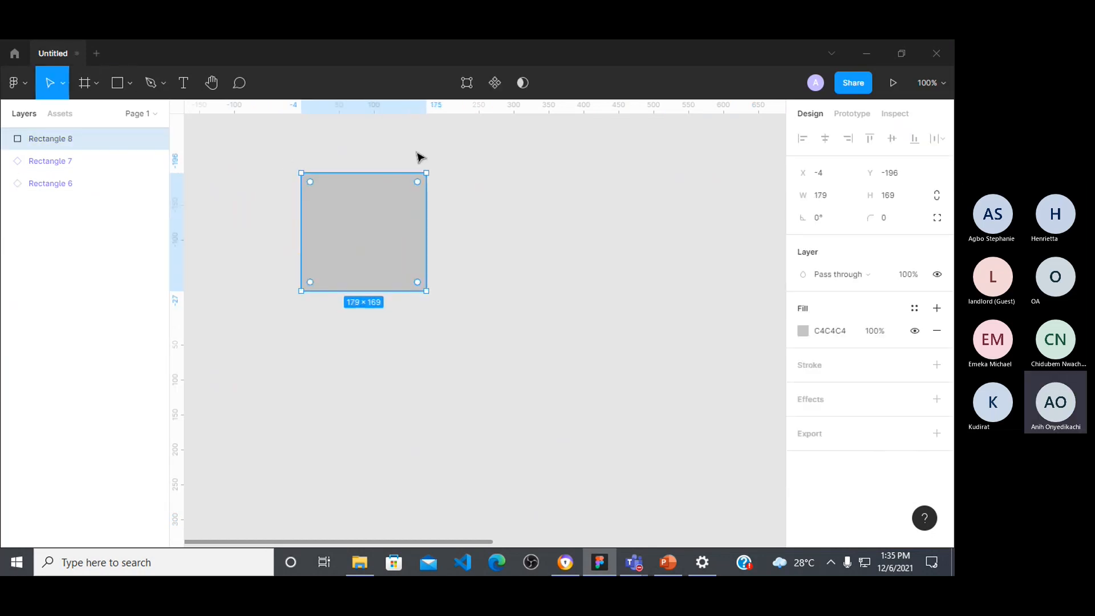
click(466, 83)
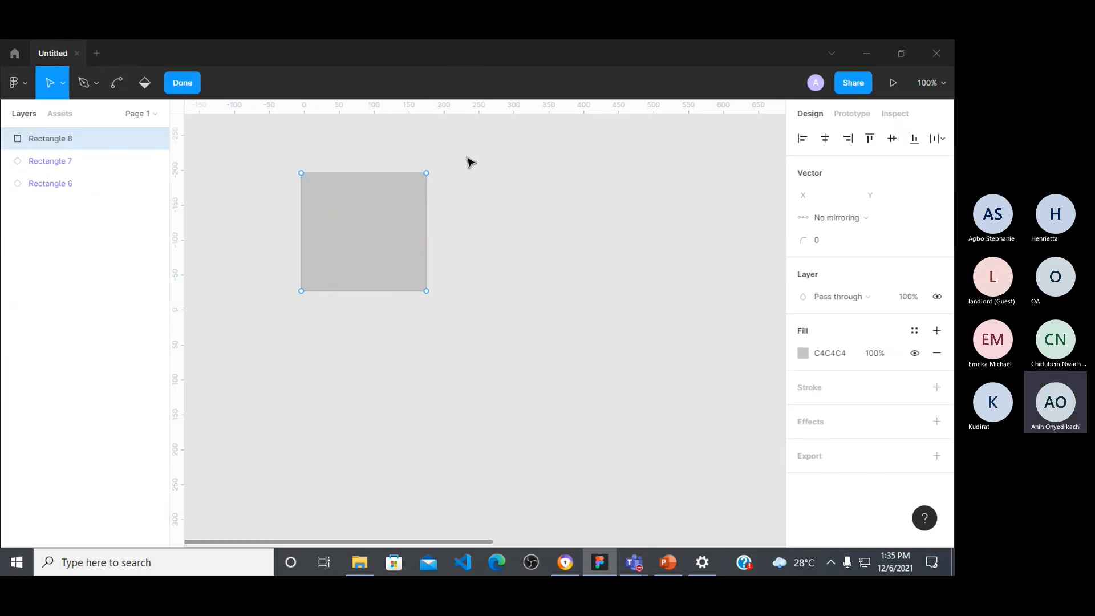
key(Escape)
Step: Convert the grey rectangle into a component and duplicate it into a row of three instances beside it
click(491, 83)
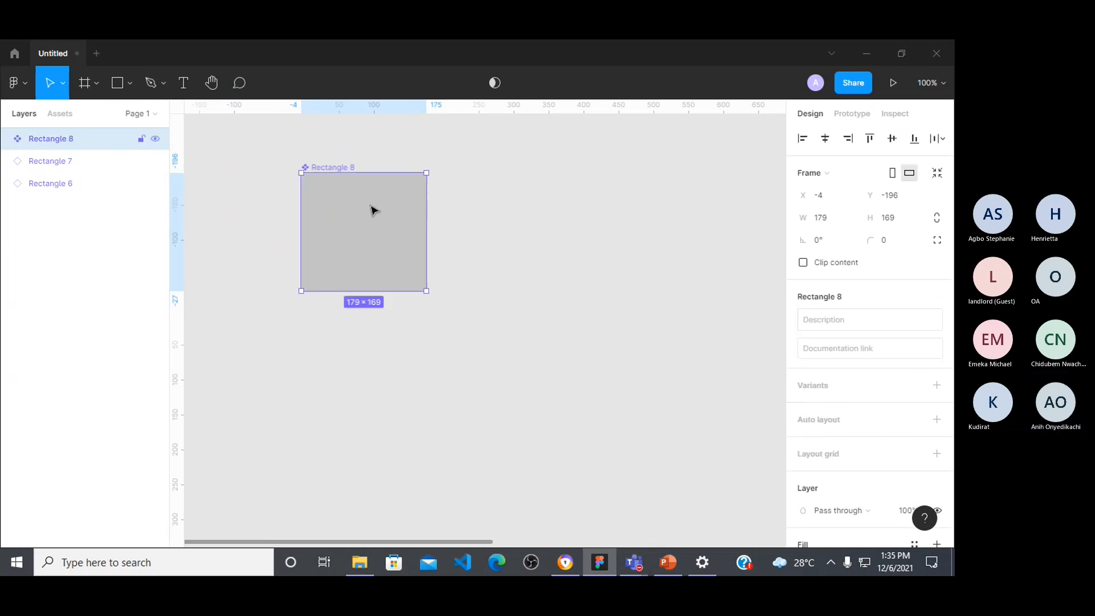
drag(370, 216, 765, 222)
Step: Change the main component's colour to blue 1670B1
click(388, 211)
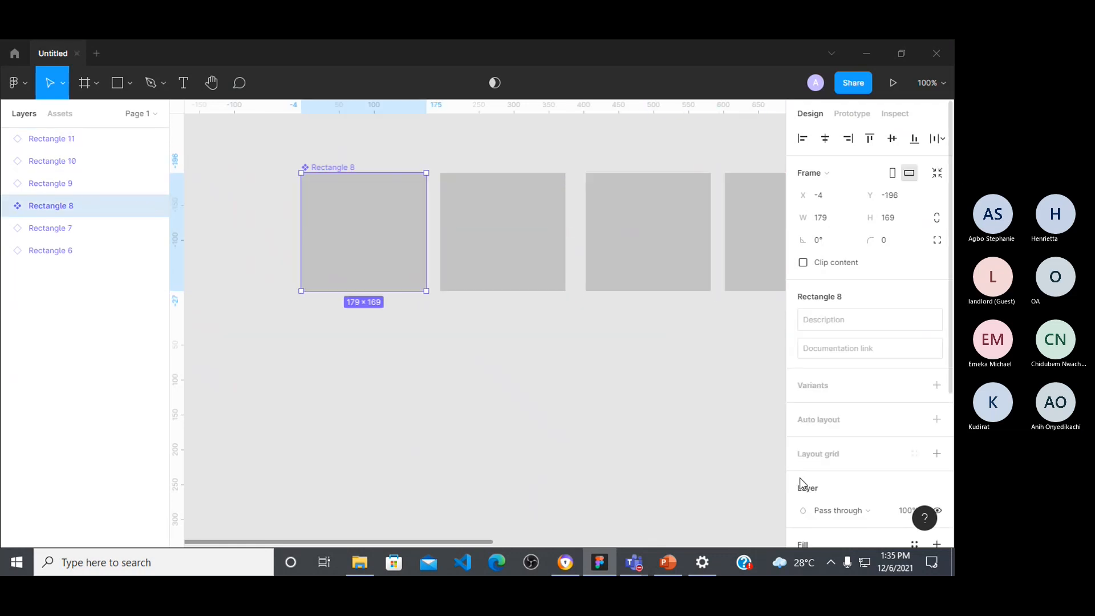
scroll(836, 438, down, 4)
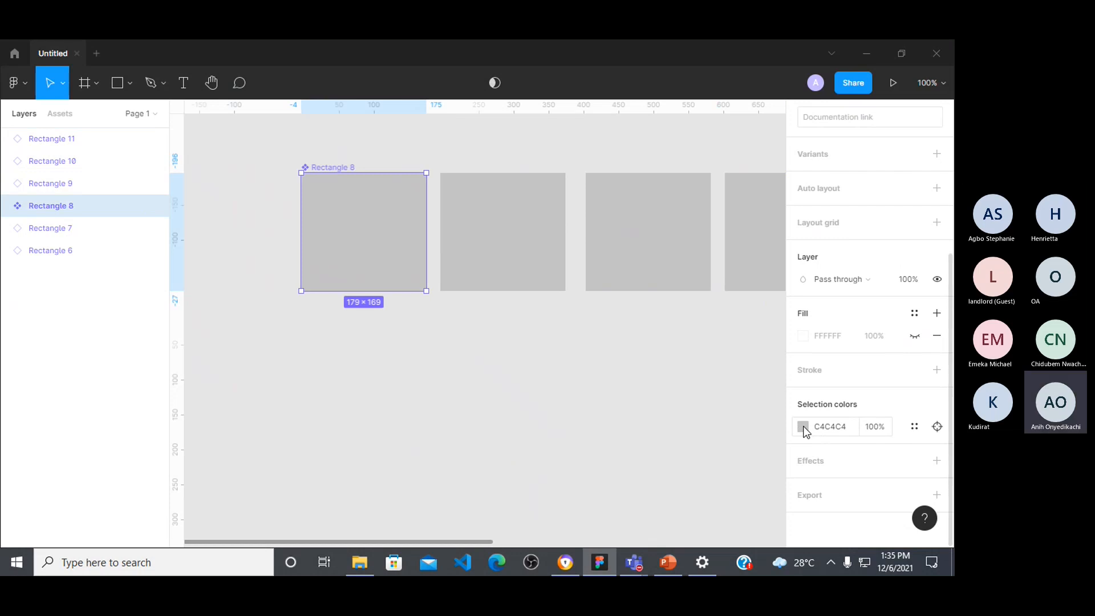
click(804, 428)
click(768, 286)
drag(768, 286, 776, 339)
click(674, 381)
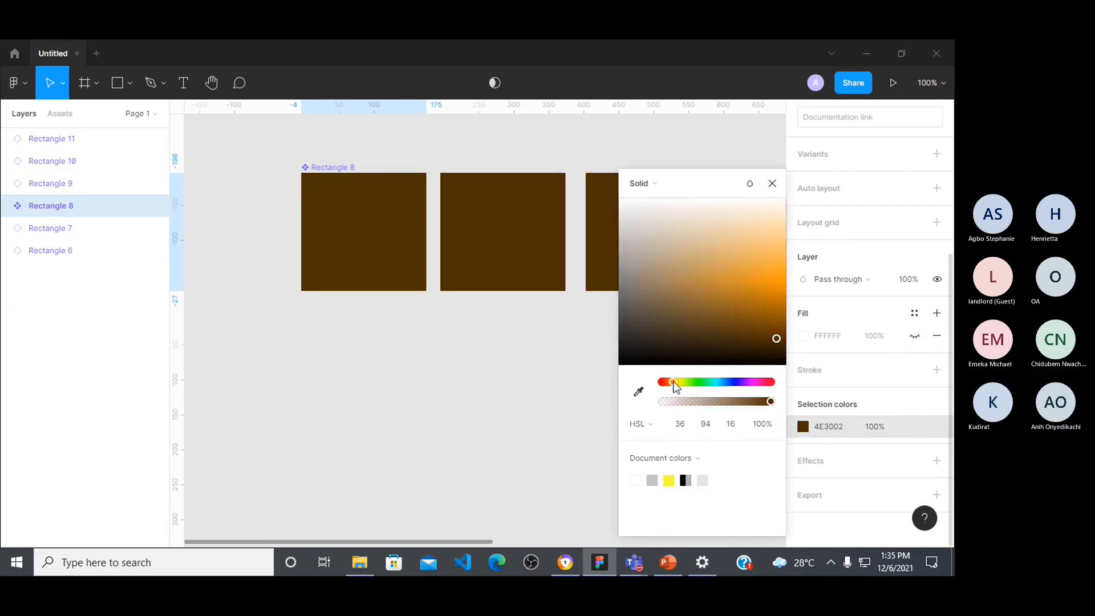
click(724, 382)
drag(748, 312, 749, 301)
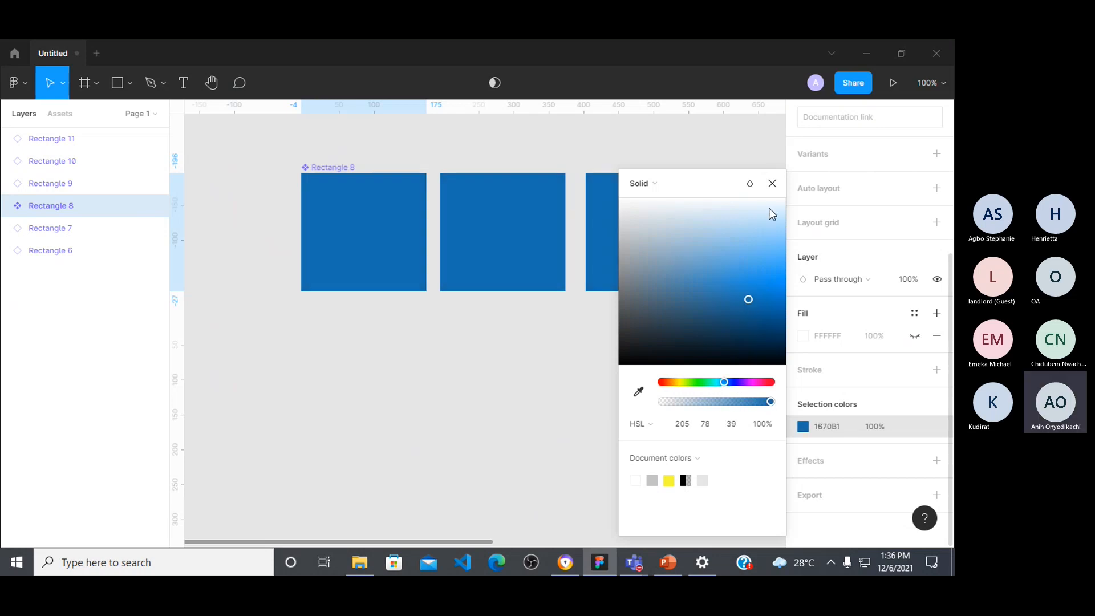
click(772, 184)
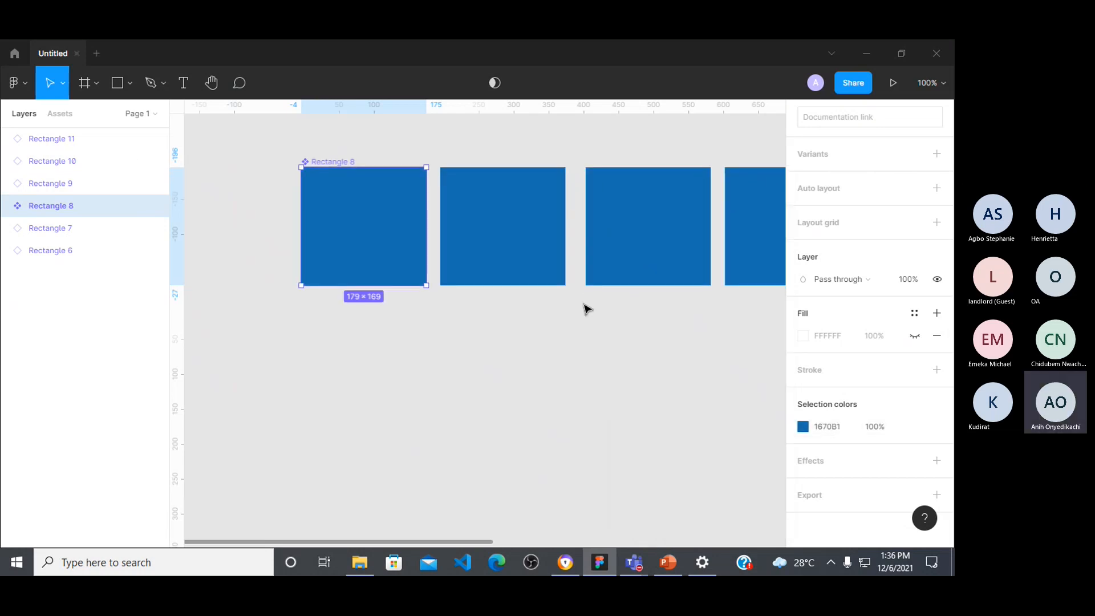
Step: Delete the leftover yellow instance behind the last rectangle of the row
scroll(615, 287, right, 5)
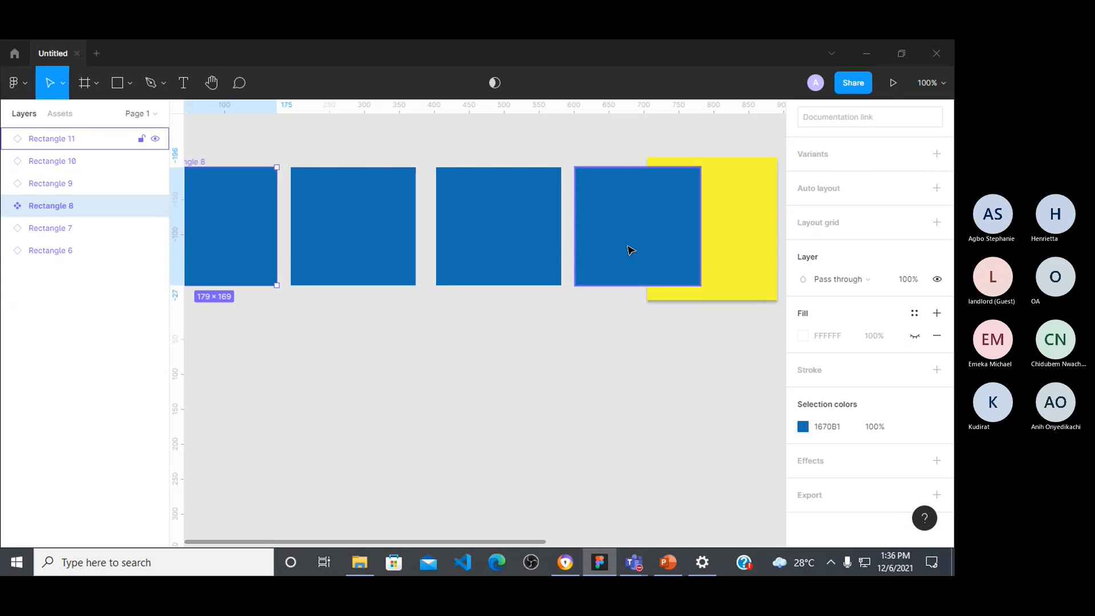
click(735, 237)
key(Delete)
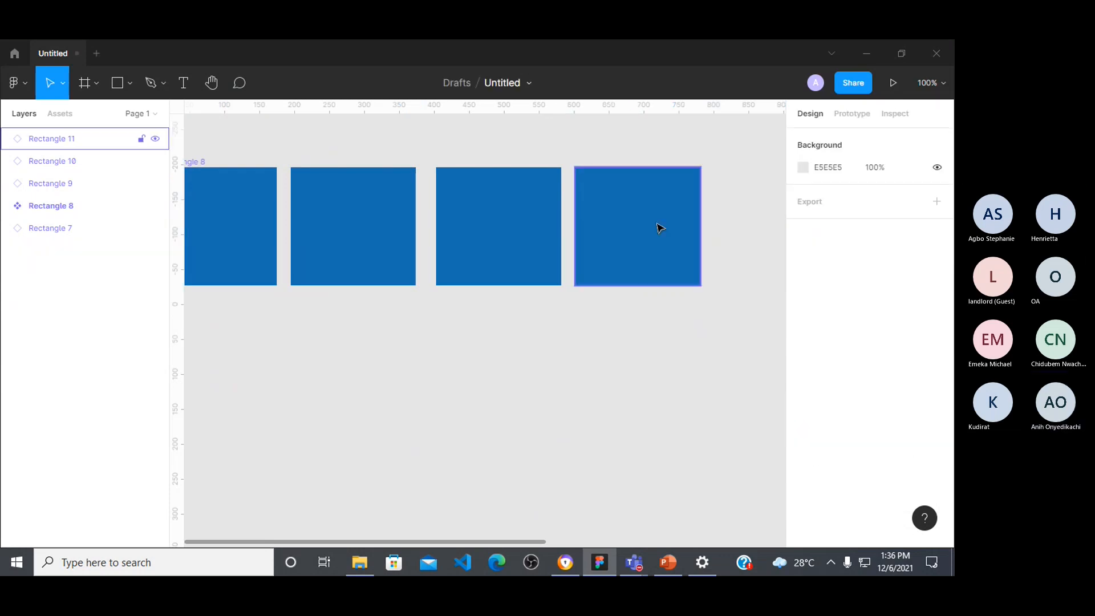
Step: Override the colour of the last instance in the row with orange E36834
click(655, 227)
click(802, 534)
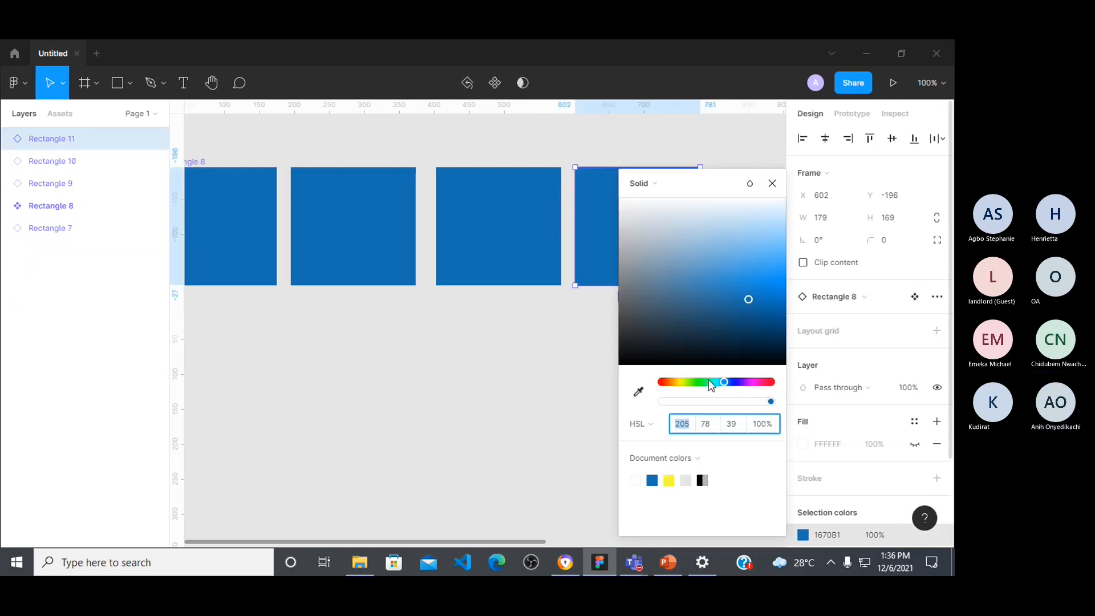
click(667, 384)
drag(666, 351, 745, 274)
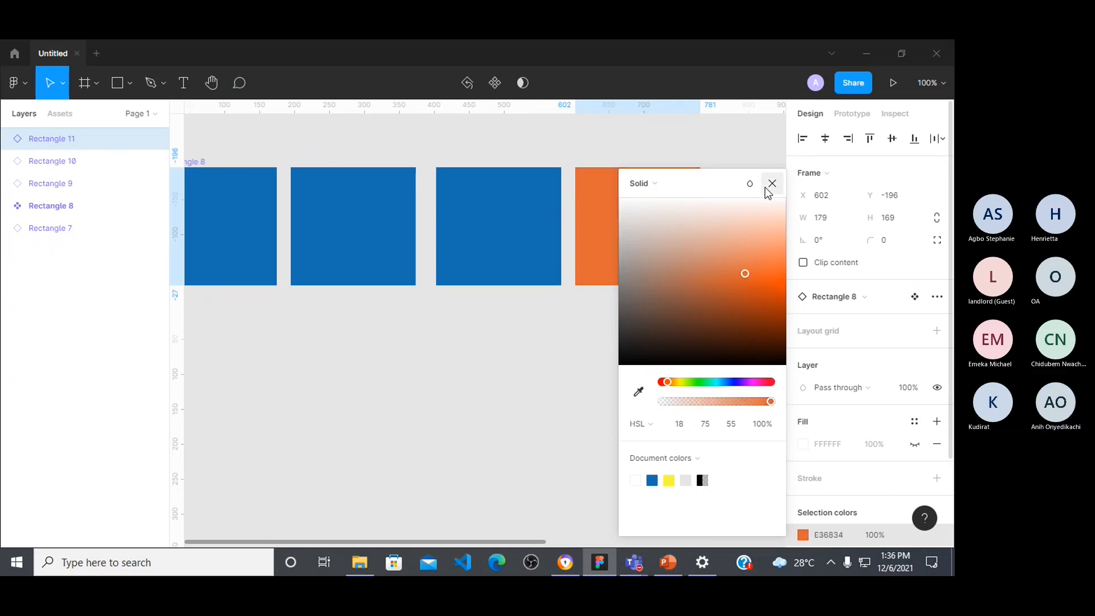
click(770, 189)
Step: Push the orange instance's colour override to its main component
right_click(642, 238)
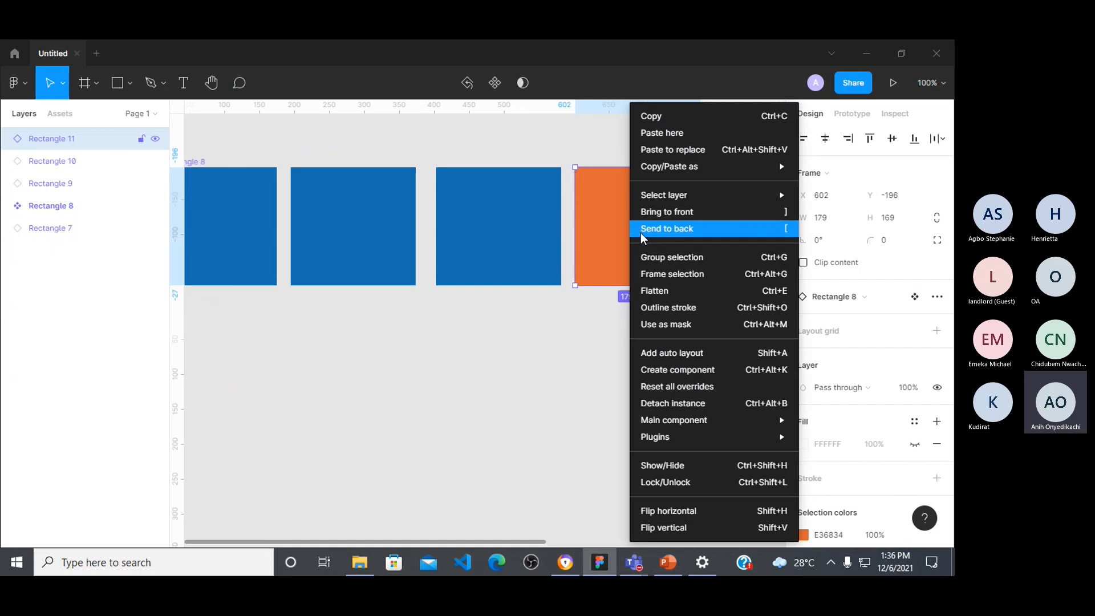
mouse_move(656, 420)
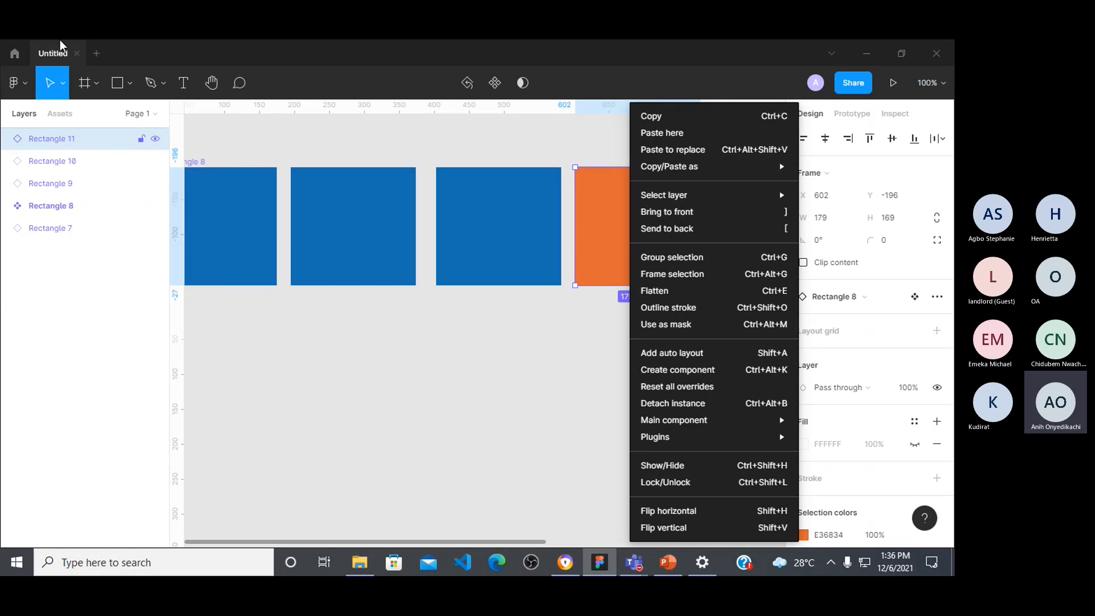
click(295, 318)
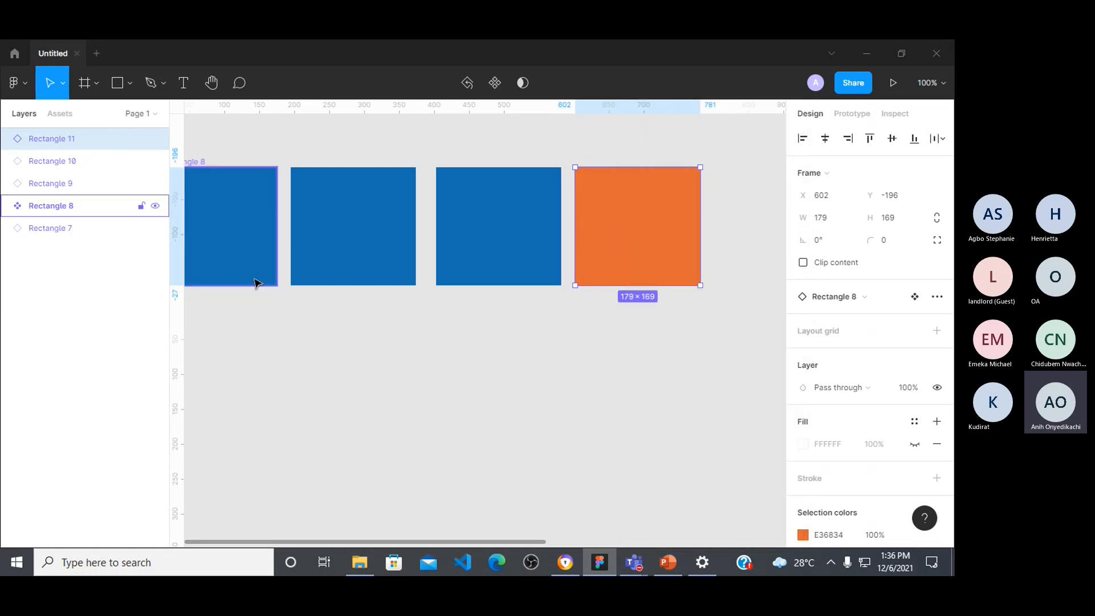
scroll(249, 338, left, 3)
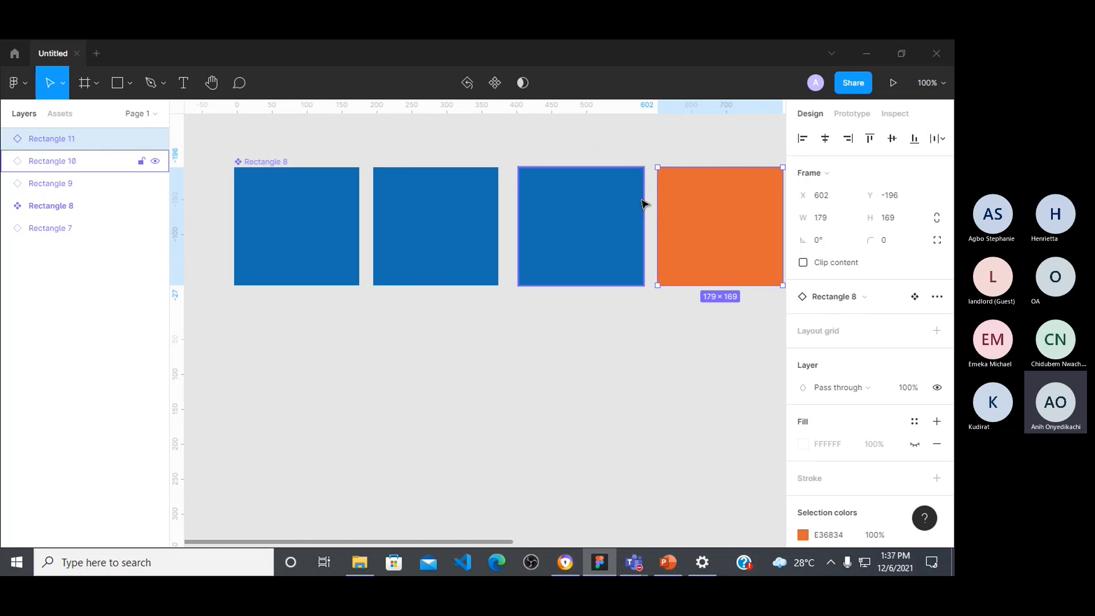
right_click(712, 223)
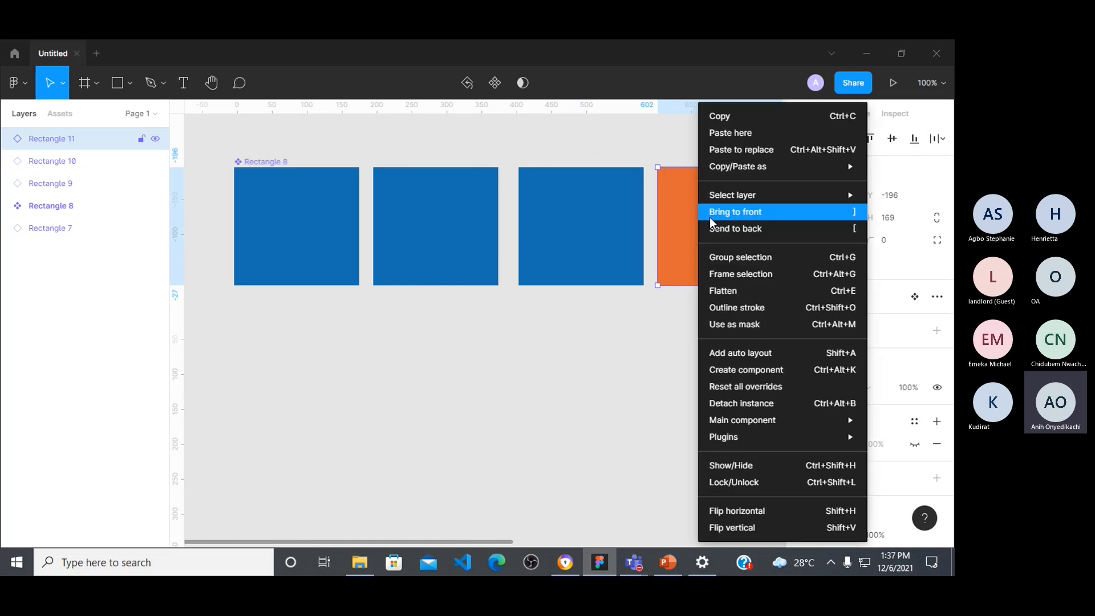
mouse_move(773, 429)
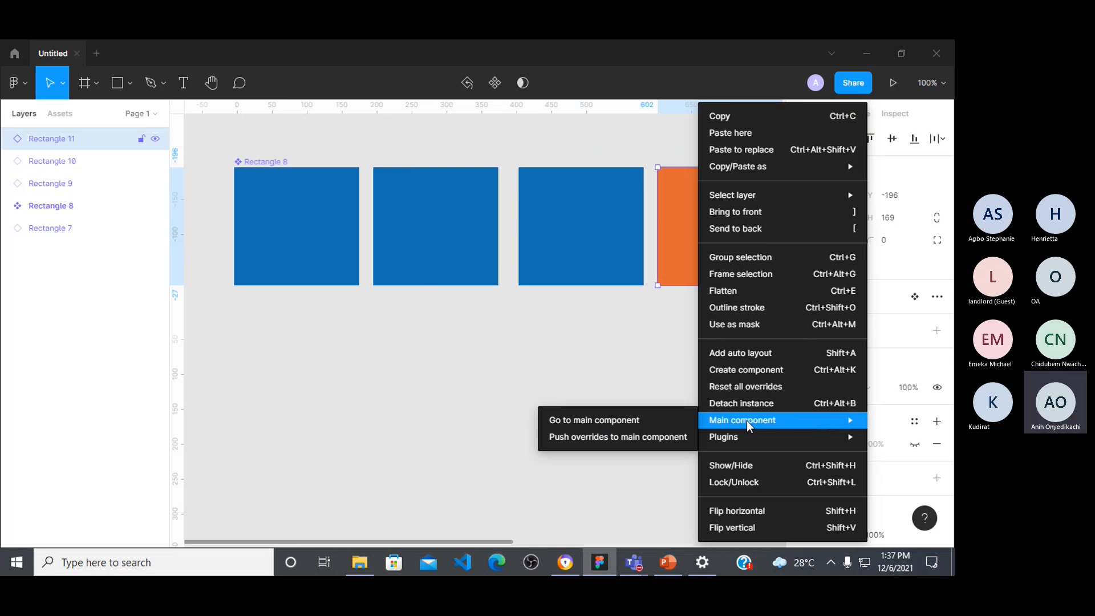
click(625, 439)
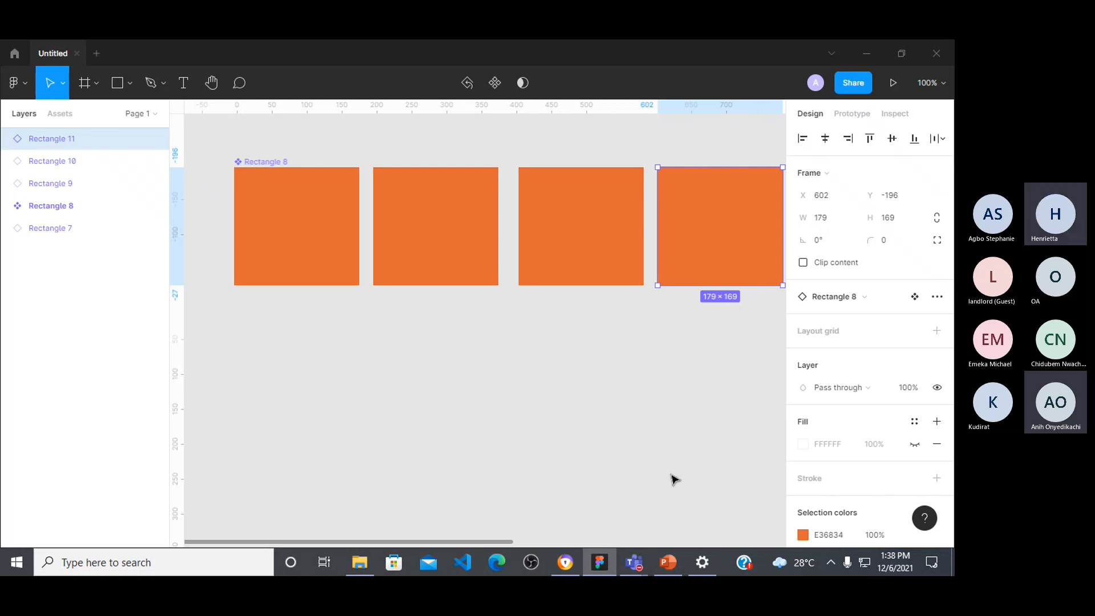
mouse_move(632, 568)
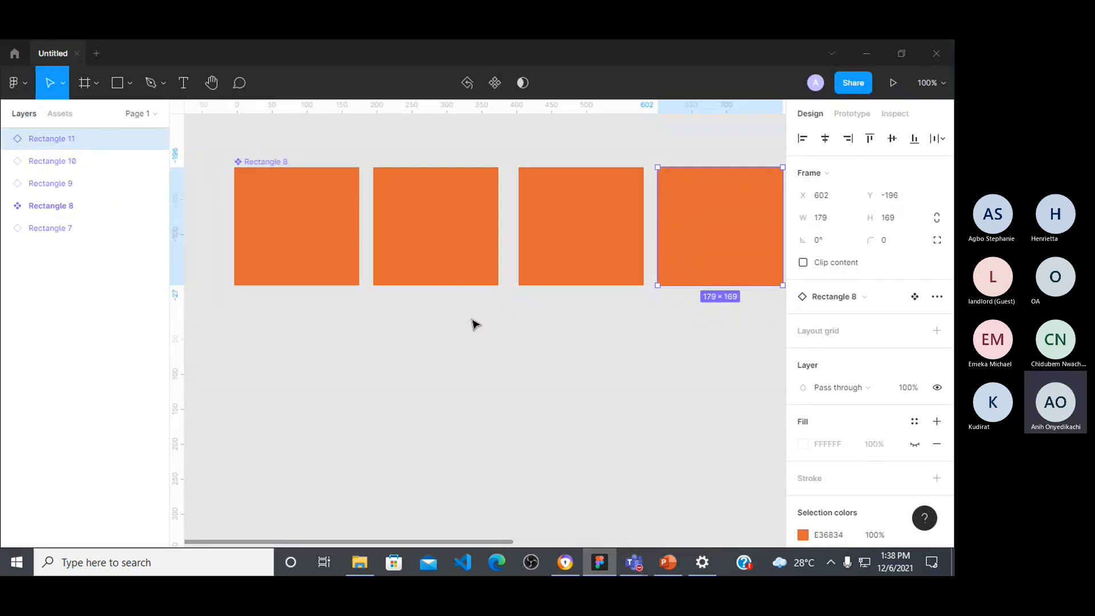
drag(222, 144, 745, 344)
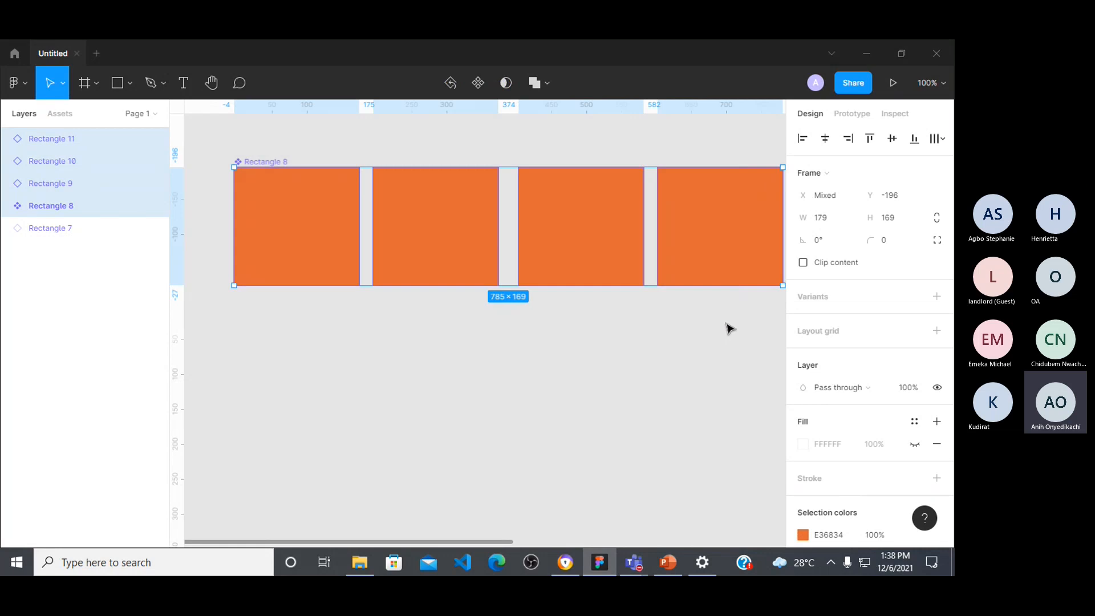
key(Delete)
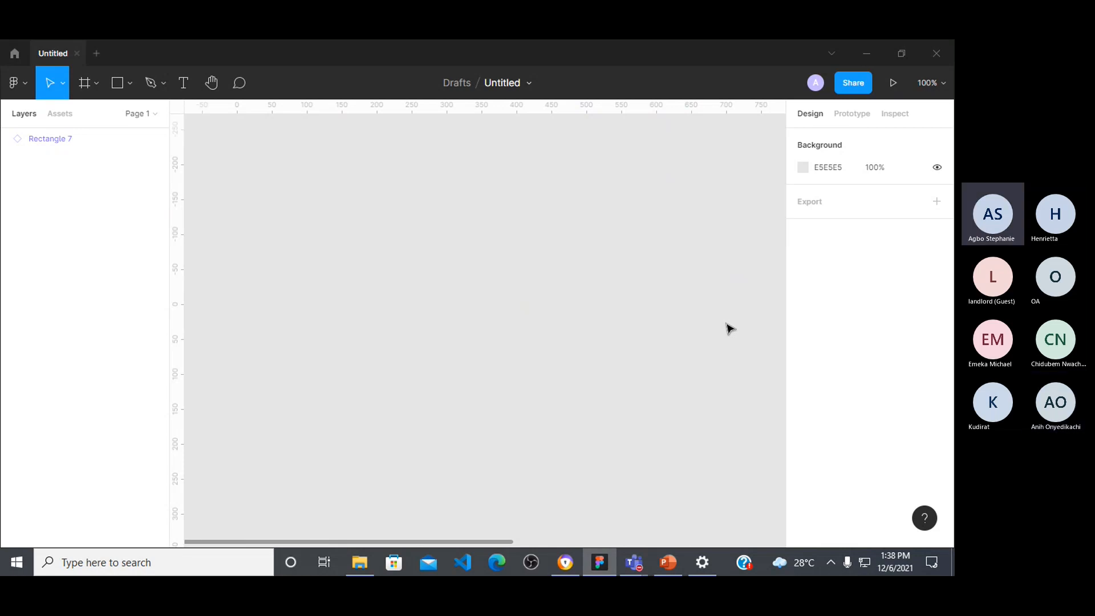
key(ctrl+z)
key(ctrl+z)
click(475, 392)
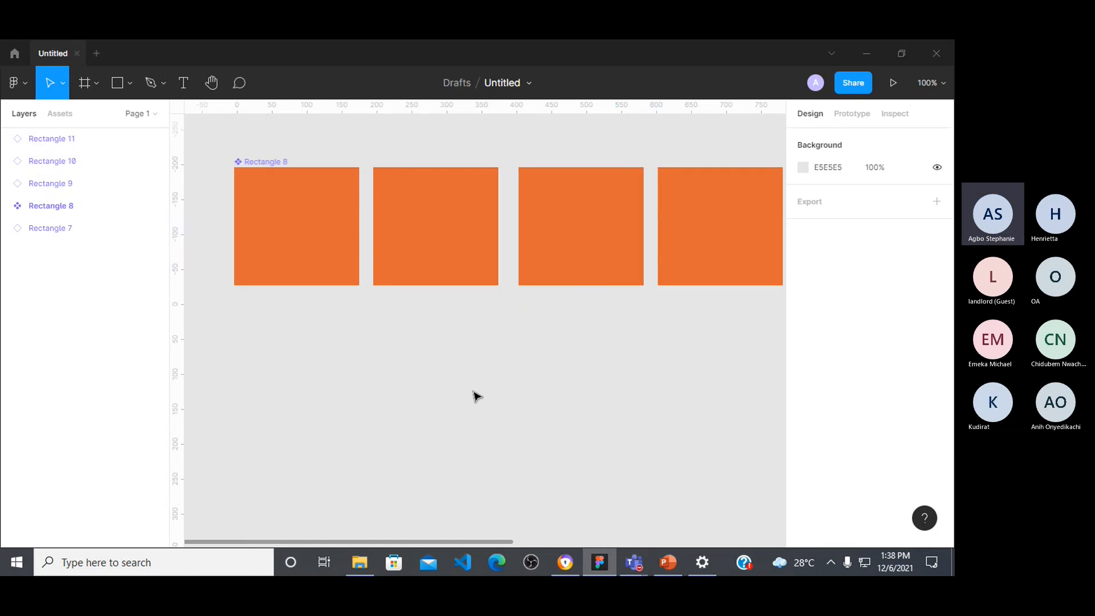
Step: Change the main component's colour to dark brown 543E34
click(341, 251)
scroll(827, 477, down, 4)
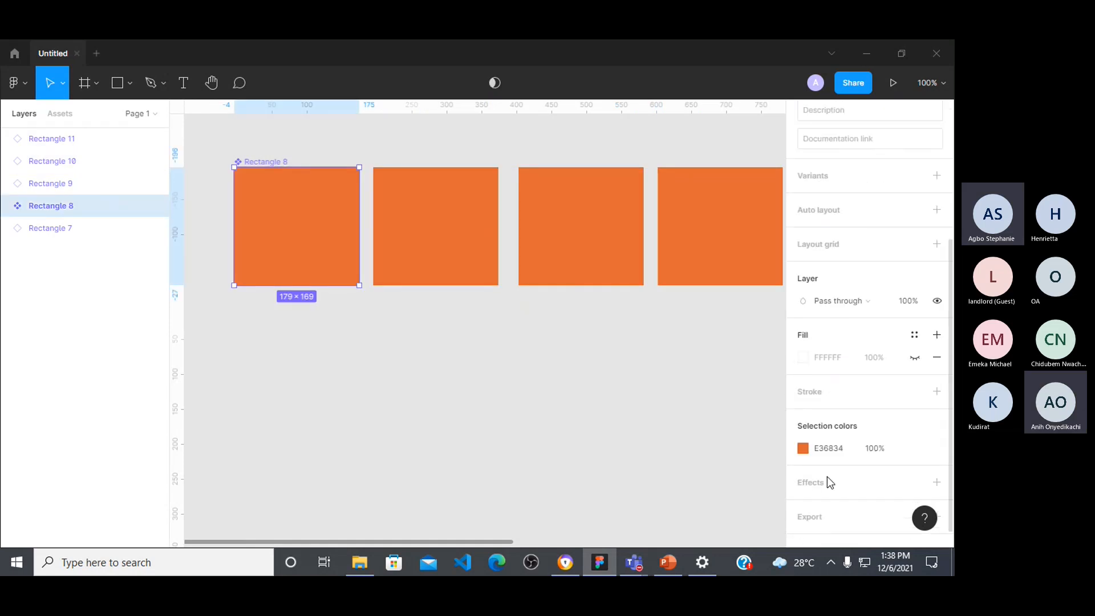
click(802, 448)
drag(663, 318, 660, 318)
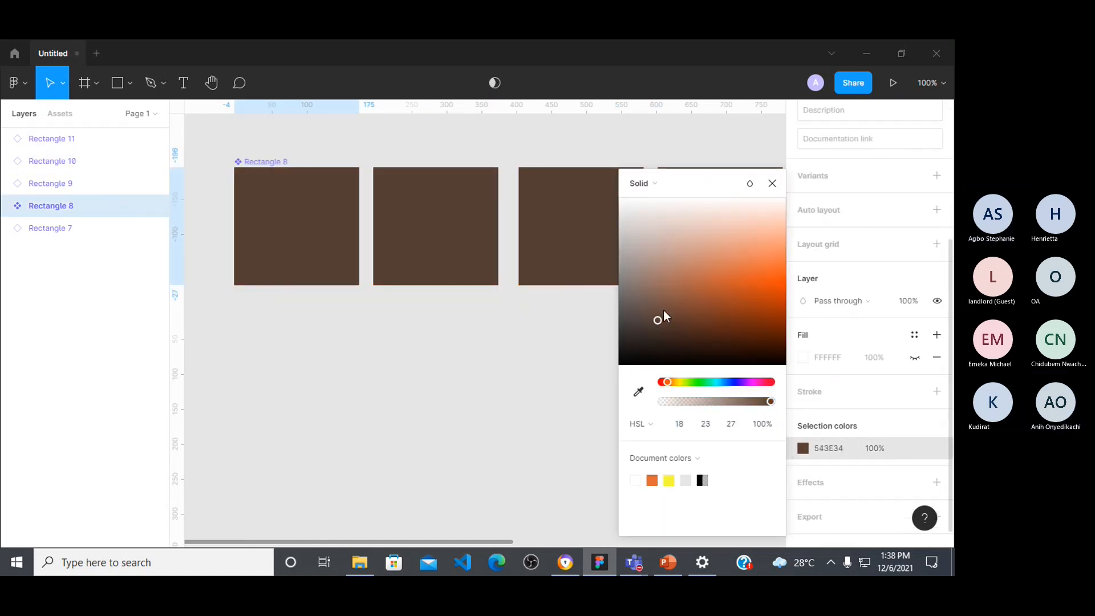
click(780, 182)
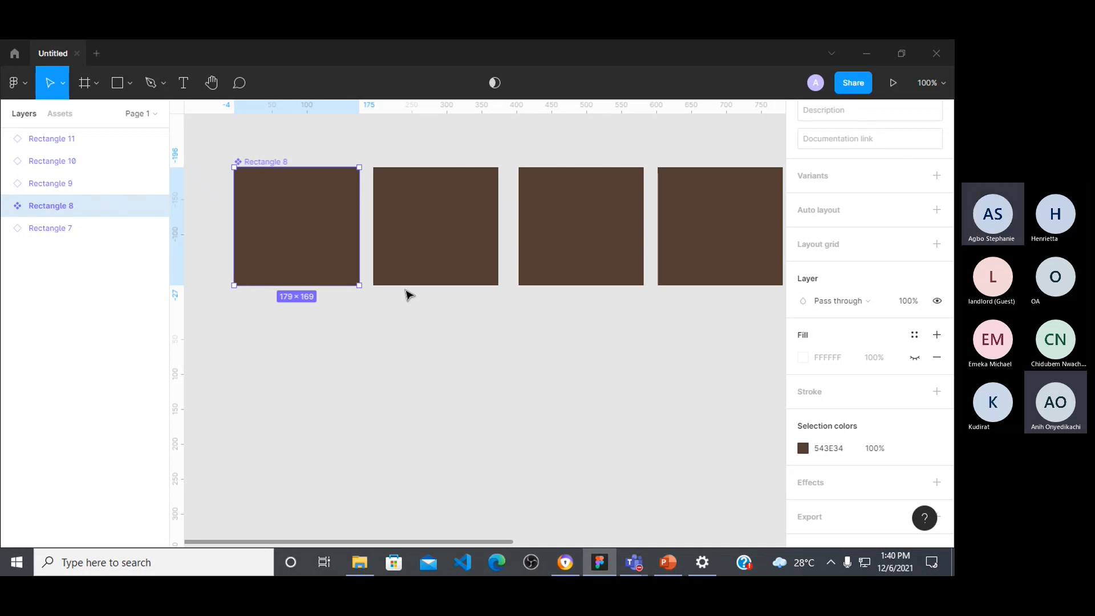
Step: Clear the row of brown rectangles from the canvas and add a 360 × 640 Android phone frame
drag(222, 138, 724, 288)
key(Delete)
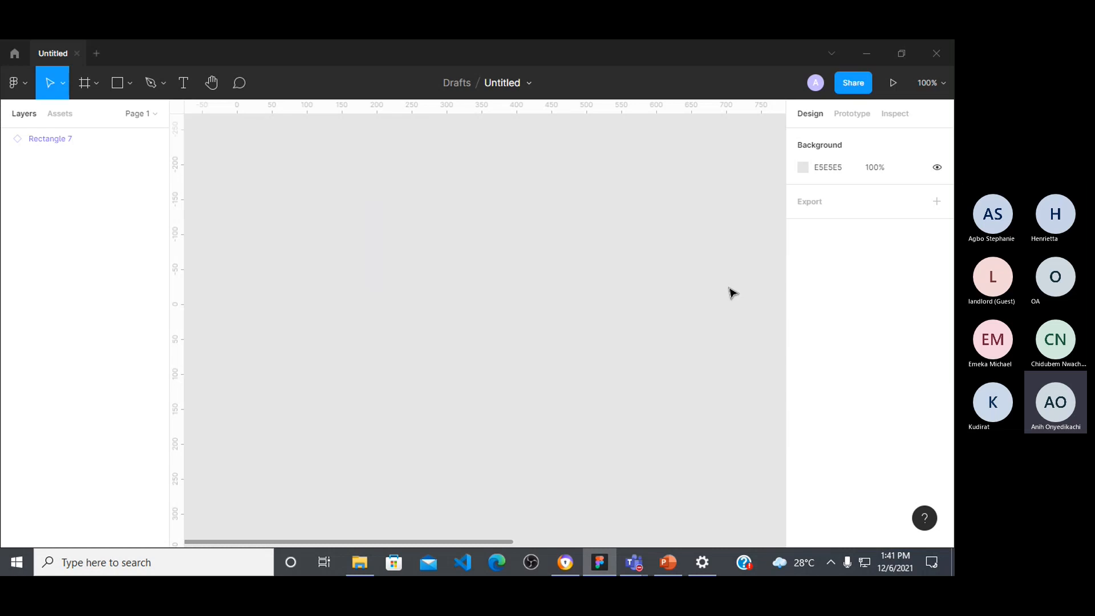
click(83, 83)
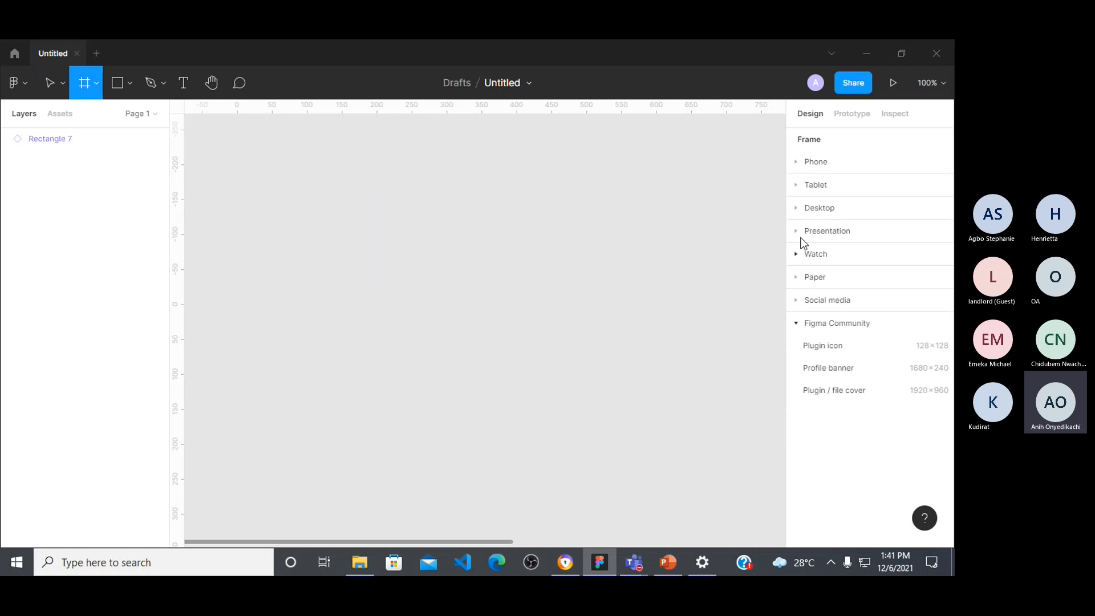
click(798, 163)
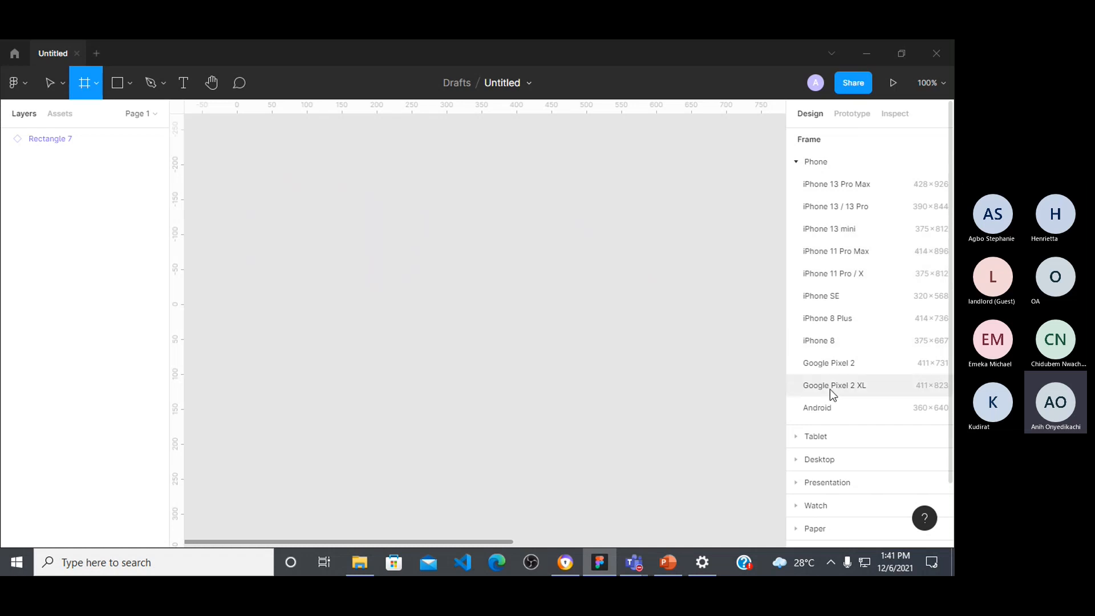
click(830, 409)
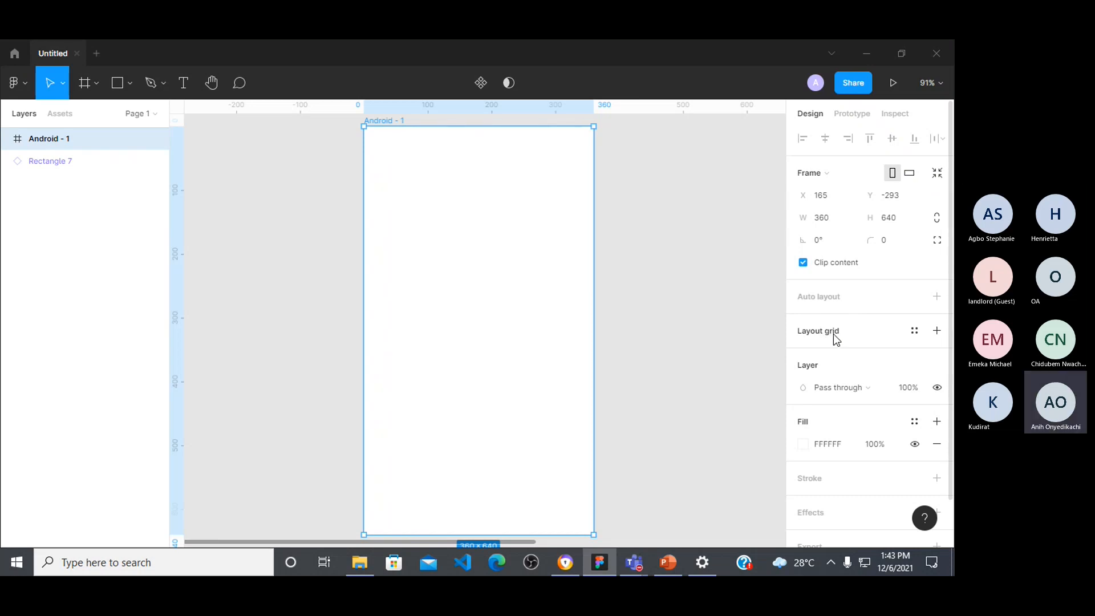
Step: Add a uniform layout grid to the Android frame and set its size to 25 px
click(937, 332)
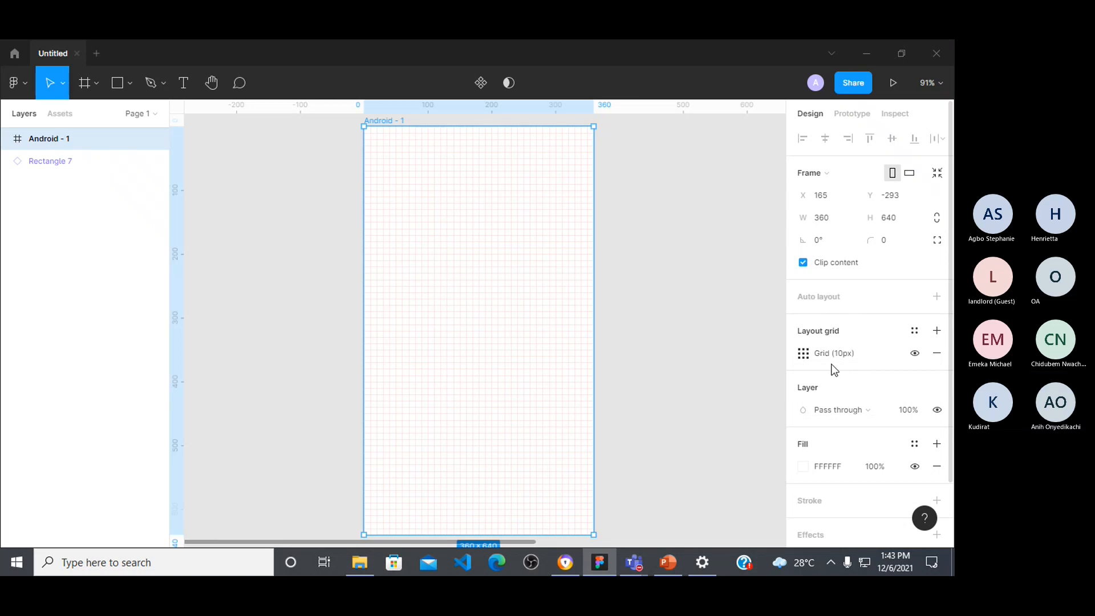
click(803, 354)
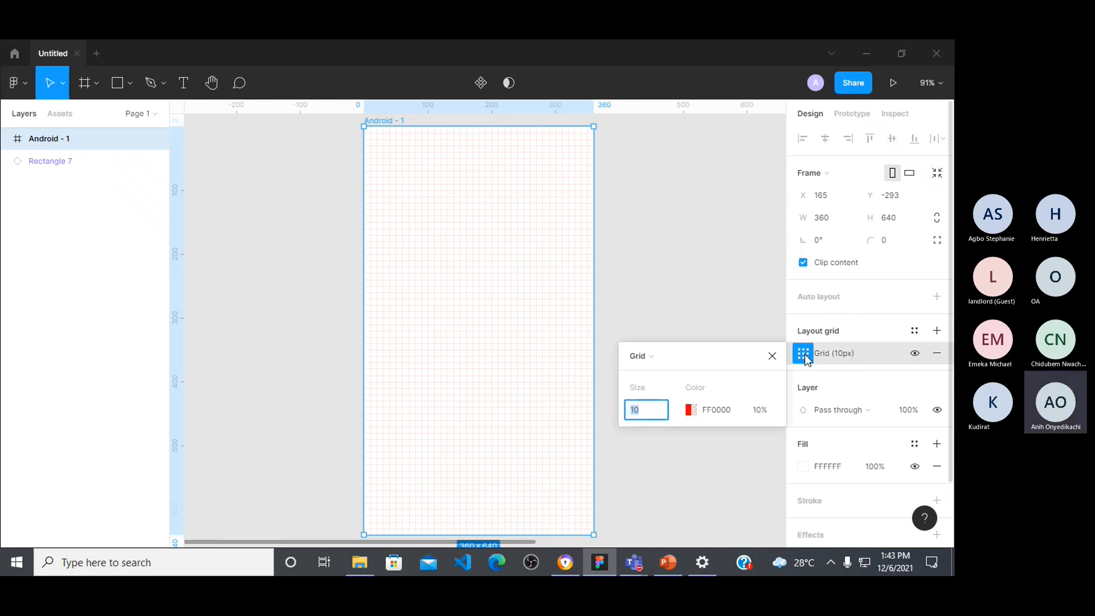
text(25)
key(Return)
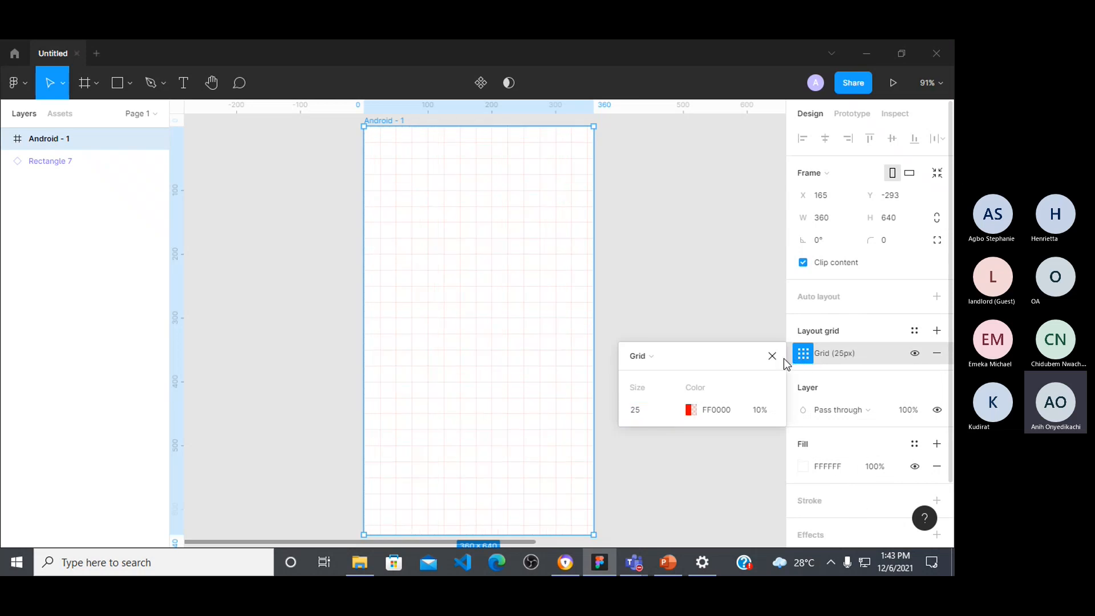
Step: Set the Android frame's layout grid size to 30 px and close the grid settings
click(662, 414)
text(30)
key(Return)
click(772, 357)
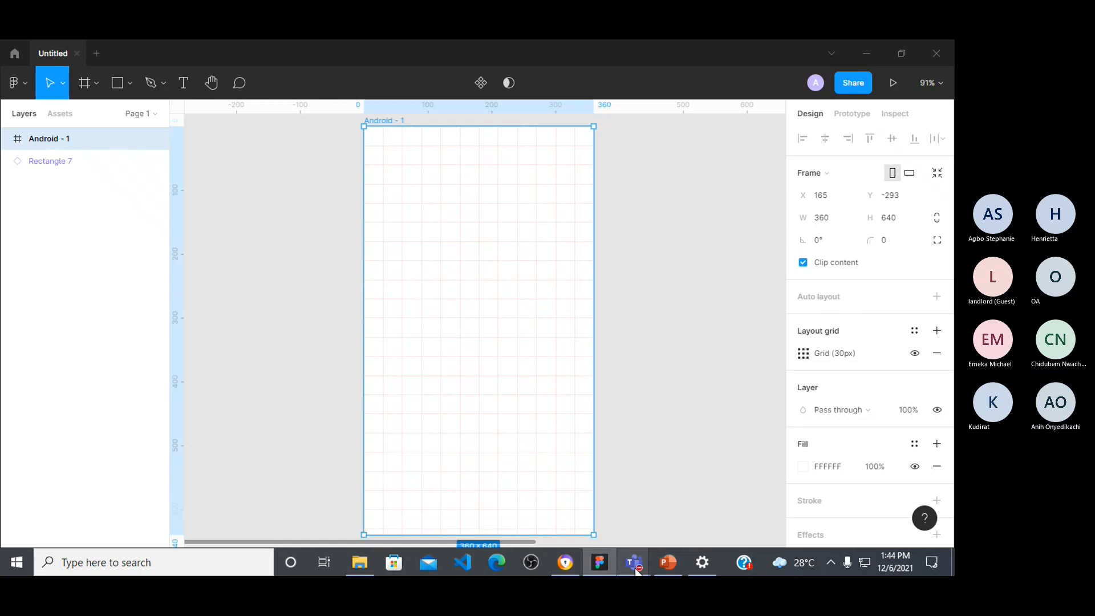
Step: Switch to the Microsoft Teams meeting, admit the guest waiting in the lobby, and return to Figma
mouse_move(634, 562)
click(659, 502)
click(442, 372)
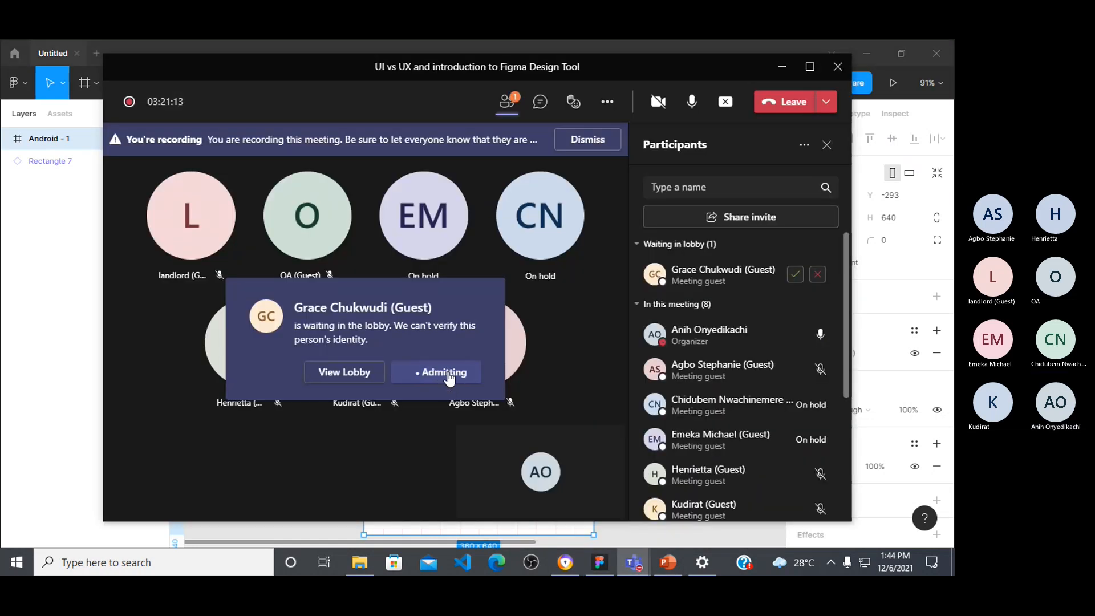
click(602, 562)
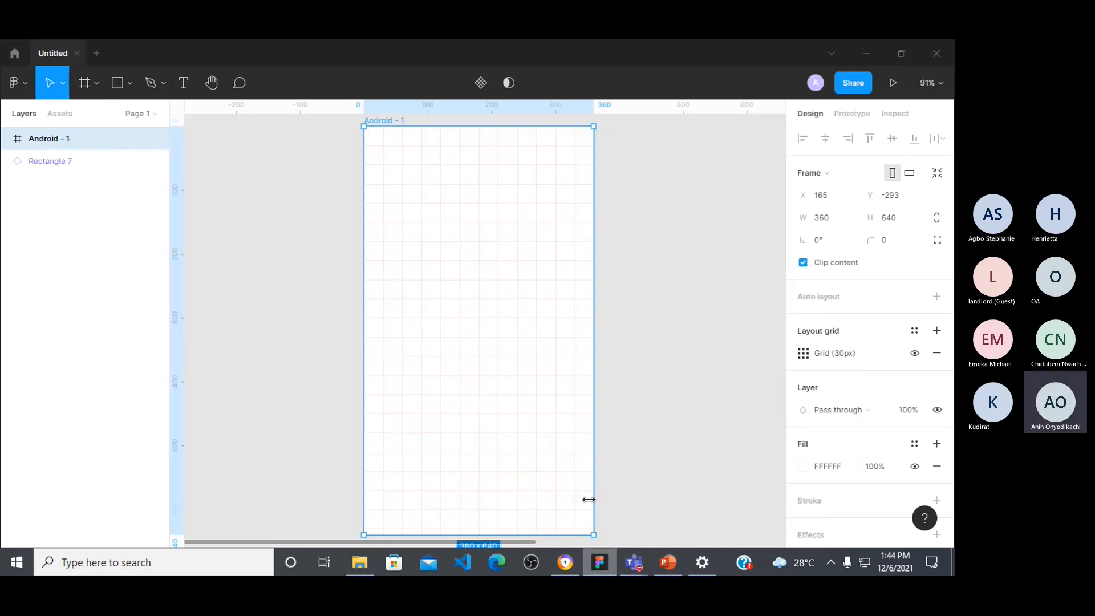
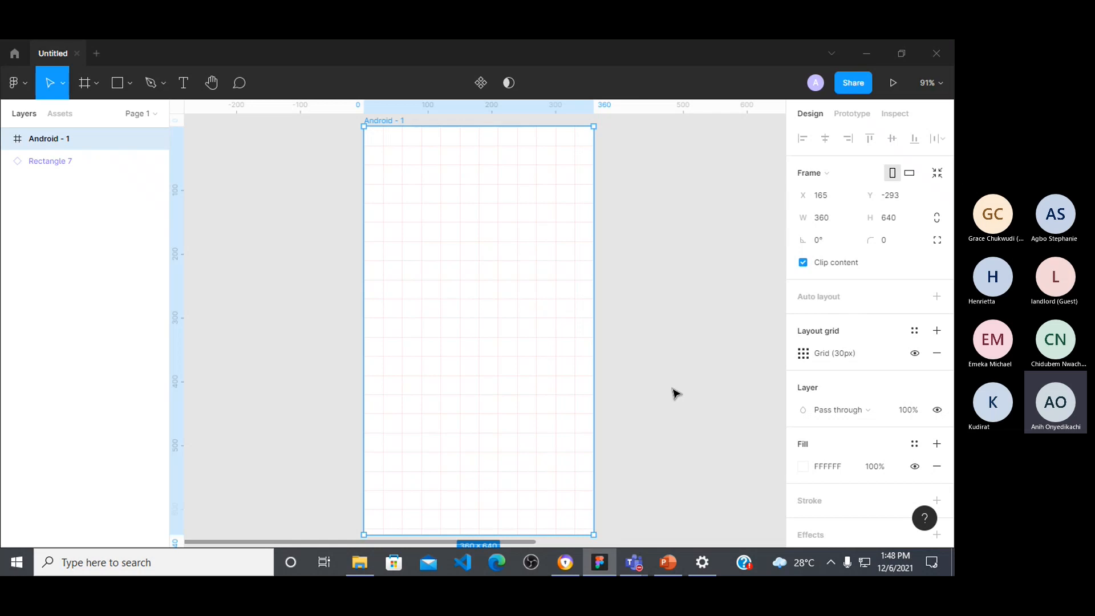
Step: Draw a rectangle about 195 × 125 on the empty canvas beside the Android frame
scroll(251, 294, left, 4)
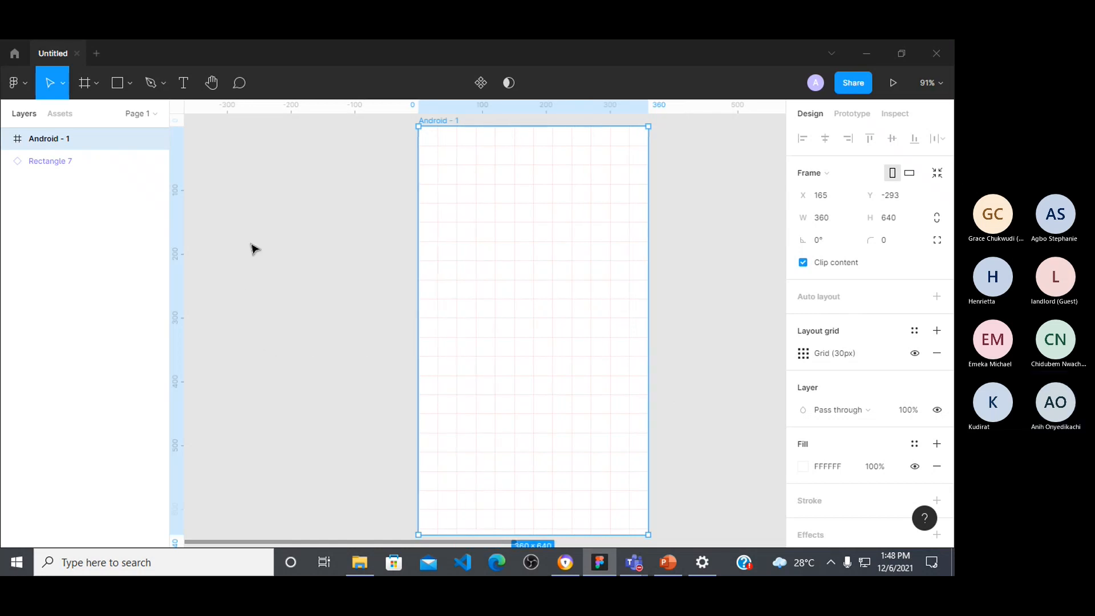
click(118, 82)
drag(262, 239, 387, 319)
click(459, 335)
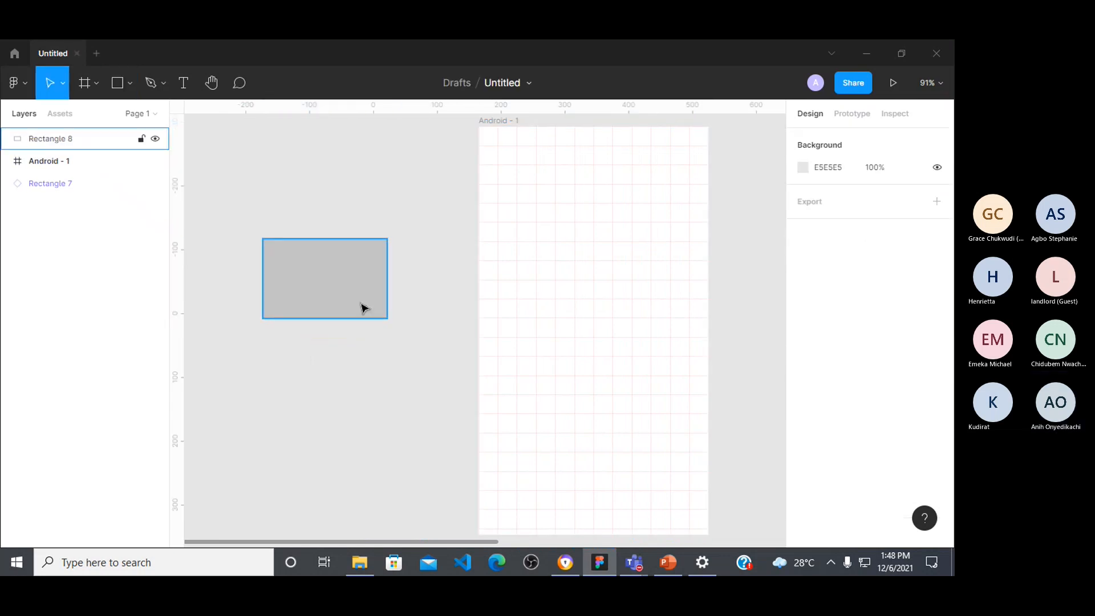
Step: Change the new rectangle's fill to solid black, 000000, with the hue at 256
click(349, 297)
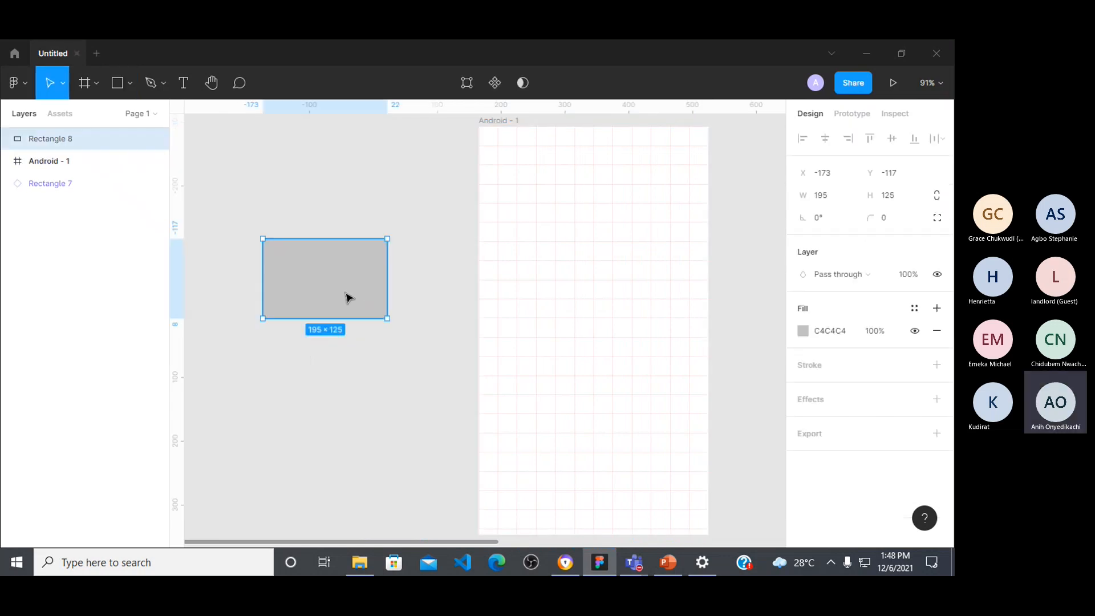
click(803, 331)
click(740, 382)
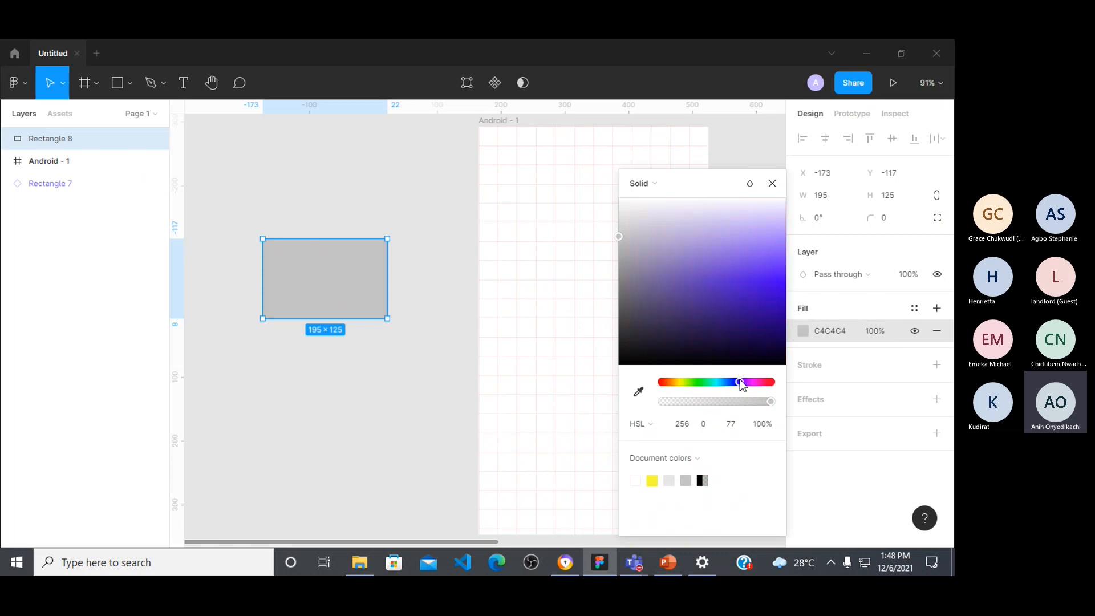
drag(626, 242, 799, 374)
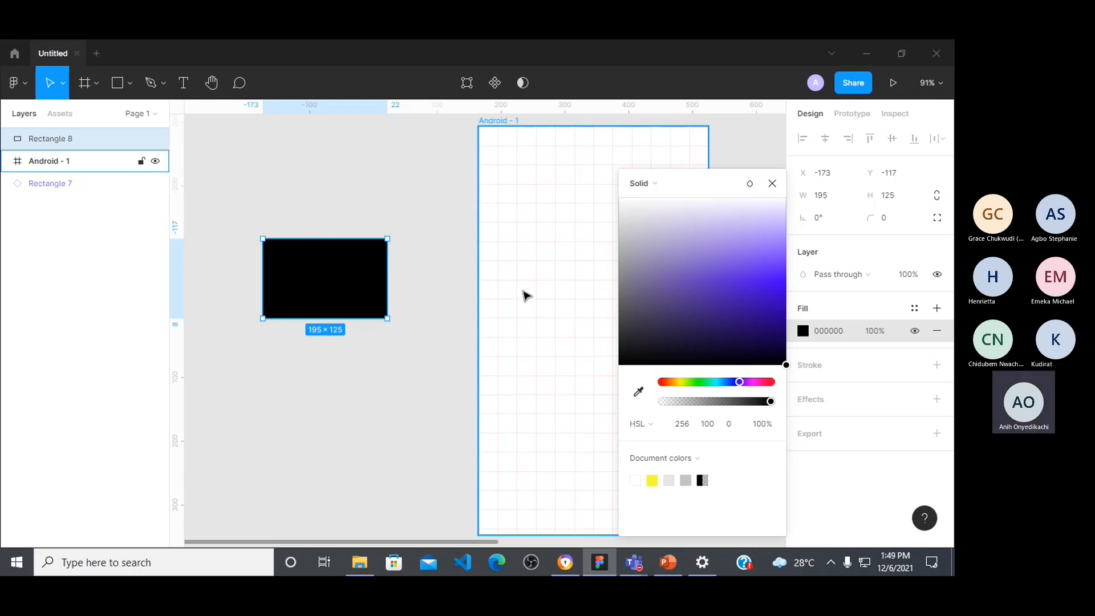
Step: Duplicate the black rectangle directly below the original and fill the copy with white, FFFFFF, at 100% opacity
drag(330, 295, 330, 404)
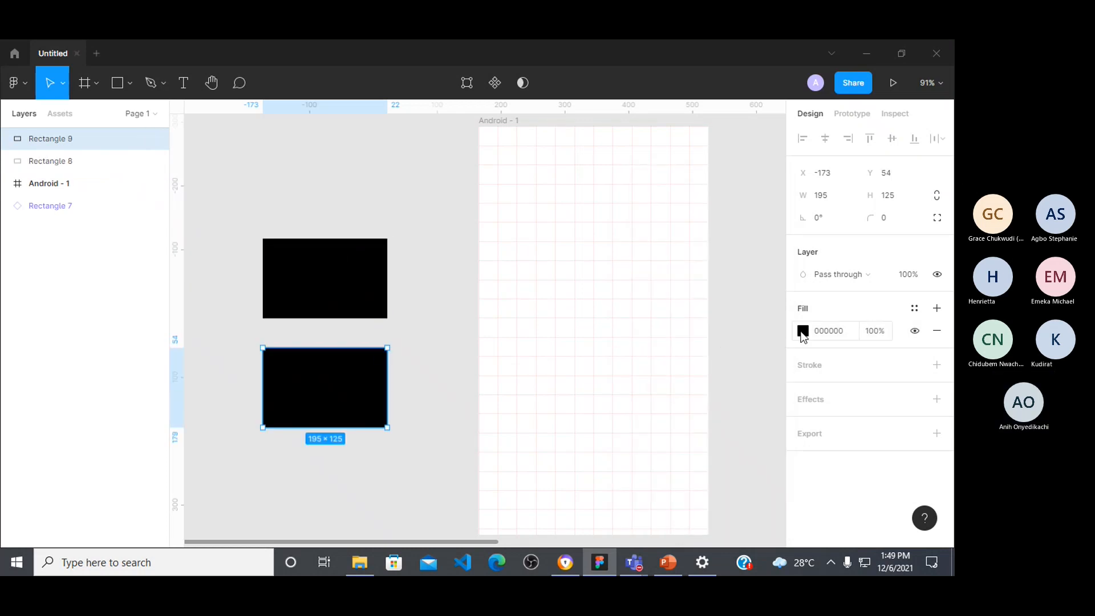
click(803, 331)
click(685, 421)
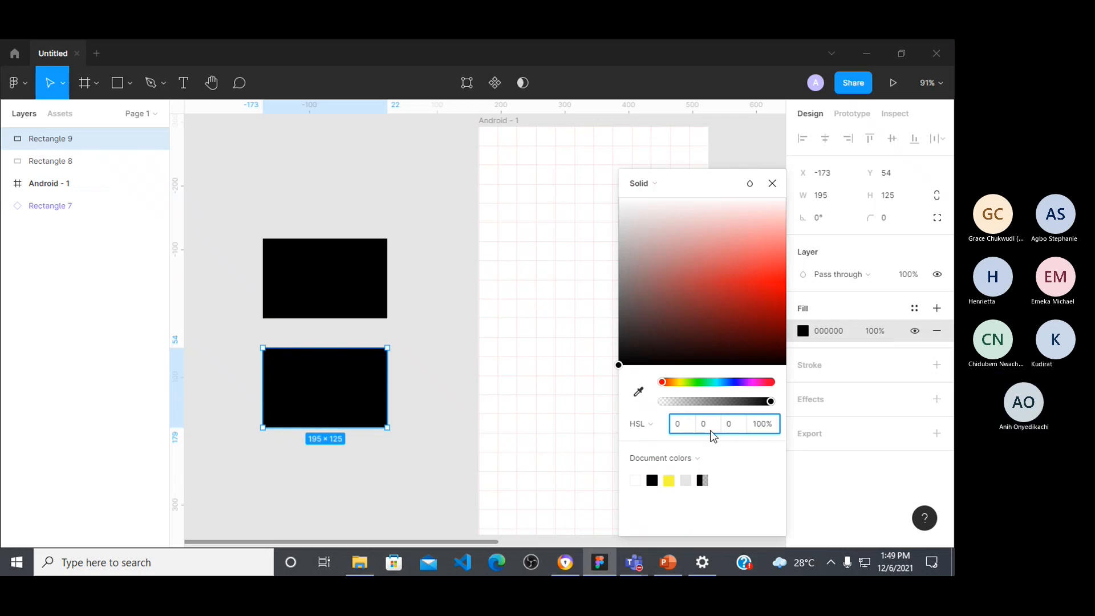
drag(631, 207, 576, 182)
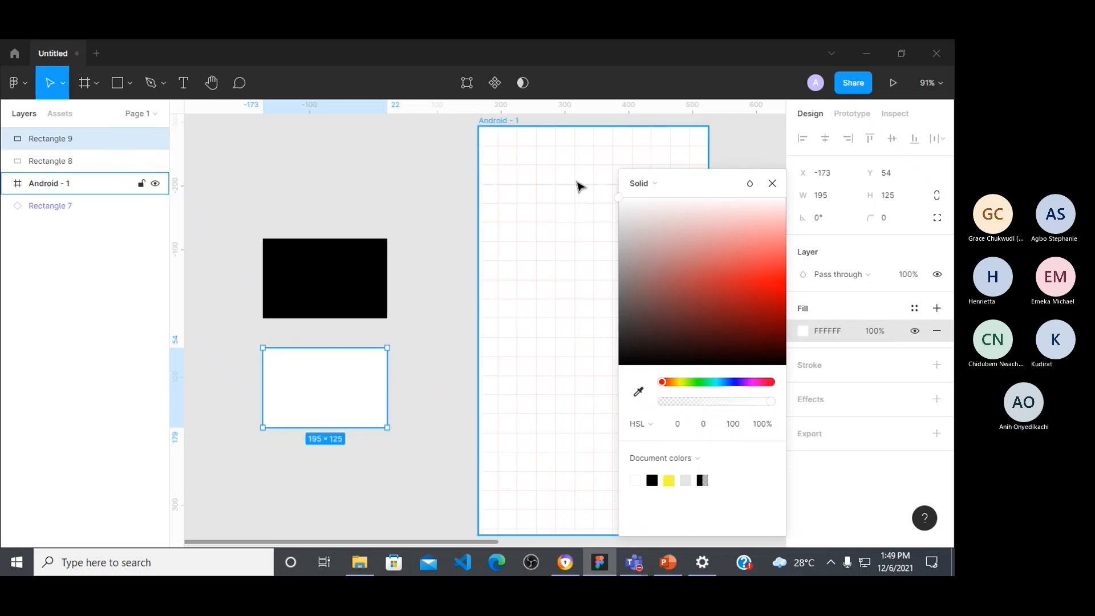
key(0)
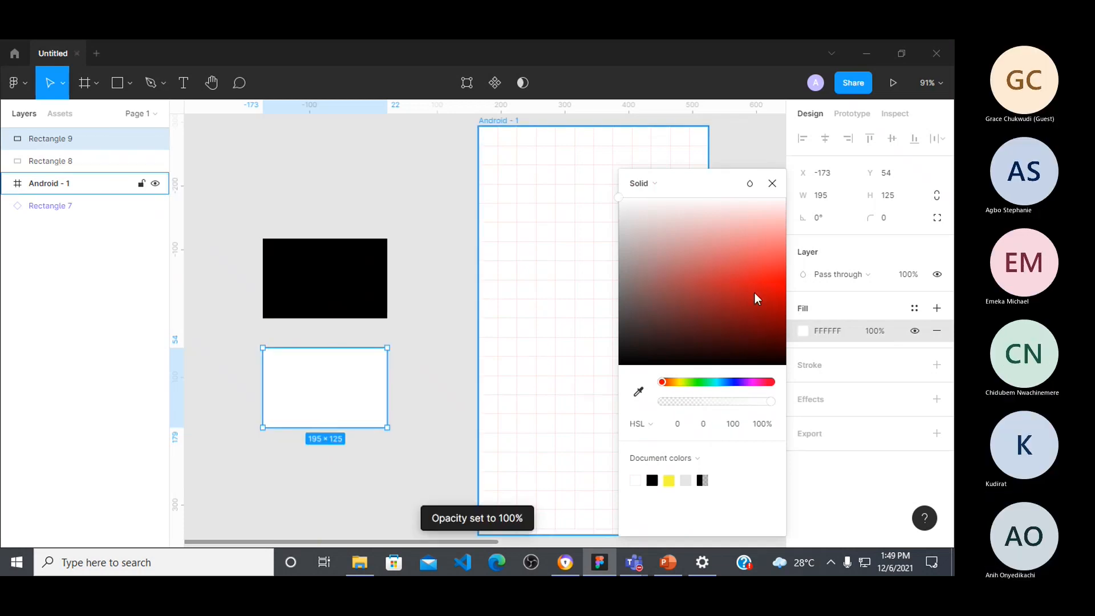
Step: Change the upper rectangle's black fill to a near-black blue, 02000A, with the hue at 248
key(Tab)
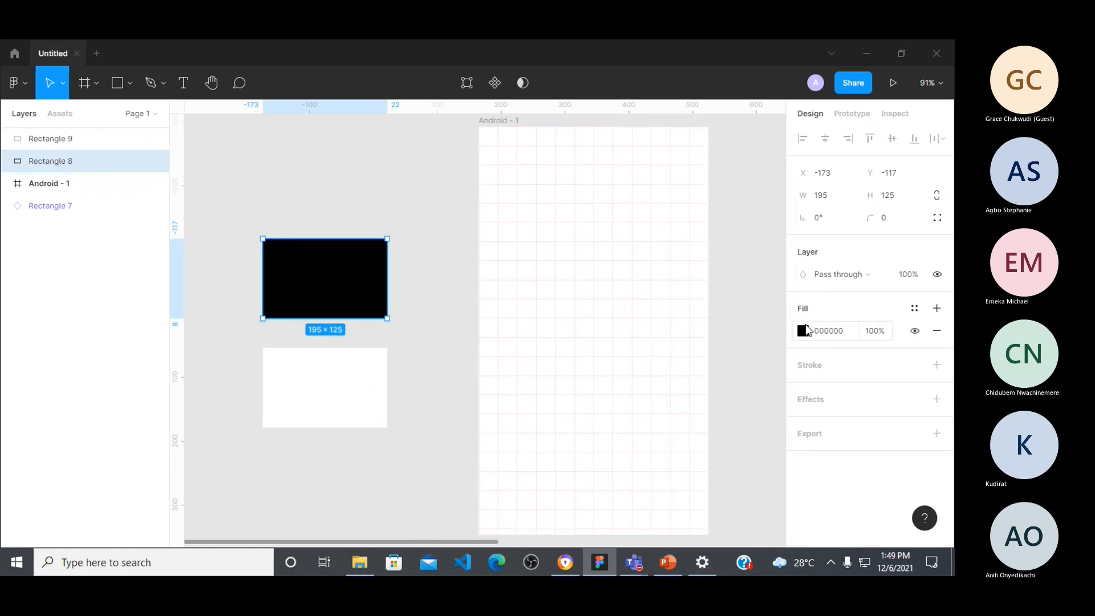
click(804, 332)
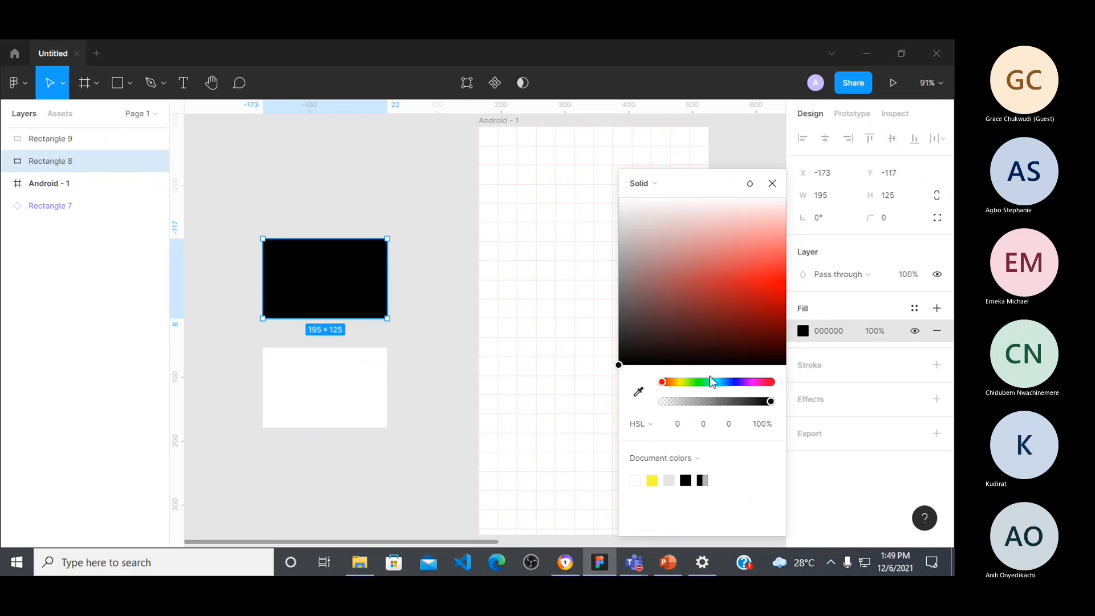
click(737, 381)
drag(716, 303, 783, 368)
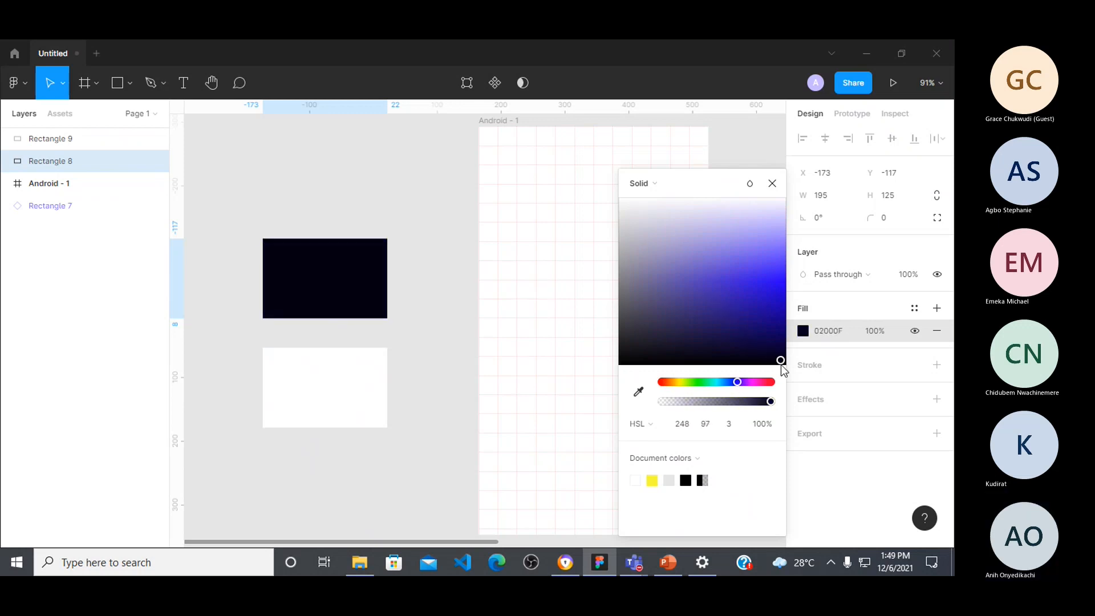
Step: Set the HSL lightness of the lower white rectangle's fill to 0 and deselect it
click(342, 374)
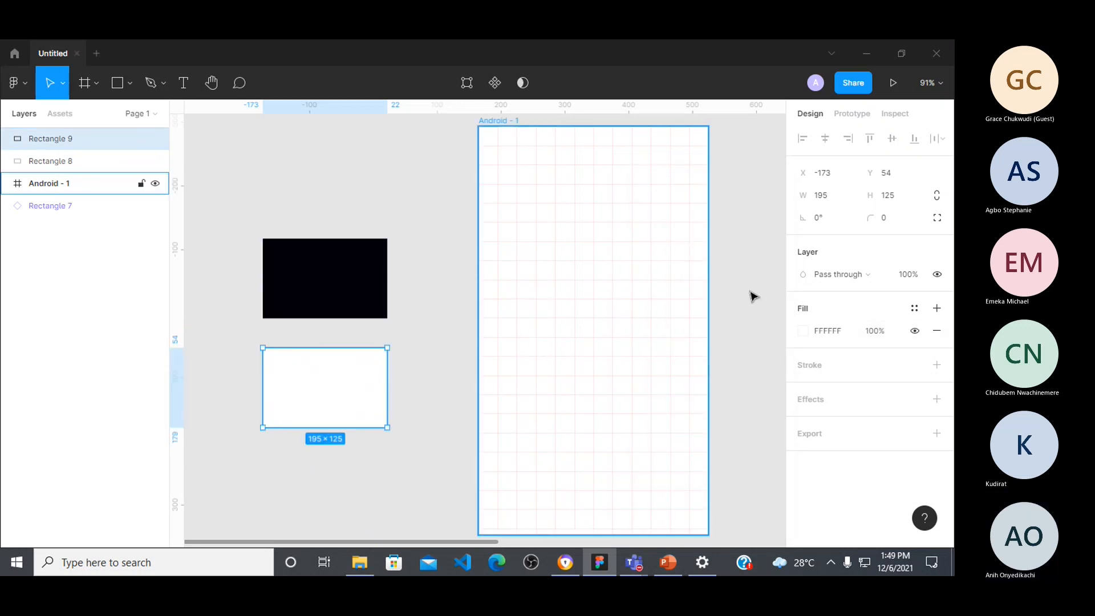
click(803, 332)
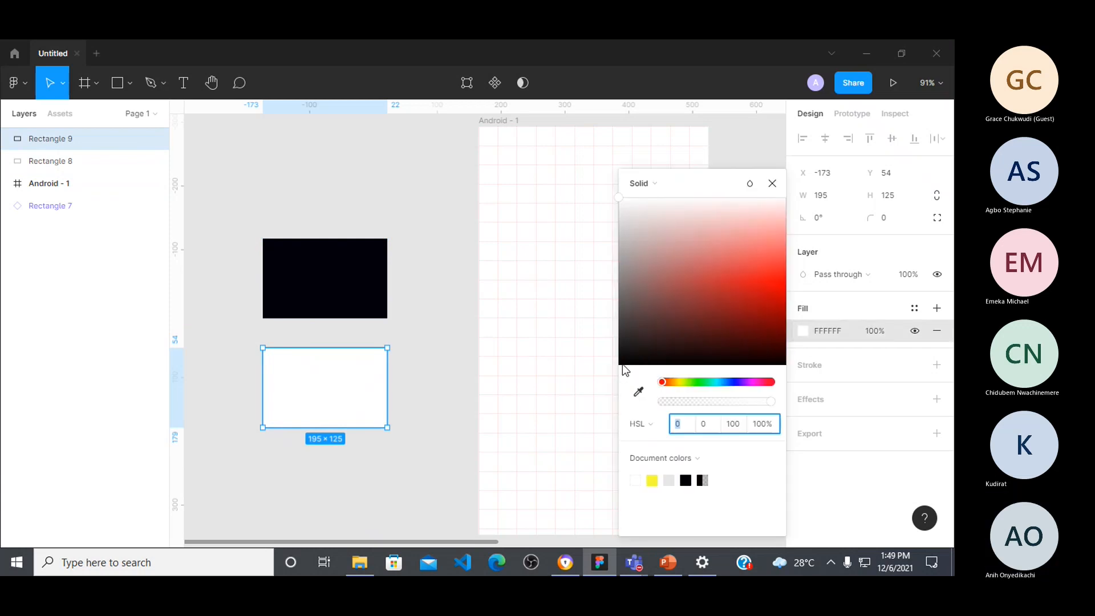
click(734, 424)
text(0)
key(Return)
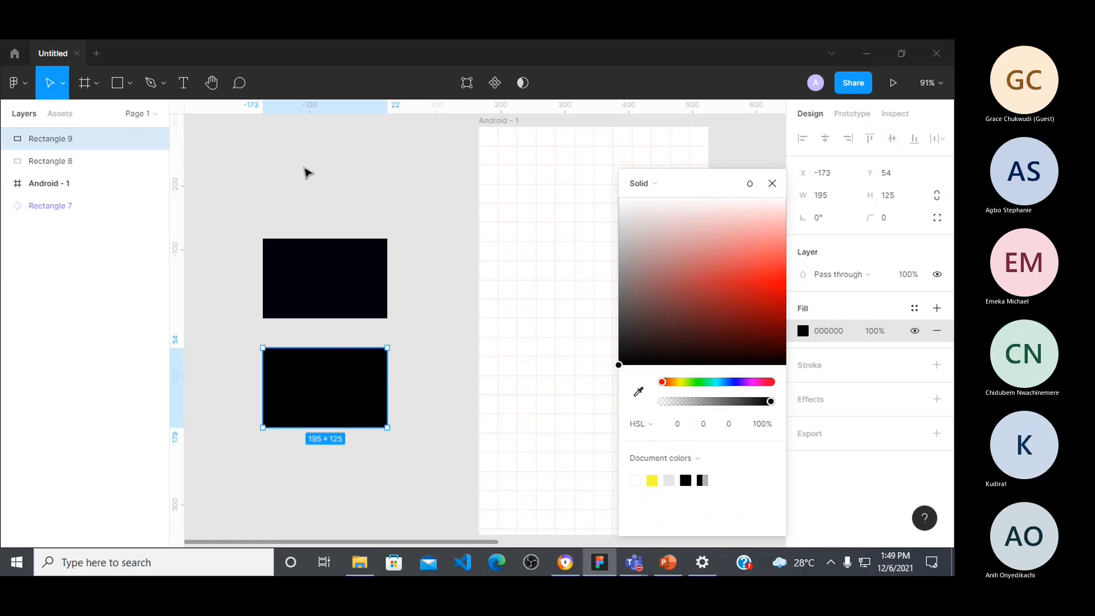
click(494, 254)
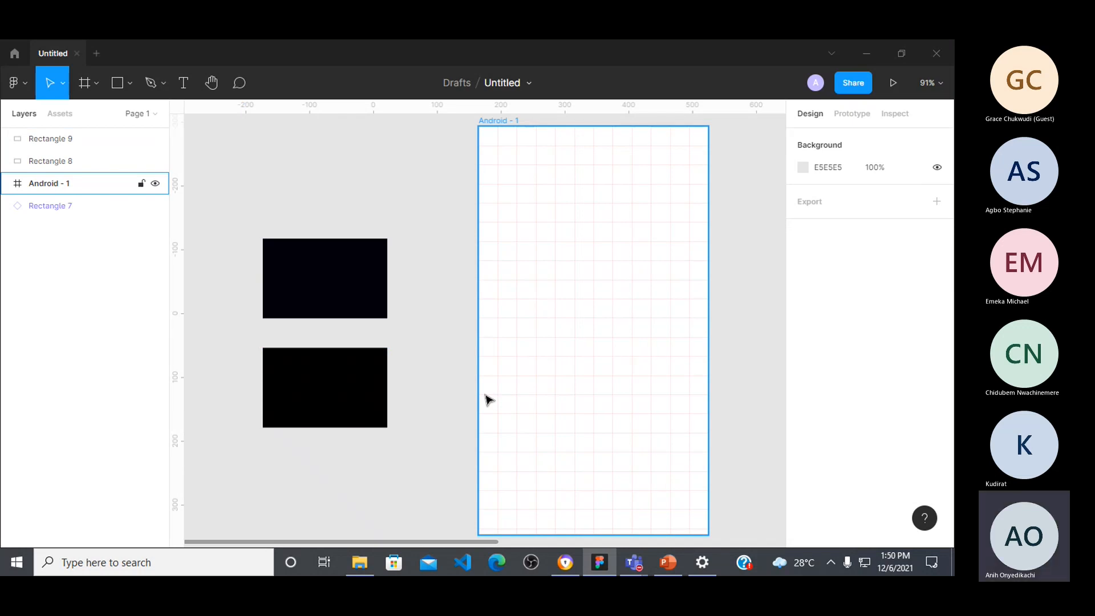
click(406, 396)
click(309, 386)
click(368, 314)
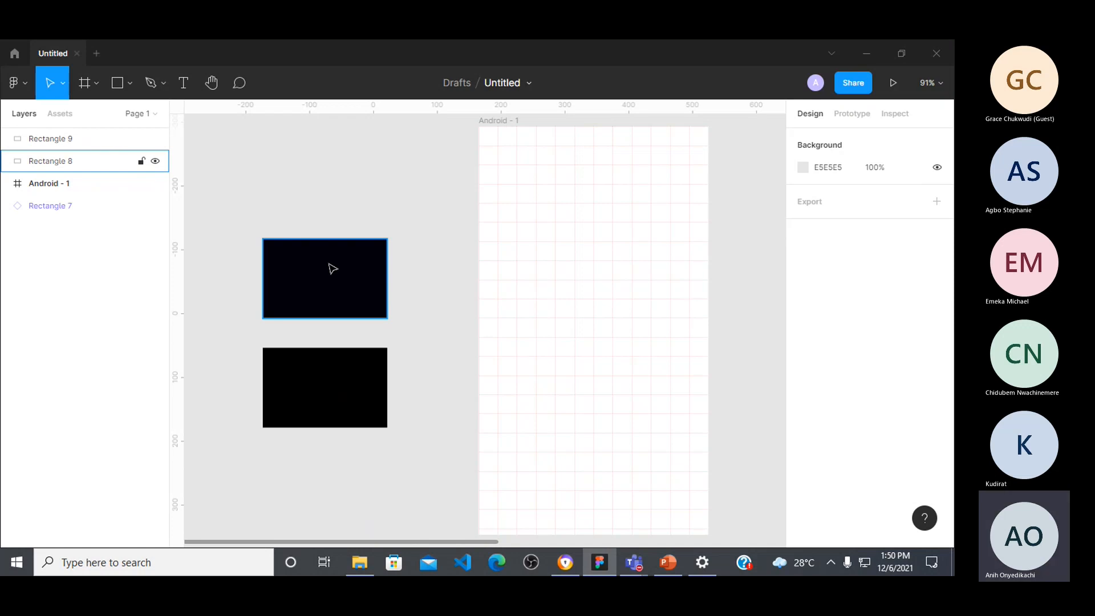
Step: Switch to the Microsoft Teams meeting, admit the guest waiting in the lobby, and return to Figma
click(638, 564)
click(712, 474)
click(448, 373)
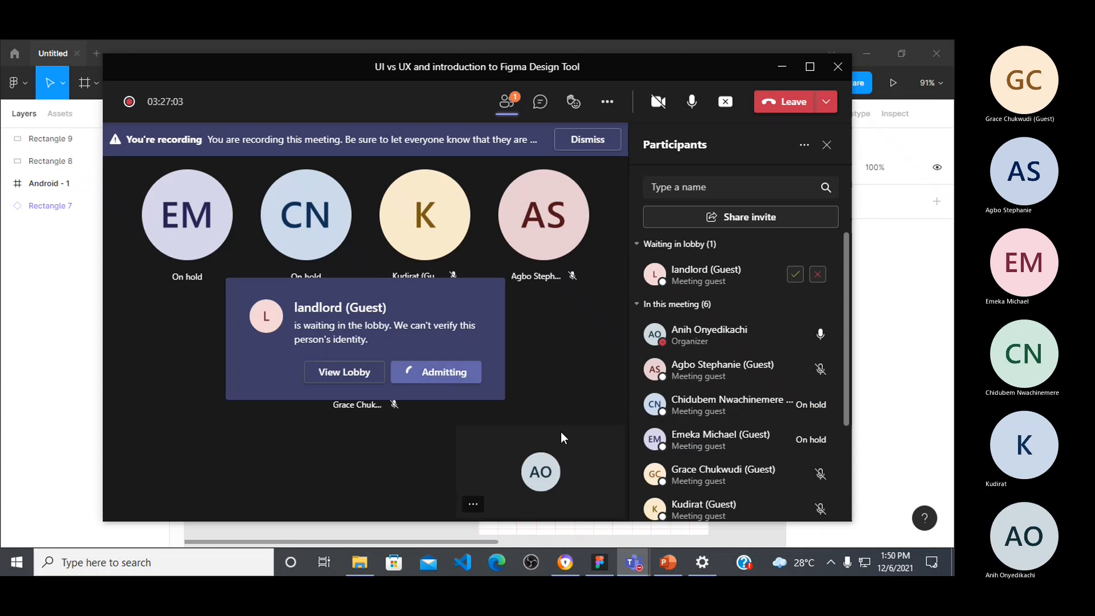
click(603, 564)
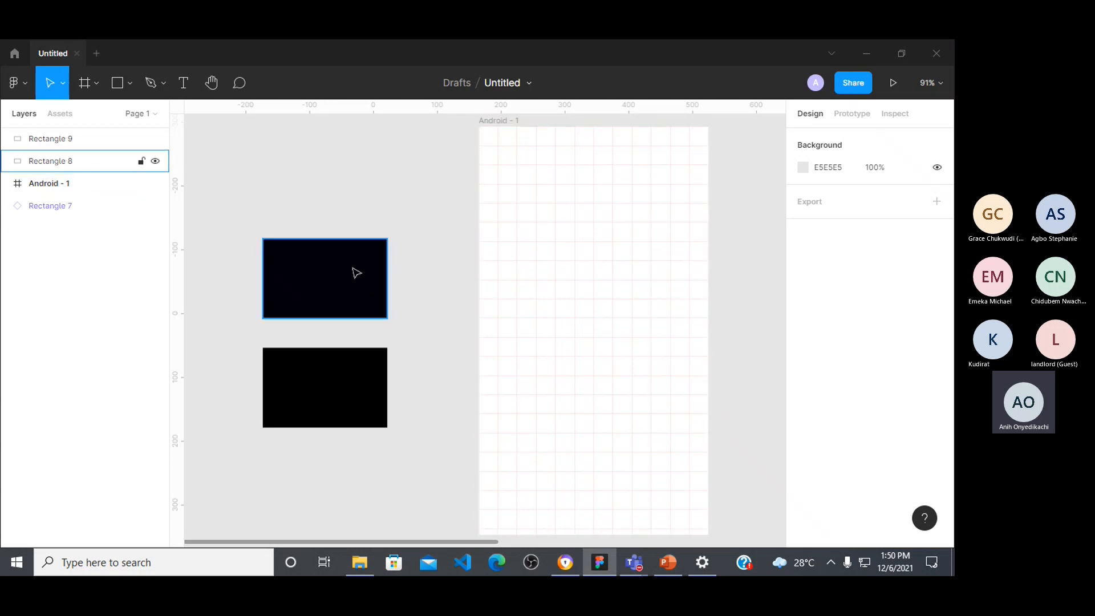
Step: Set the HSL lightness of the upper near-black blue rectangle's fill to 20
click(354, 274)
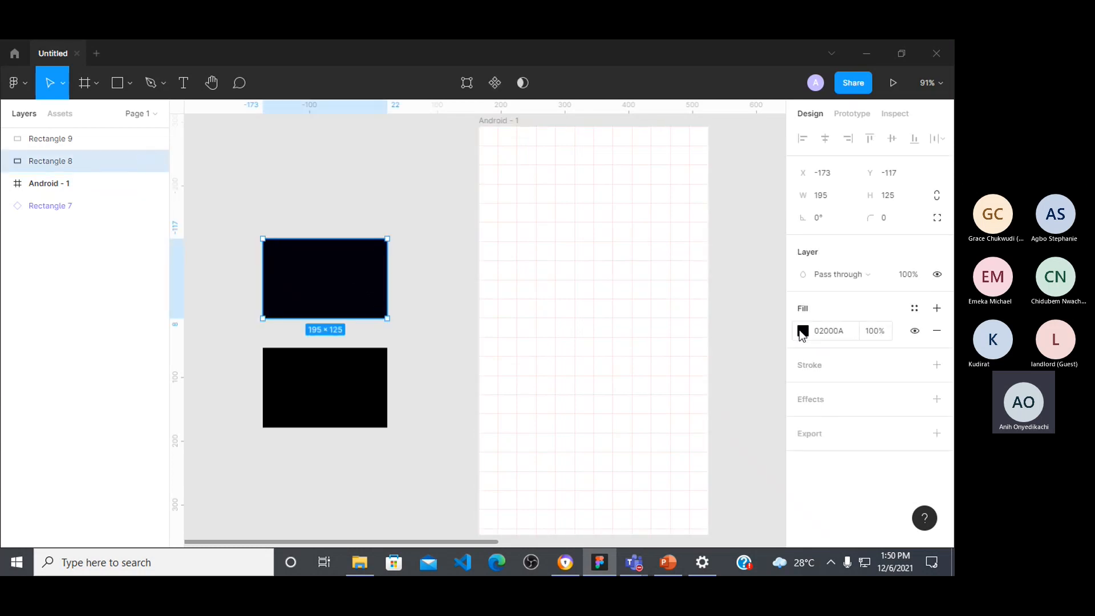
click(802, 332)
click(733, 429)
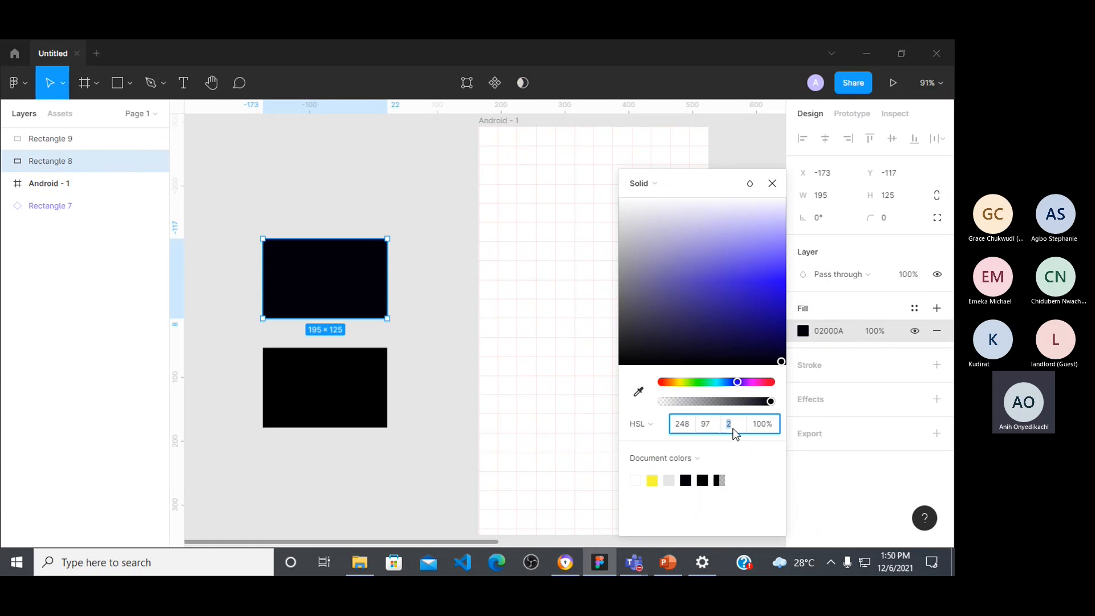
text(8)
text(20)
text(20)
key(Return)
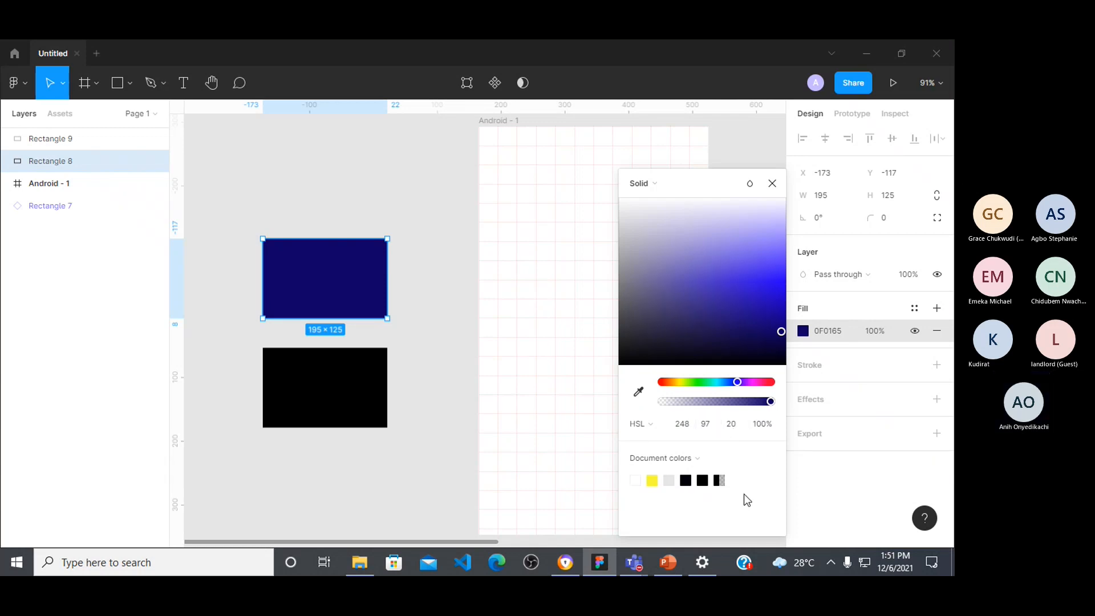
Step: Bring up the Microsoft Teams meeting window, admit the next guest from the lobby, and go back to Figma
mouse_move(633, 562)
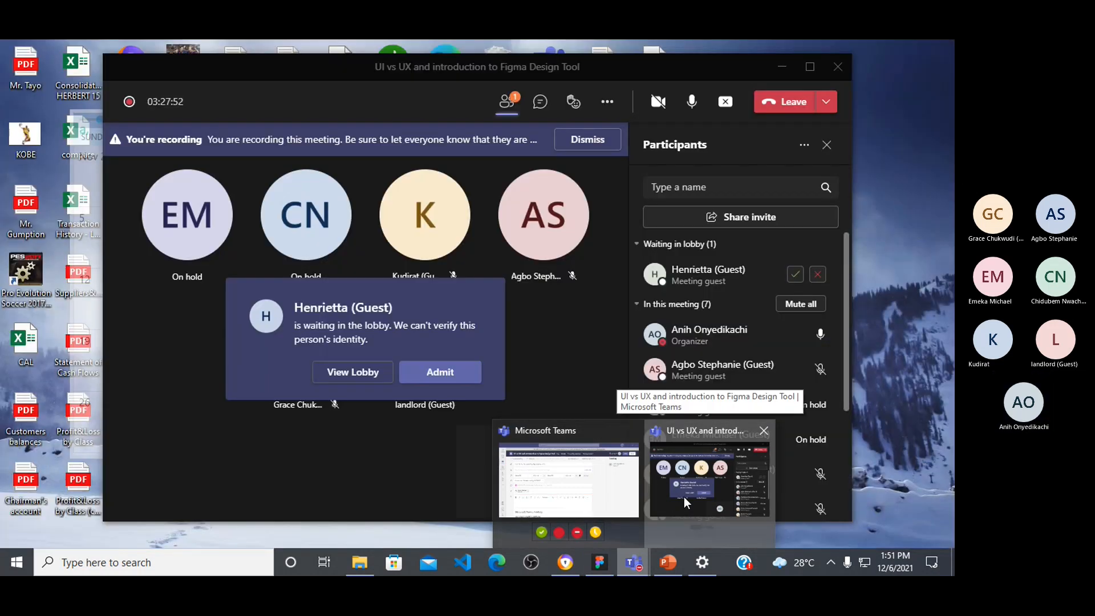
click(684, 497)
click(456, 376)
click(599, 562)
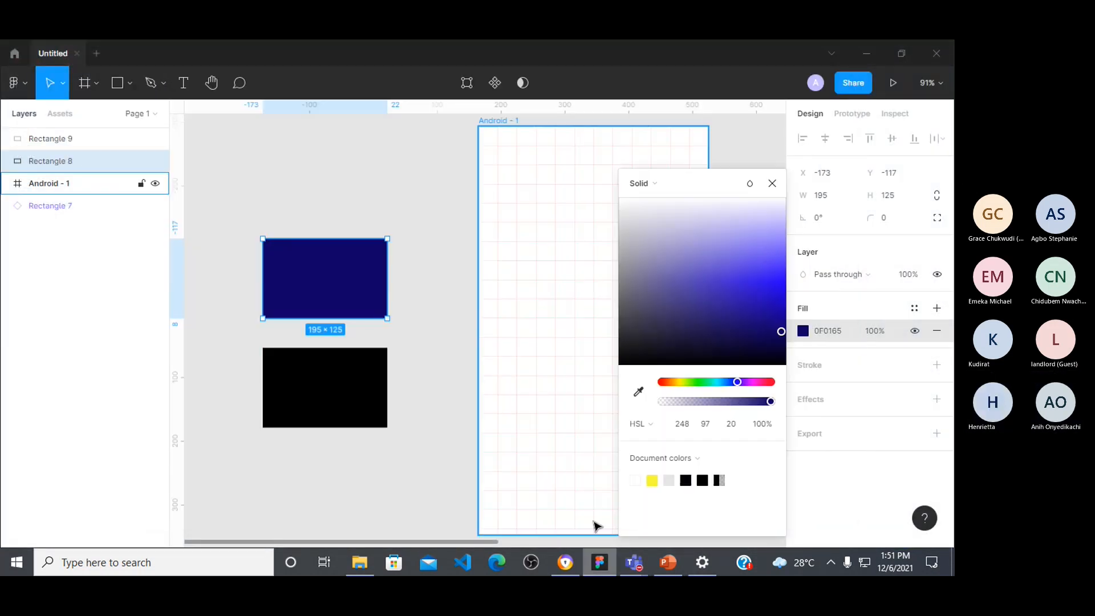
Step: Set the HSL lightness of the upper blue rectangle's fill to 5 and deselect it
click(731, 424)
text(5)
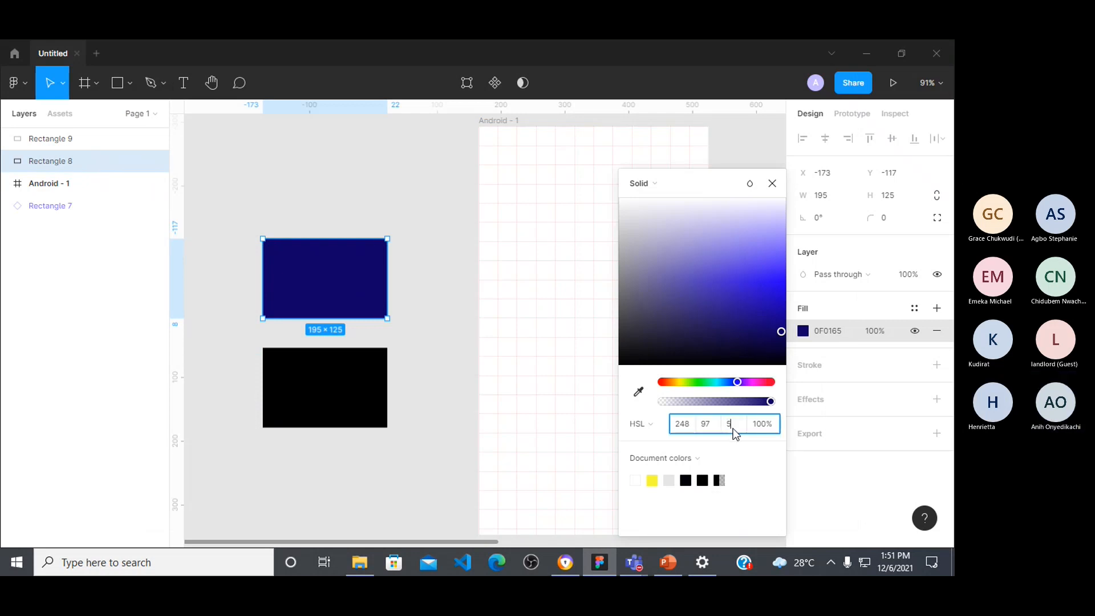
key(Return)
click(399, 383)
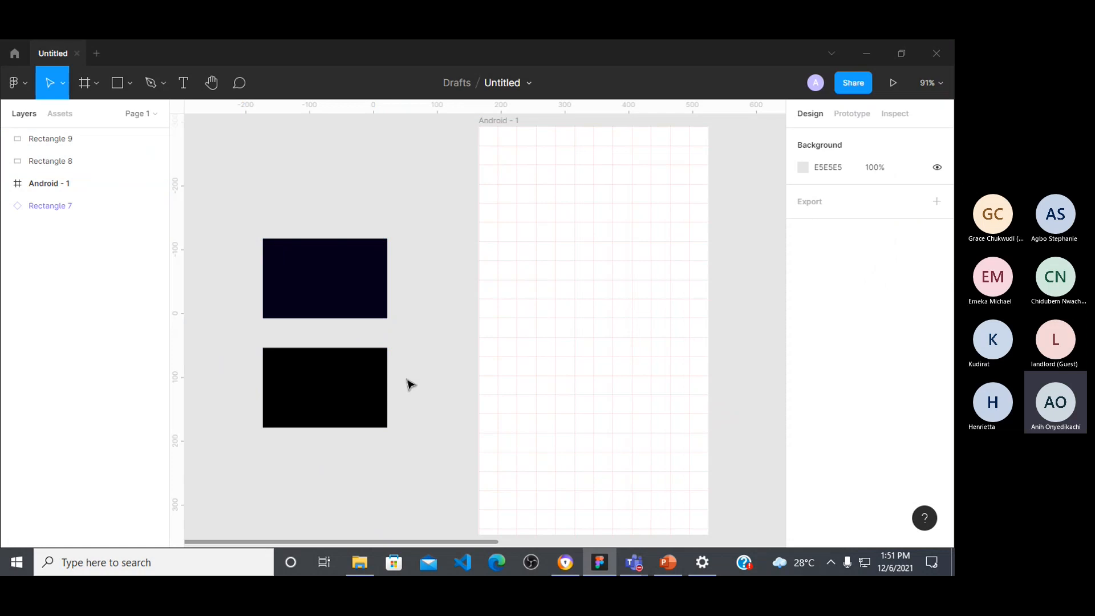
Step: Move the dark-blue rectangle up and slightly left, away from the black one, to about X -200, Y -213
click(278, 378)
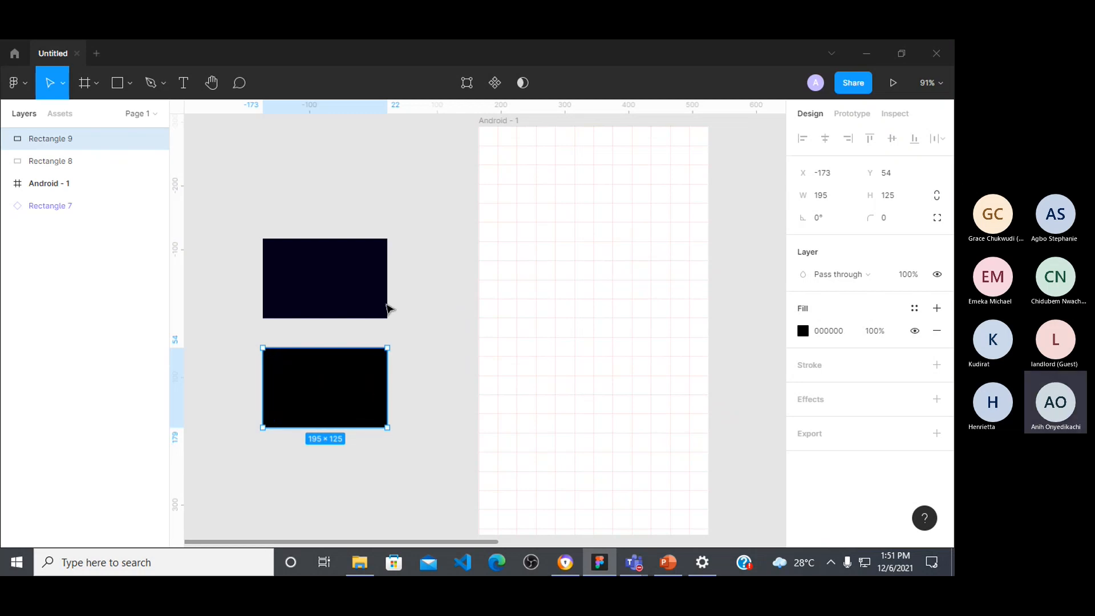
click(374, 292)
drag(361, 282, 342, 220)
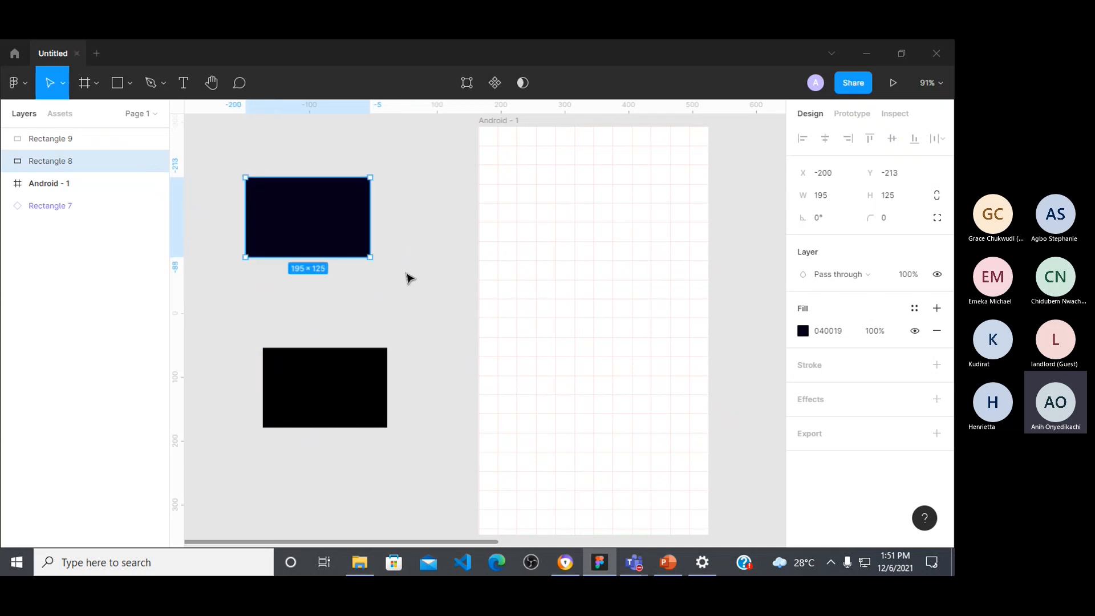
click(406, 275)
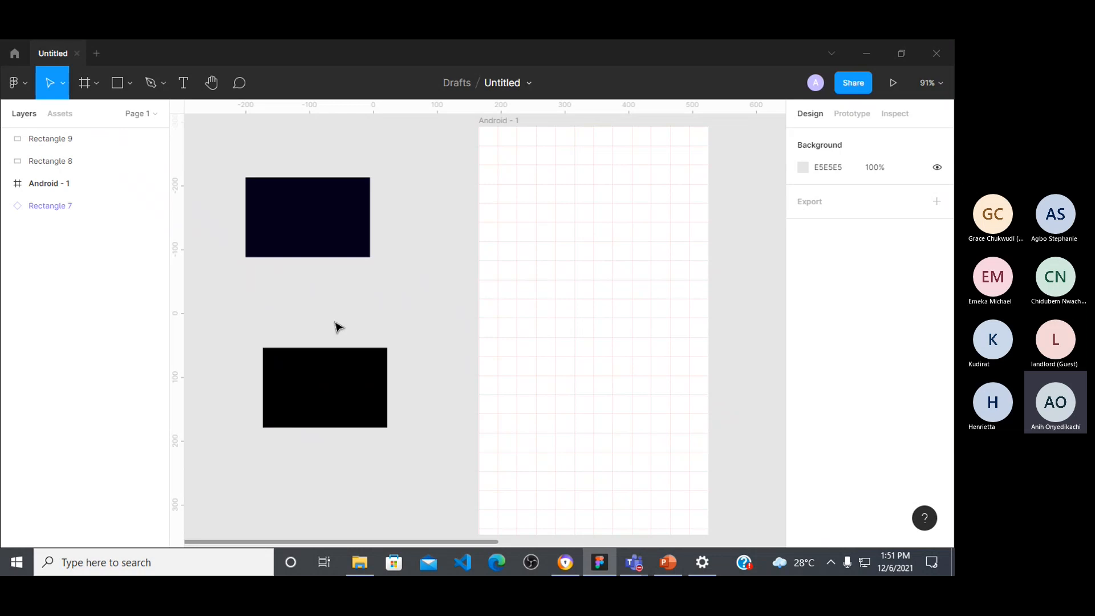
mouse_move(633, 562)
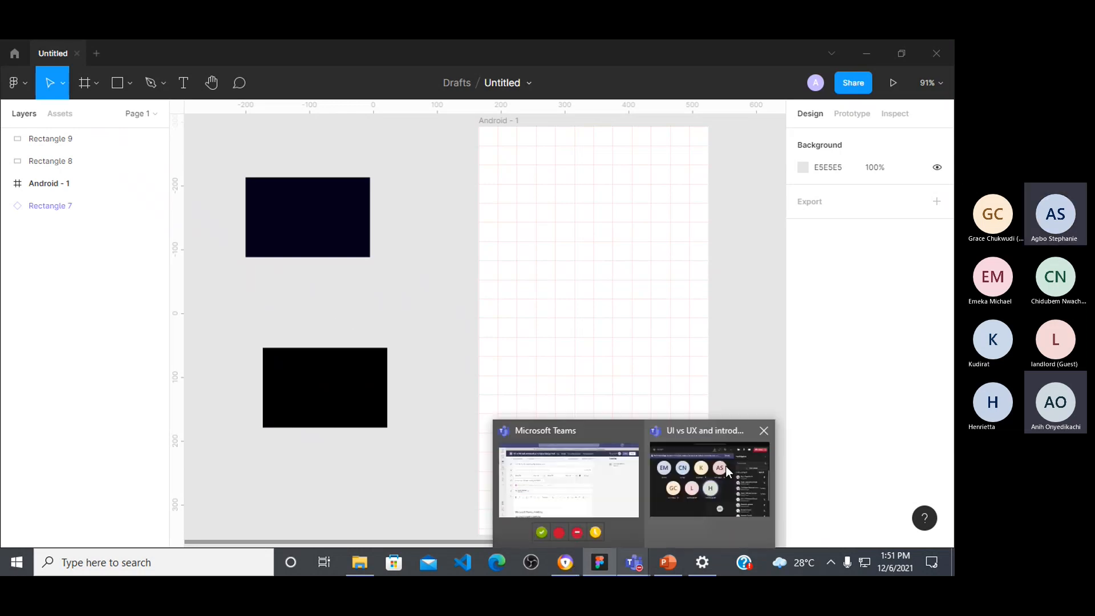
mouse_move(725, 467)
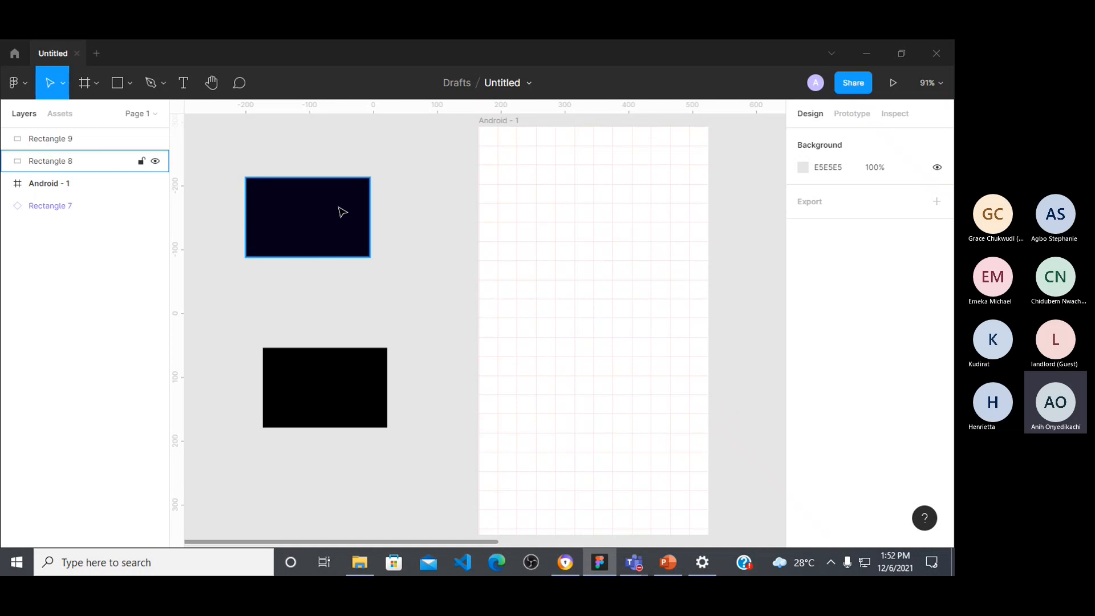
Step: Make a smaller copy of the dark-blue rectangle, about 67 × 56, on the empty canvas far to its left
click(368, 235)
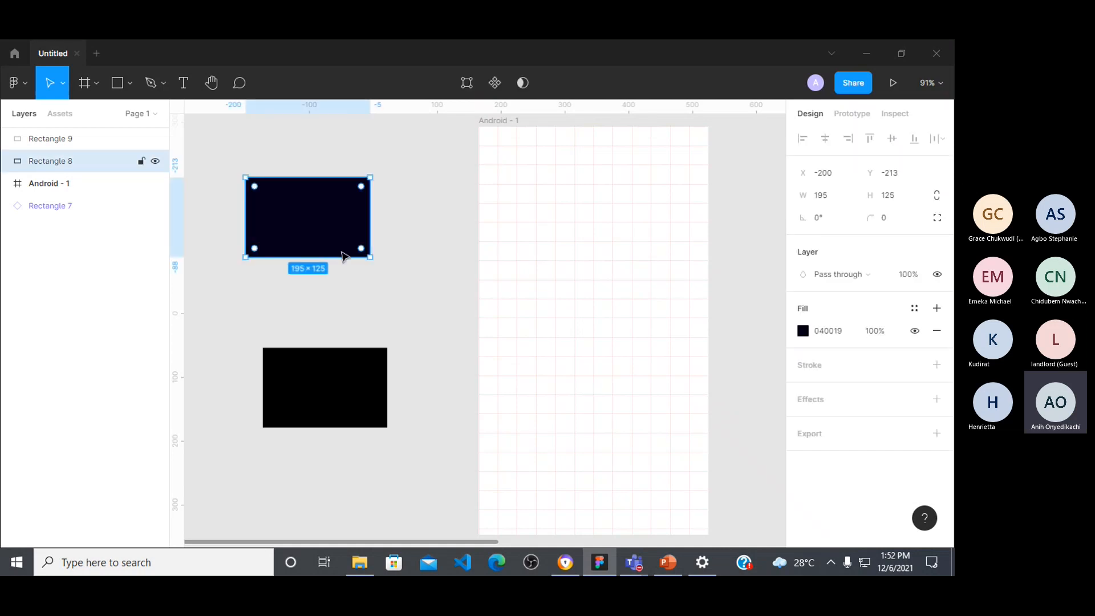
drag(349, 248, 292, 318)
drag(322, 267, 246, 318)
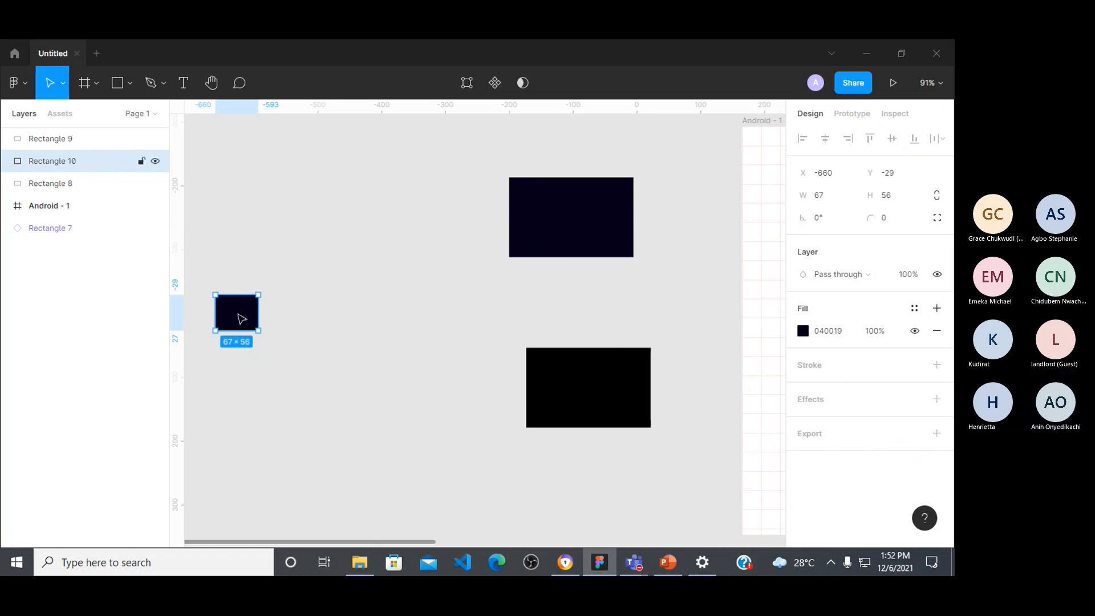
Step: Duplicate the small dark-blue rectangle rightward into a row of seven and set the second one's HSL fill lightness to 10
drag(244, 318, 550, 326)
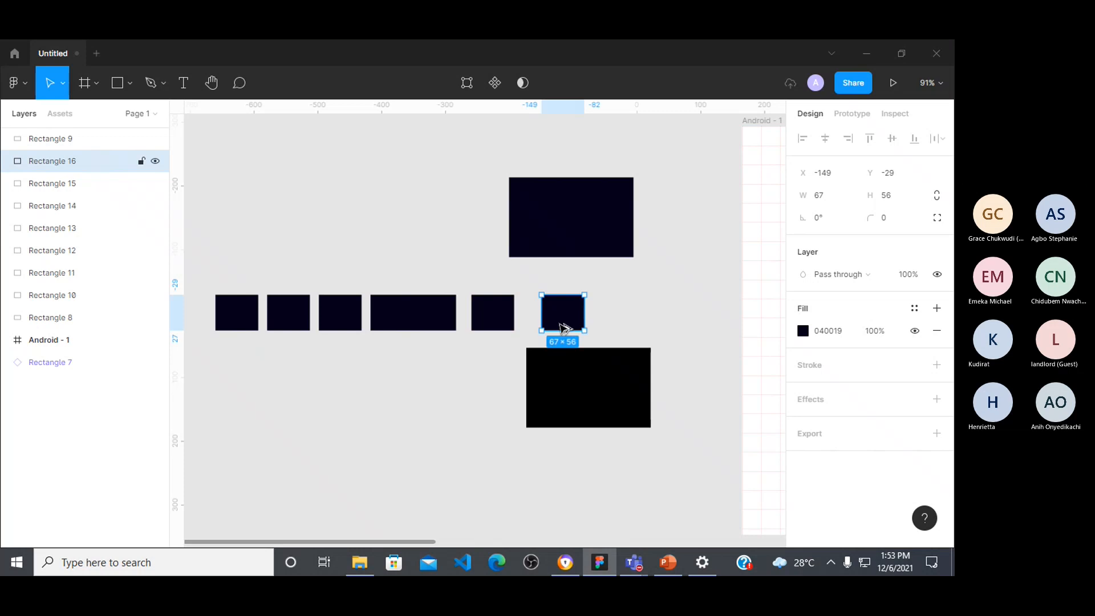
click(297, 317)
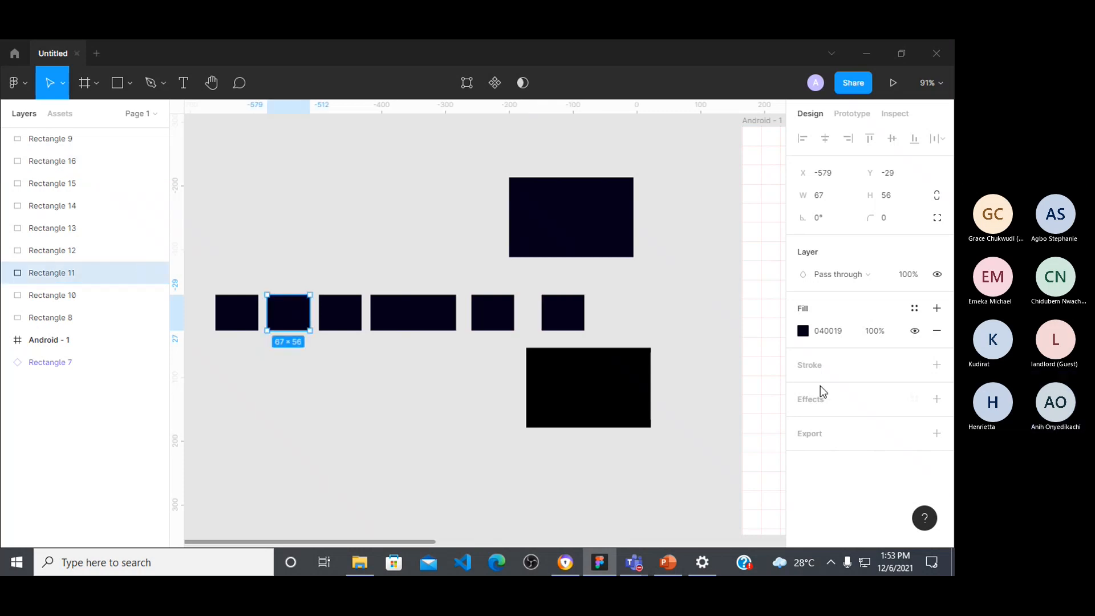
click(803, 332)
click(729, 424)
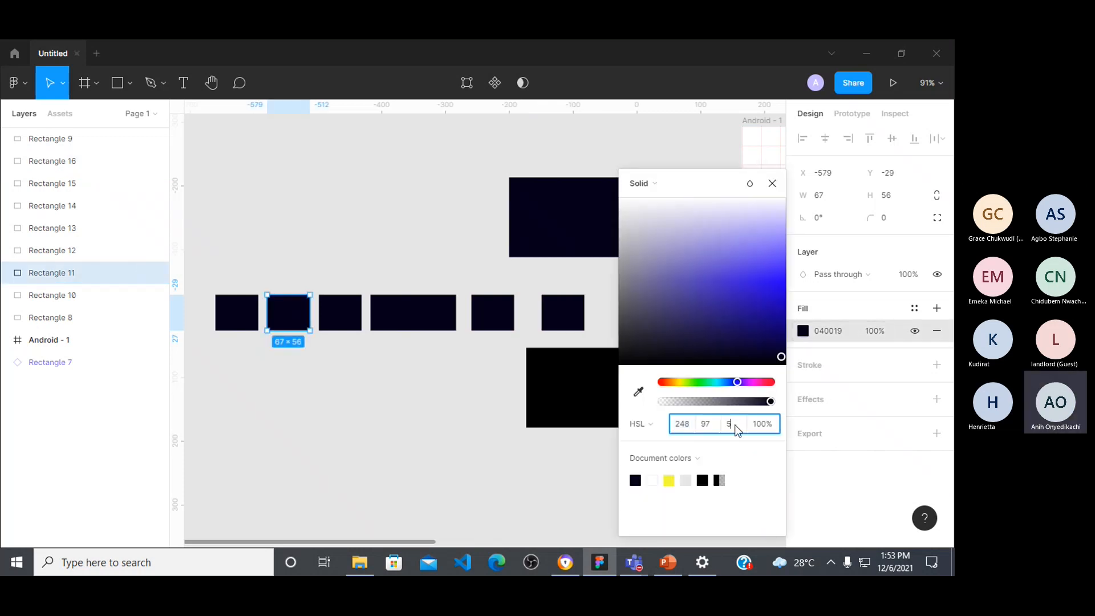
text(1)
key(BackSpace)
text(10)
key(Return)
Step: Set the third small rectangle's HSL fill lightness to 15 and shift the fourth slightly left to X -422, apart from the fifth
click(341, 317)
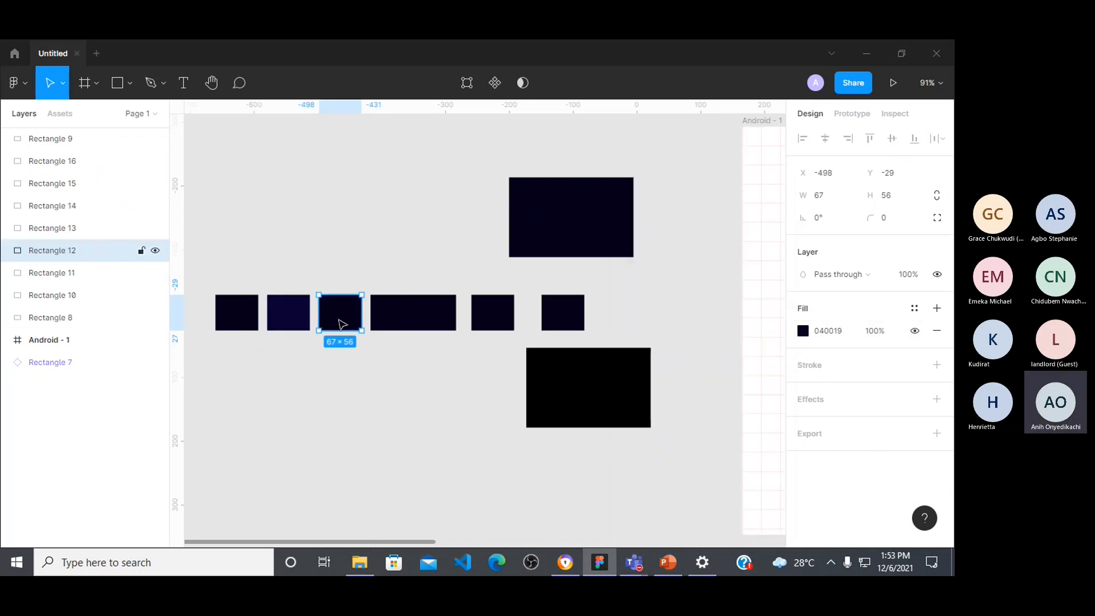
click(803, 331)
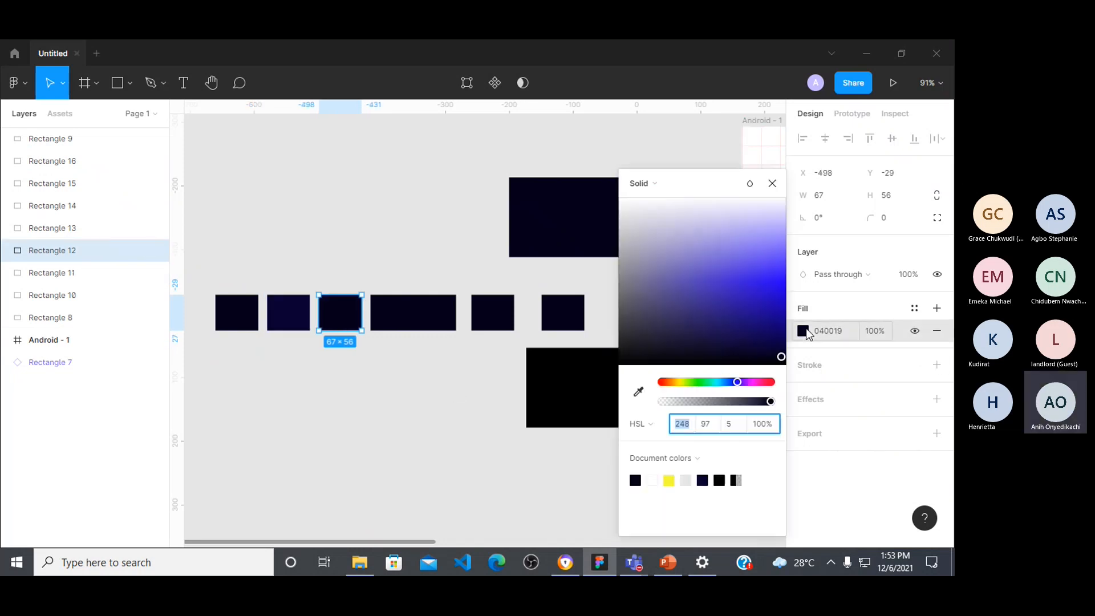
click(740, 428)
text(15)
key(Return)
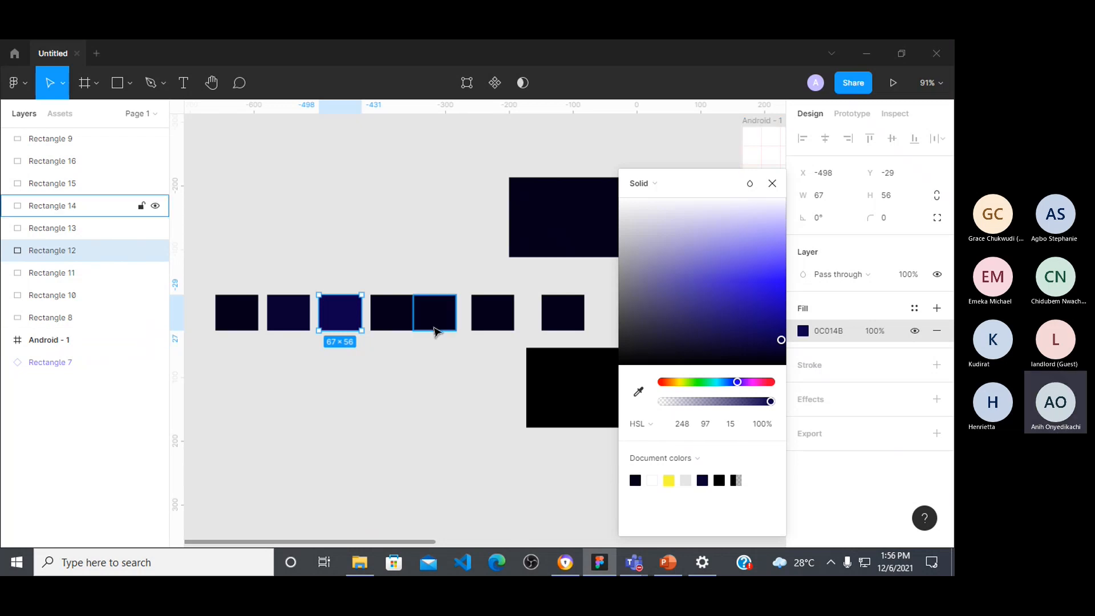
click(391, 319)
drag(395, 320, 392, 320)
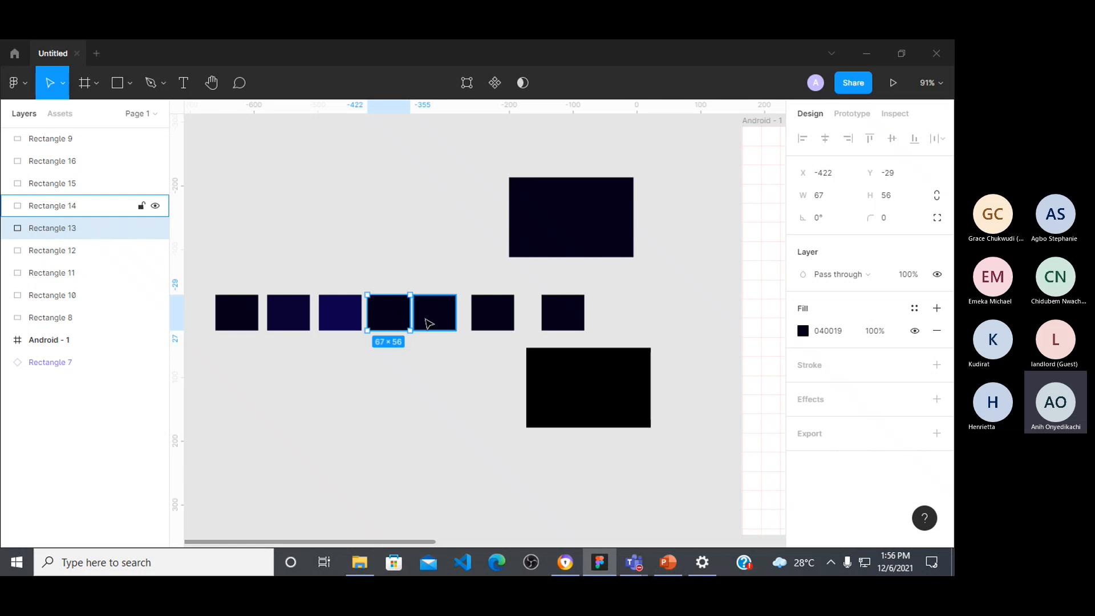
Step: Set the HSL fill lightness of the last small rectangle in the row to 99, and select the large black rectangle
click(578, 313)
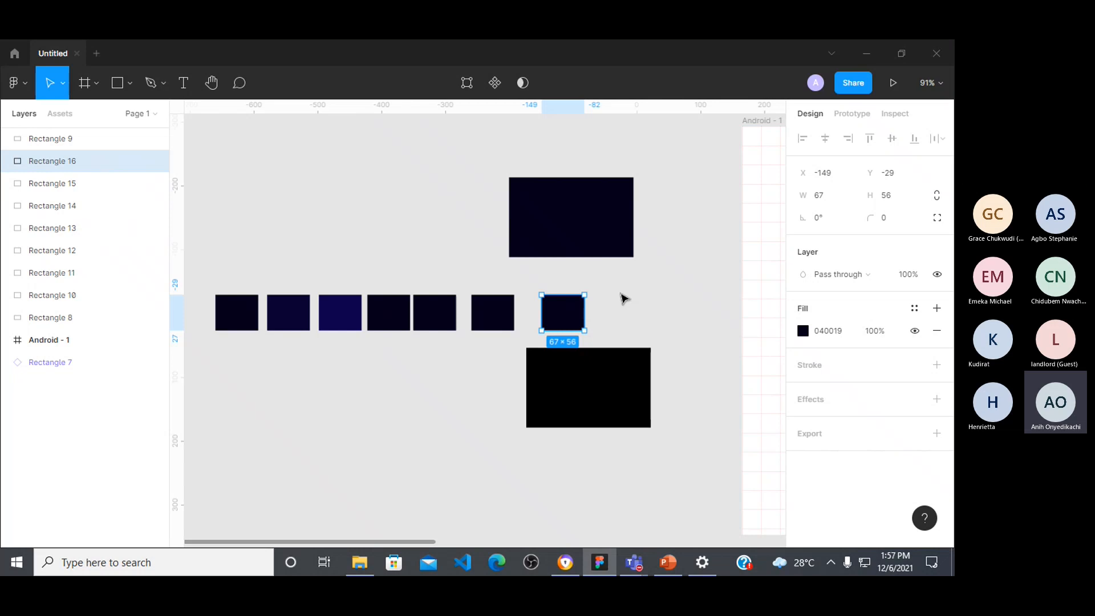
click(803, 331)
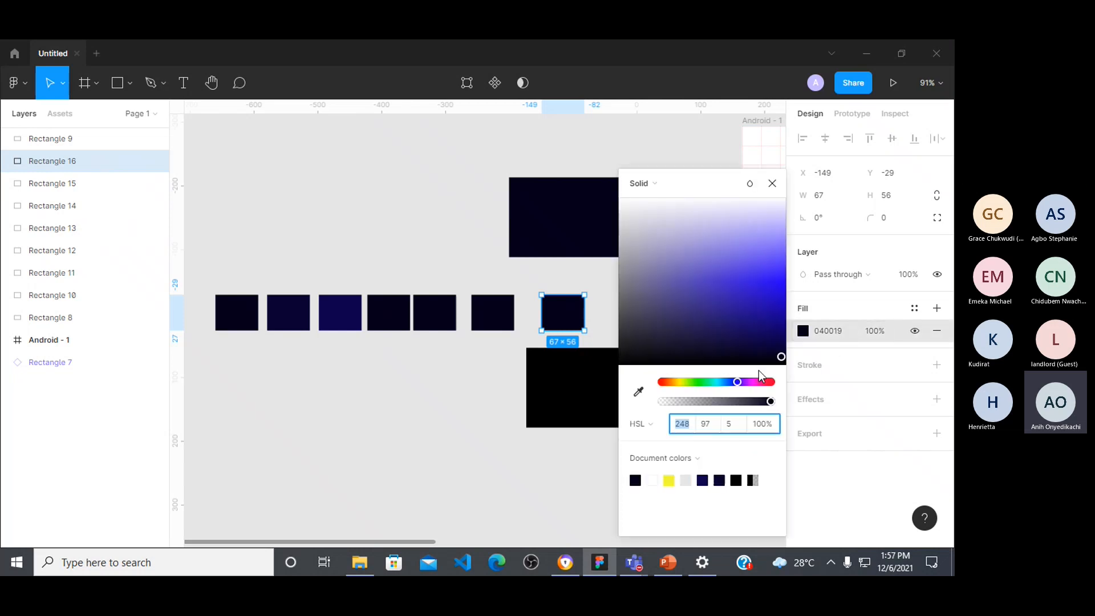
click(734, 429)
text(90)
key(BackSpace)
text(9)
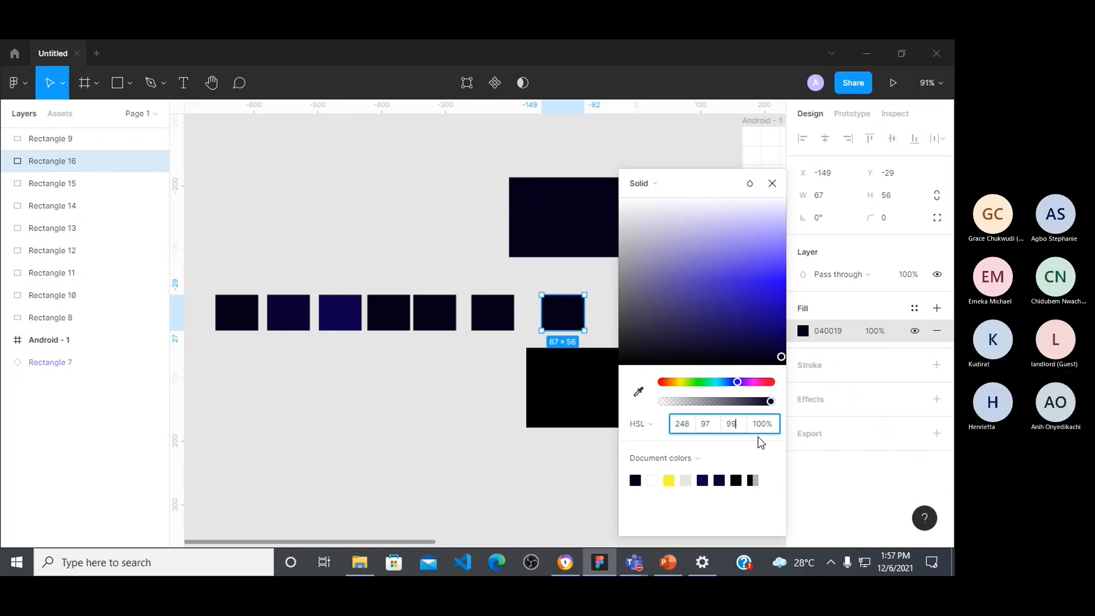
key(Return)
click(780, 193)
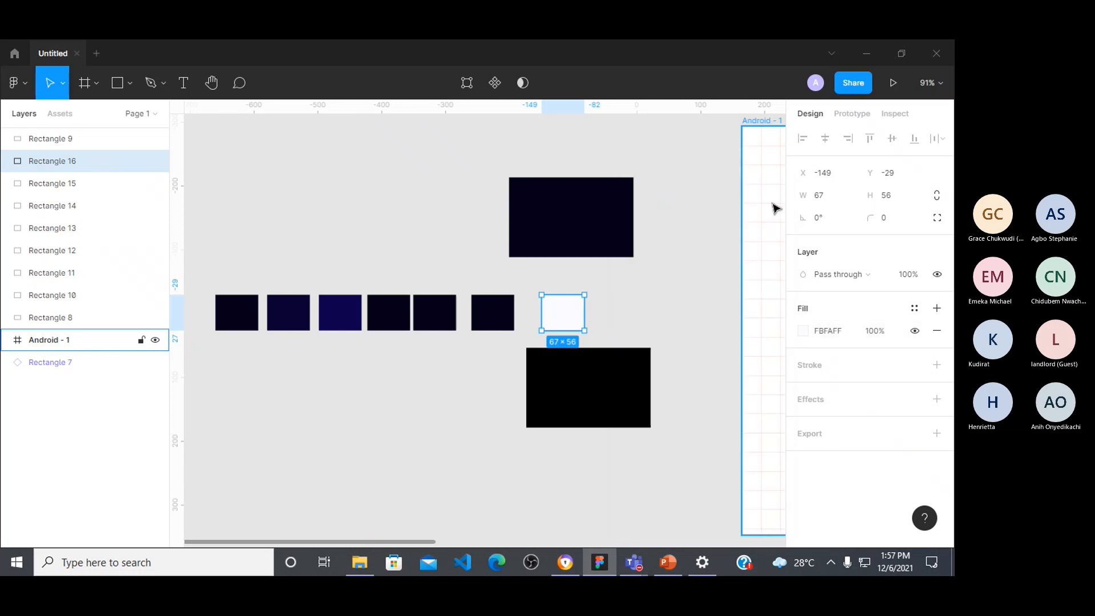
click(690, 325)
click(640, 403)
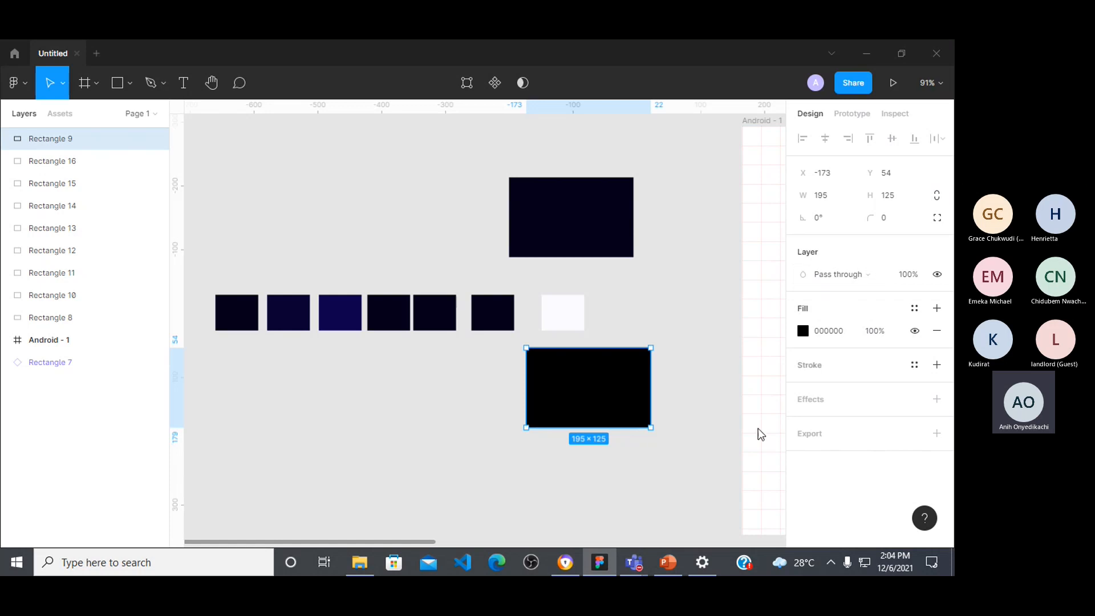
Step: Switch to the Microsoft Teams meeting window and look through the whole participants list
mouse_move(643, 570)
mouse_move(690, 490)
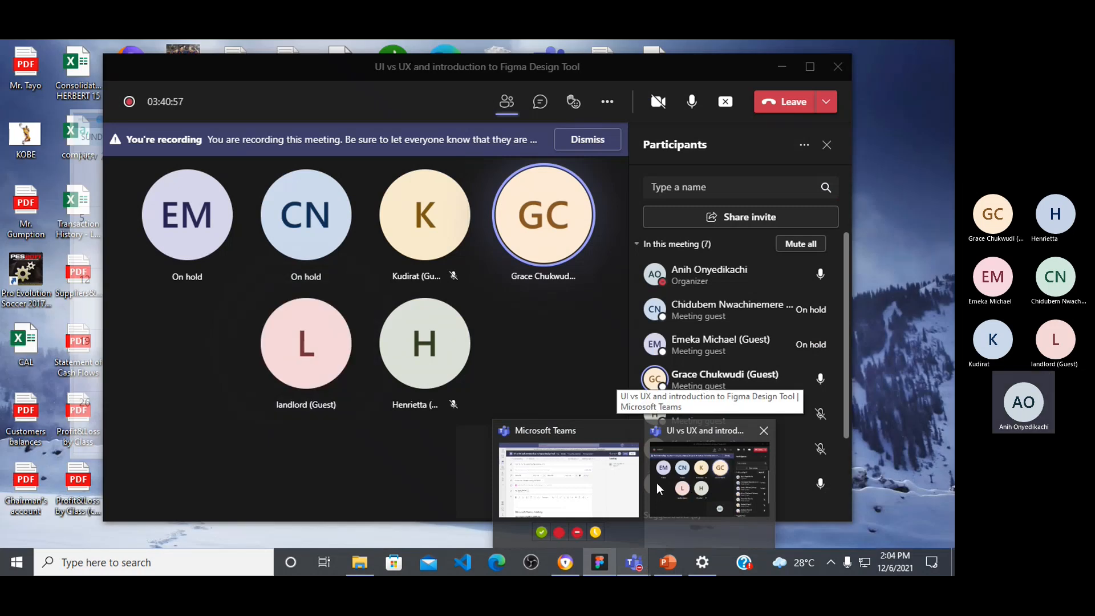
click(720, 482)
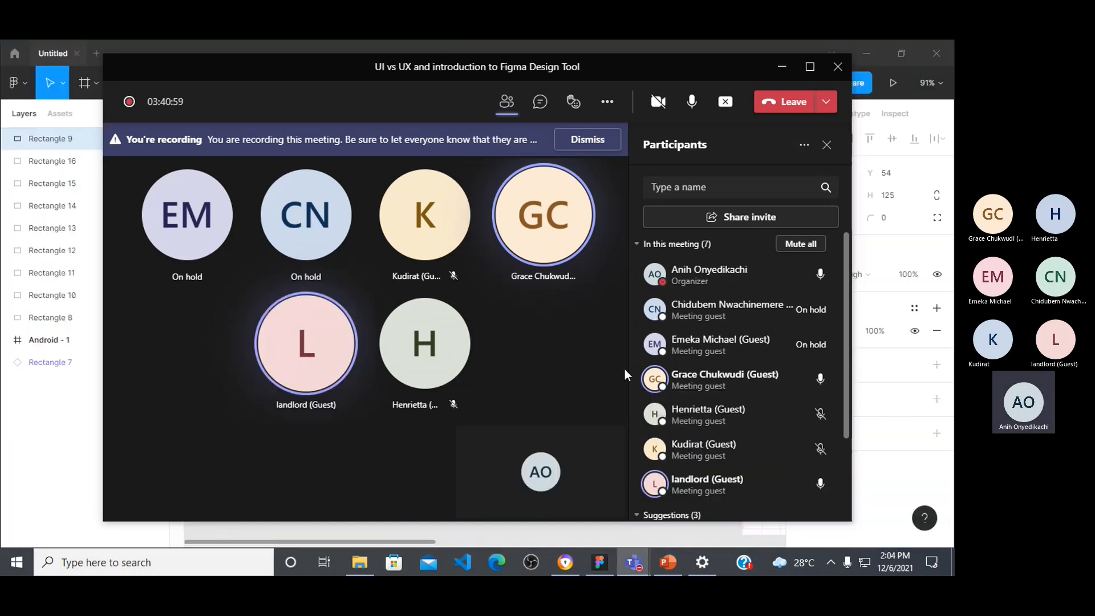
scroll(738, 452, down, 4)
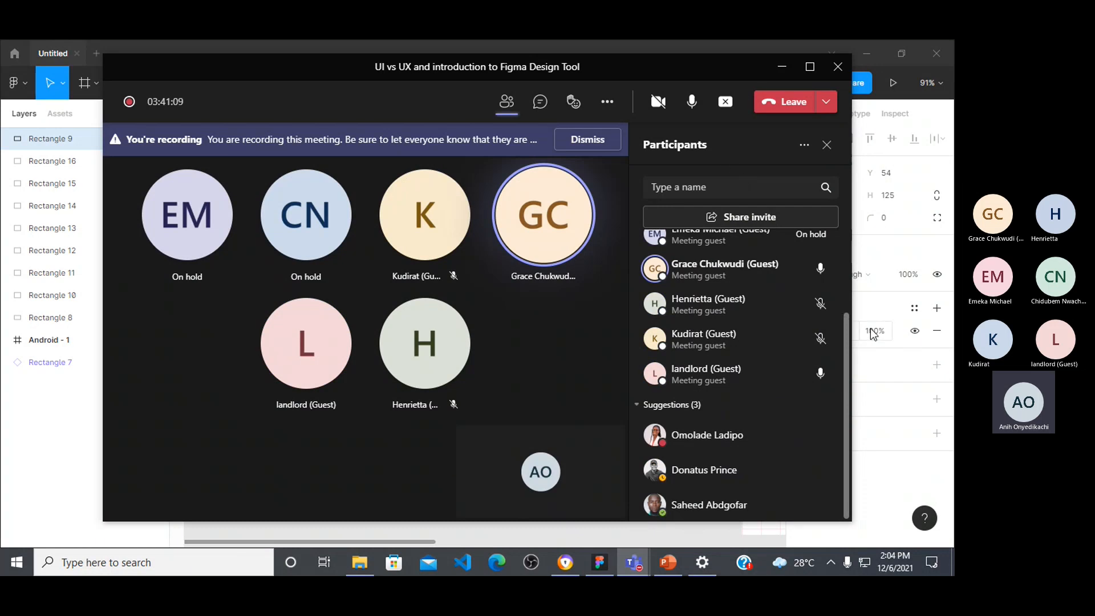
mouse_move(679, 472)
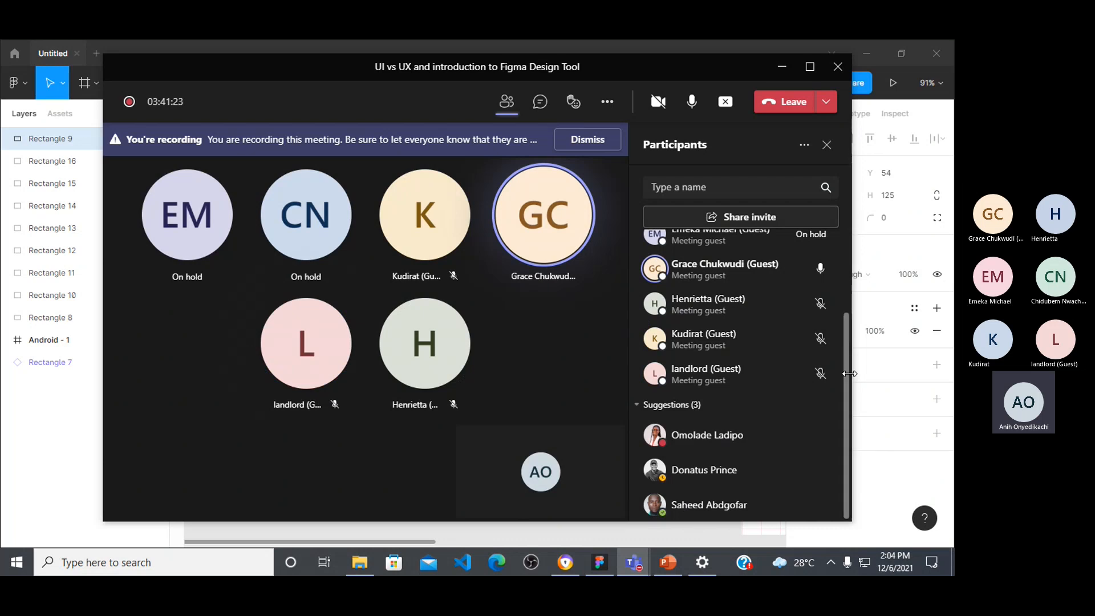
drag(847, 368, 843, 296)
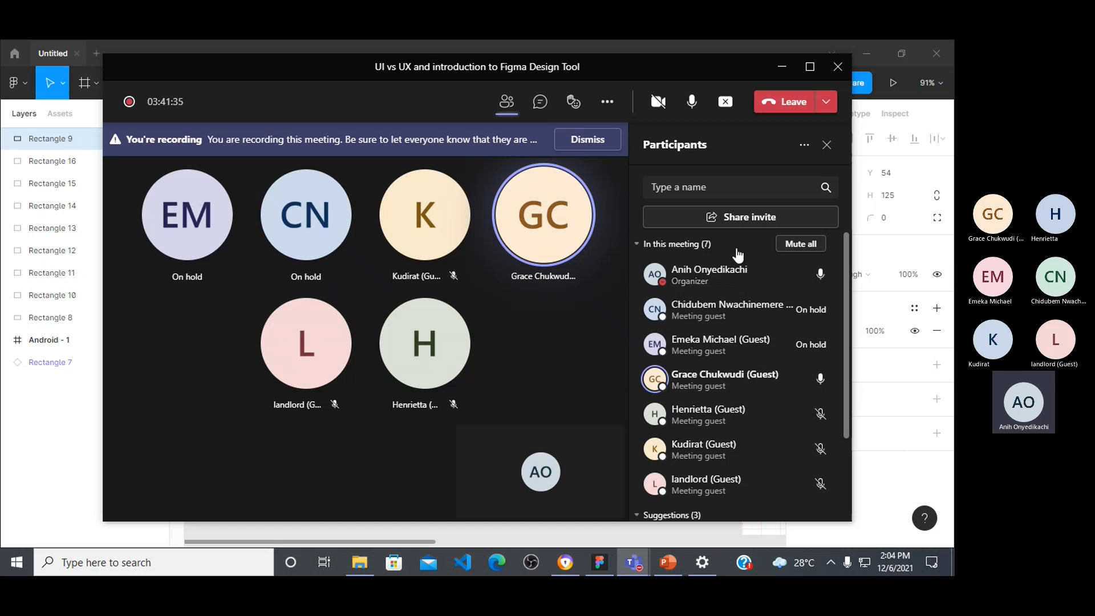
Step: Download the meeting's attendance list and leave the meeting
click(805, 146)
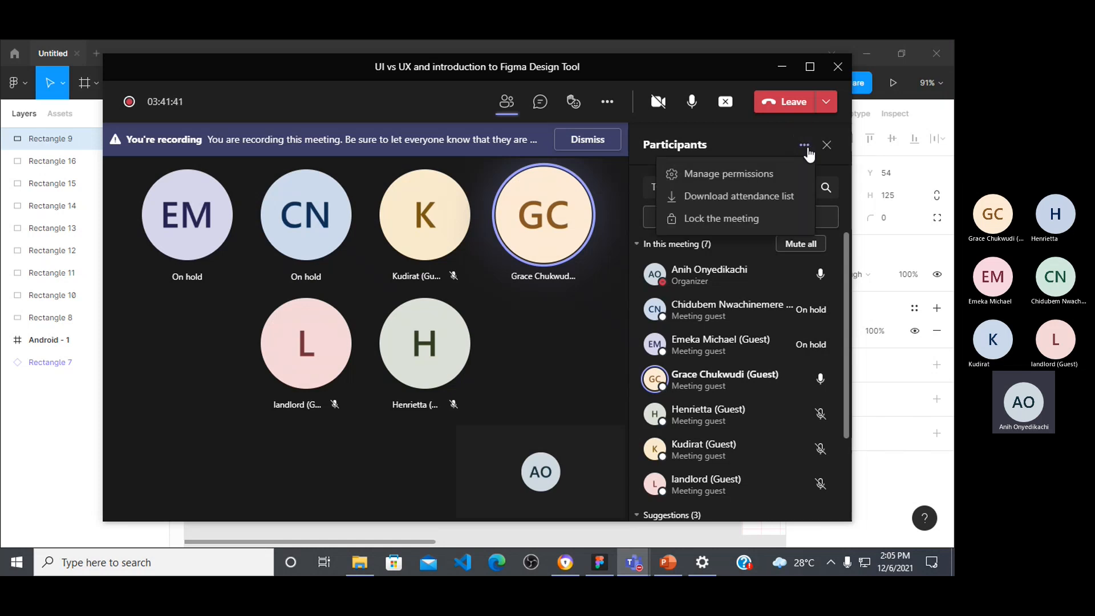
click(790, 195)
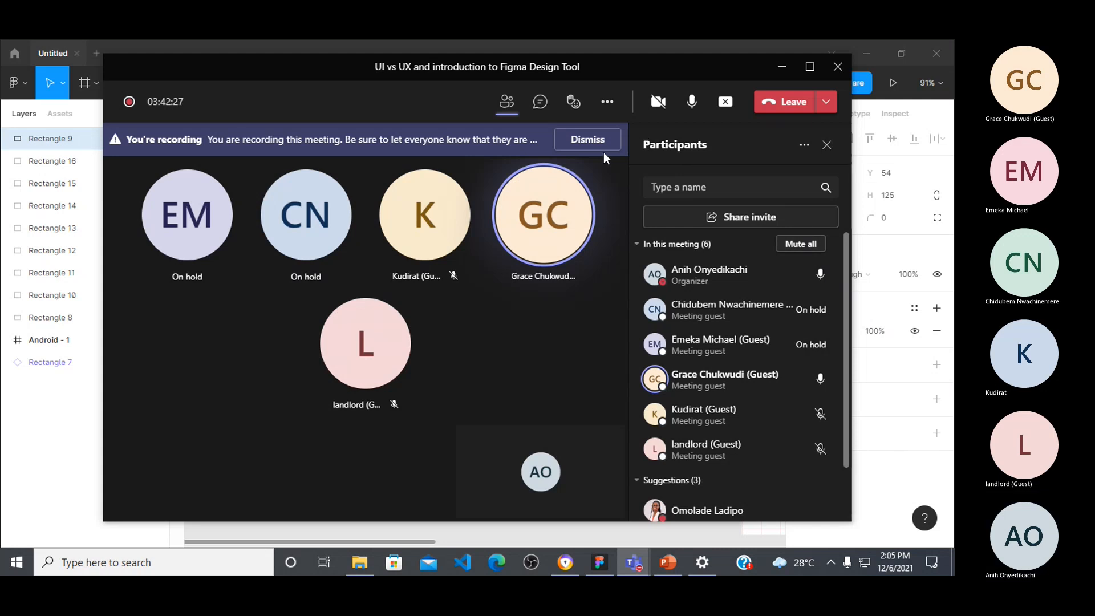
click(792, 104)
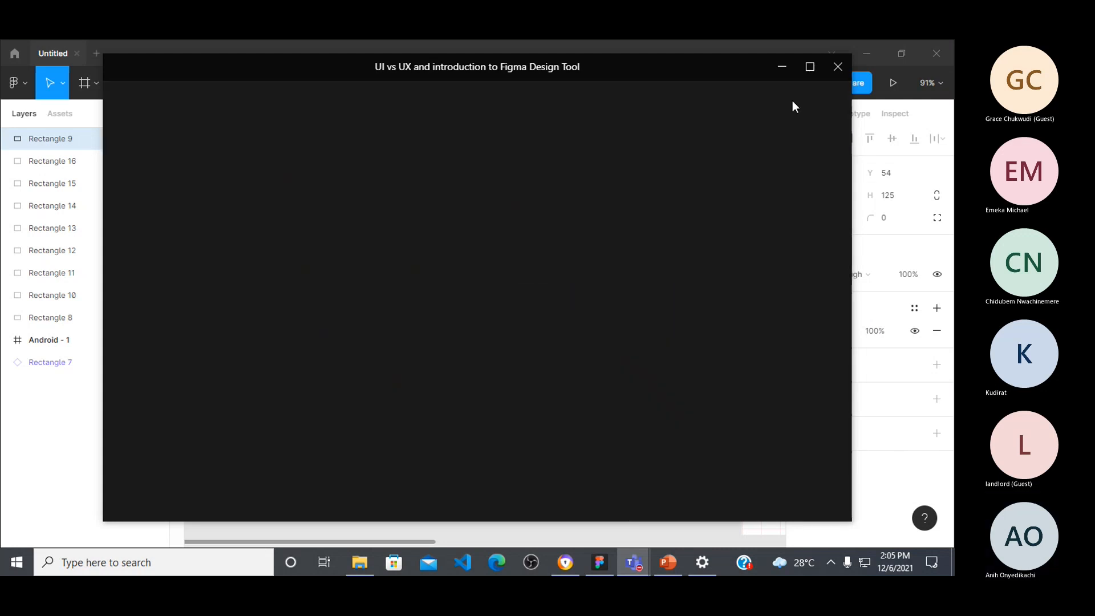